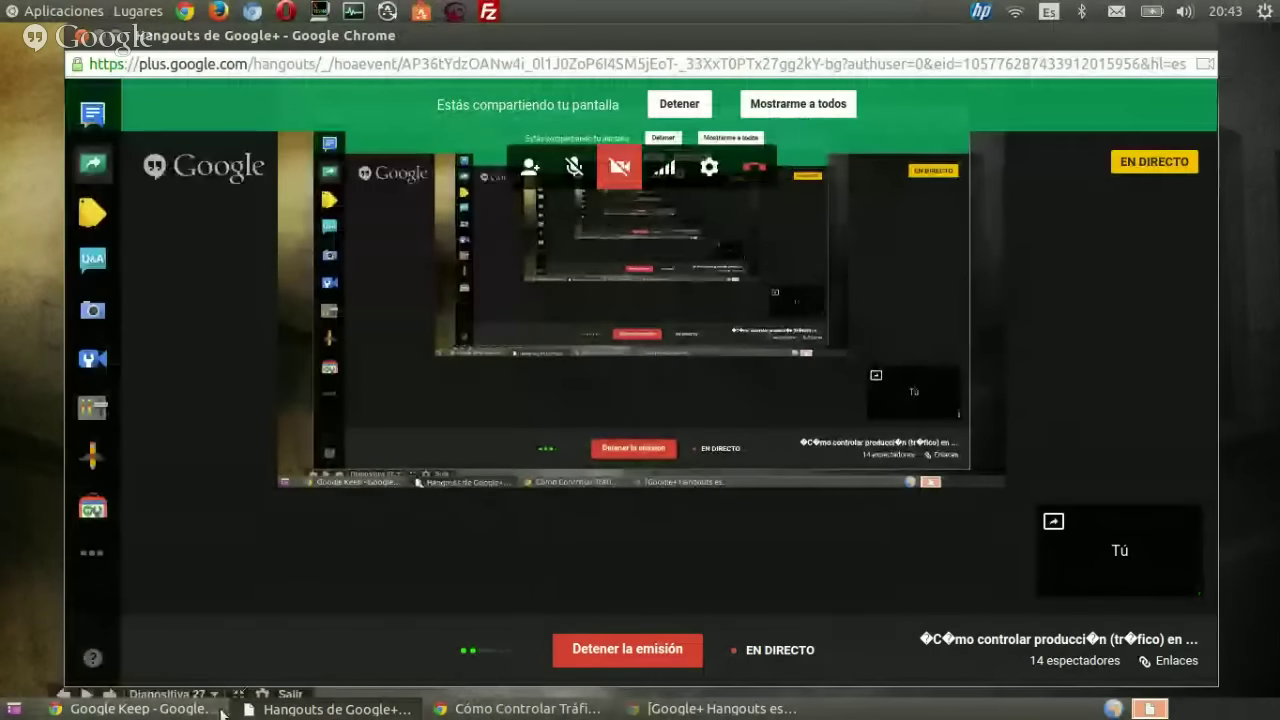
- Search the web for CLOCKING IT in a new browser tab and open the clockingit.com site from the results
{"action": "left_click", "coordinate": [135, 709]}
{"action": "left_click", "coordinate": [208, 37]}
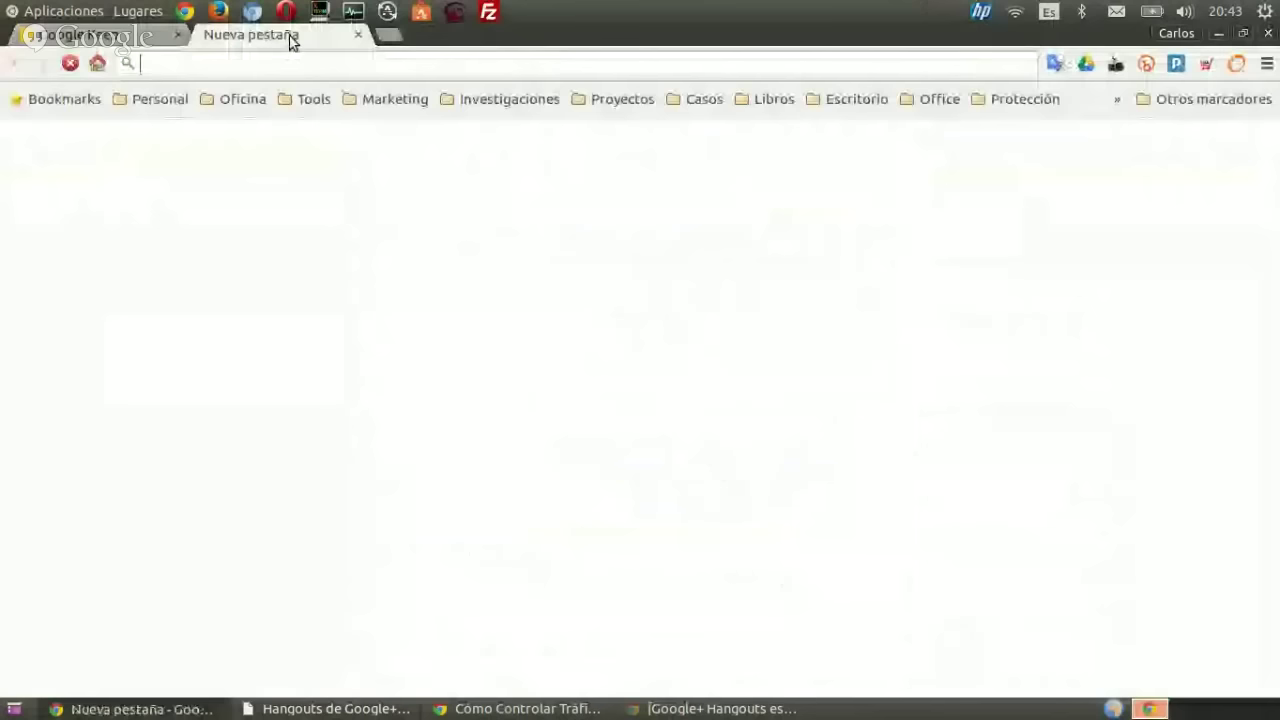
{"action": "type", "text": "CLOCKING I"}
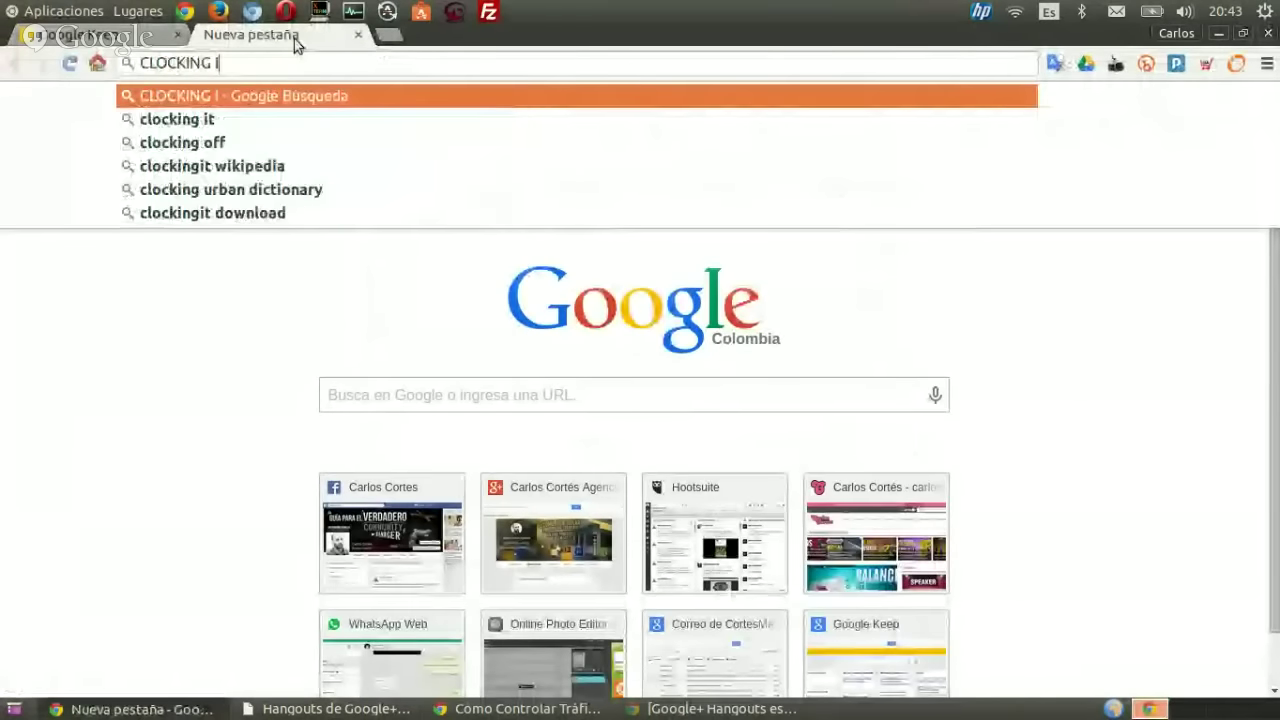
{"action": "key", "text": "Return"}
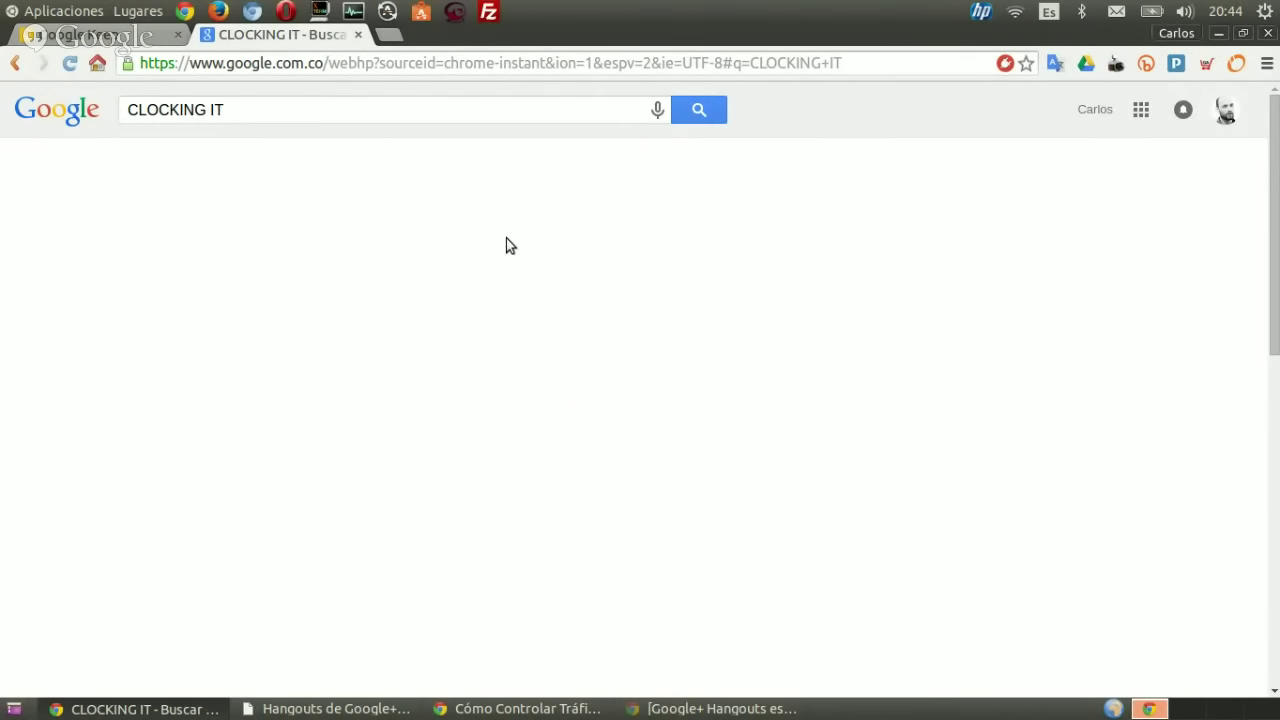
{"action": "left_click", "coordinate": [698, 110]}
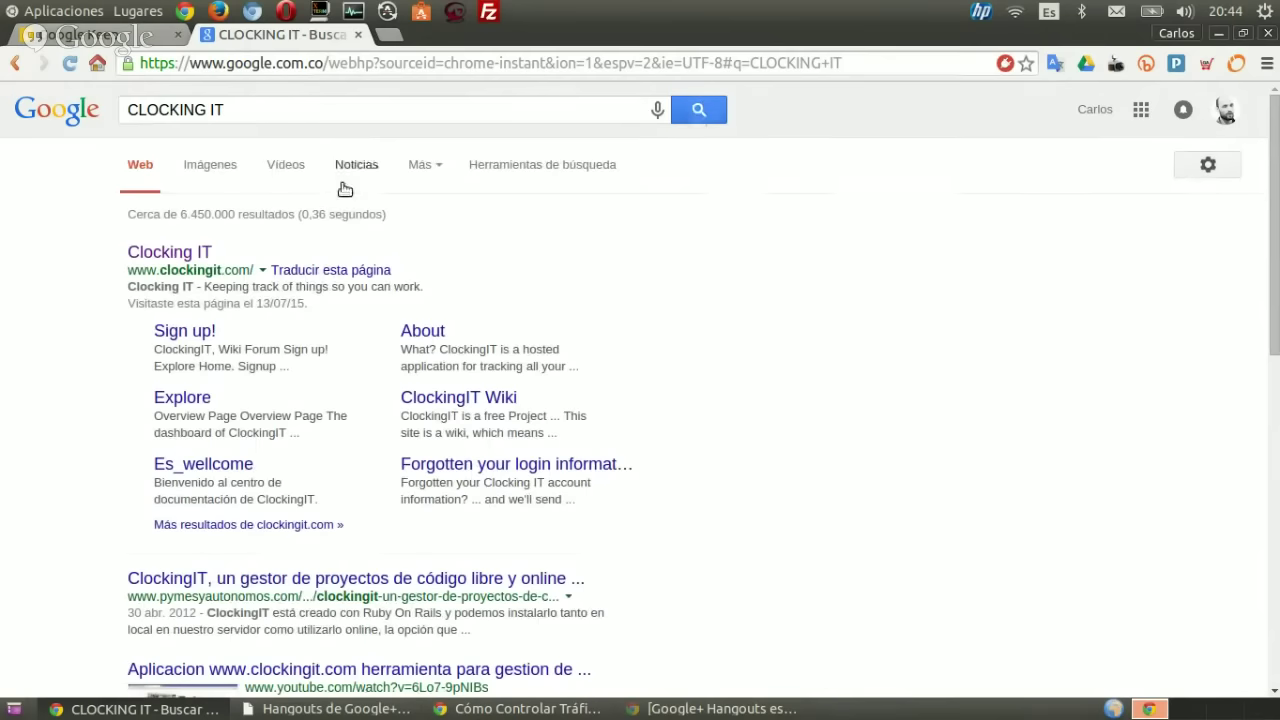
{"action": "left_click", "coordinate": [180, 252]}
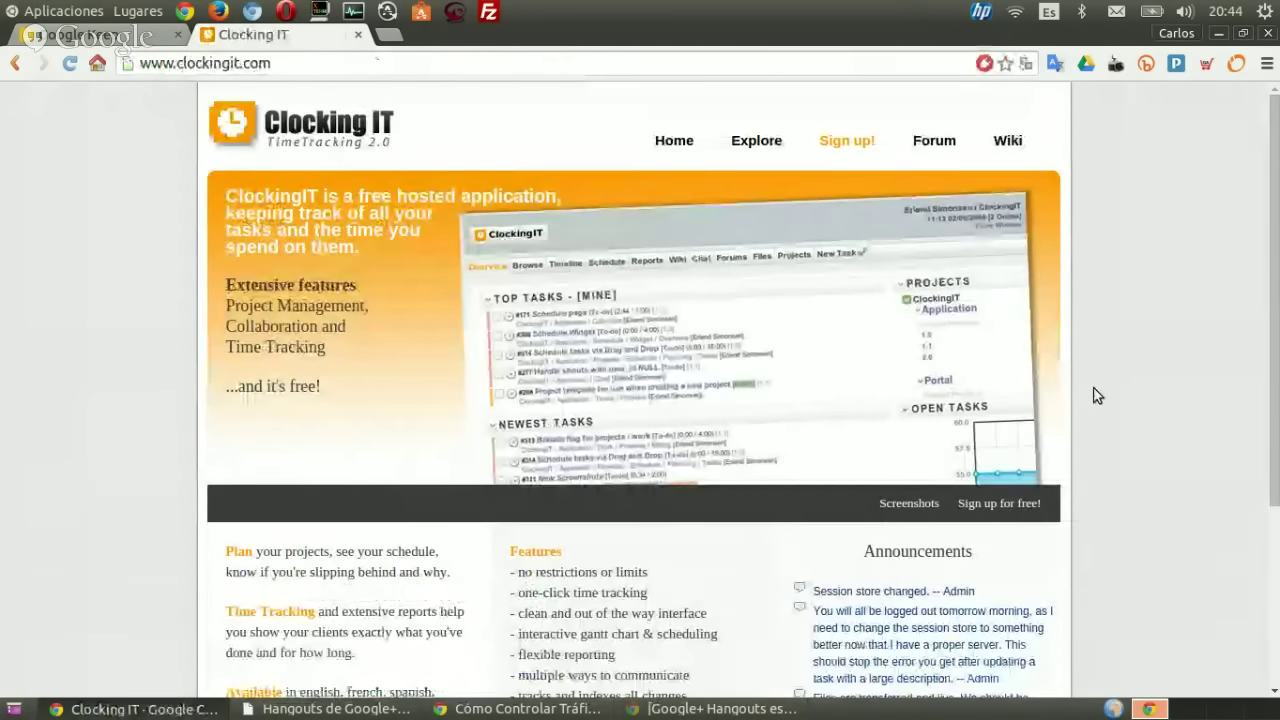
- Look over the Clocking IT home page's feature list and highlight the "...and it's free!" line
{"action": "scroll", "coordinate": [1093, 397], "scroll_direction": "down", "scroll_amount": 5}
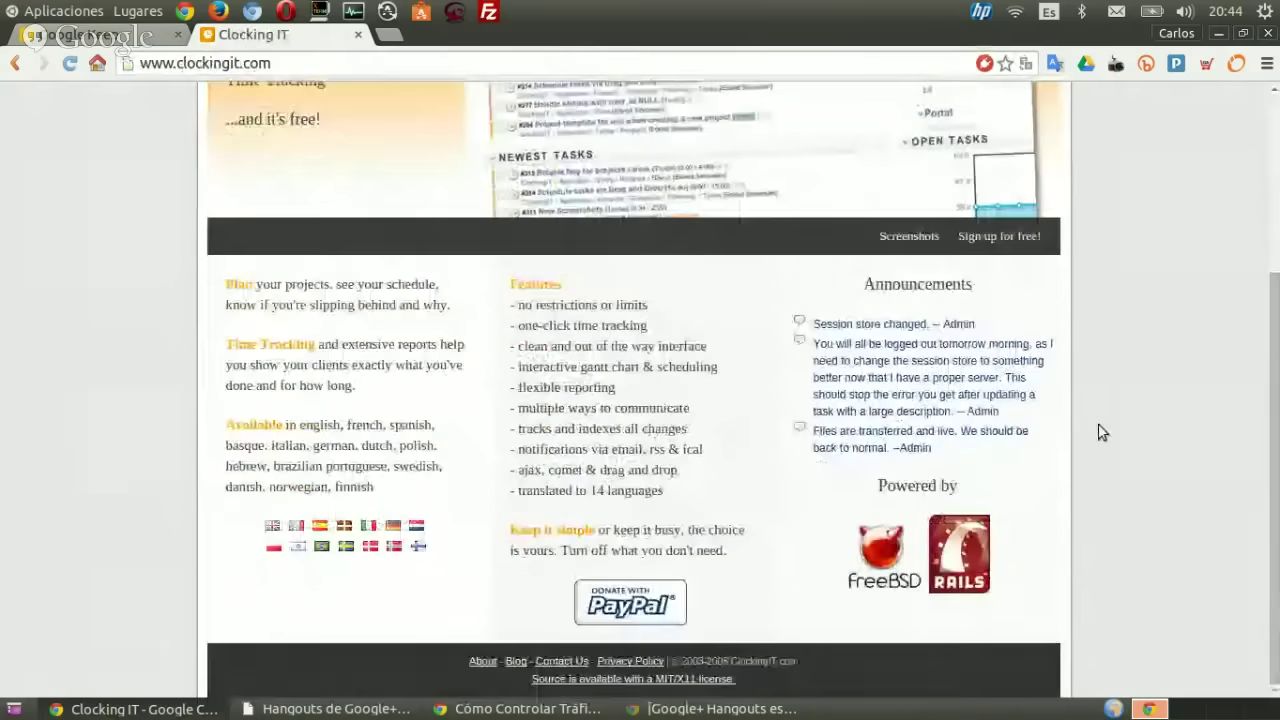
{"action": "scroll", "coordinate": [1097, 429], "scroll_direction": "up", "scroll_amount": 5}
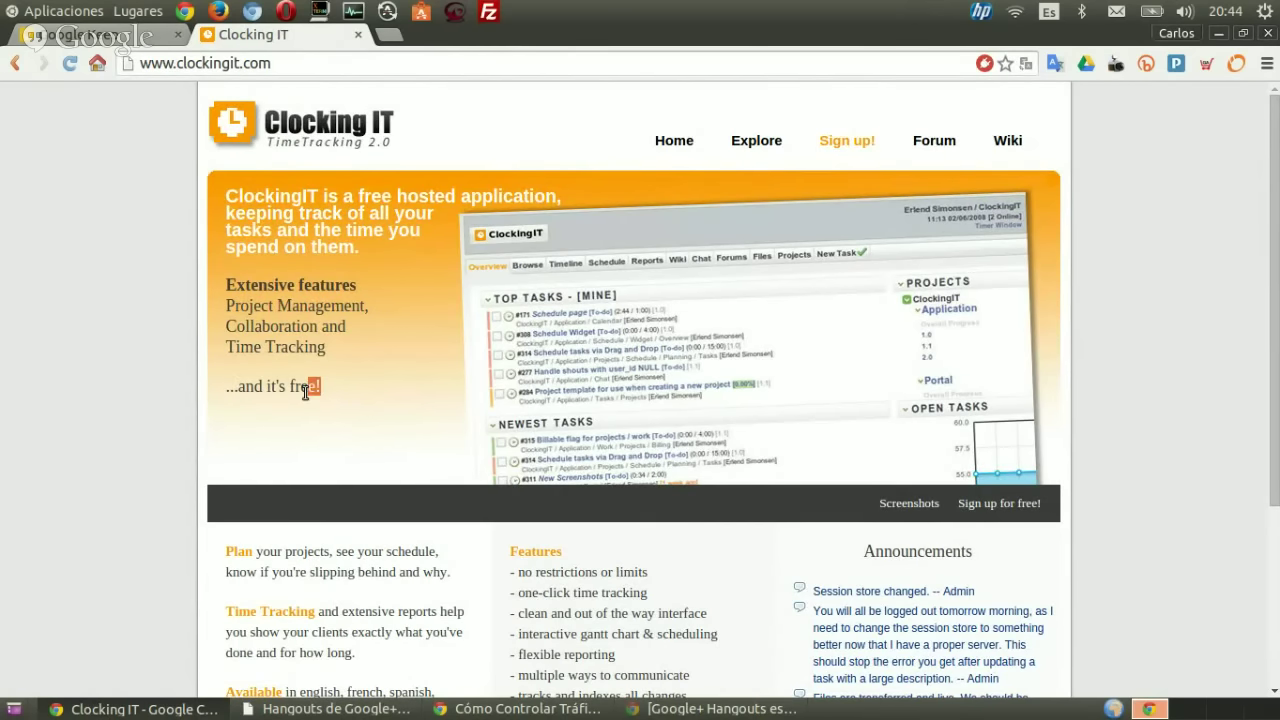
{"action": "left_click_drag", "start_coordinate": [320, 388], "coordinate": [222, 392]}
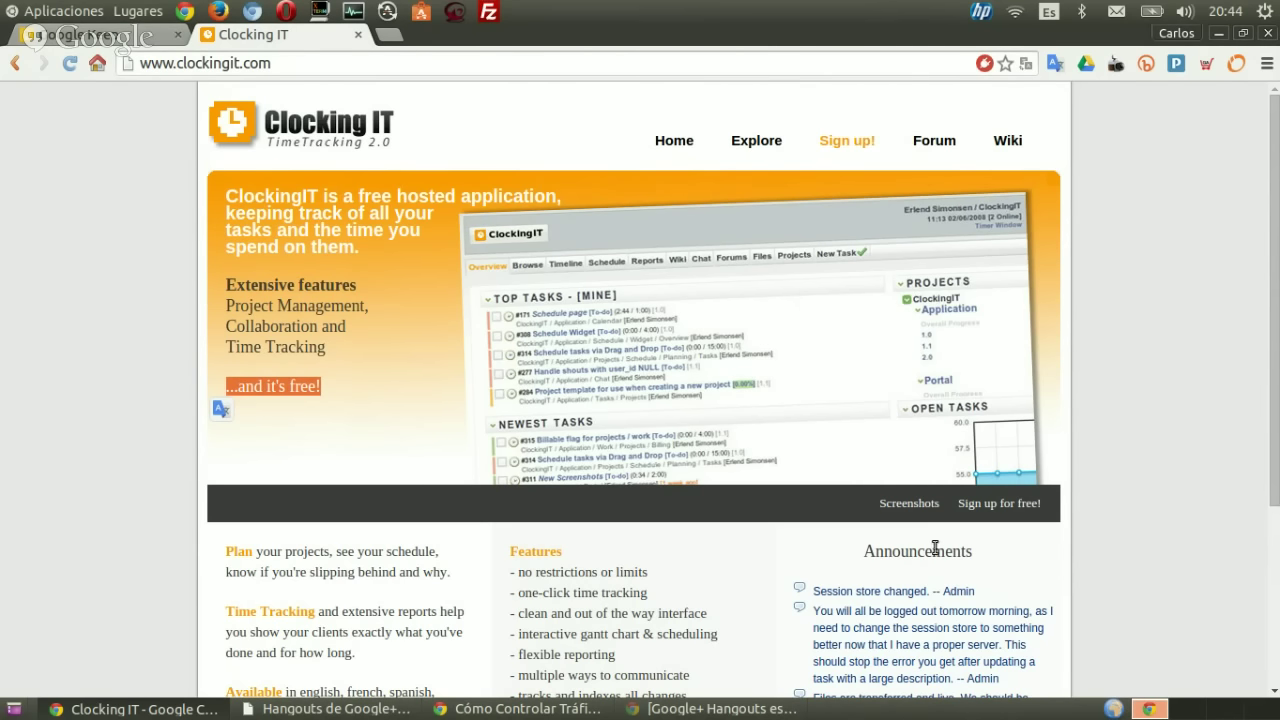
- View the Clocking IT screenshots page, examining the Overview Page and Interactive GANTT chart images, and return to the home page
{"action": "left_click", "coordinate": [912, 506]}
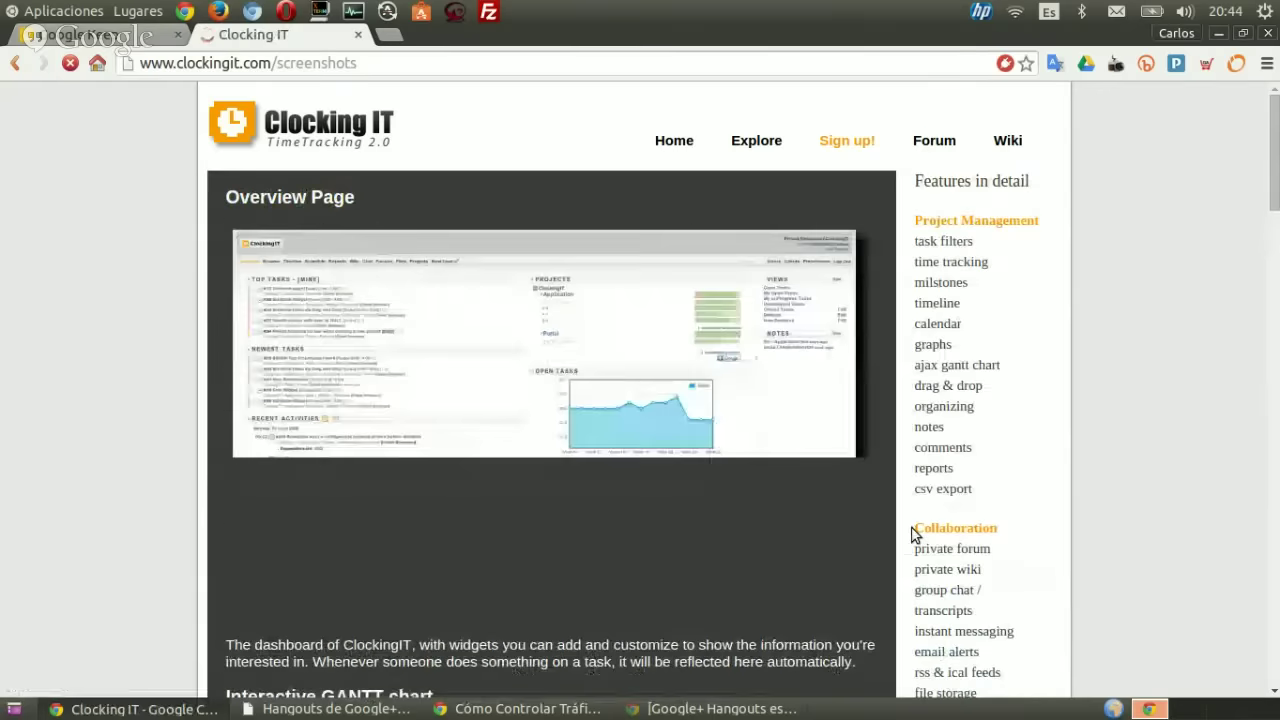
{"action": "scroll", "coordinate": [551, 430], "scroll_direction": "down", "scroll_amount": 3}
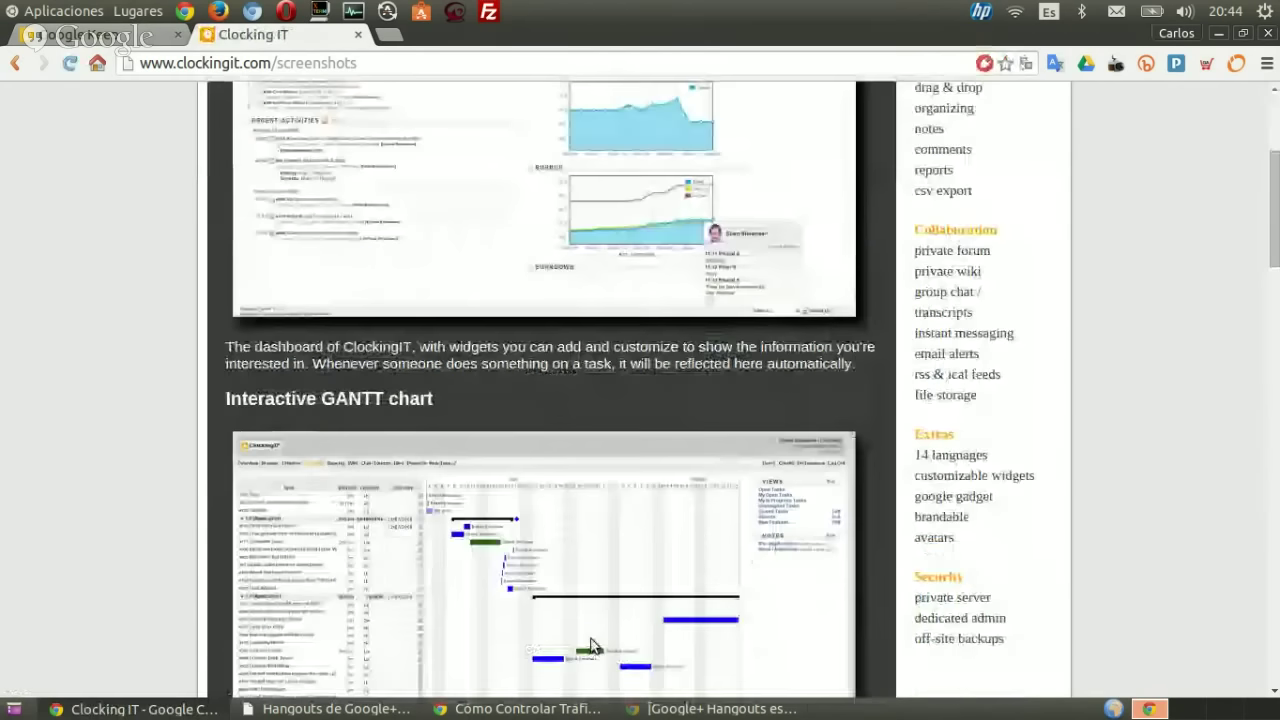
{"action": "scroll", "coordinate": [533, 457], "scroll_direction": "up", "scroll_amount": 3}
{"action": "scroll", "coordinate": [540, 468], "scroll_direction": "down", "scroll_amount": 4}
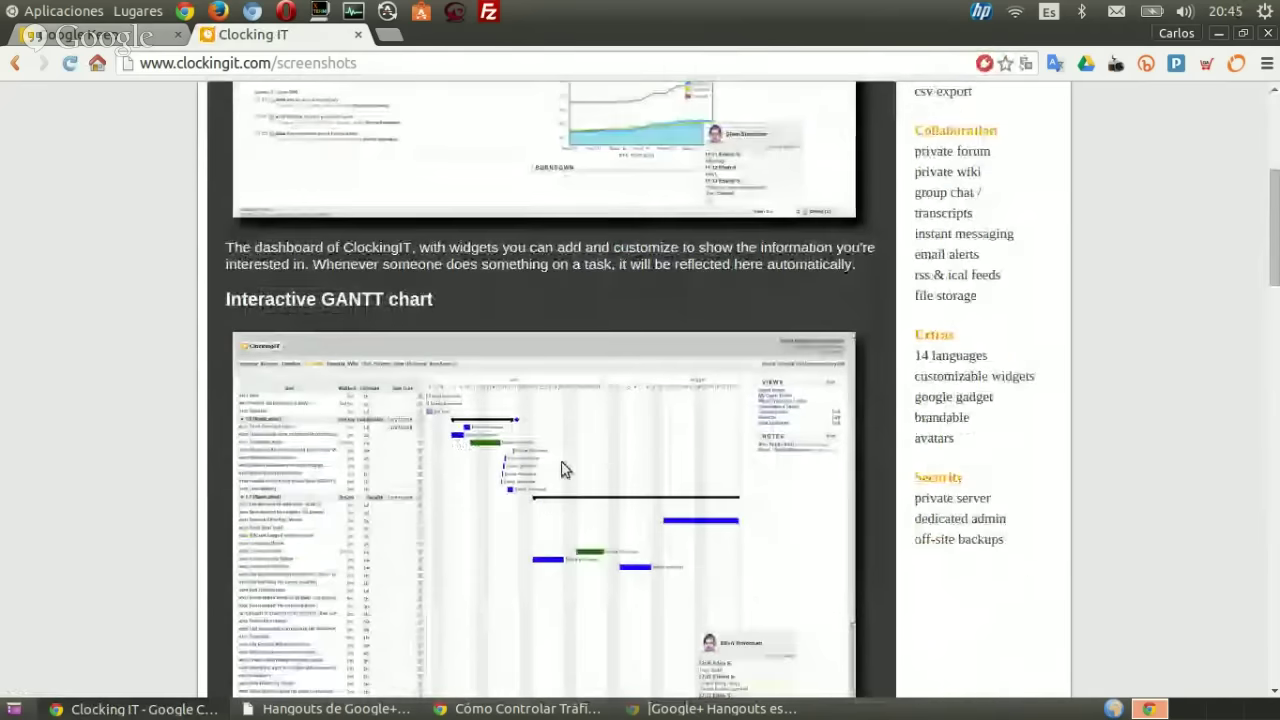
{"action": "scroll", "coordinate": [548, 479], "scroll_direction": "up", "scroll_amount": 3}
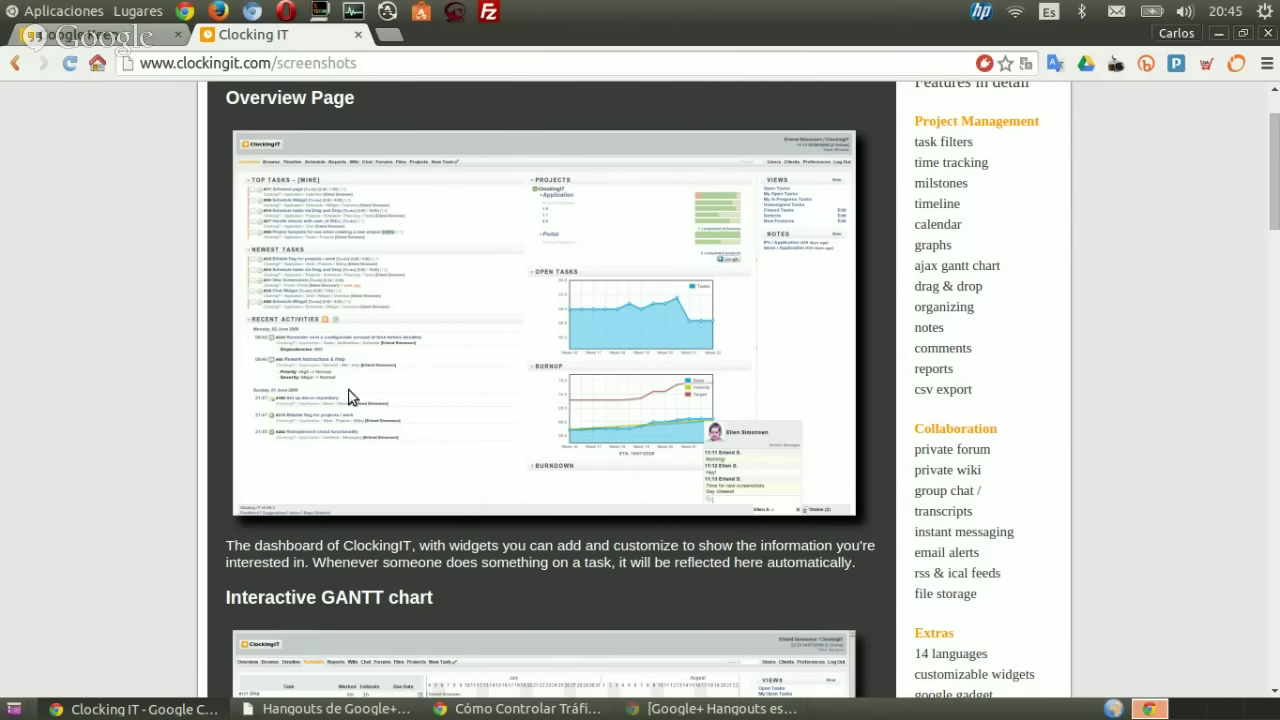
{"action": "scroll", "coordinate": [340, 137], "scroll_direction": "up", "scroll_amount": 2}
{"action": "left_click", "coordinate": [340, 137]}
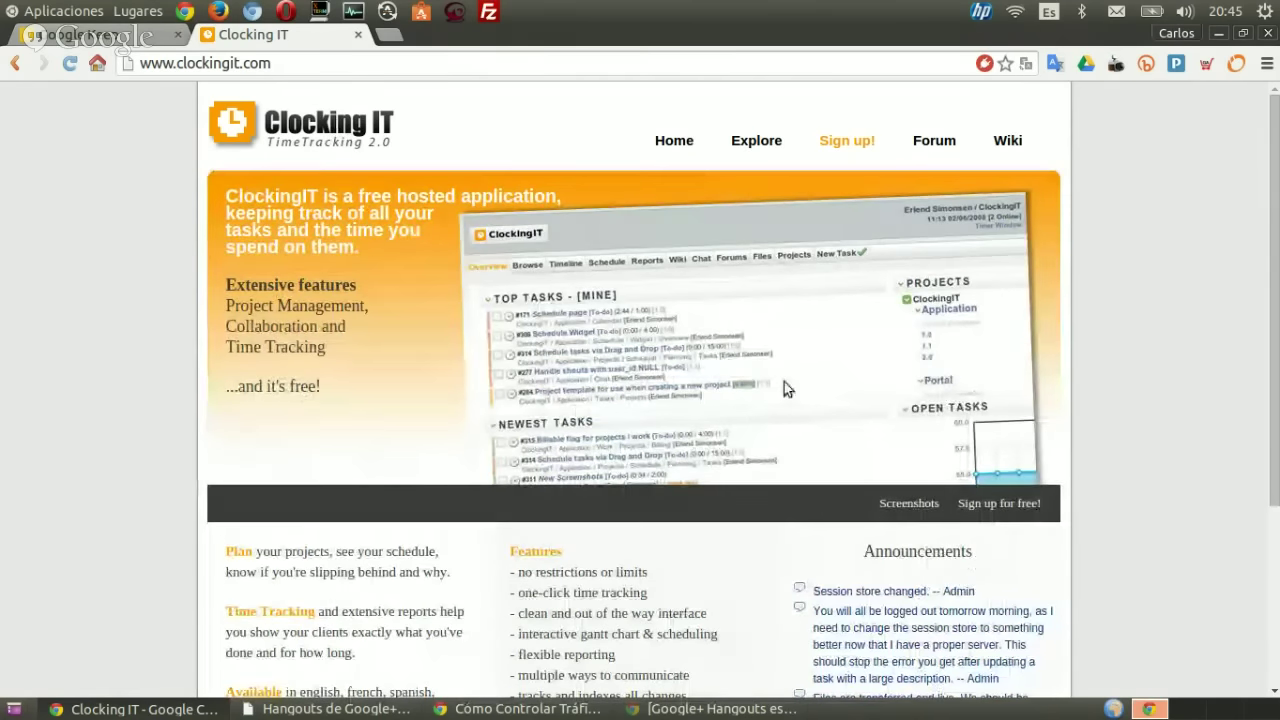
- Magnify the Clocking IT home page to 175% to examine the task list preview, and restore the default zoom
{"action": "key", "text": "ctrl+plus"}
{"action": "key", "text": "ctrl+plus"}
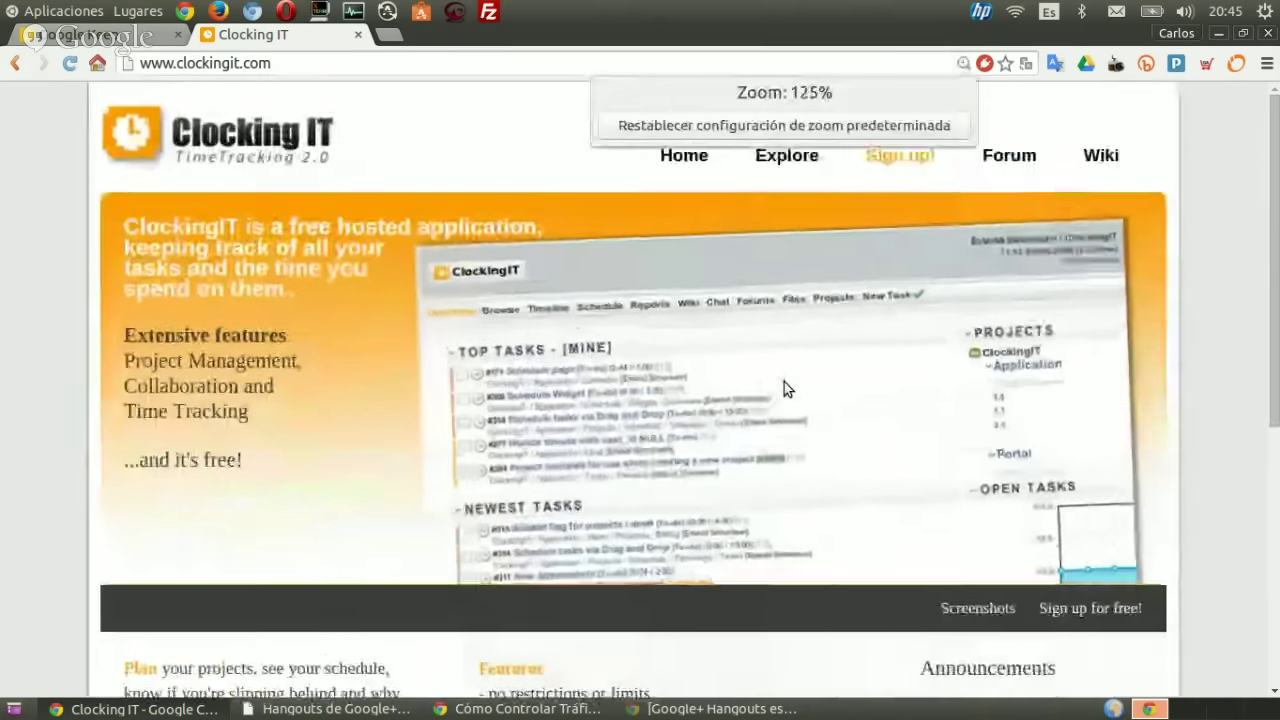
{"action": "key", "text": "ctrl+plus"}
{"action": "key", "text": "ctrl+plus"}
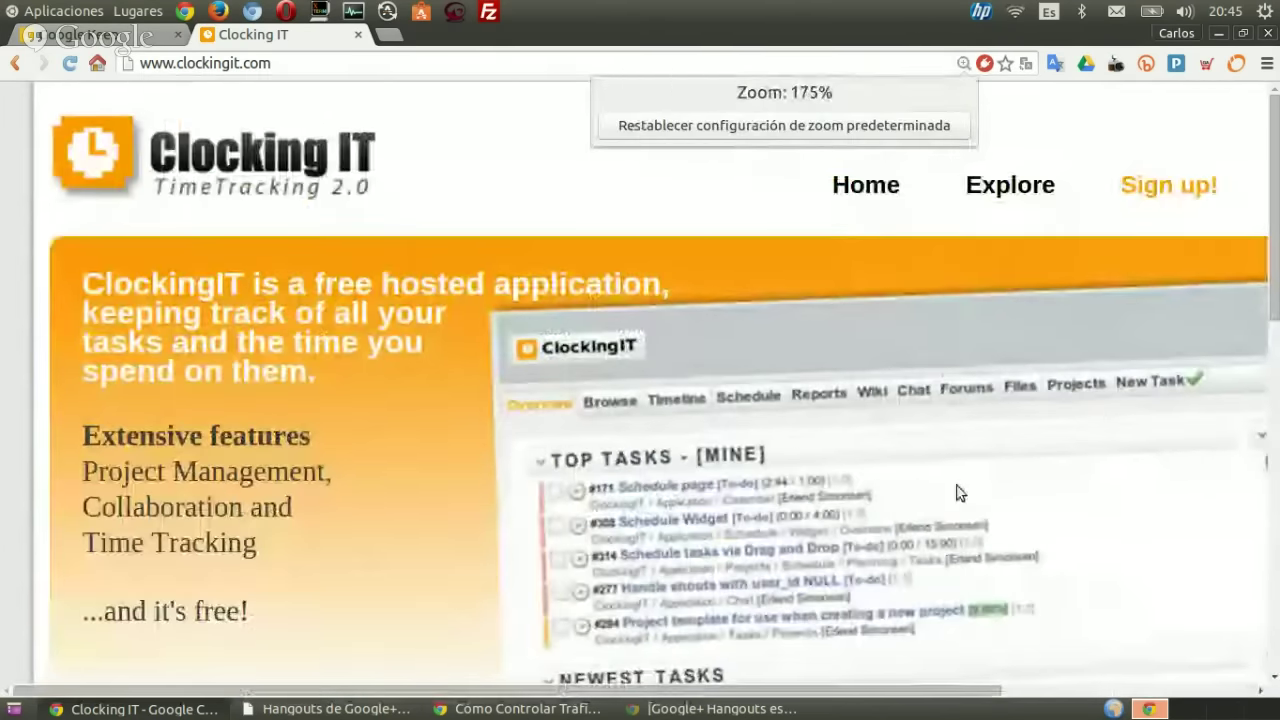
{"action": "scroll", "coordinate": [1207, 607], "scroll_direction": "down", "scroll_amount": 2}
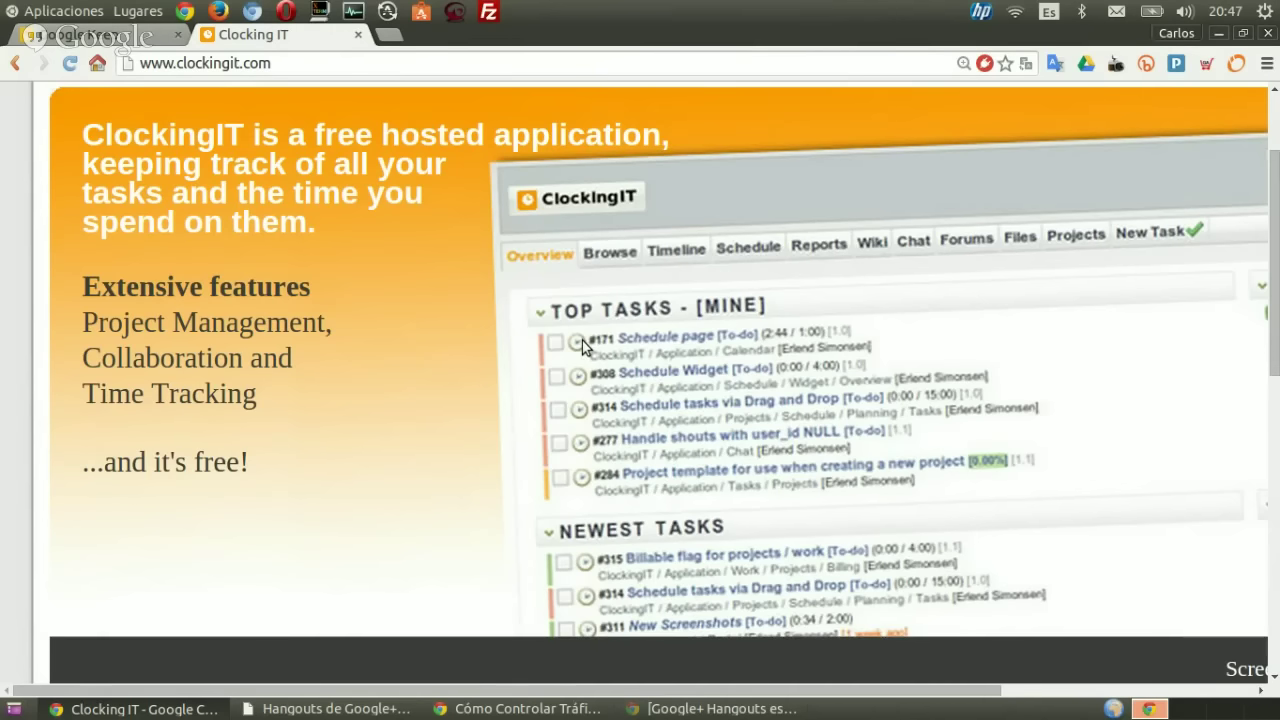
{"action": "key", "text": "ctrl+0"}
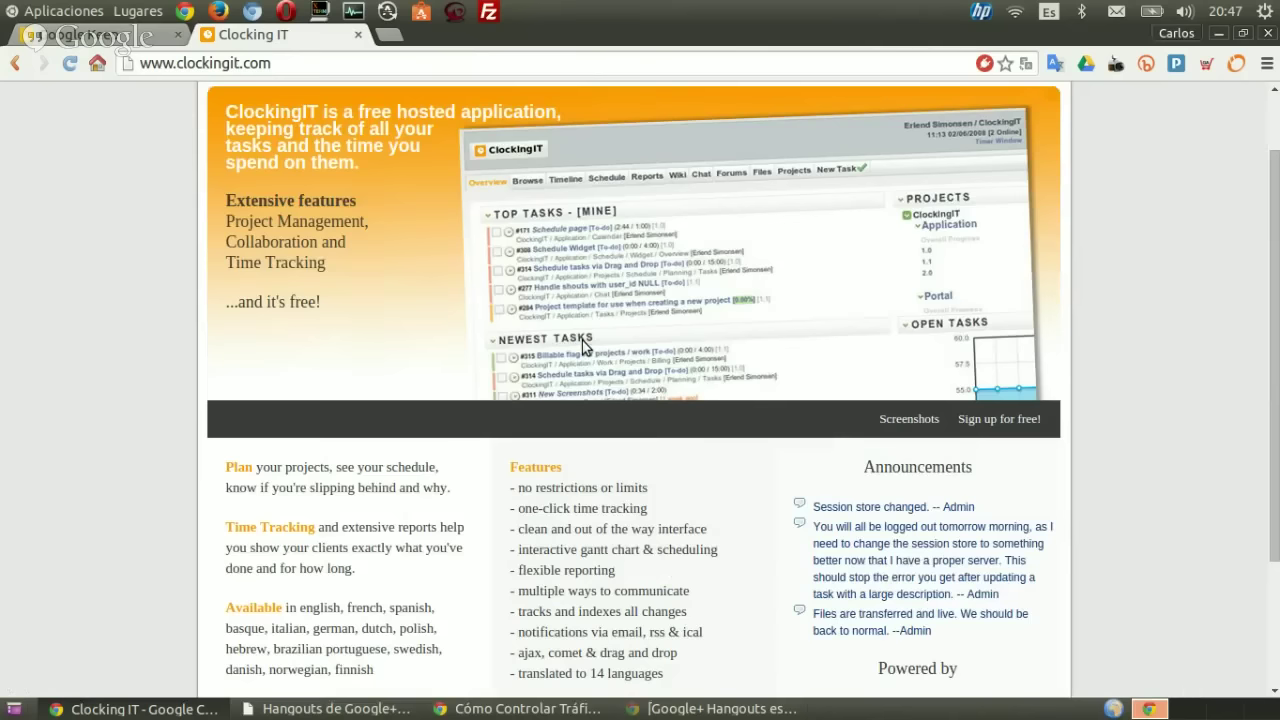
{"action": "scroll", "coordinate": [1137, 428], "scroll_direction": "up", "scroll_amount": 2}
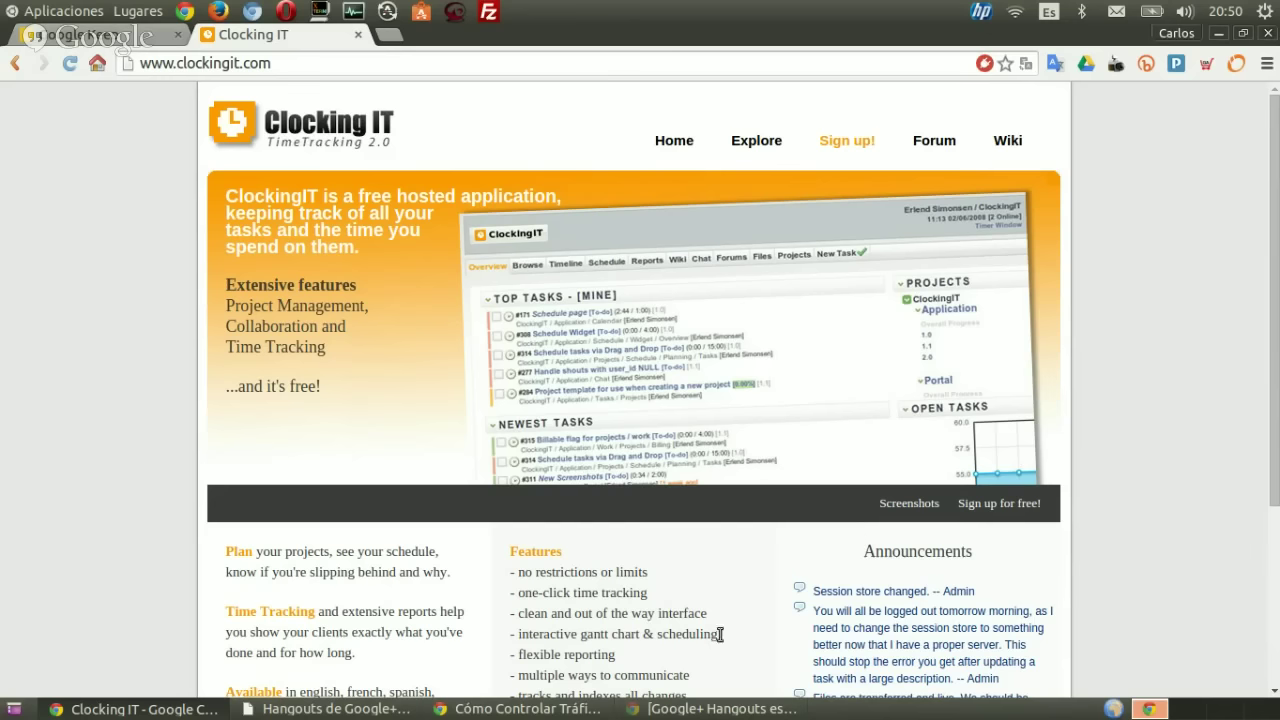
- Open the "Tabla de producción" spreadsheet link from the HANGOUT PRODUCCIÓN PEQUEÑAS AGENCIAS note in Google Keep
{"action": "left_click", "coordinate": [541, 711]}
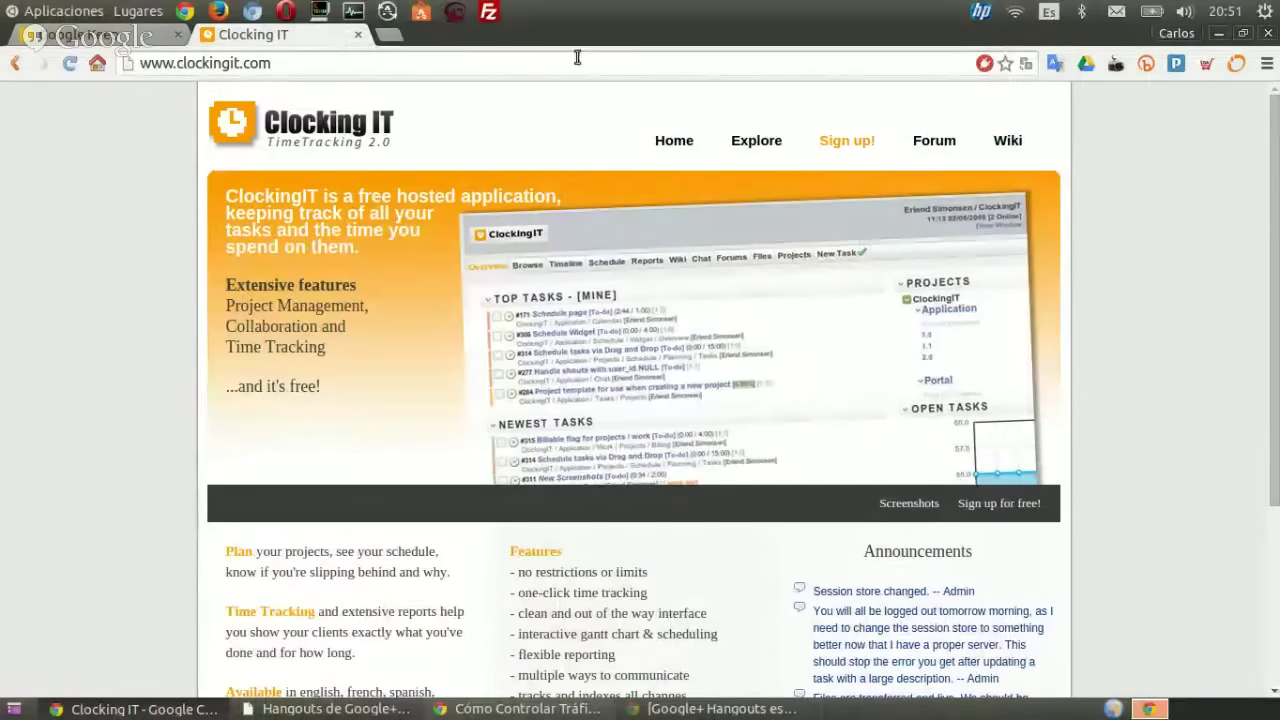
{"action": "left_click", "coordinate": [100, 34]}
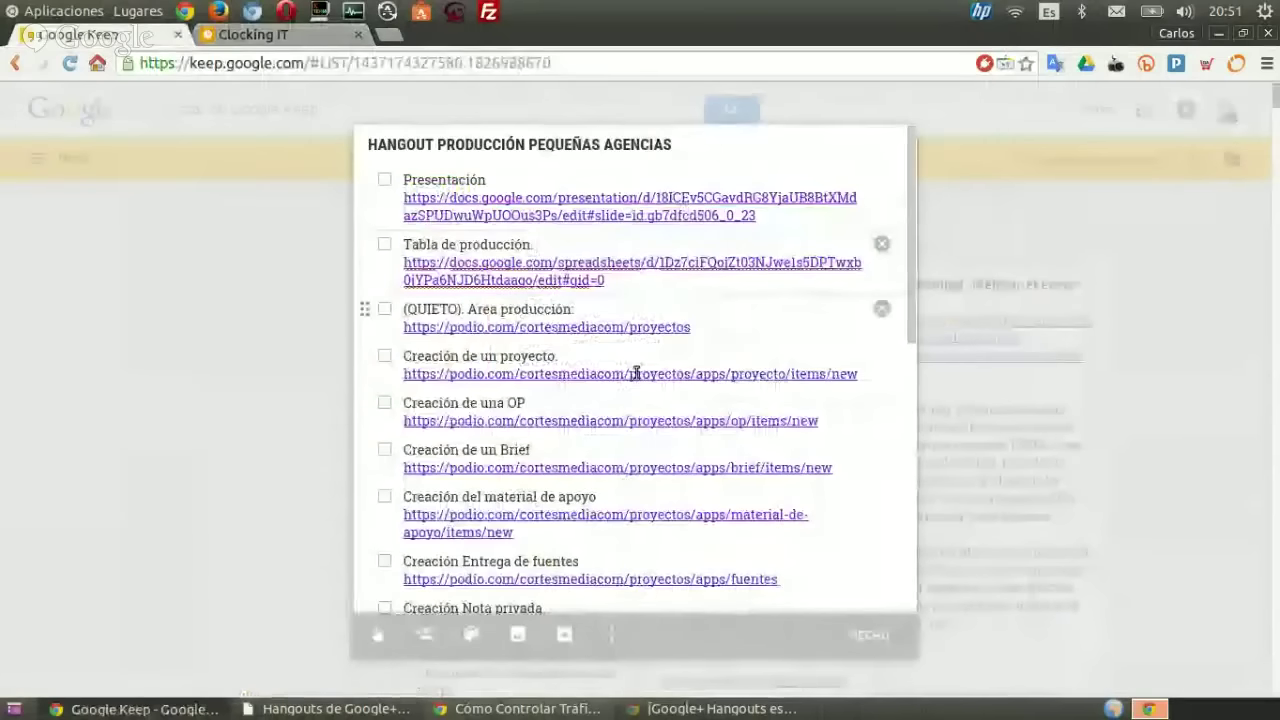
{"action": "left_click", "coordinate": [646, 213]}
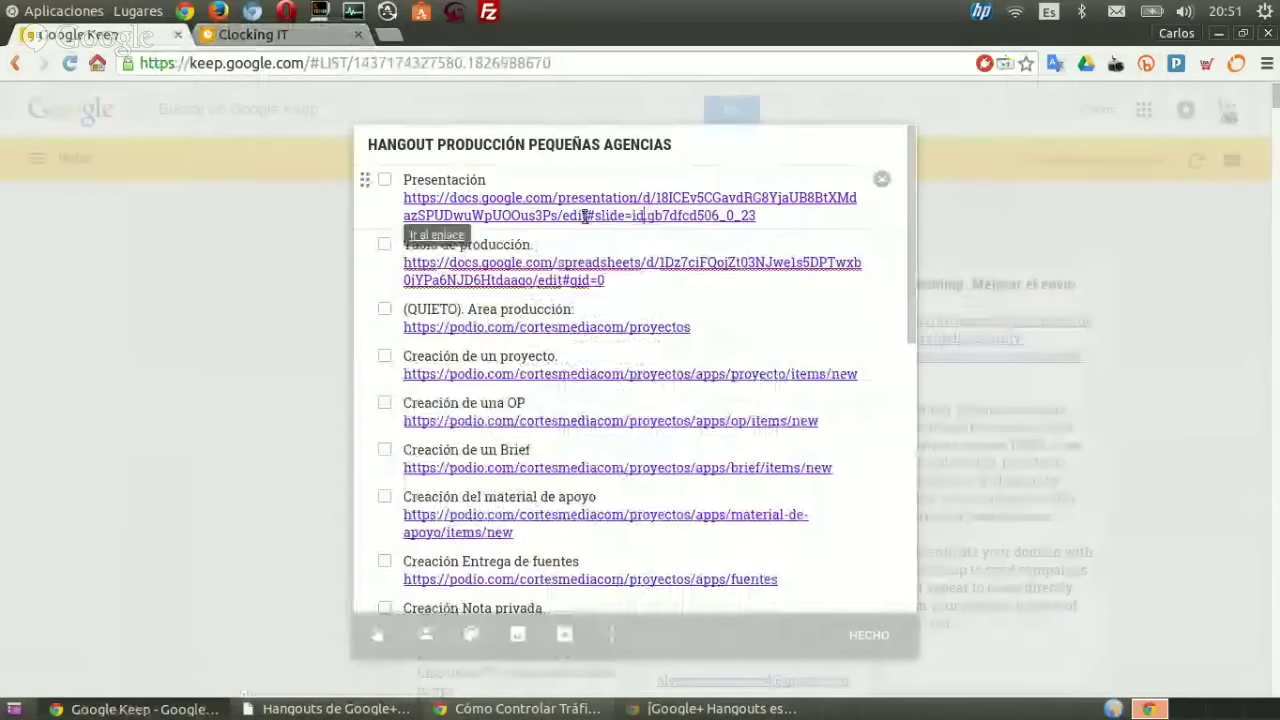
{"action": "left_click", "coordinate": [445, 279]}
{"action": "left_click", "coordinate": [444, 303]}
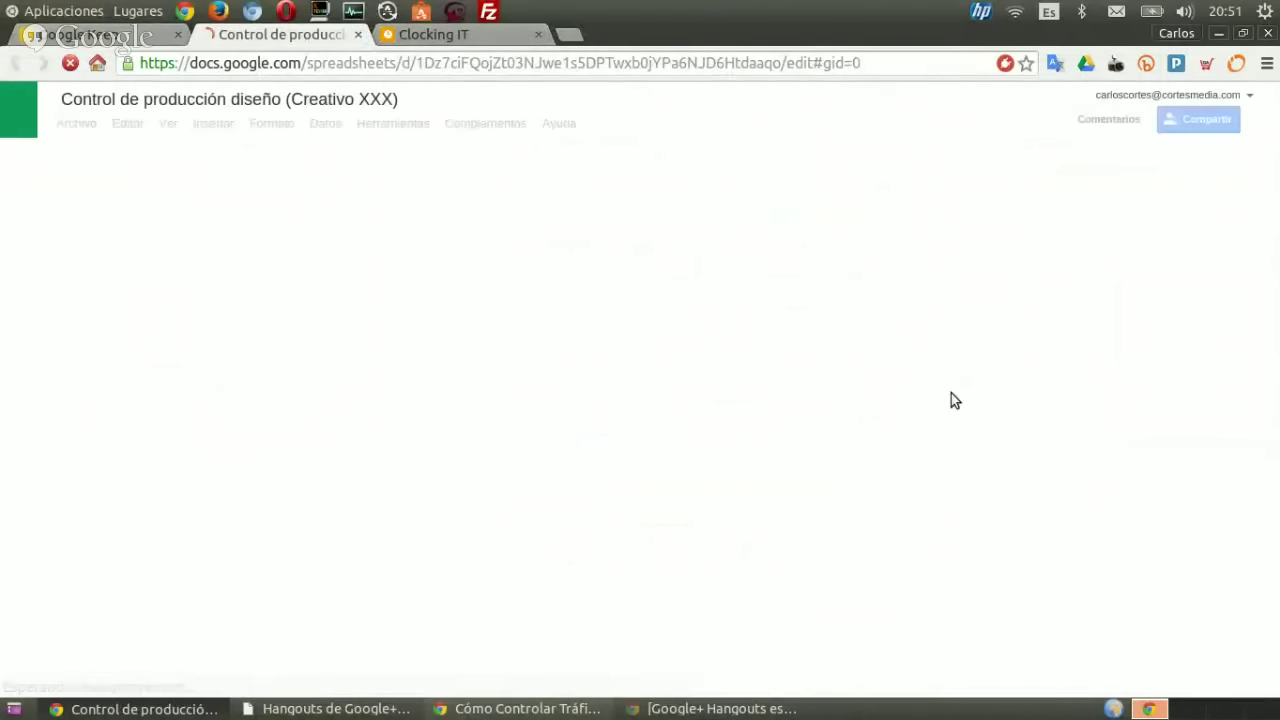
- Close the Clocking IT page and bring up the last PENDIENTE rows of the production control spreadsheet
{"action": "scroll", "coordinate": [912, 440], "scroll_direction": "down", "scroll_amount": 15}
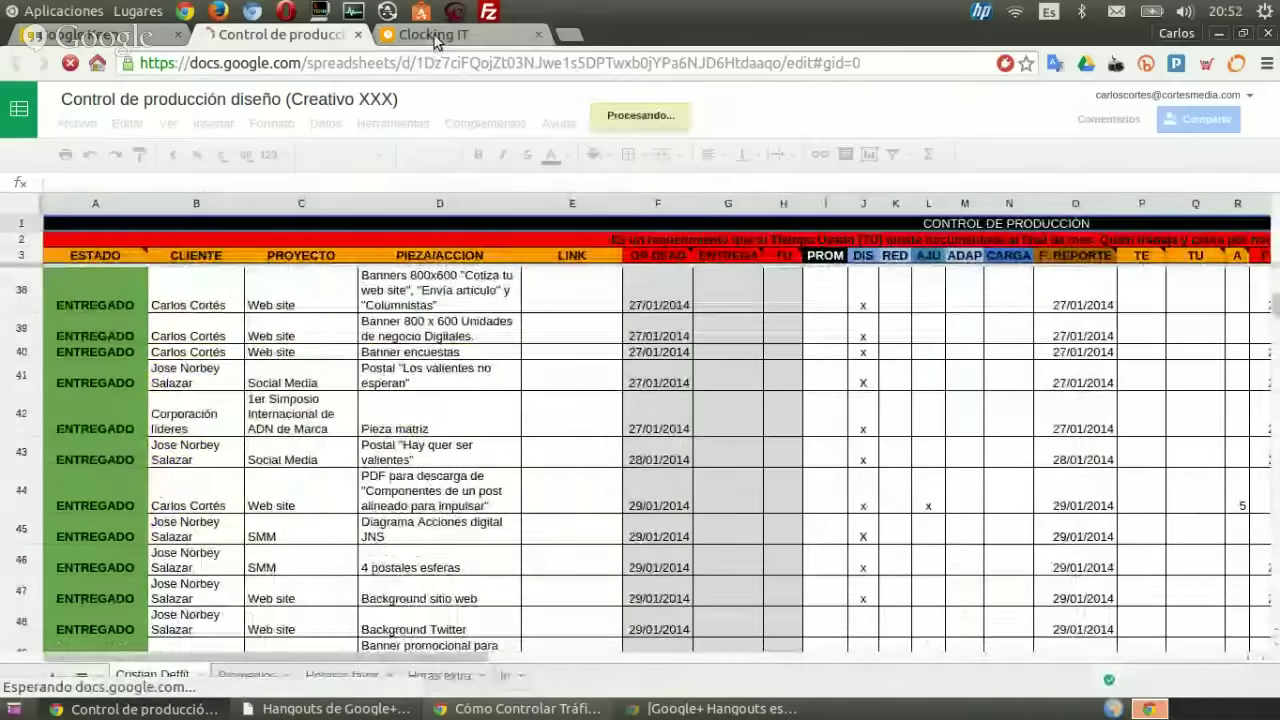
{"action": "left_click", "coordinate": [434, 35]}
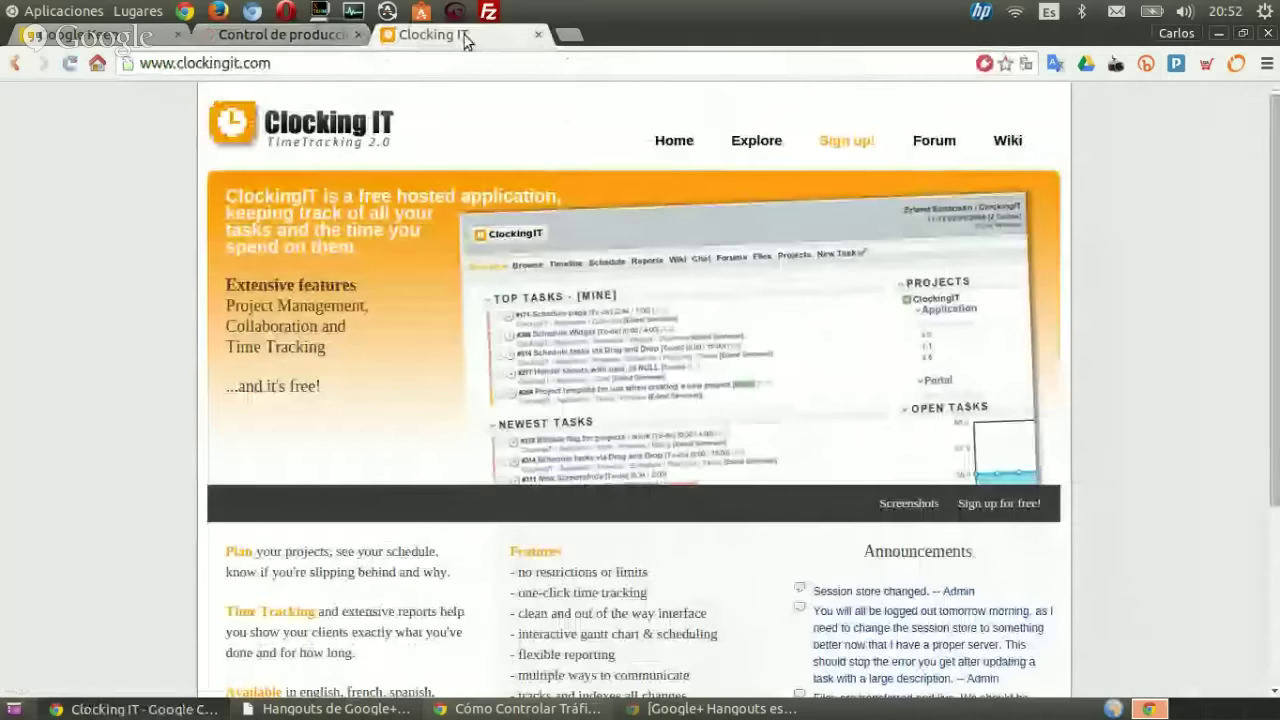
{"action": "left_click", "coordinate": [537, 36]}
{"action": "left_click_drag", "start_coordinate": [1276, 305], "coordinate": [1276, 605]}
{"action": "scroll", "coordinate": [832, 495], "scroll_direction": "up", "scroll_amount": 5}
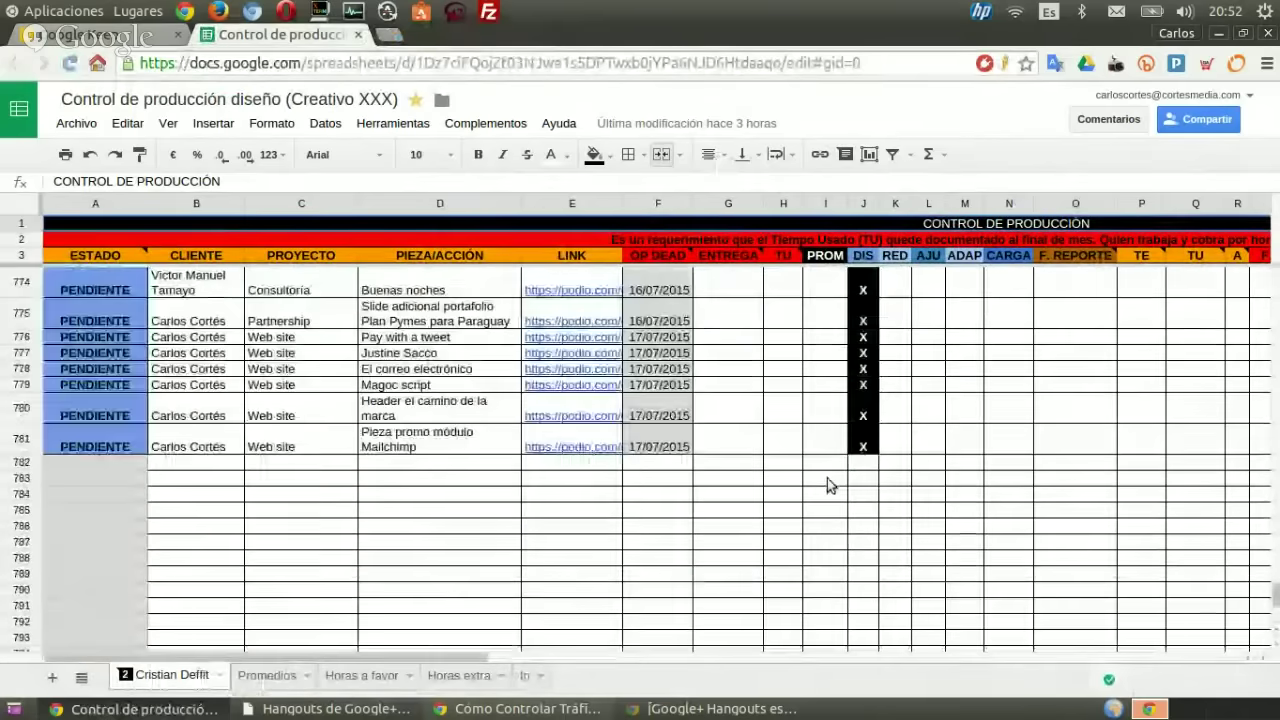
{"action": "scroll", "coordinate": [735, 507], "scroll_direction": "down", "scroll_amount": 2}
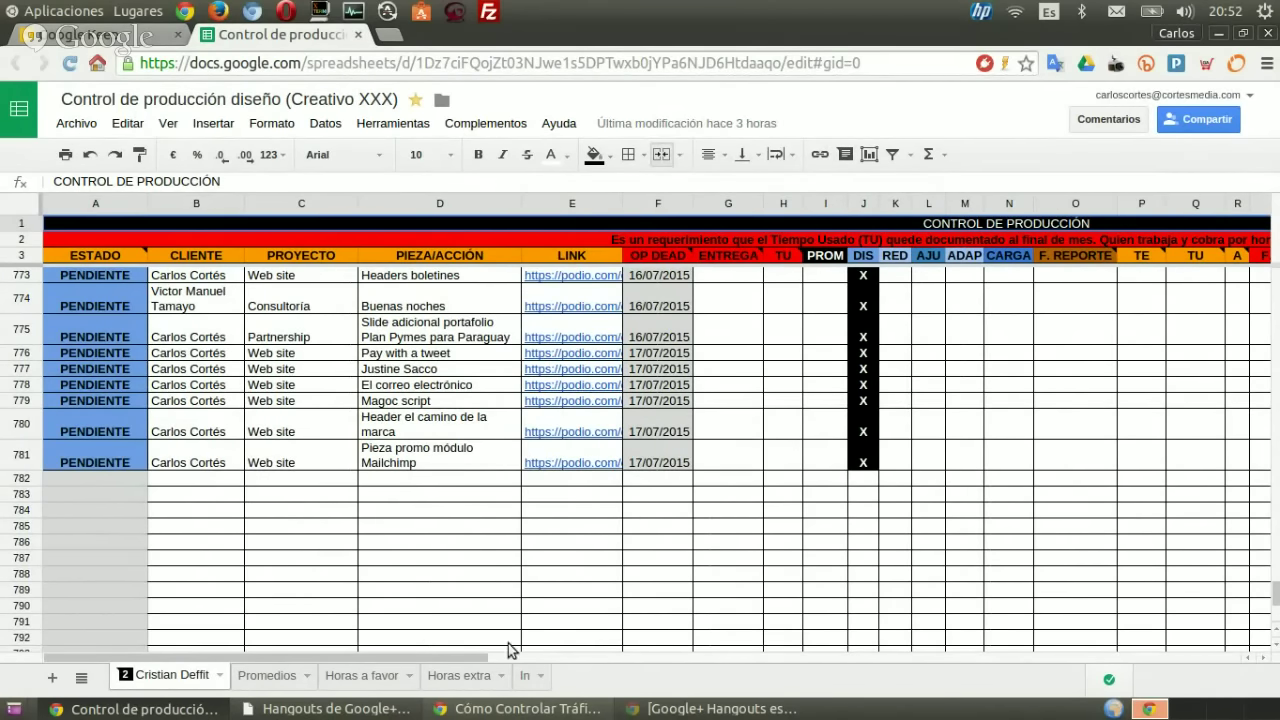
- Find the CONVENCIONES status legend beyond the NOTAS column and examine its ENTREGADO and PENDIENTE cells
{"action": "left_click_drag", "start_coordinate": [487, 663], "coordinate": [1074, 674]}
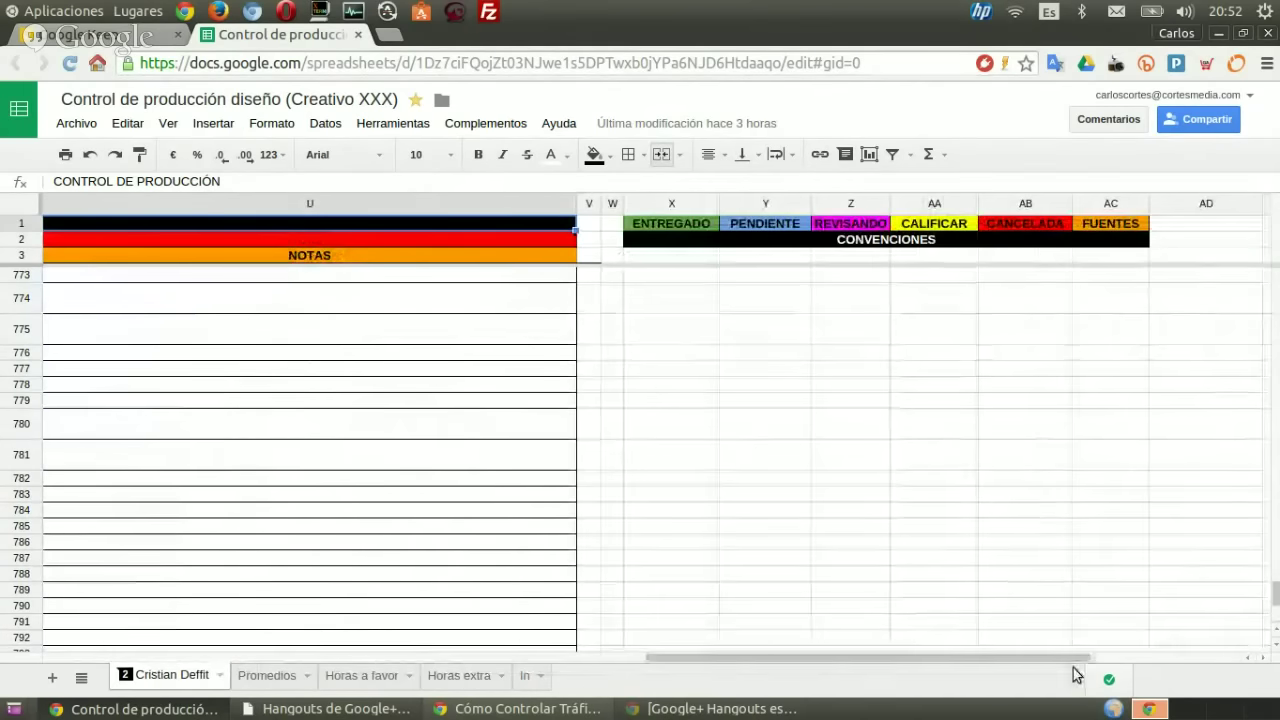
{"action": "left_click", "coordinate": [699, 226]}
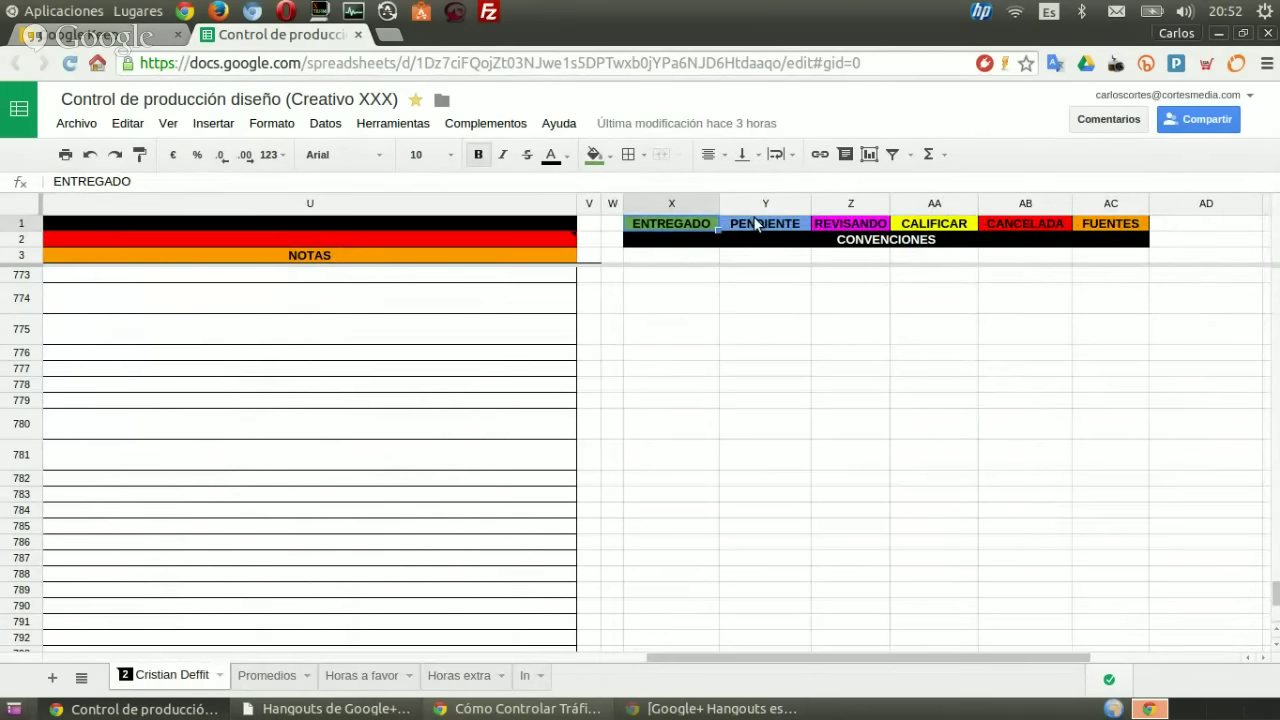
{"action": "left_click", "coordinate": [745, 223]}
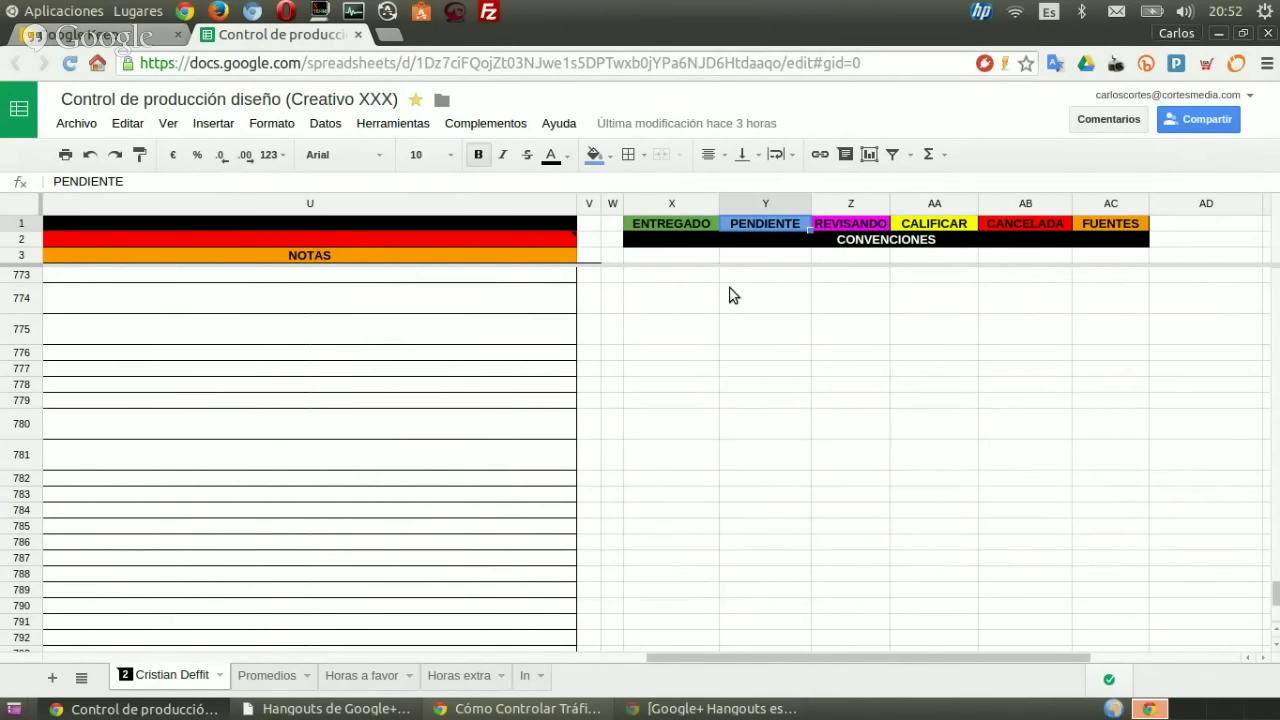
{"action": "left_click", "coordinate": [688, 228]}
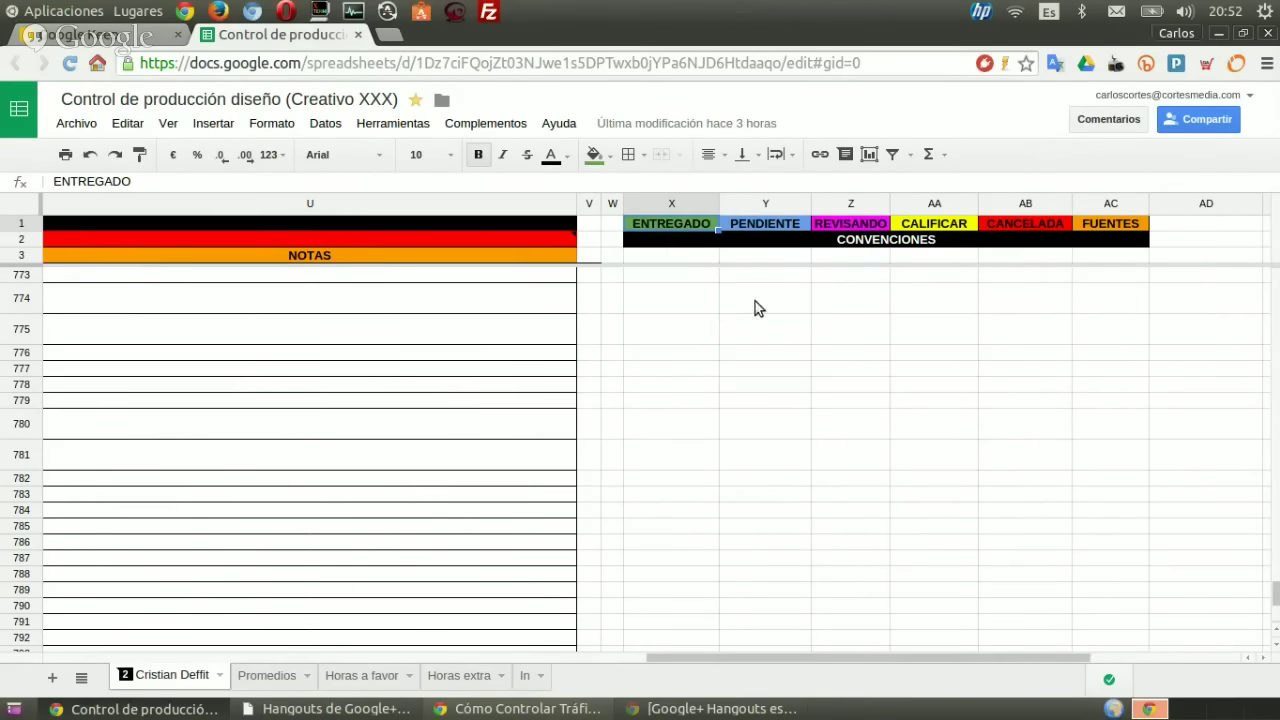
{"action": "left_click", "coordinate": [755, 301]}
{"action": "left_click", "coordinate": [707, 230]}
{"action": "left_click", "coordinate": [695, 299]}
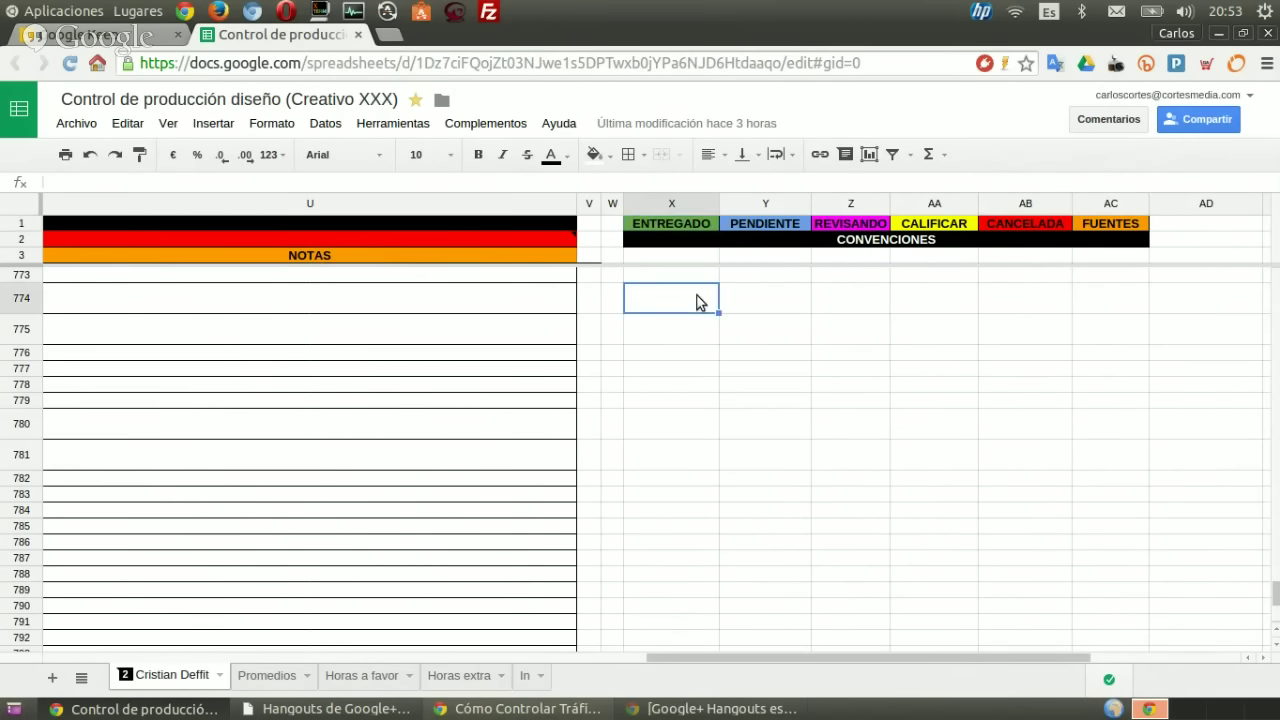
- Go through every status cell of the legend in order, from ENTREGADO to FUENTES
{"action": "left_click", "coordinate": [694, 226]}
{"action": "left_click", "coordinate": [756, 224]}
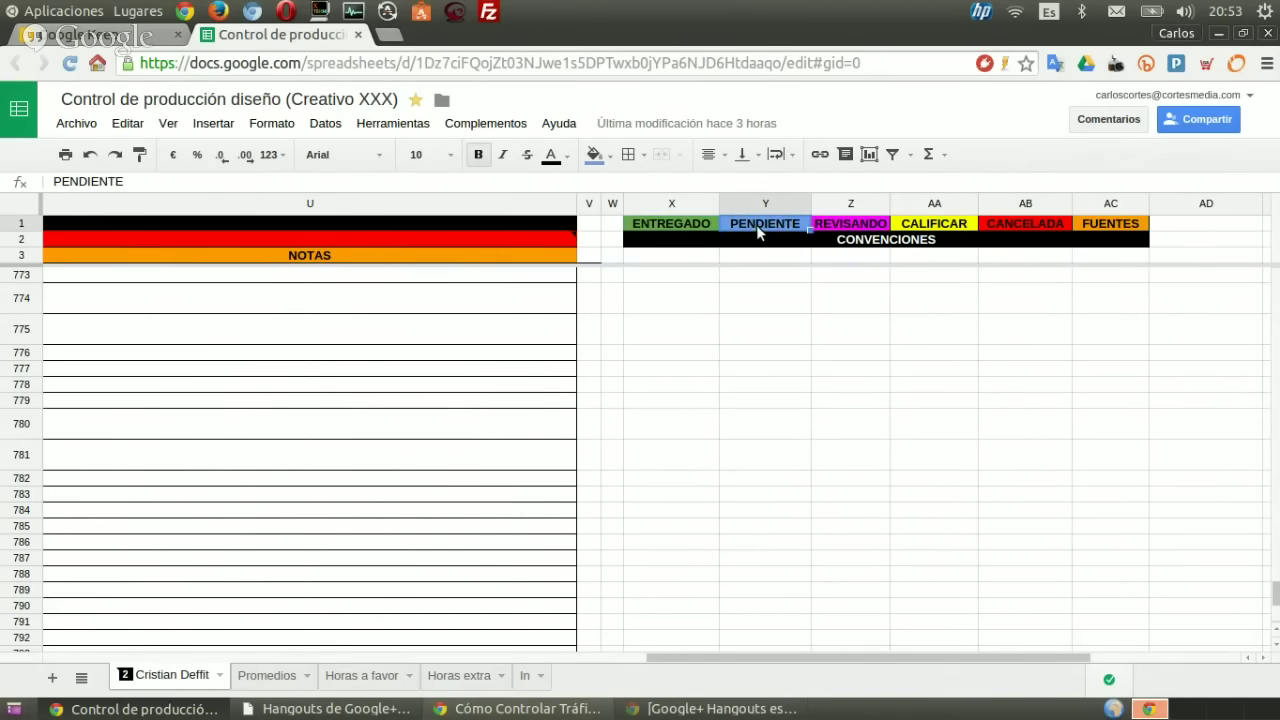
{"action": "left_click", "coordinate": [840, 224]}
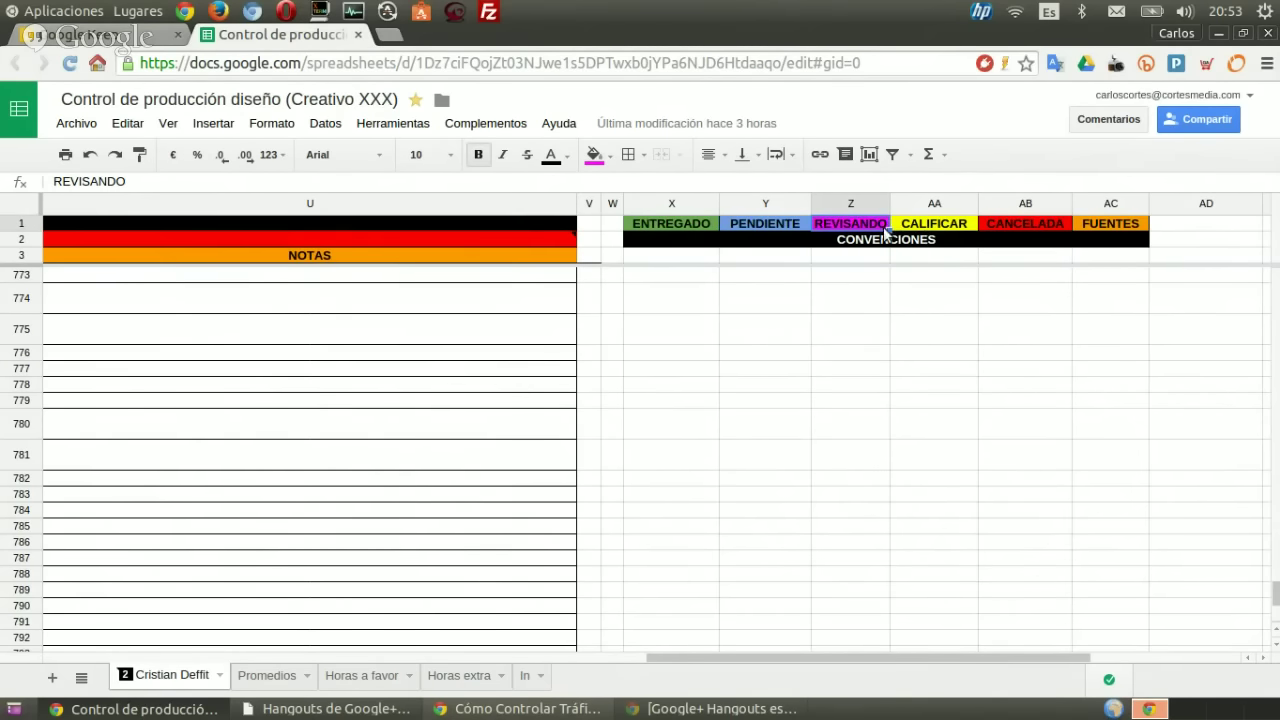
{"action": "left_click", "coordinate": [941, 225]}
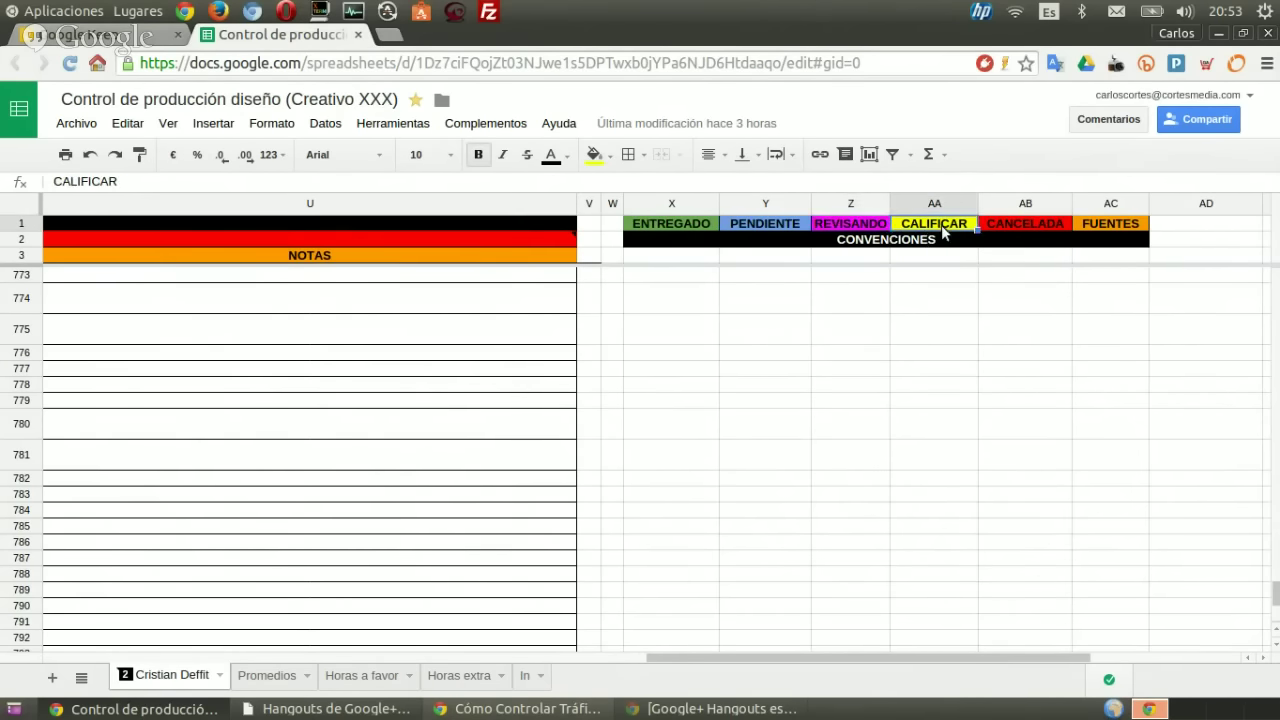
{"action": "left_click", "coordinate": [1010, 226]}
{"action": "left_click", "coordinate": [1089, 228]}
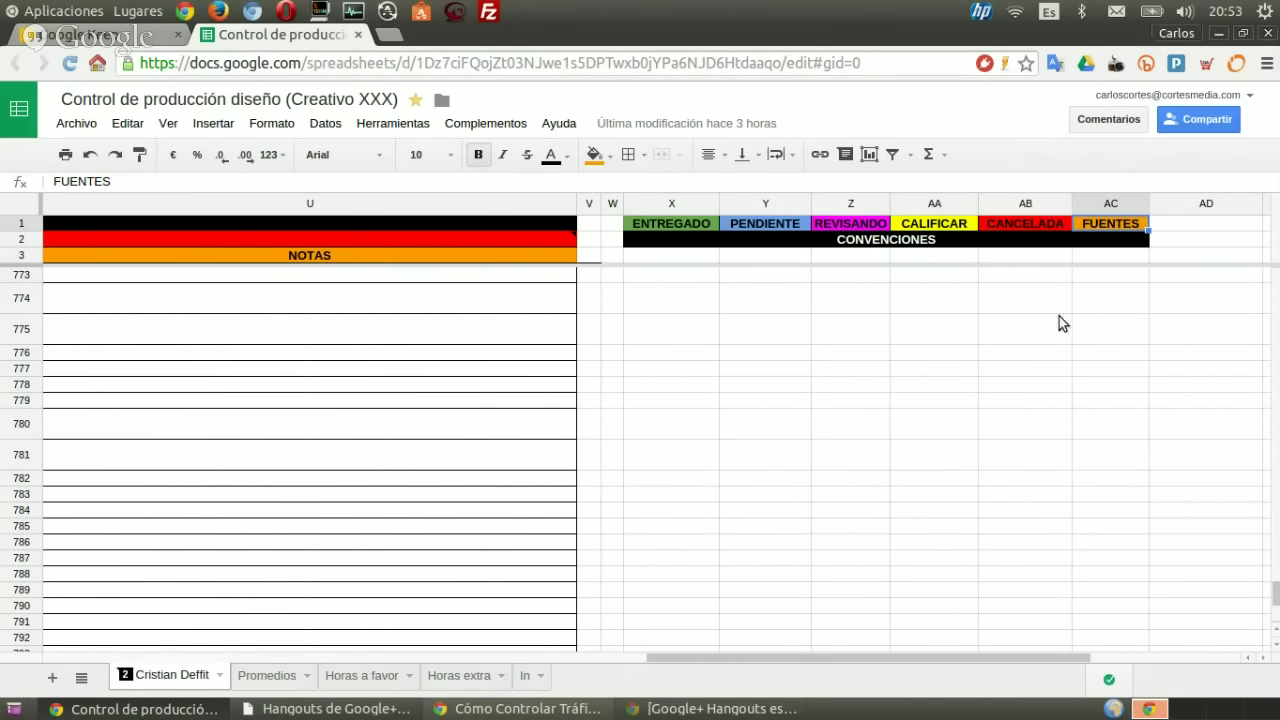
- Return to the table's first columns and go through the last PENDIENTE row's ESTADO, CLIENTE, PROYECTO, PIEZA/ACCIÓN and LINK cells
{"action": "left_click_drag", "start_coordinate": [1006, 654], "coordinate": [317, 660]}
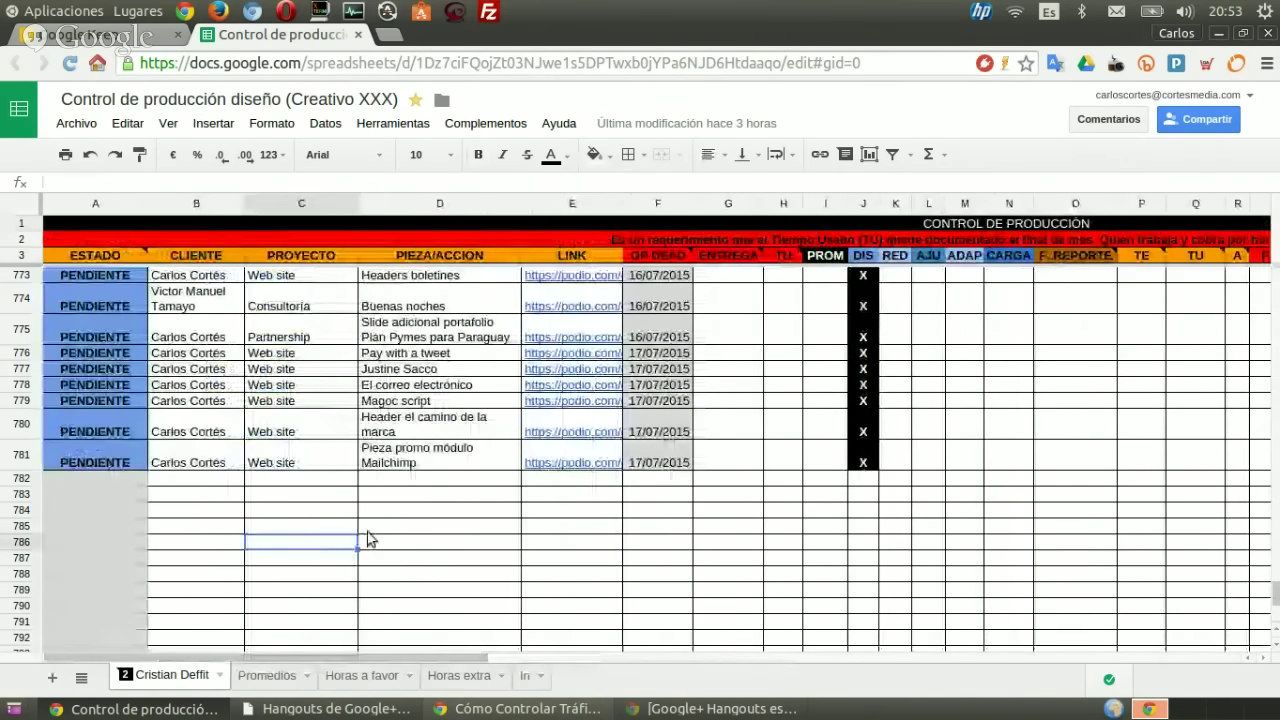
{"action": "left_click", "coordinate": [128, 466]}
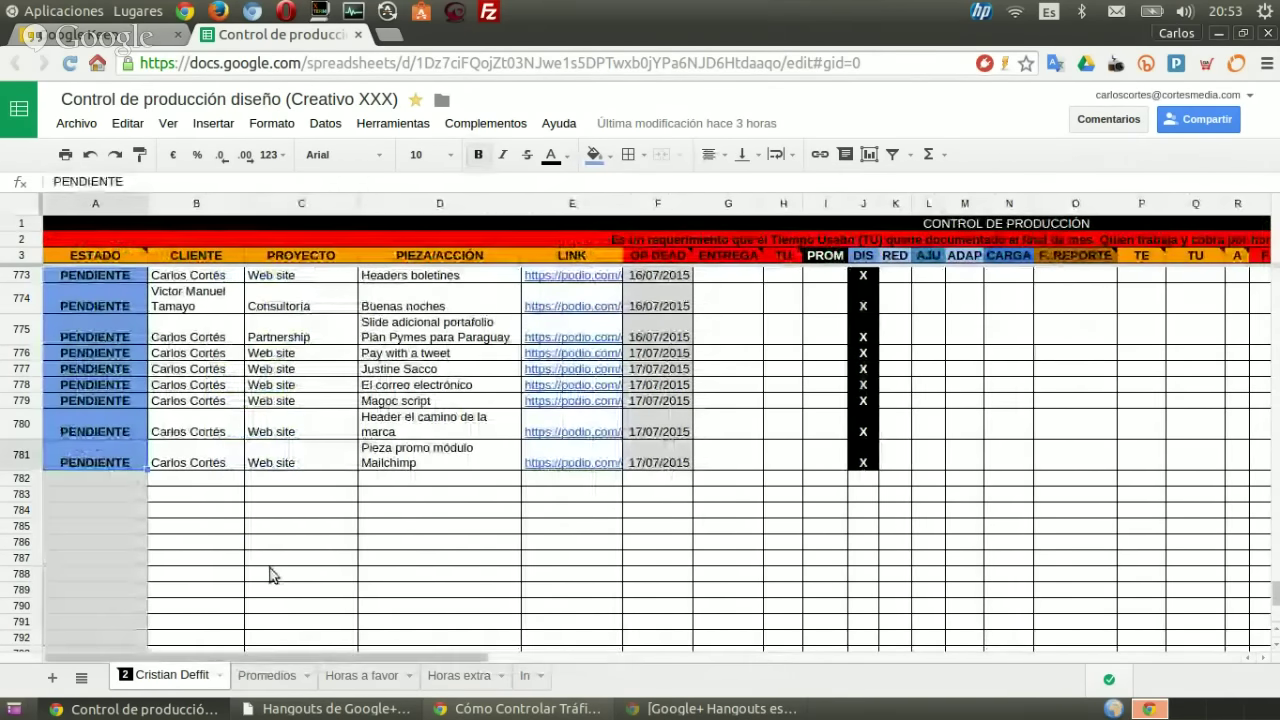
{"action": "left_click", "coordinate": [226, 460]}
{"action": "left_click", "coordinate": [285, 464]}
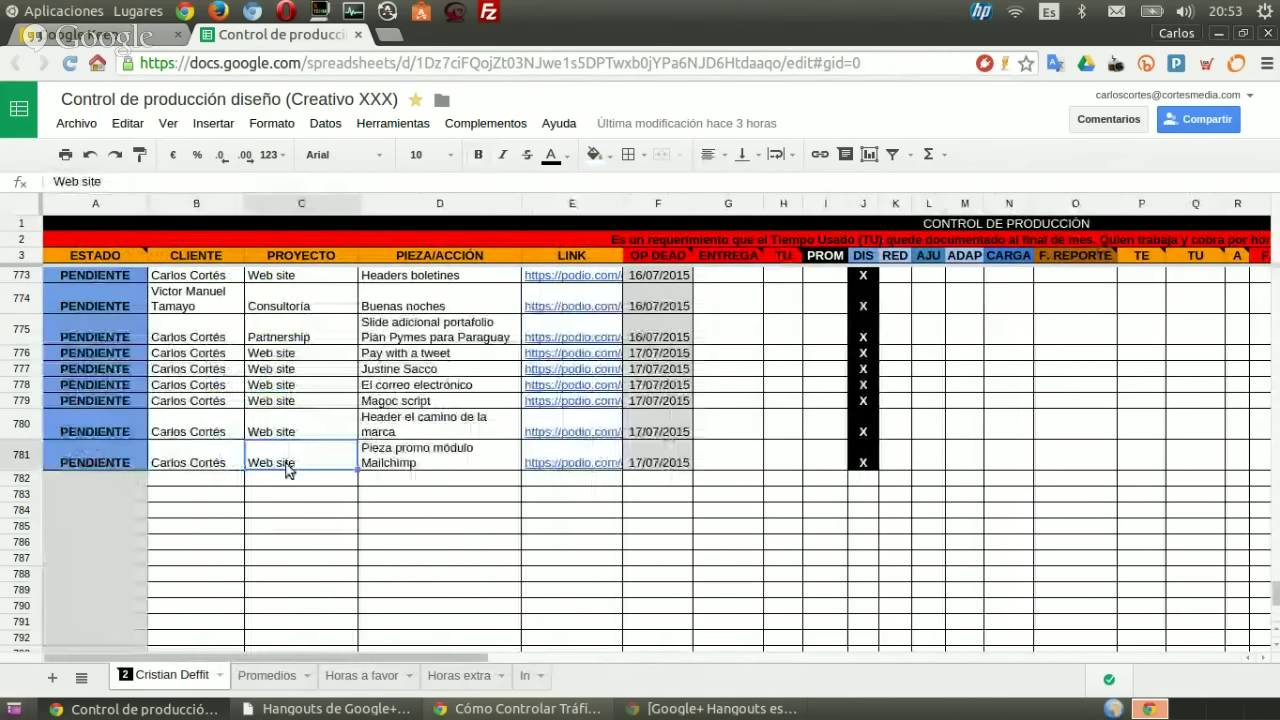
{"action": "left_click", "coordinate": [456, 465]}
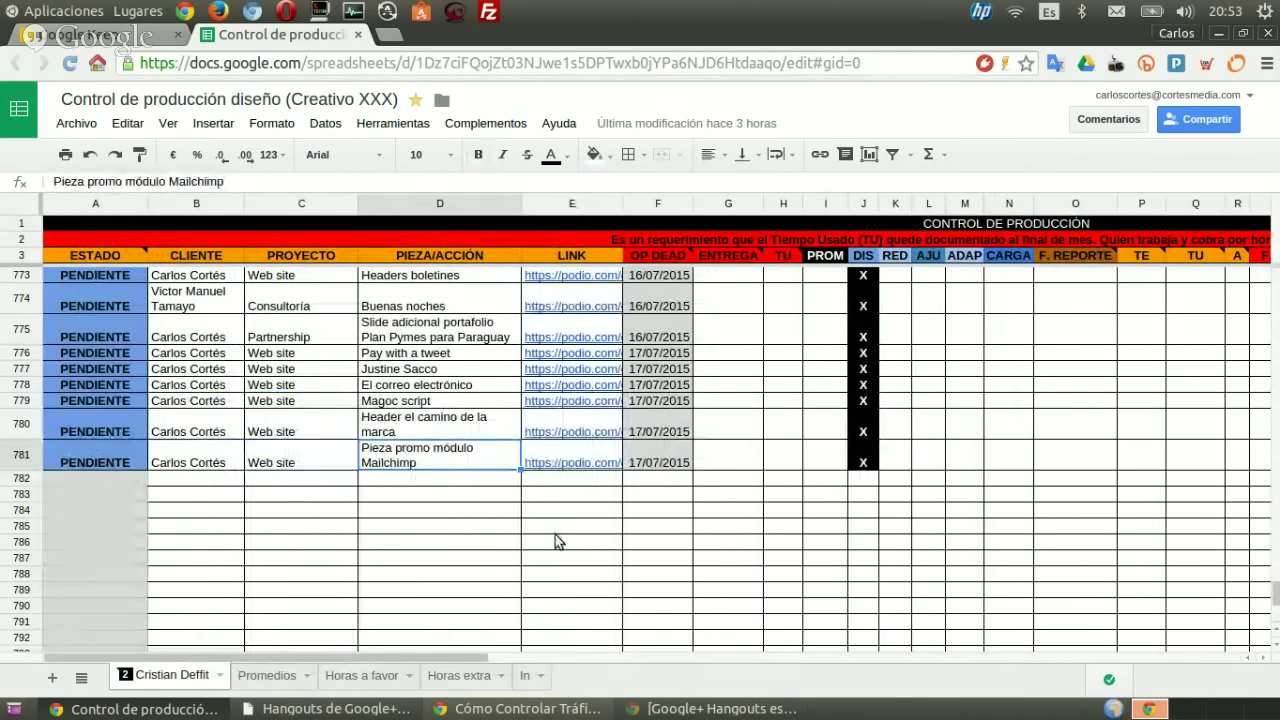
{"action": "left_click", "coordinate": [607, 461]}
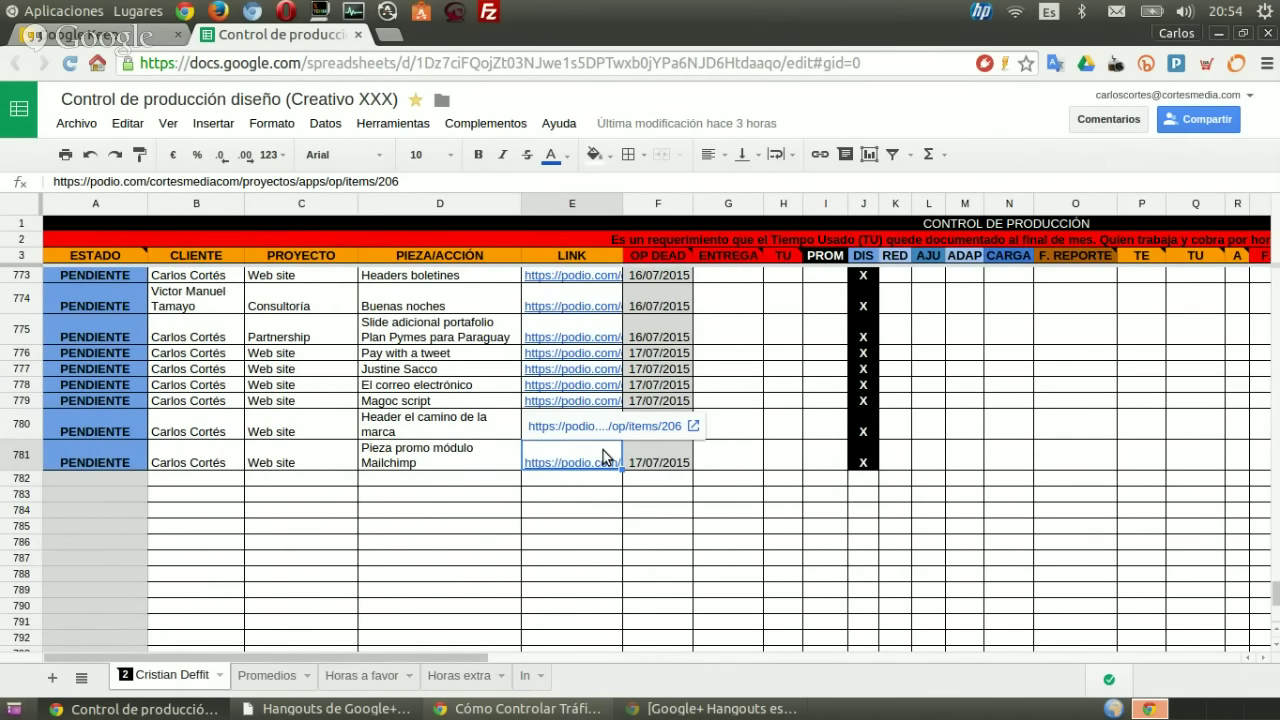
{"action": "left_click", "coordinate": [608, 494]}
{"action": "left_click", "coordinate": [602, 461]}
{"action": "left_click", "coordinate": [628, 528]}
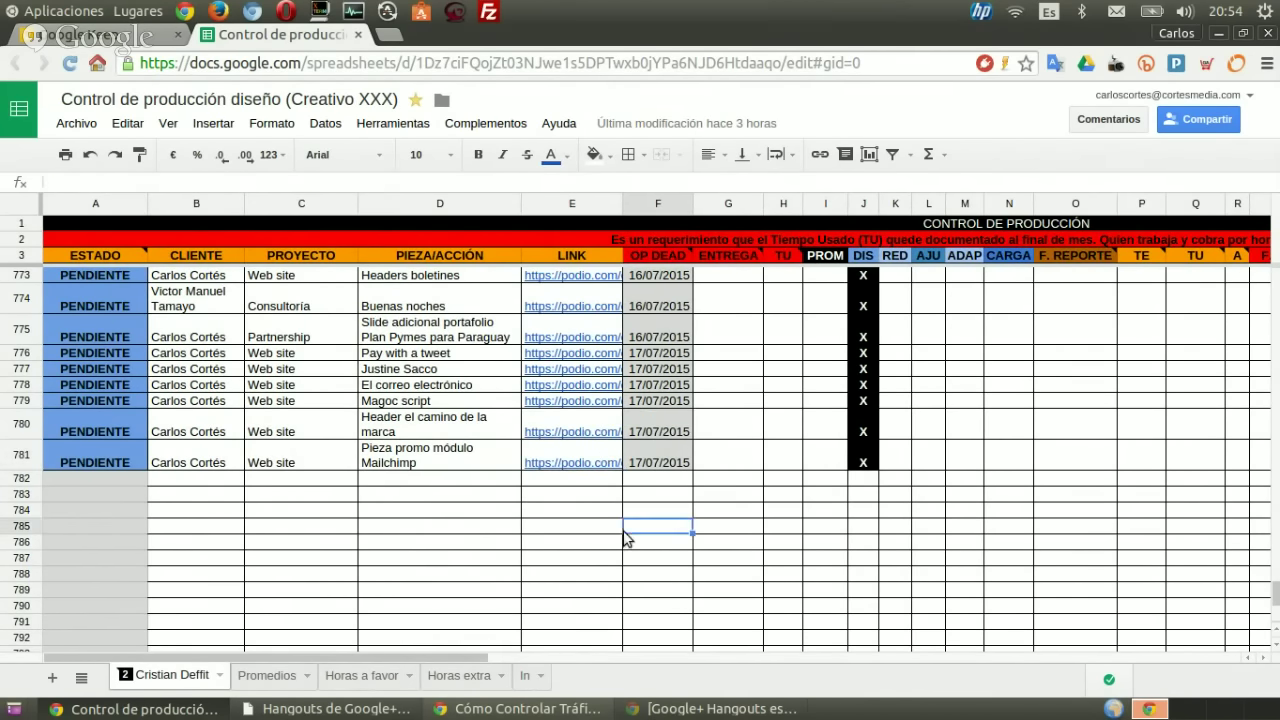
- Examine the same row's deadline, ENTREGA, TU and PROM cells and the task-type columns from DIS to ADAP
{"action": "left_click", "coordinate": [675, 467]}
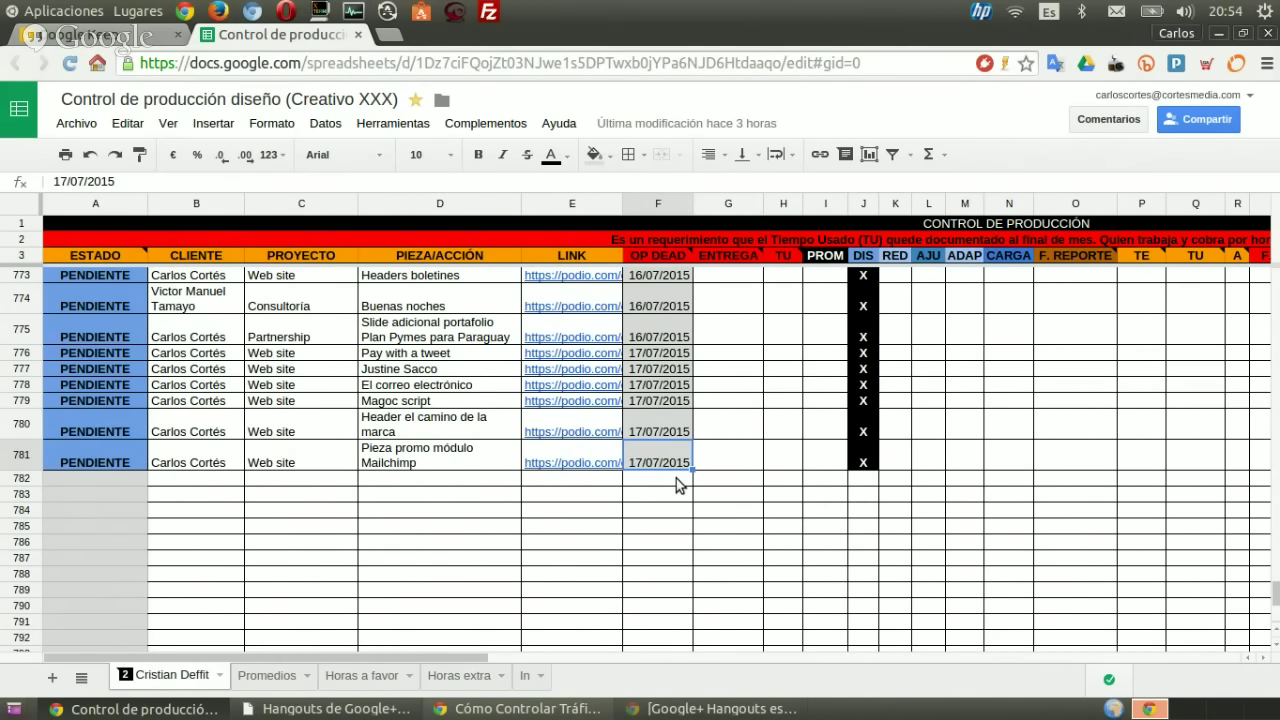
{"action": "left_click", "coordinate": [737, 469]}
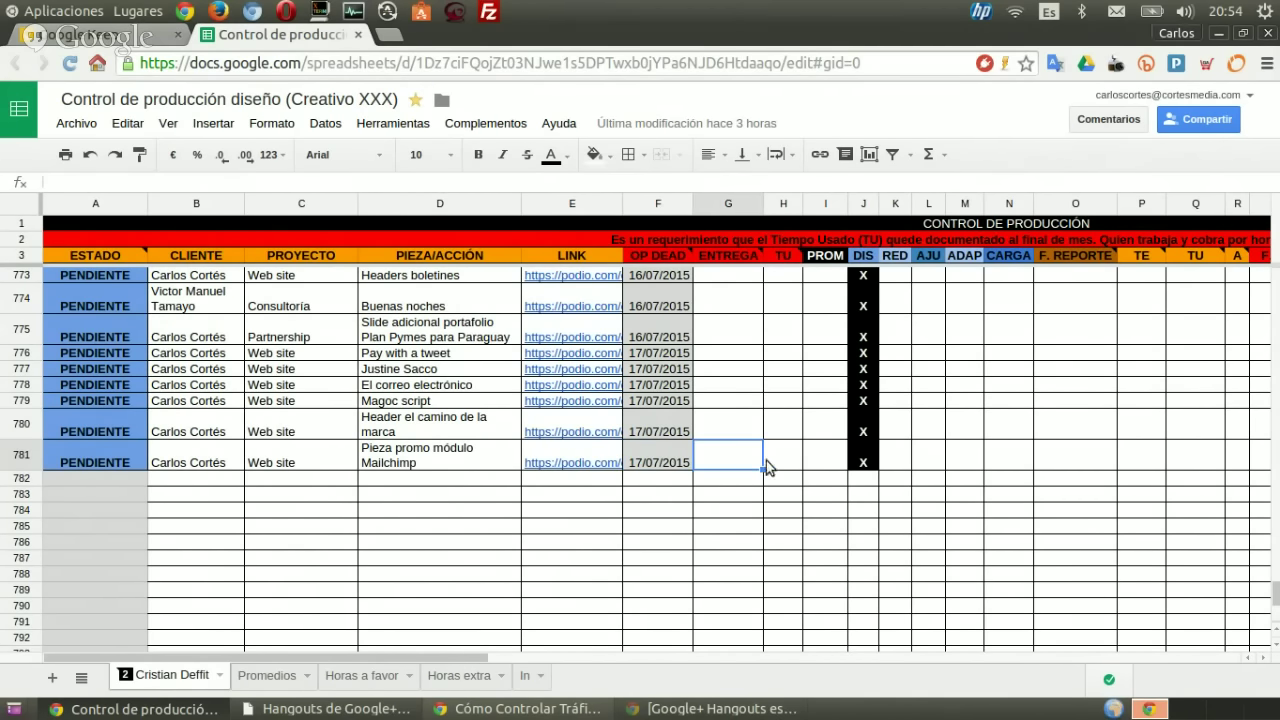
{"action": "left_click", "coordinate": [779, 458]}
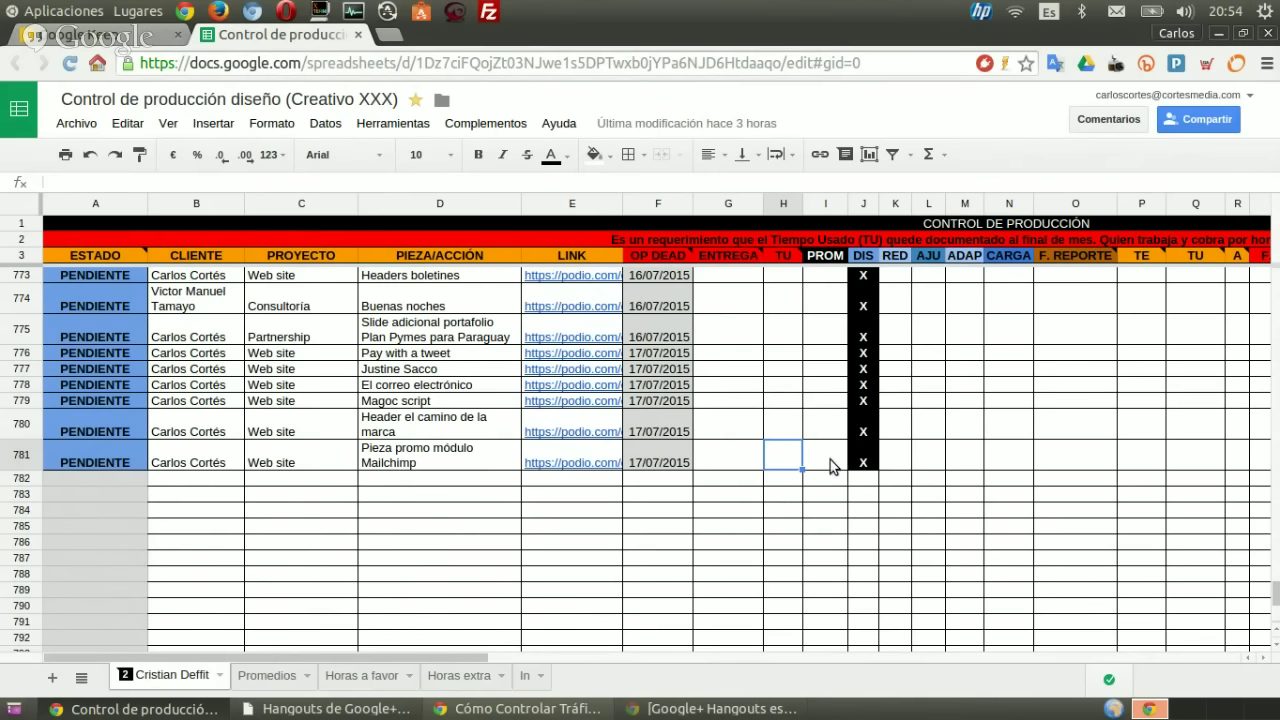
{"action": "left_click", "coordinate": [830, 459]}
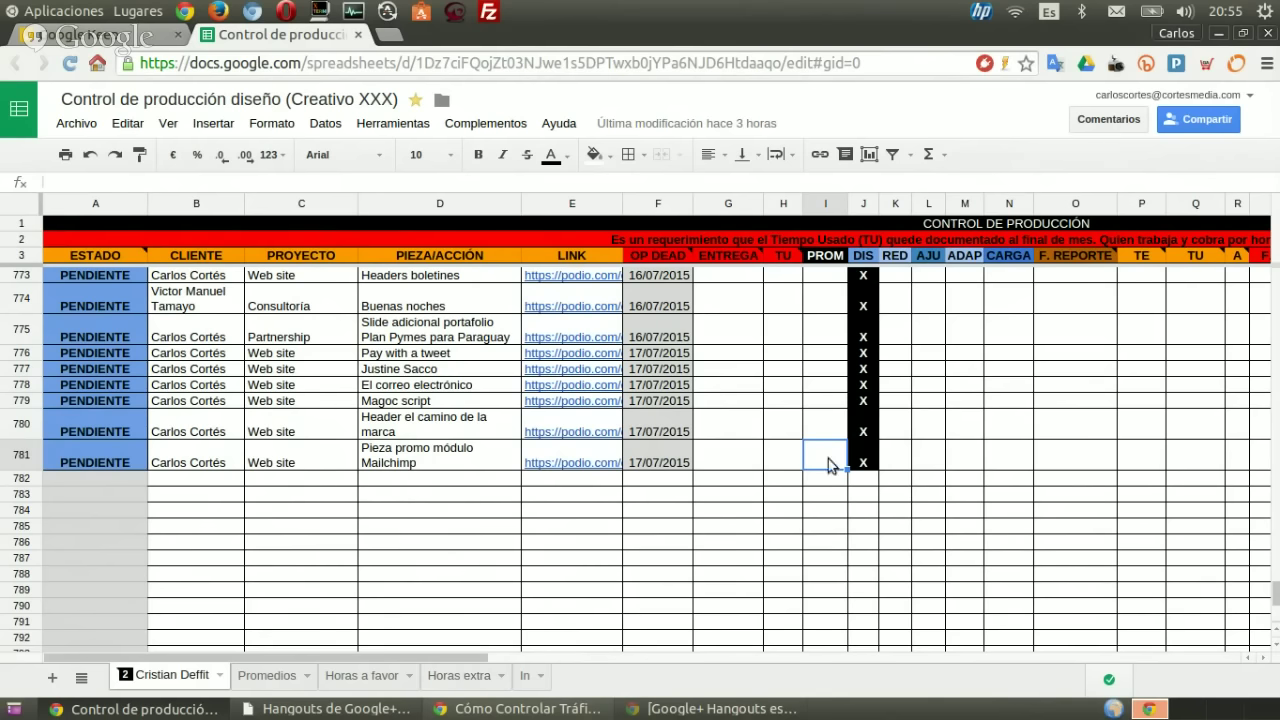
{"action": "left_click", "coordinate": [874, 303]}
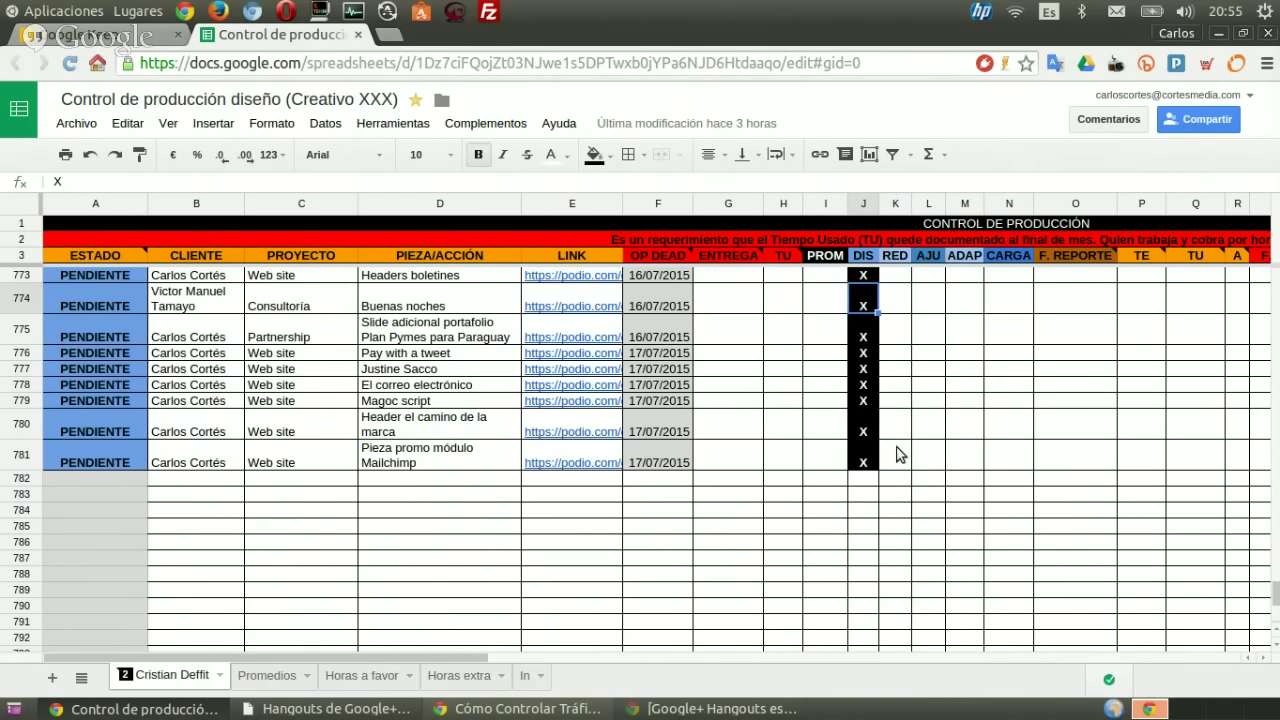
{"action": "left_click", "coordinate": [908, 455]}
{"action": "left_click", "coordinate": [921, 457]}
{"action": "left_click", "coordinate": [950, 455]}
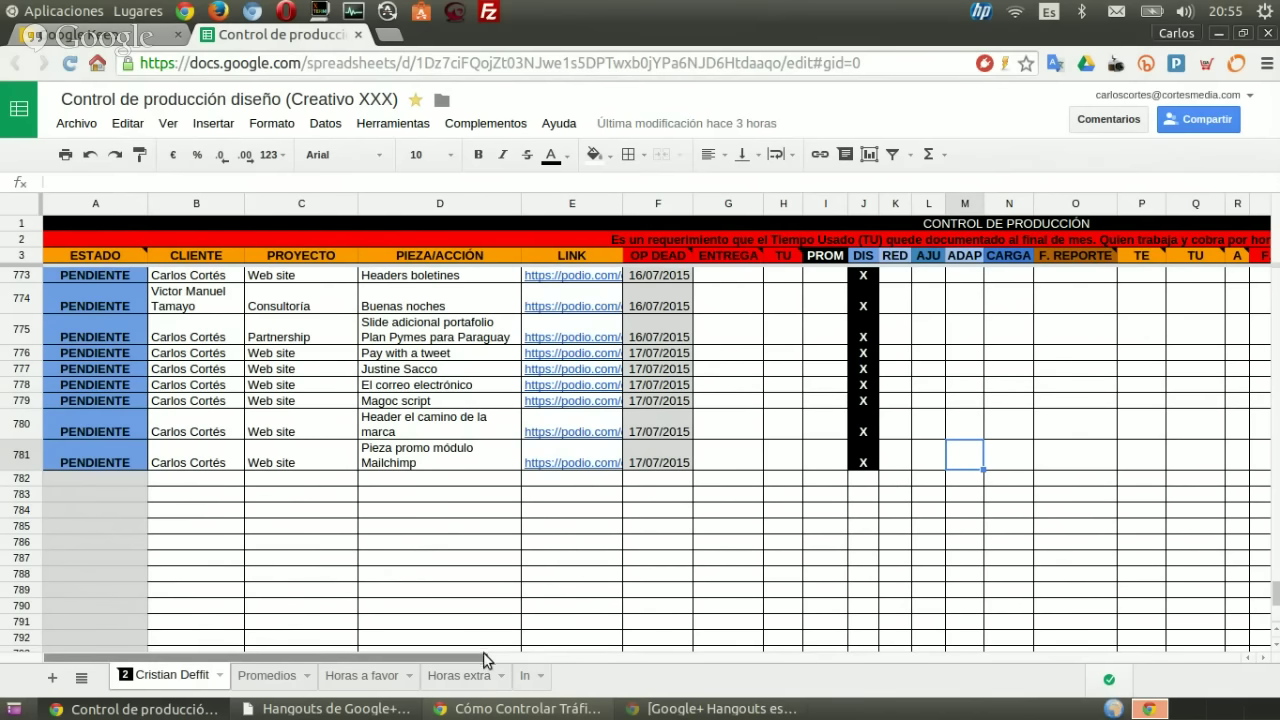
{"action": "left_click_drag", "start_coordinate": [505, 659], "coordinate": [318, 660]}
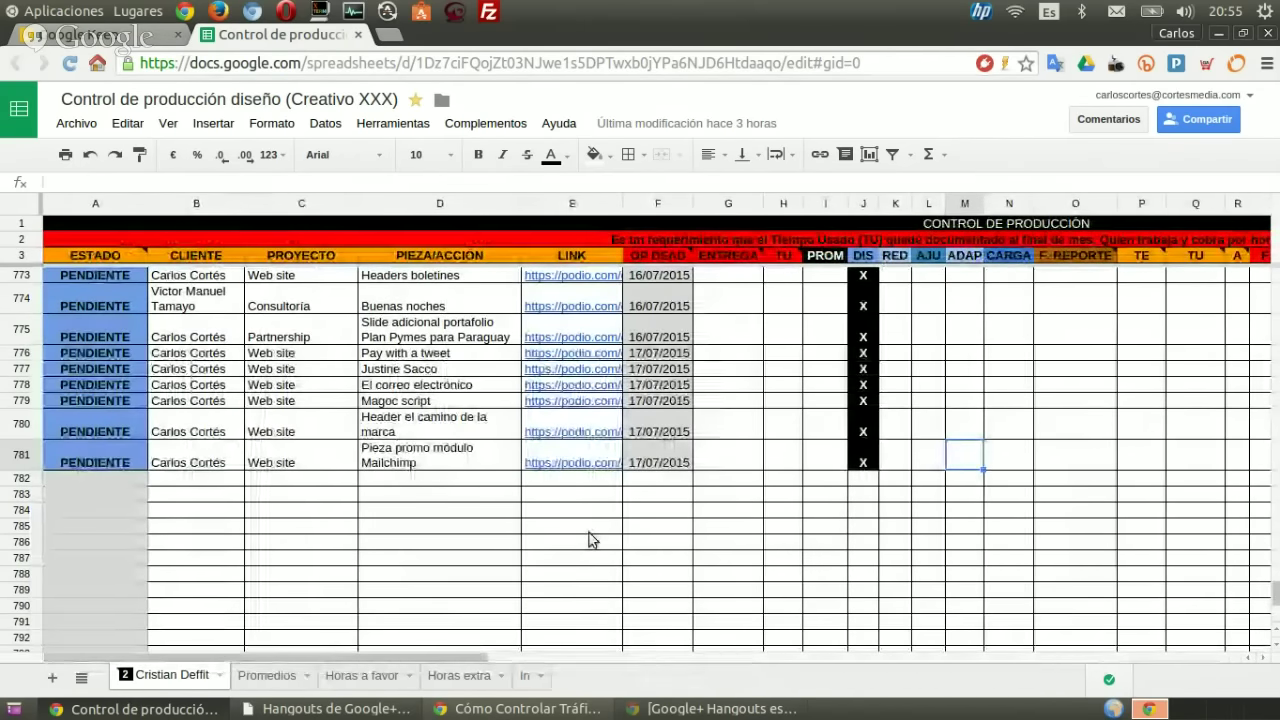
- Switch to the slide presentation and advance to the "Tablas en Google Drive" slide
{"action": "key", "text": "alt+Tab"}
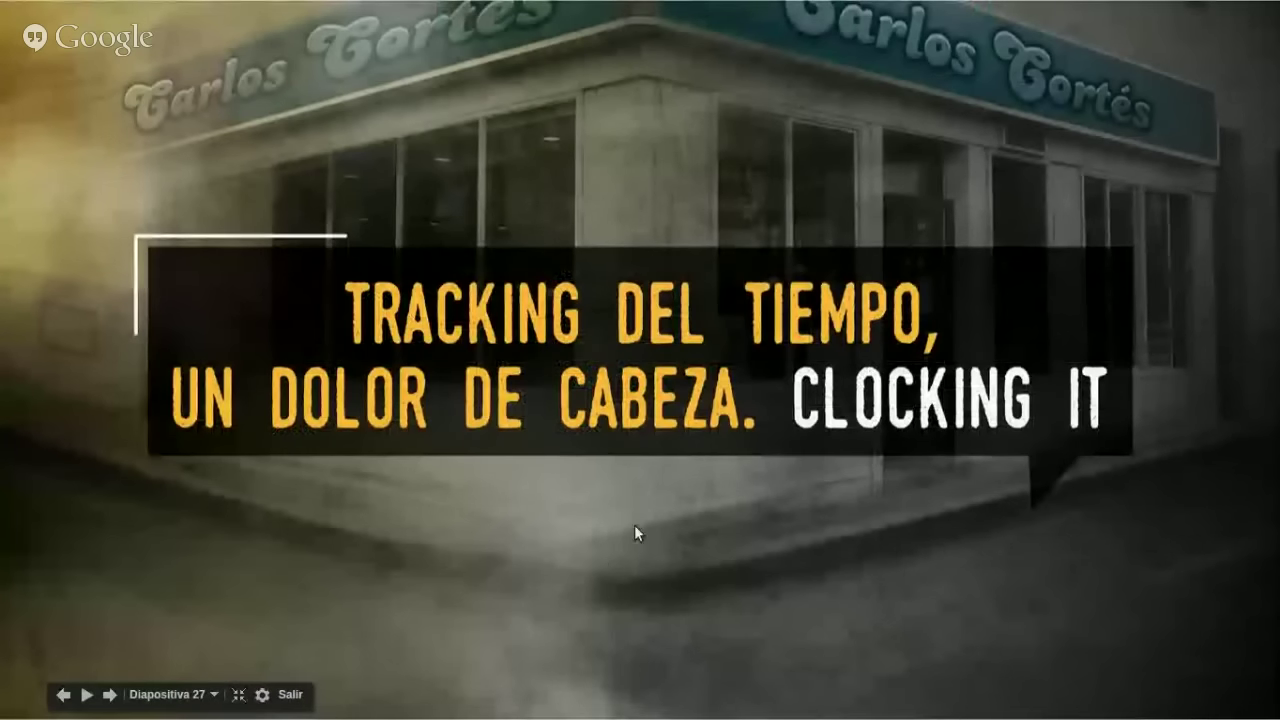
{"action": "left_click", "coordinate": [712, 340]}
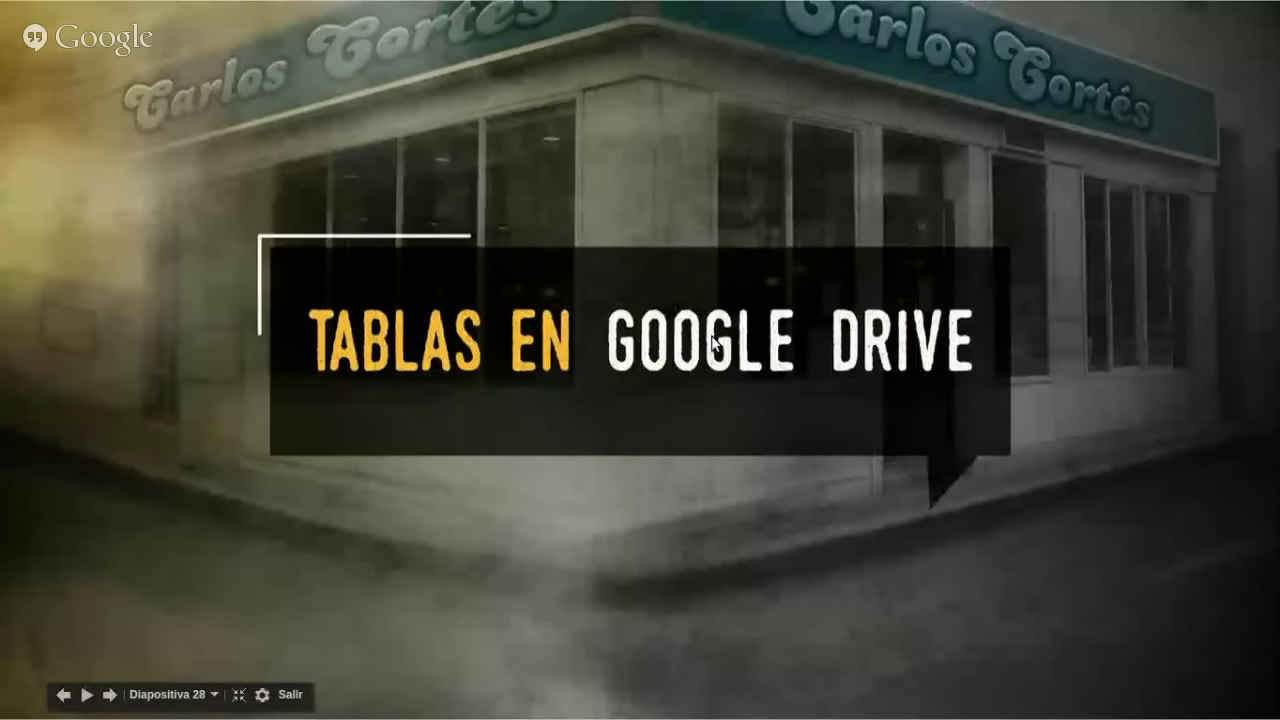
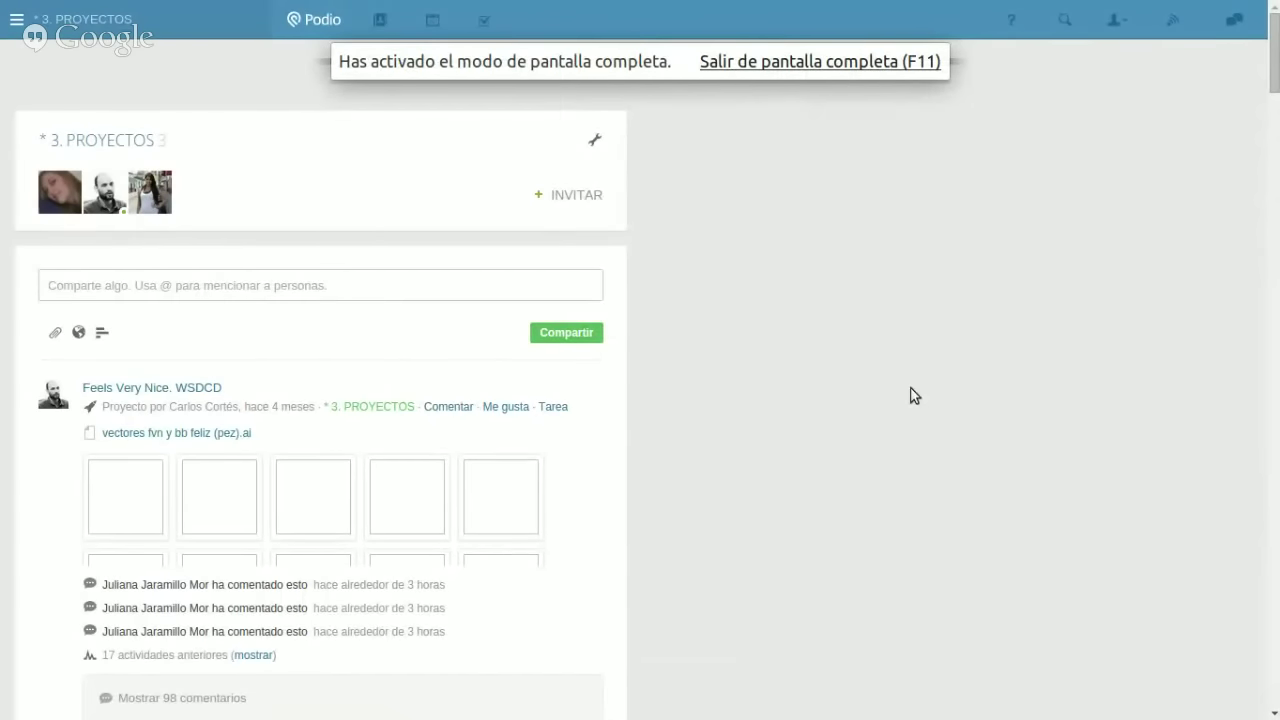
- Leave full screen, close the Podio PROYECTOS page and open the "Creación de un proyecto" link from the Google Keep note
{"action": "key", "text": "F11"}
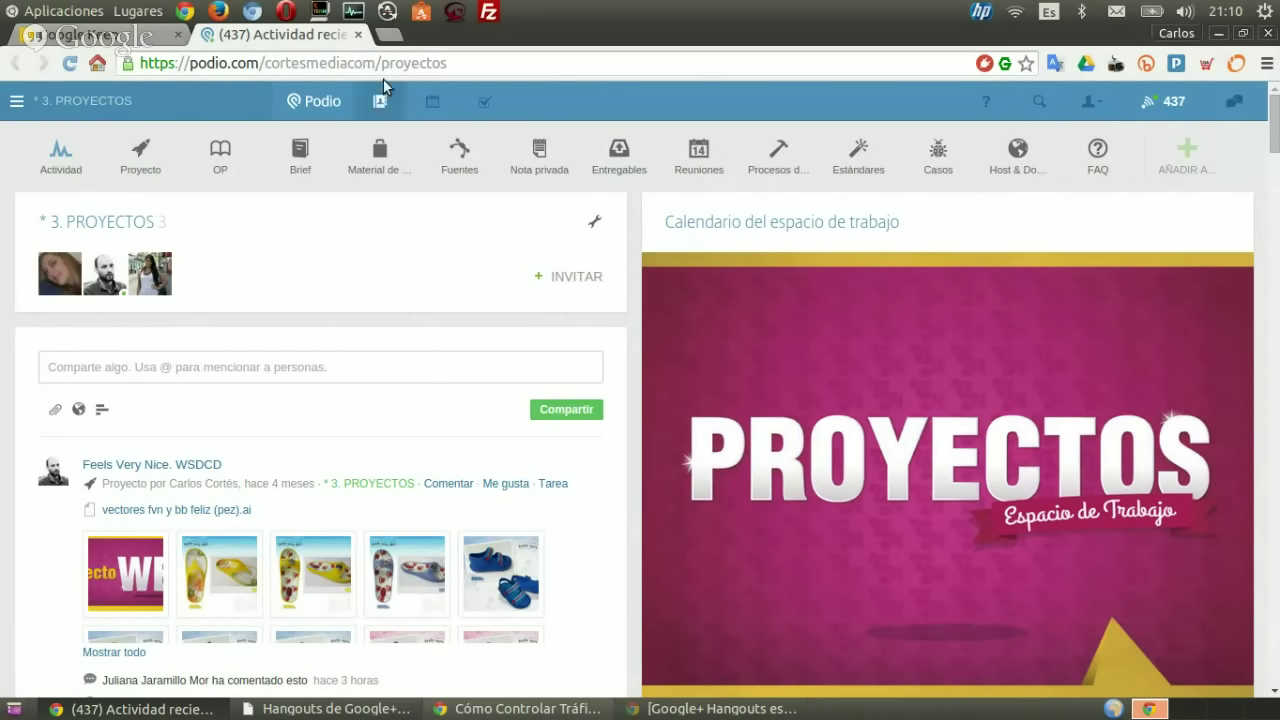
{"action": "left_click", "coordinate": [359, 35]}
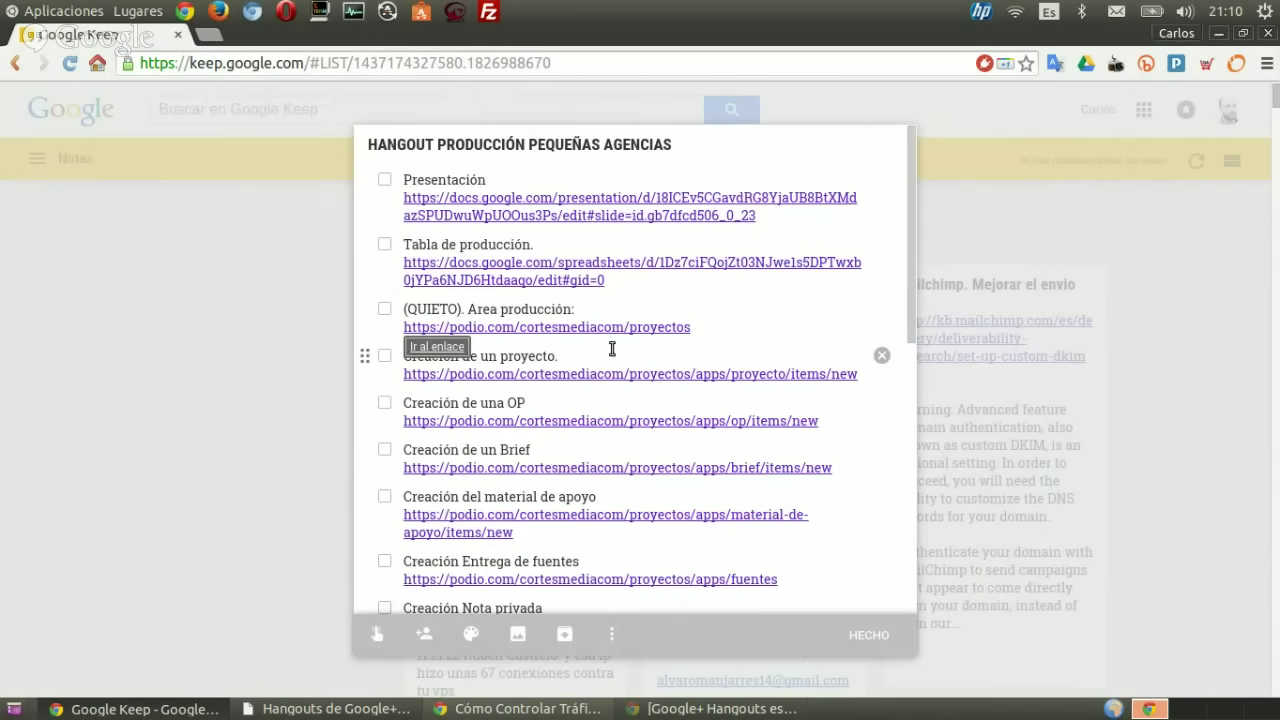
{"action": "left_click", "coordinate": [568, 375]}
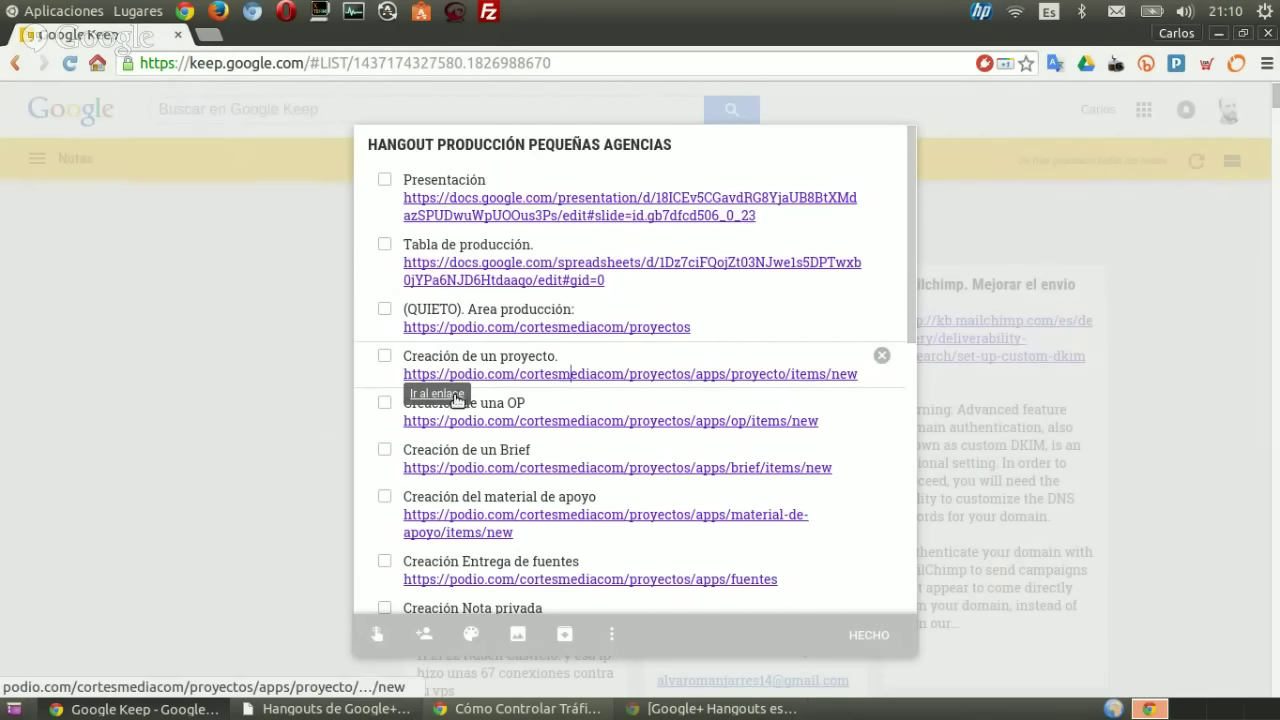
{"action": "left_click", "coordinate": [457, 398]}
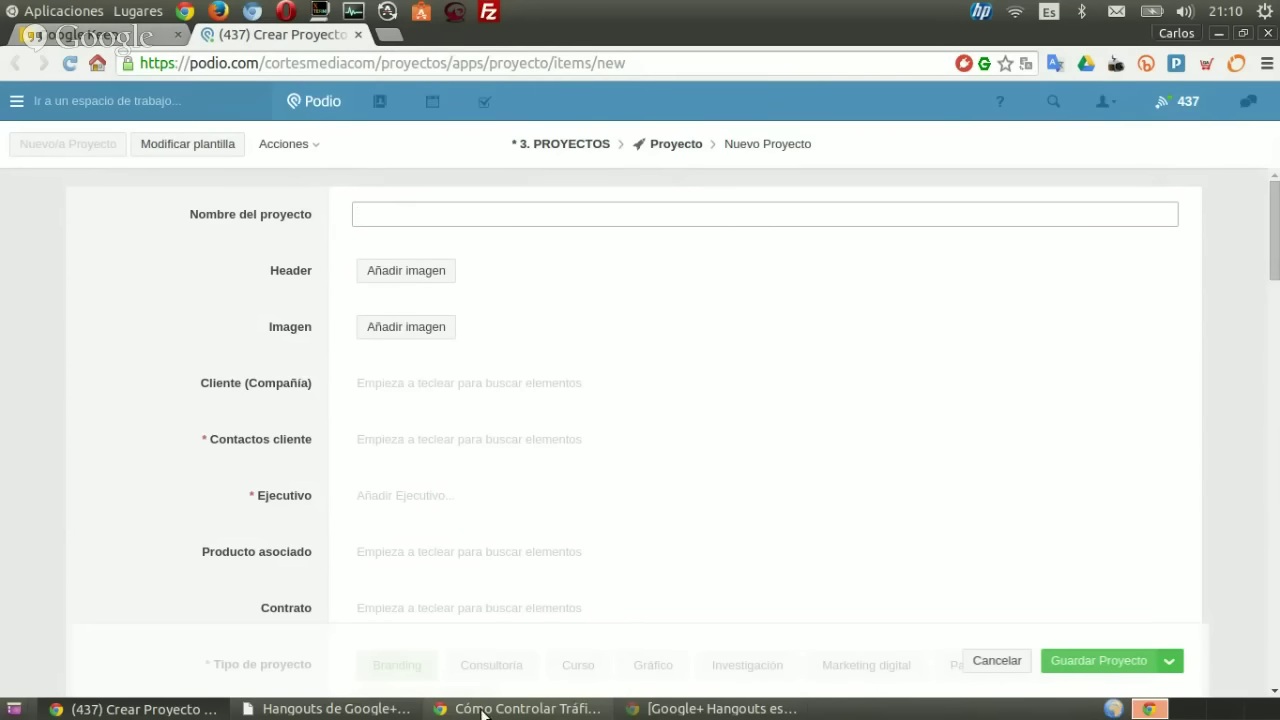
- Switch to the Google+ Hangouts broadcast window and mute the microphone
{"action": "left_click", "coordinate": [330, 709]}
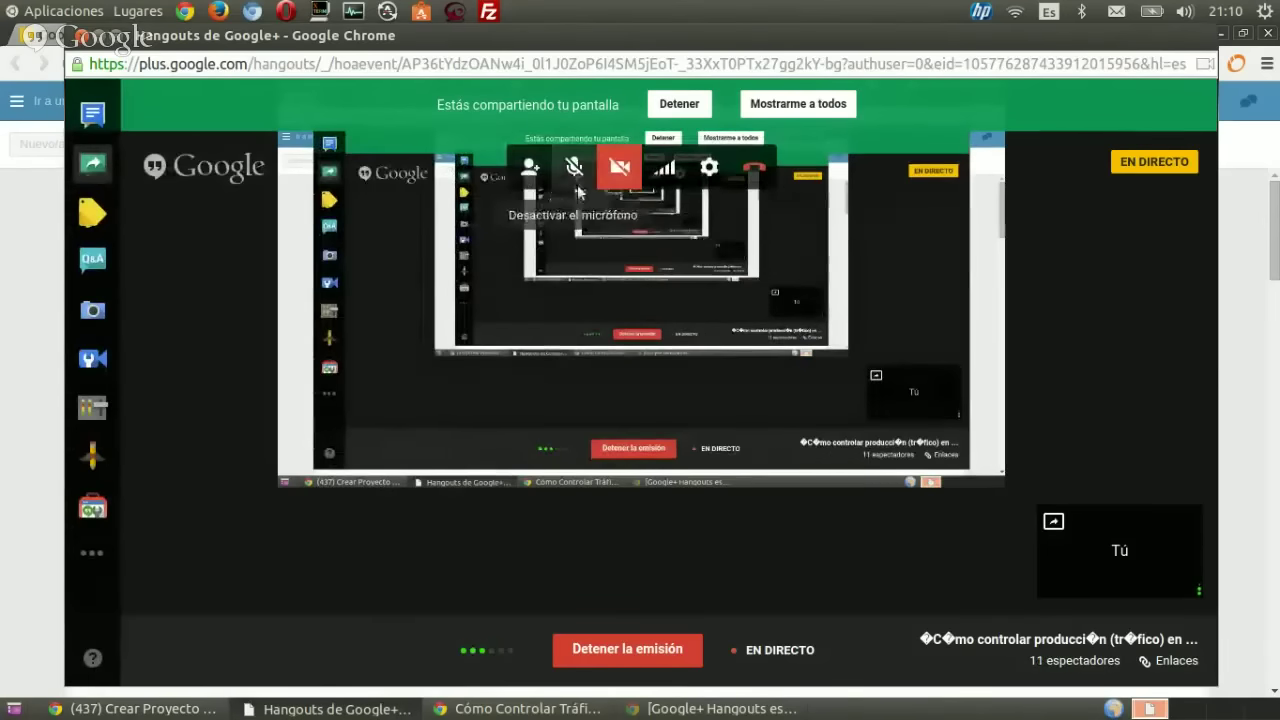
{"action": "left_click", "coordinate": [575, 170]}
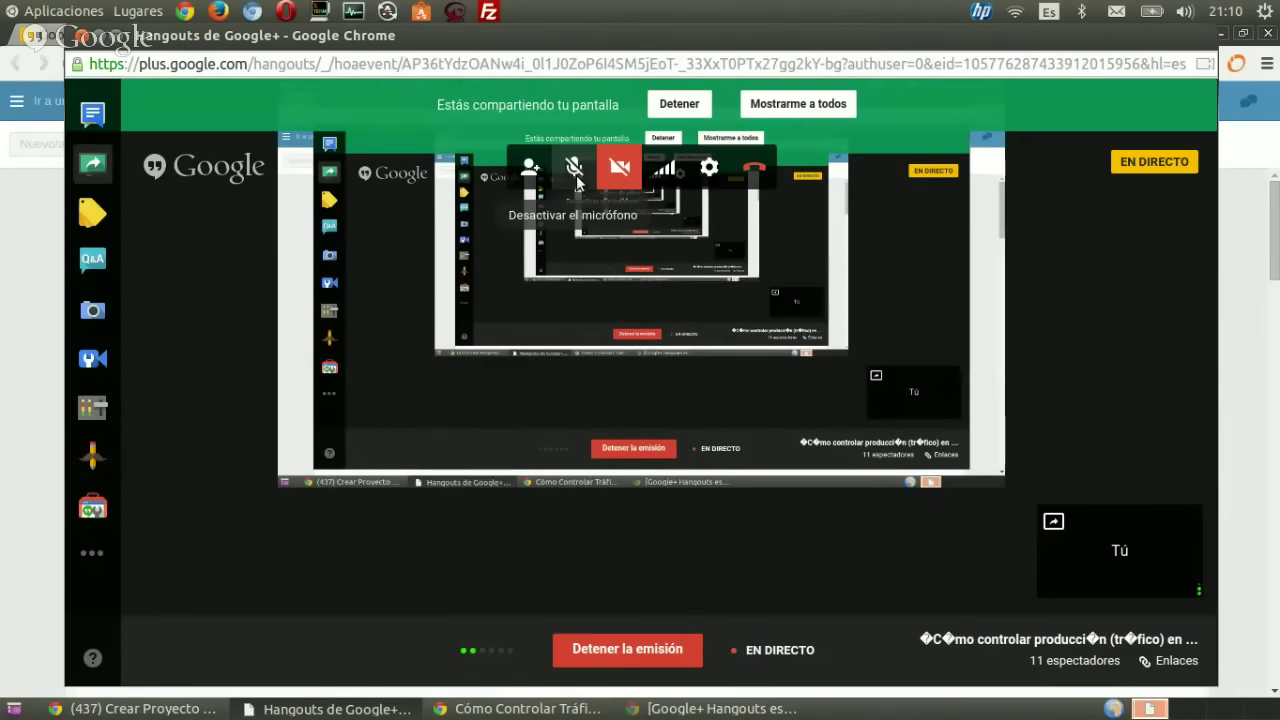
{"action": "left_click", "coordinate": [576, 170]}
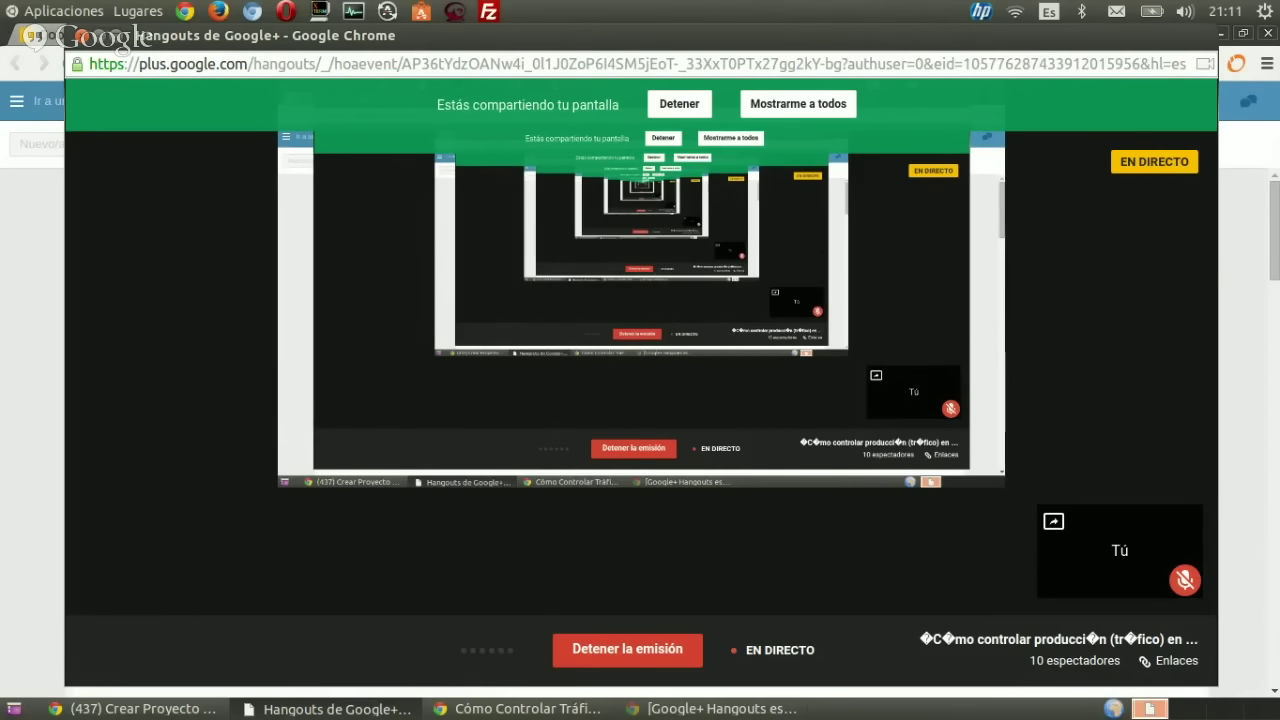
{"action": "mouse_move", "coordinate": [1013, 408]}
{"action": "mouse_move", "coordinate": [1026, 491]}
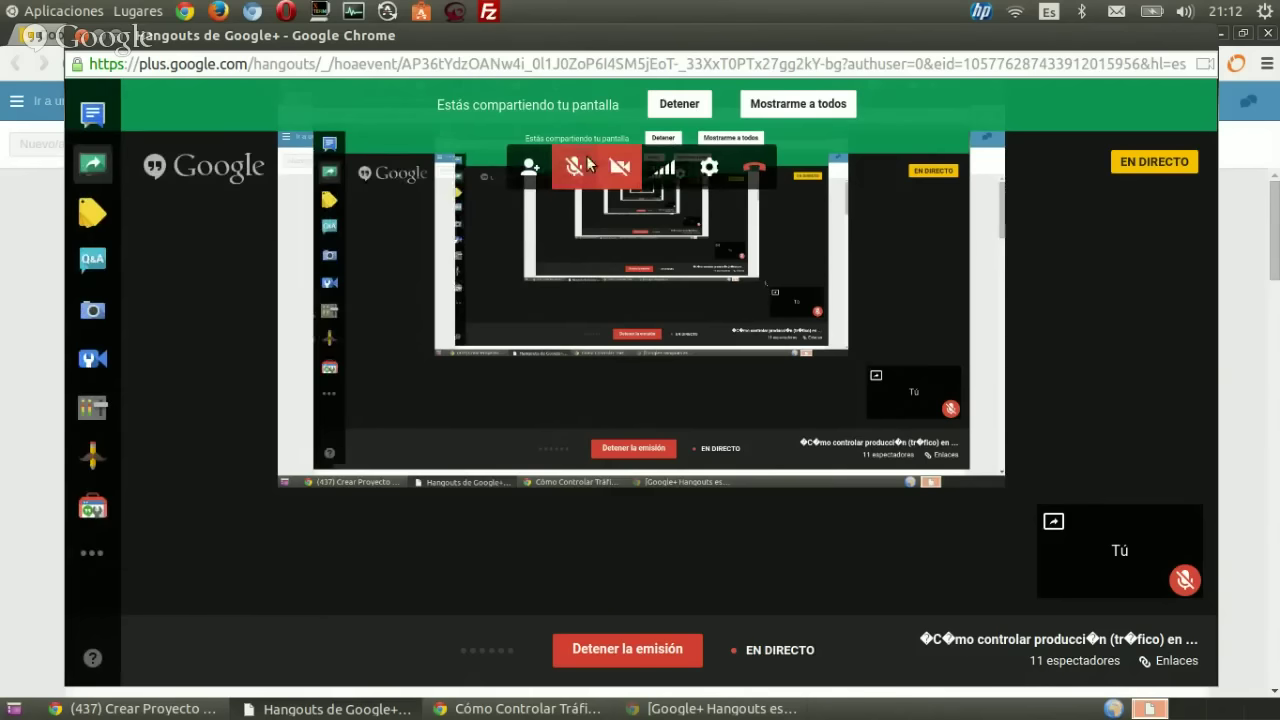
- Turn the microphone back on and maximize the Hangouts broadcast window
{"action": "left_click", "coordinate": [587, 160]}
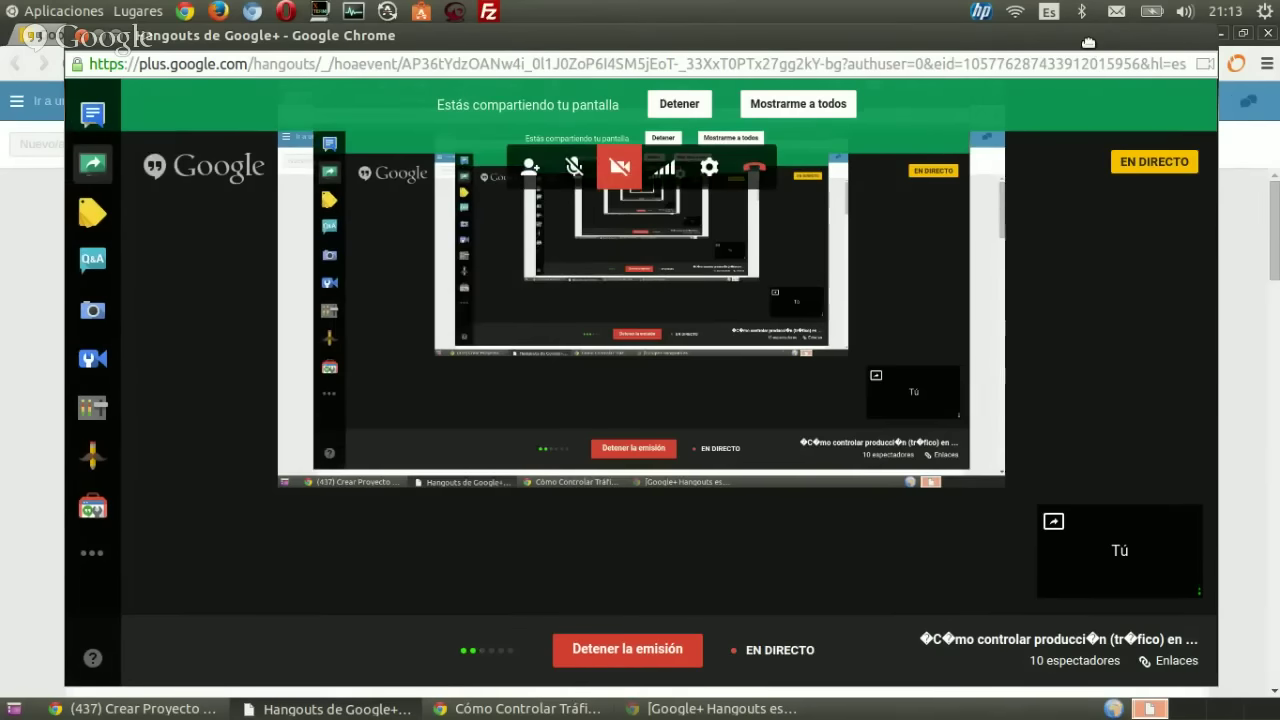
{"action": "left_click_drag", "start_coordinate": [1089, 48], "coordinate": [1105, 48]}
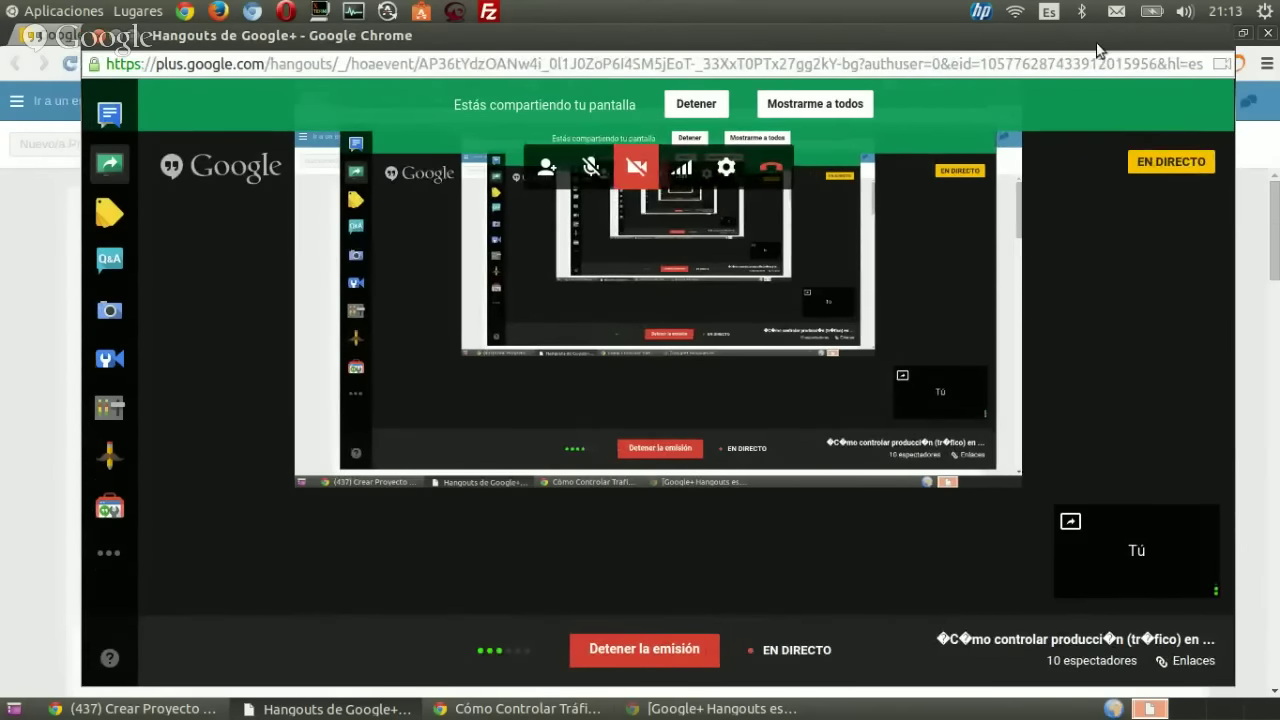
{"action": "double_click", "coordinate": [1075, 48]}
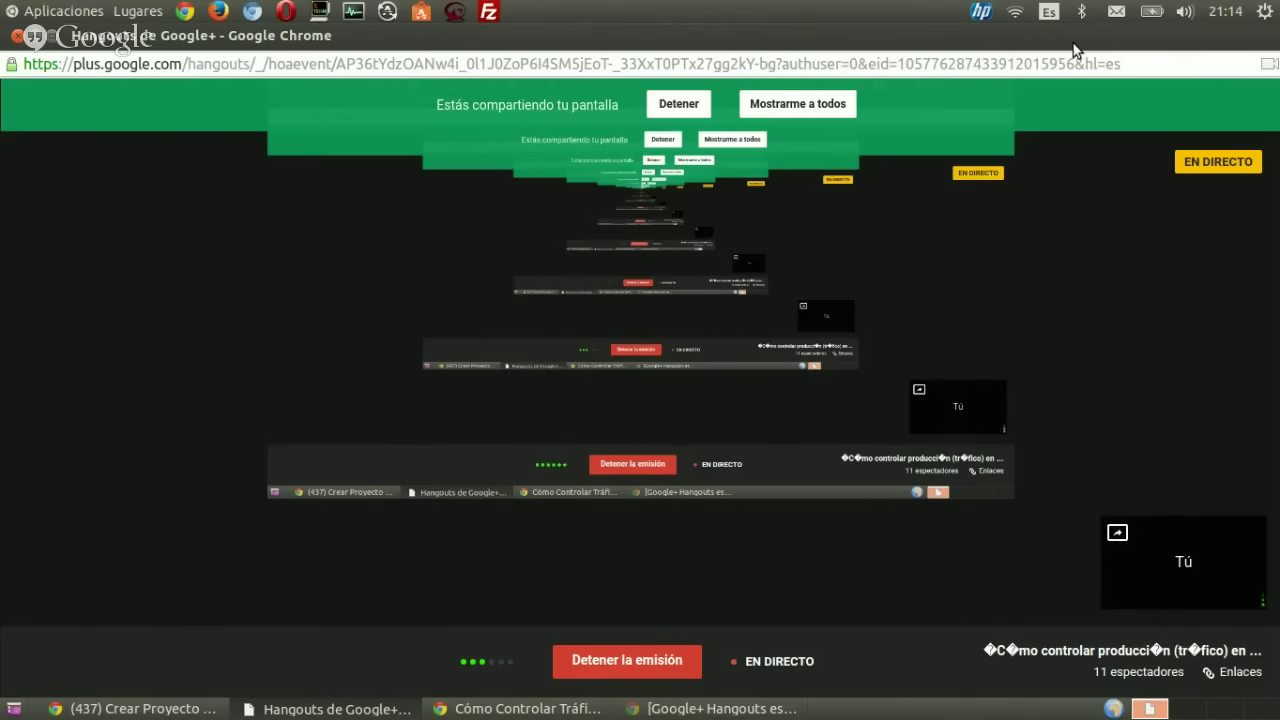
{"action": "mouse_move", "coordinate": [687, 444]}
- Switch back to Podio's new project form and look at the Cliente (Compañía) search field, leaving it empty
{"action": "left_click", "coordinate": [180, 709]}
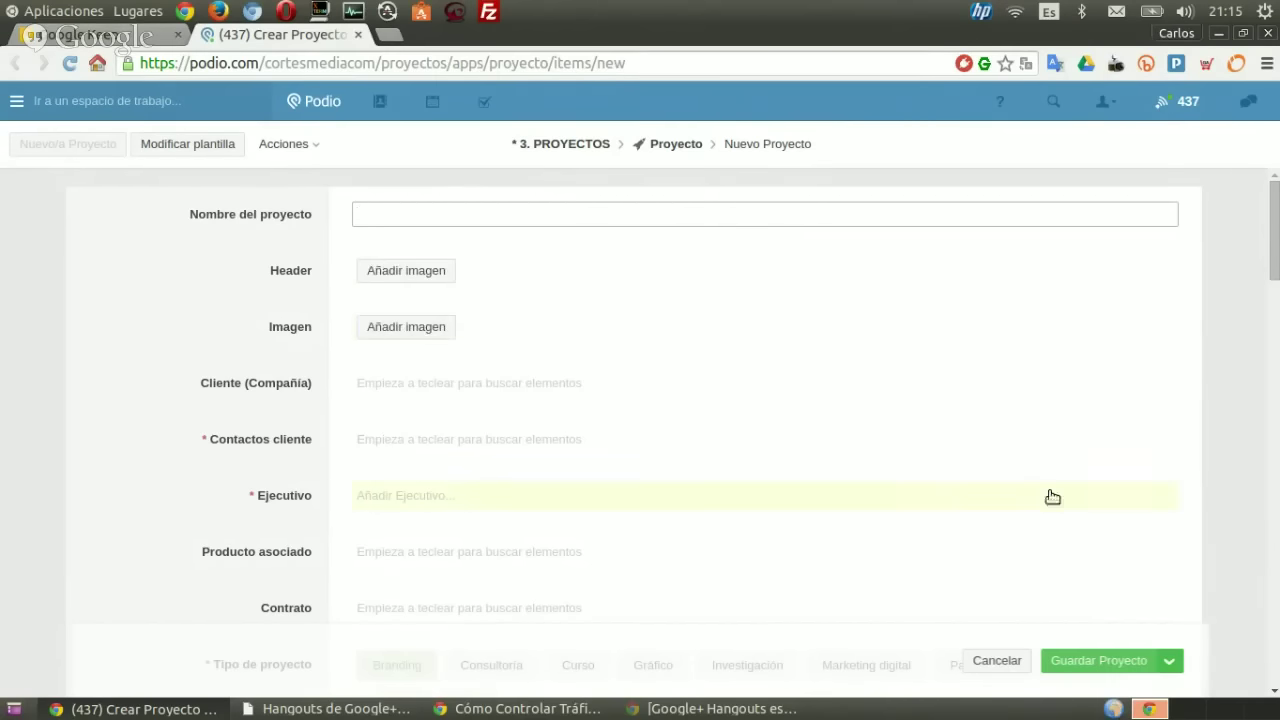
{"action": "scroll", "coordinate": [1026, 500], "scroll_direction": "down", "scroll_amount": 2}
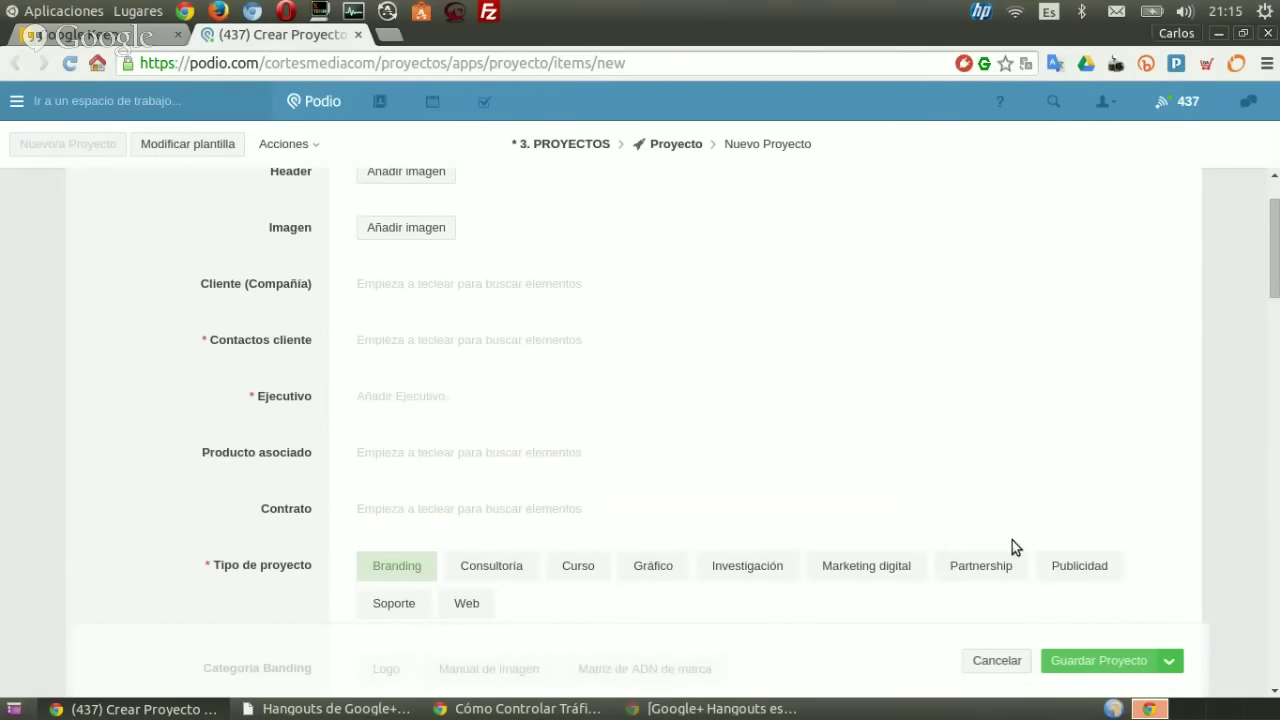
{"action": "left_click", "coordinate": [455, 288]}
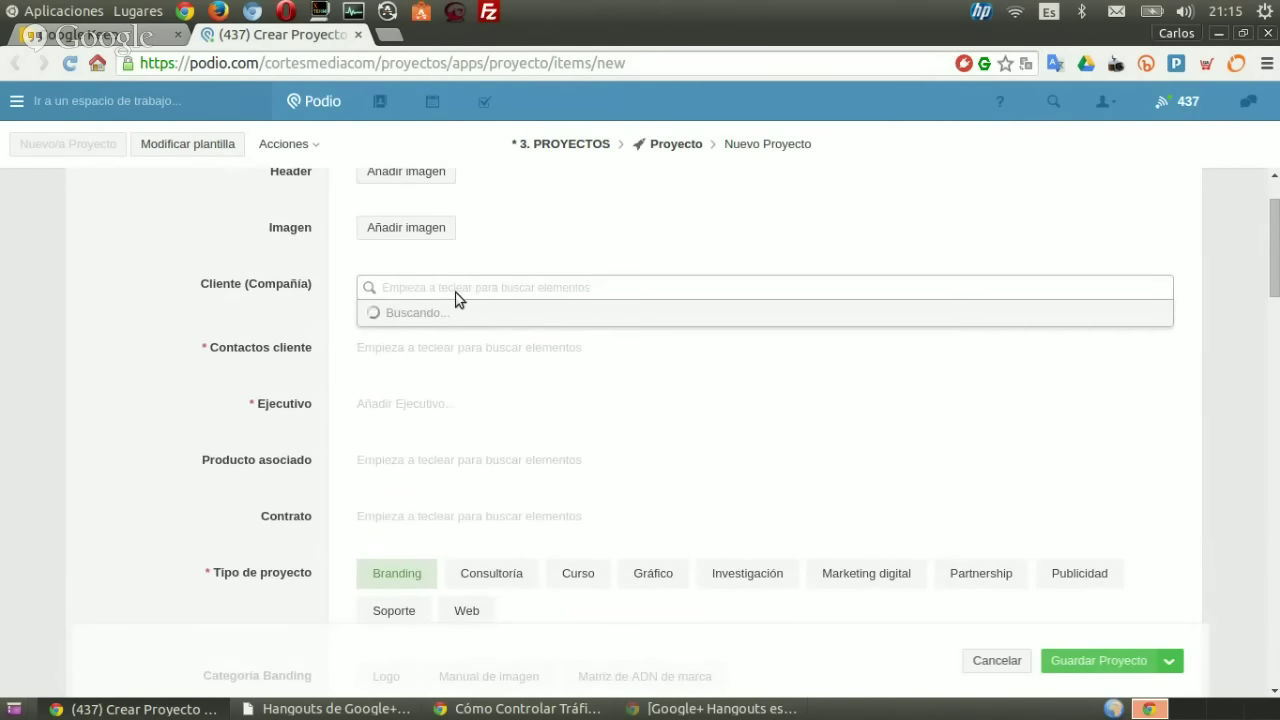
{"action": "left_click", "coordinate": [347, 280]}
{"action": "scroll", "coordinate": [351, 354], "scroll_direction": "down", "scroll_amount": 2}
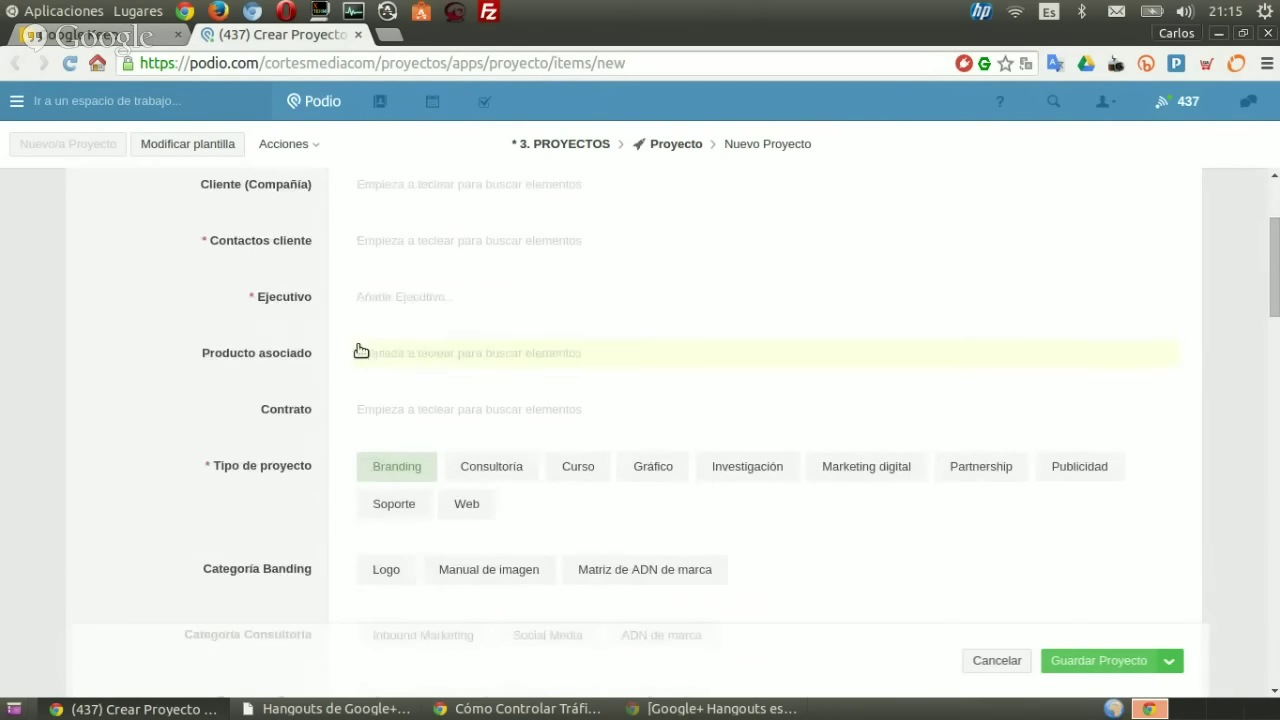
{"action": "scroll", "coordinate": [361, 351], "scroll_direction": "up", "scroll_amount": 1}
- Assign the first listed CRM contact to the required Contactos cliente field of the new project
{"action": "left_click", "coordinate": [405, 292]}
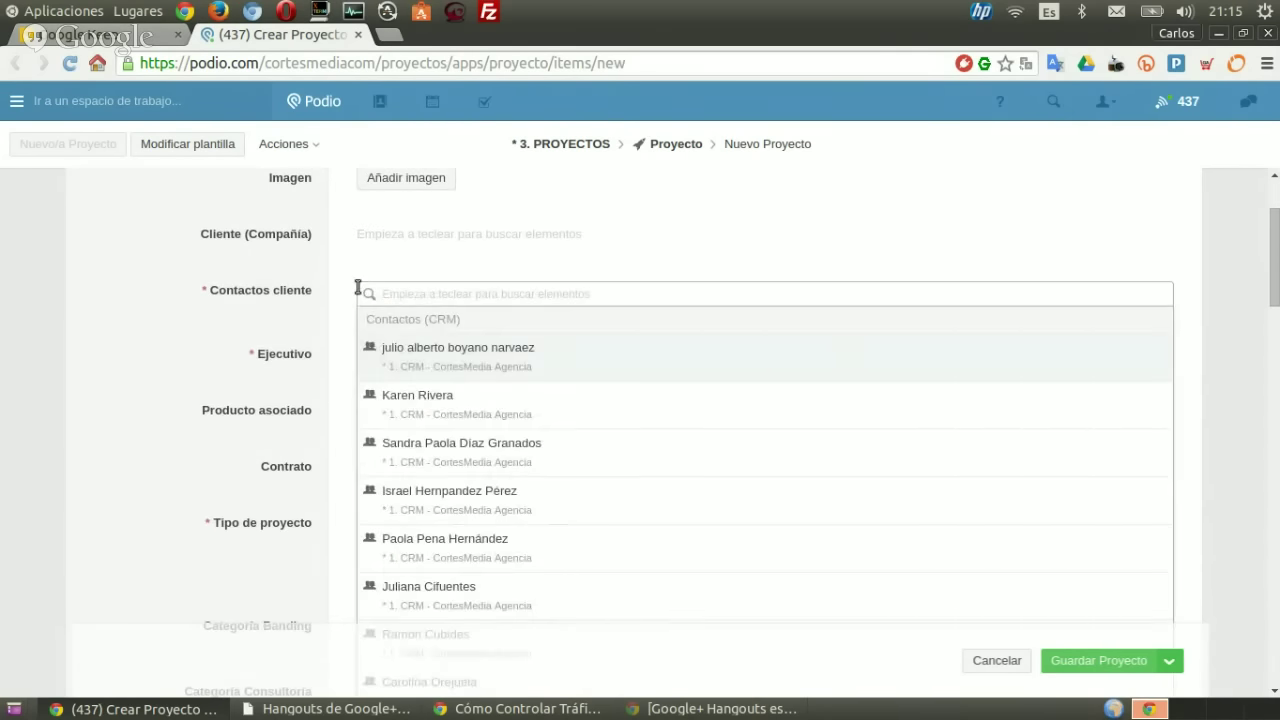
{"action": "left_click", "coordinate": [358, 288]}
{"action": "scroll", "coordinate": [476, 358], "scroll_direction": "down", "scroll_amount": 1}
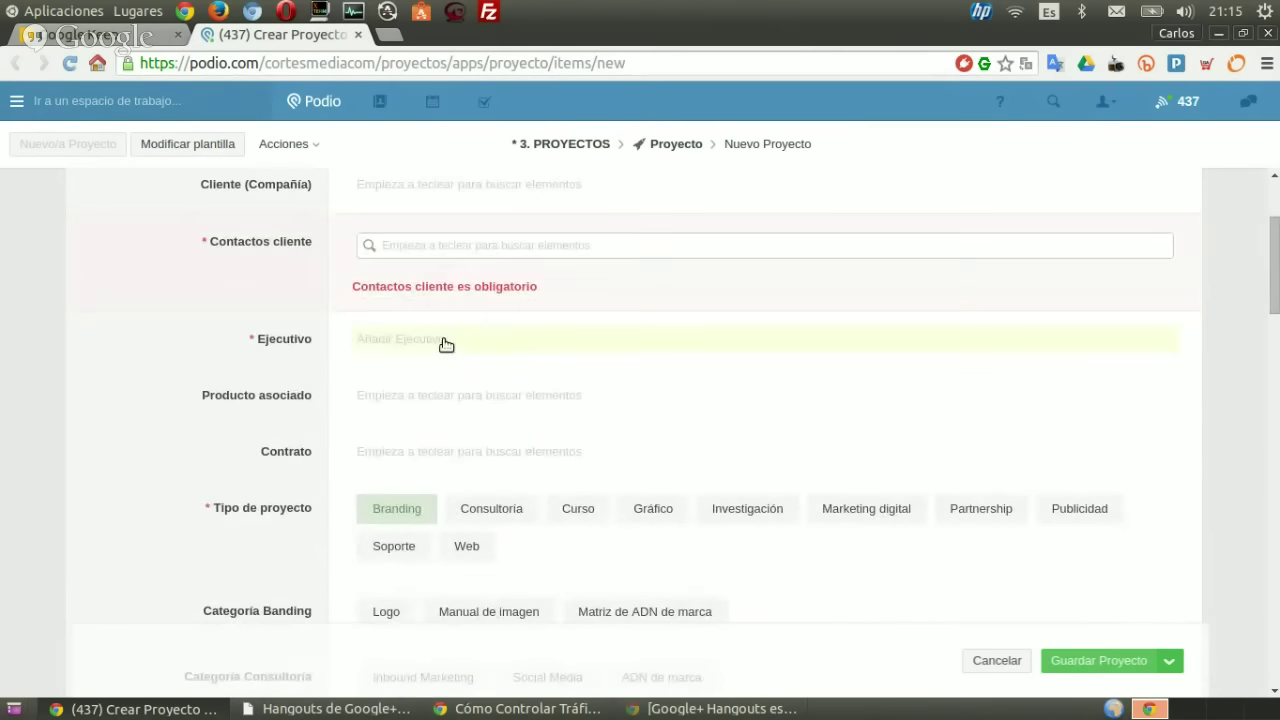
{"action": "left_click", "coordinate": [446, 344]}
{"action": "left_click", "coordinate": [400, 249]}
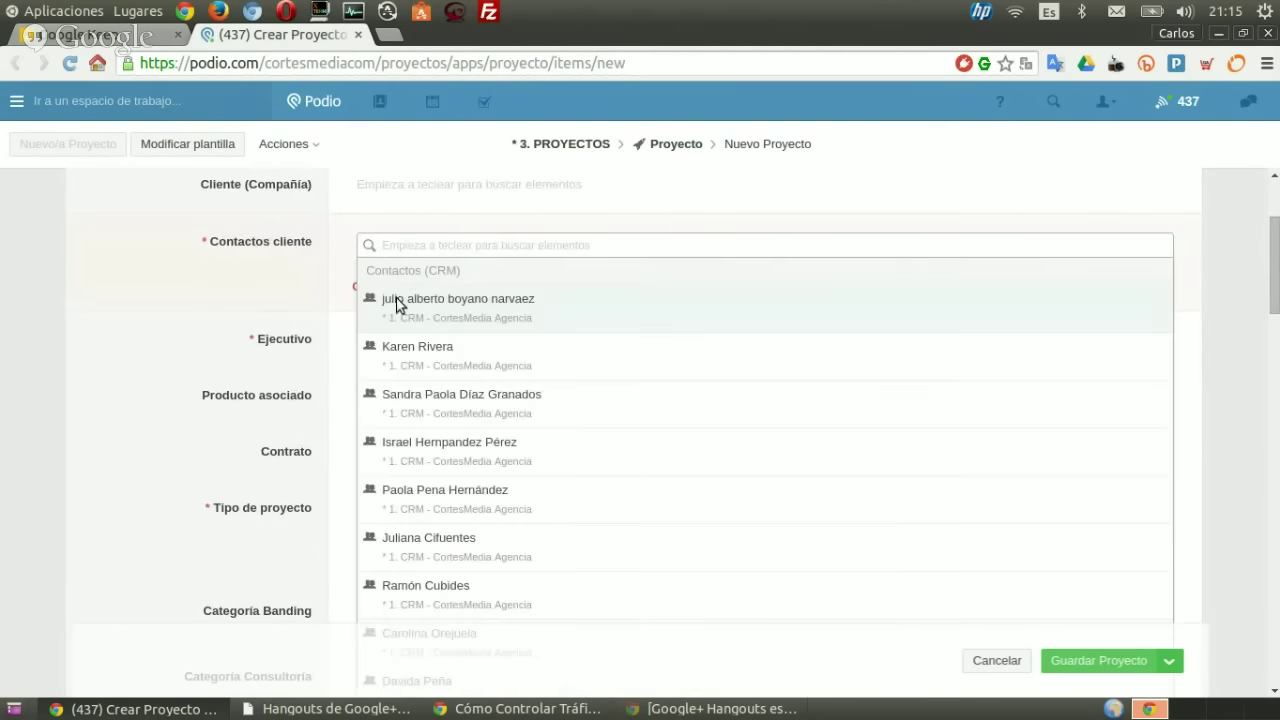
{"action": "left_click", "coordinate": [398, 303]}
{"action": "left_click", "coordinate": [346, 246]}
{"action": "scroll", "coordinate": [386, 368], "scroll_direction": "down", "scroll_amount": 1}
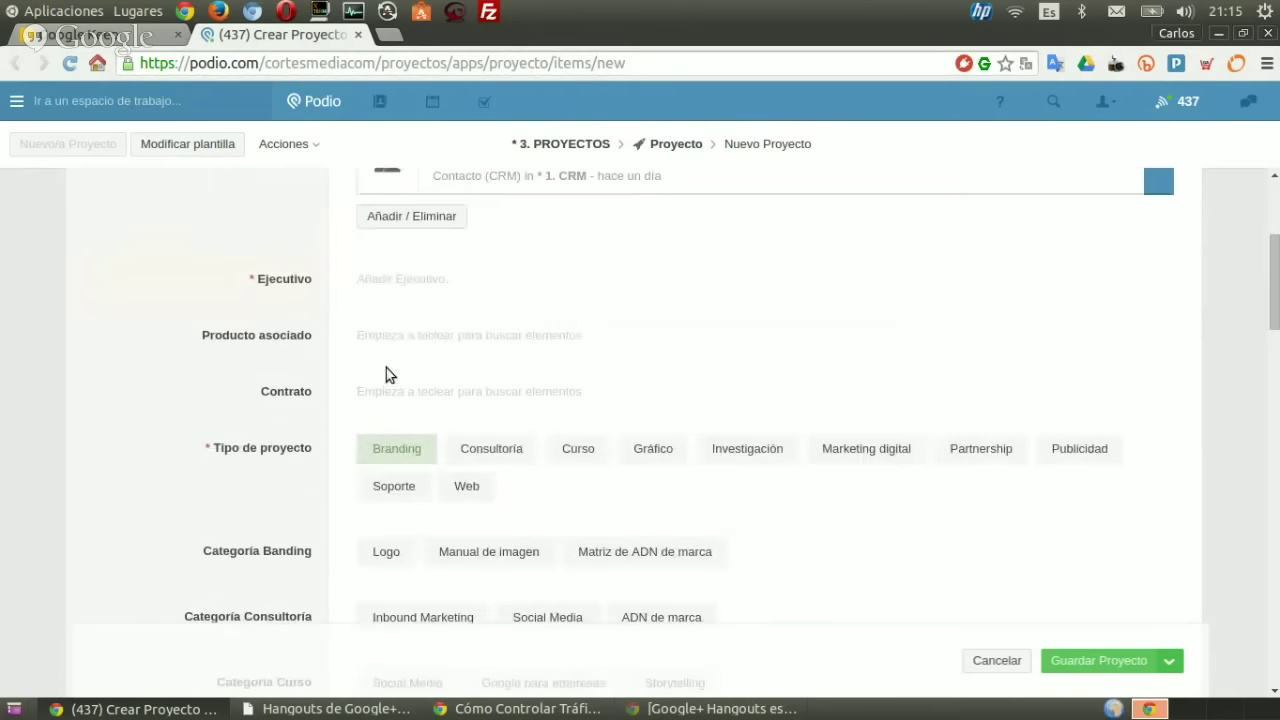
- Assign a suggested workspace member to the required Ejecutivo field of the new project
{"action": "scroll", "coordinate": [390, 360], "scroll_direction": "up", "scroll_amount": 1}
{"action": "left_click", "coordinate": [408, 331]}
{"action": "left_click", "coordinate": [351, 306]}
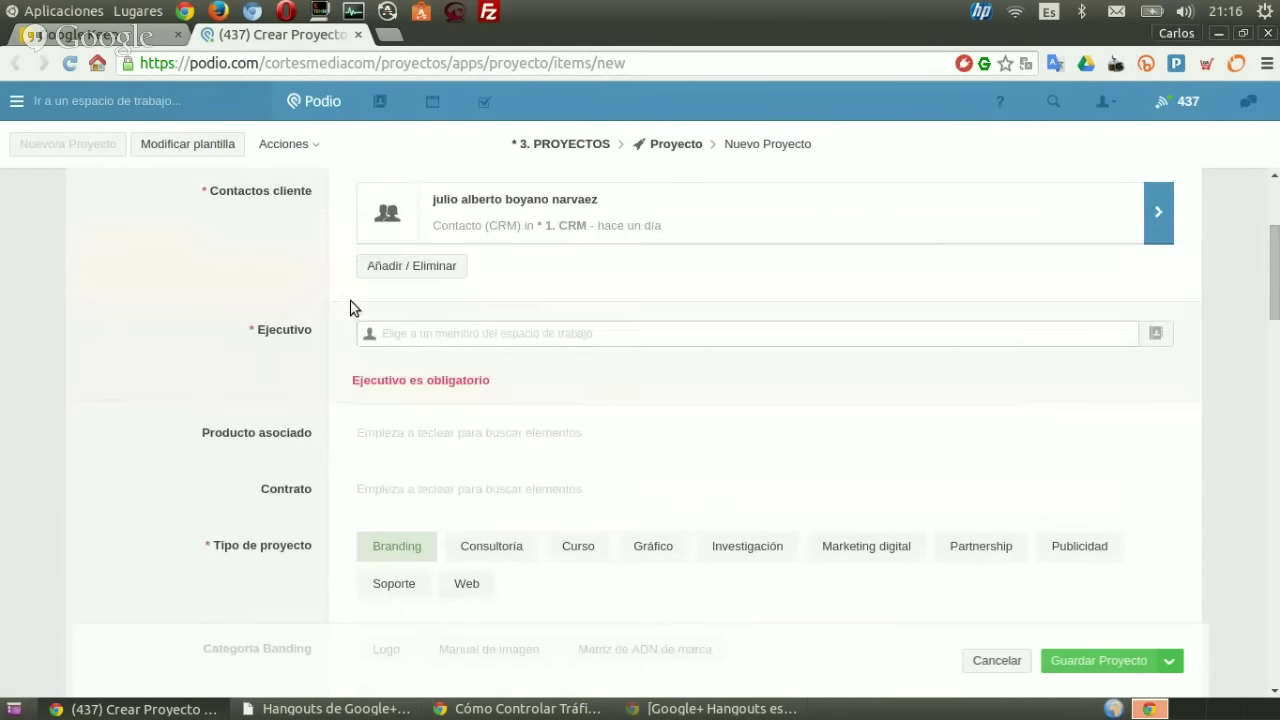
{"action": "scroll", "coordinate": [349, 363], "scroll_direction": "down", "scroll_amount": 2}
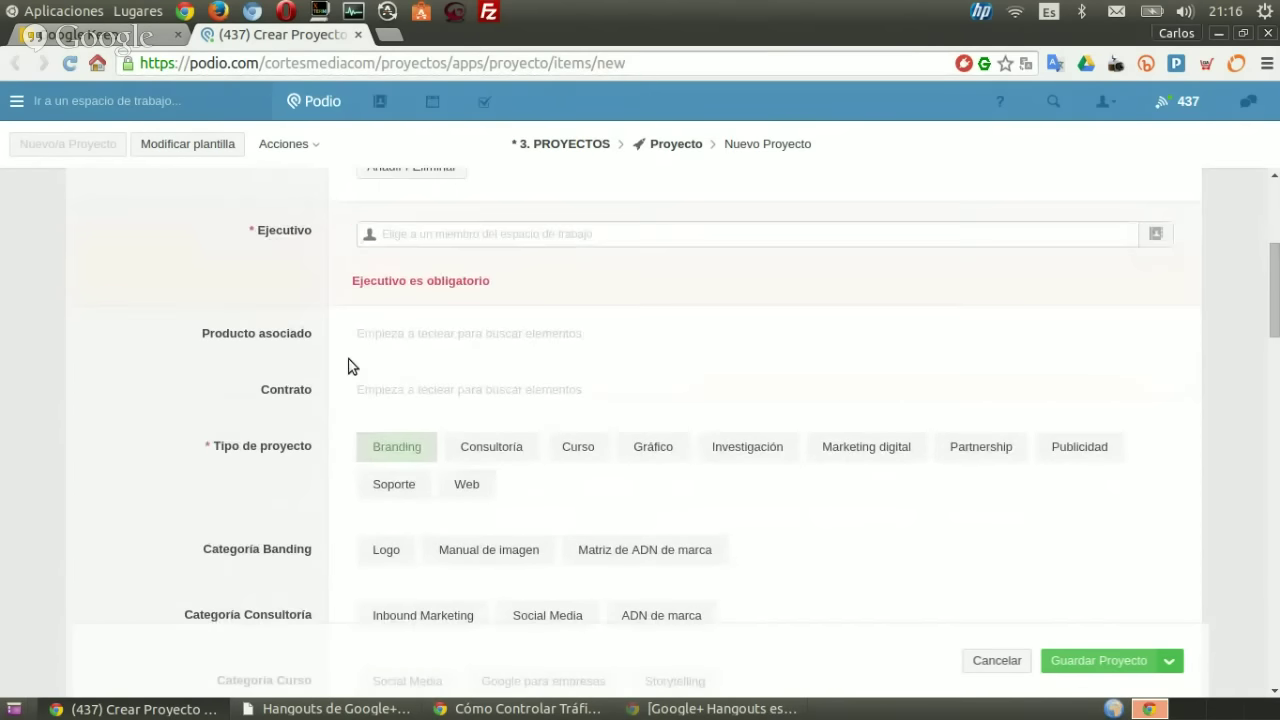
{"action": "left_click", "coordinate": [407, 247]}
{"action": "left_click", "coordinate": [409, 314]}
{"action": "left_click", "coordinate": [350, 250]}
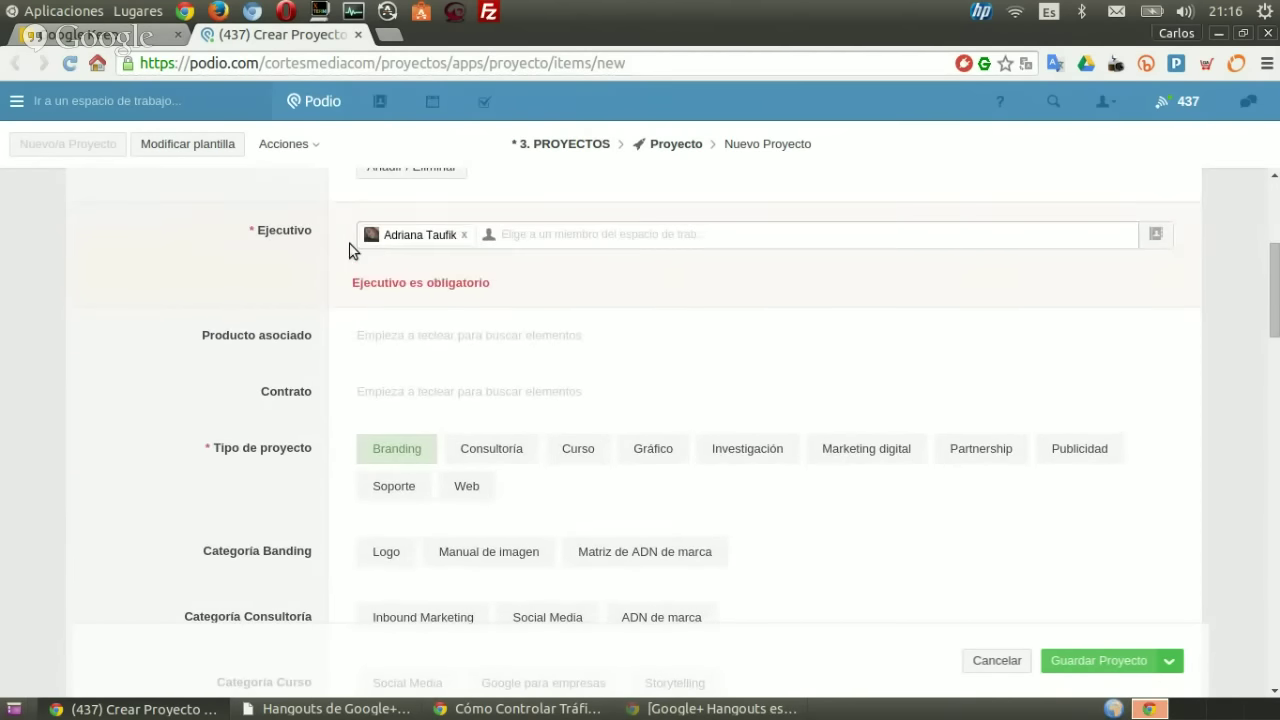
{"action": "scroll", "coordinate": [372, 450], "scroll_direction": "down", "scroll_amount": 2}
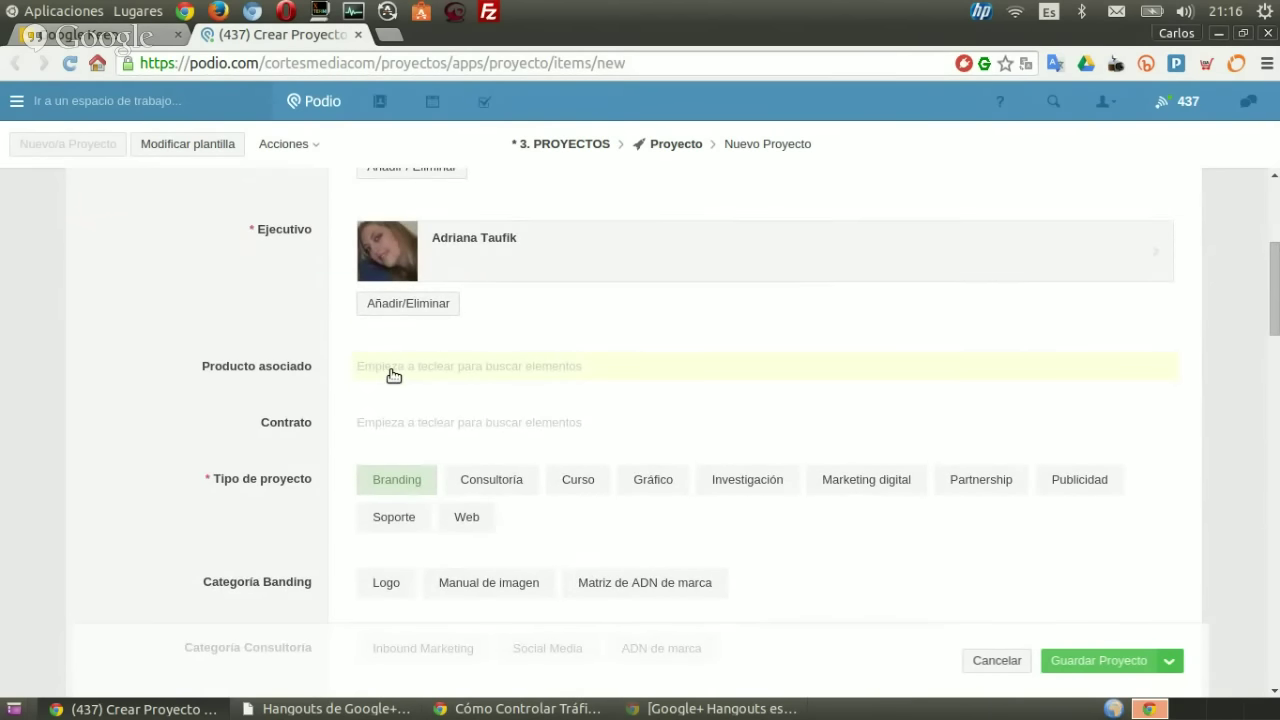
- Look at the suggestions for the Producto asociado field and leave it empty
{"action": "left_click", "coordinate": [393, 375]}
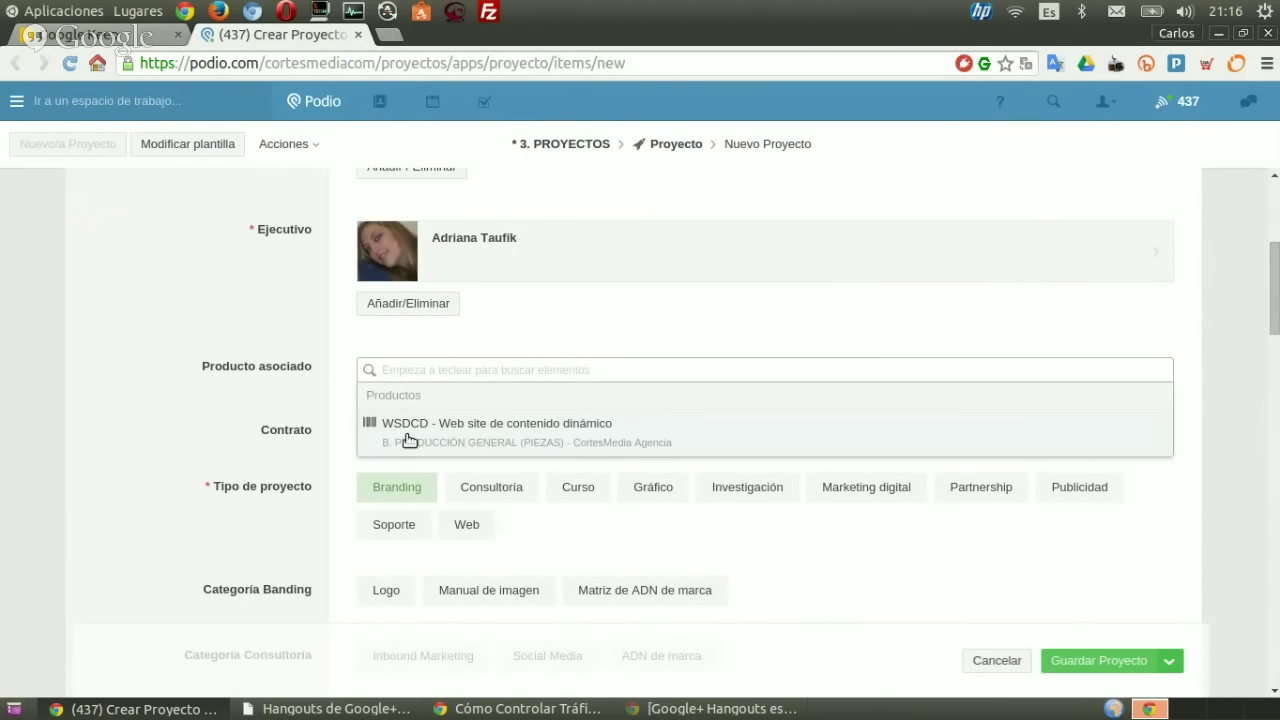
{"action": "left_click", "coordinate": [343, 342]}
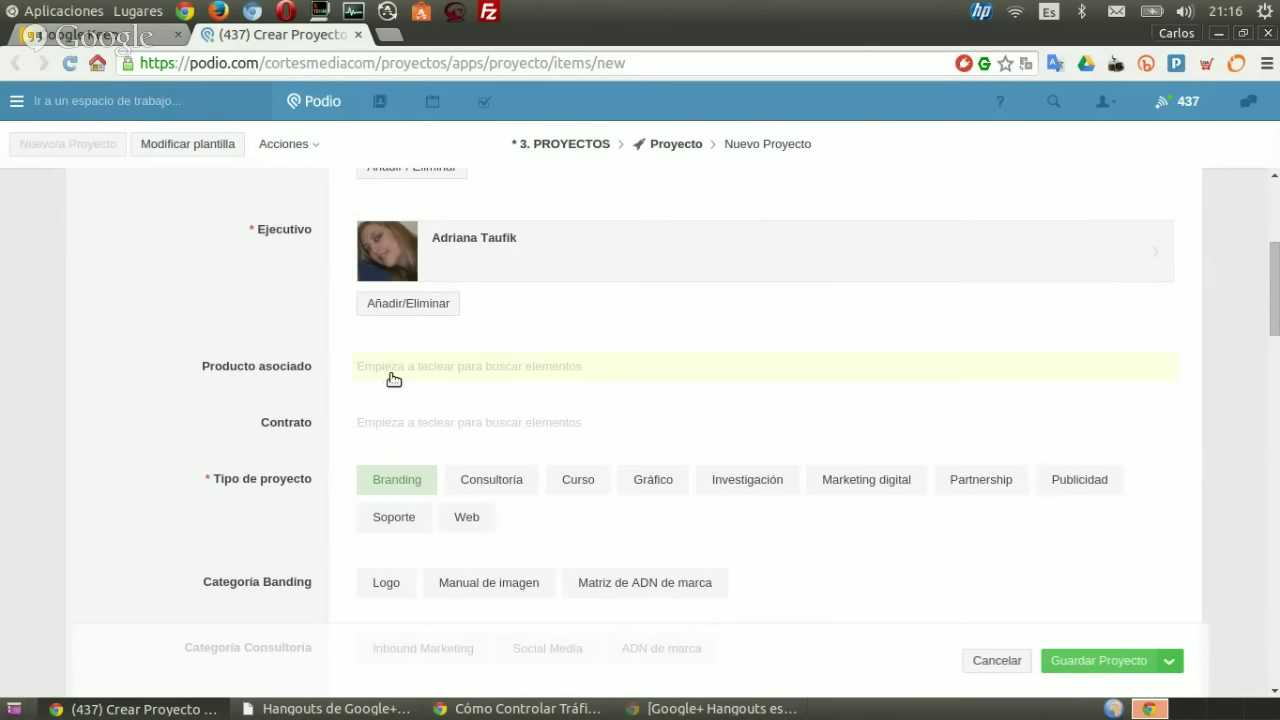
{"action": "scroll", "coordinate": [434, 495], "scroll_direction": "down", "scroll_amount": 1}
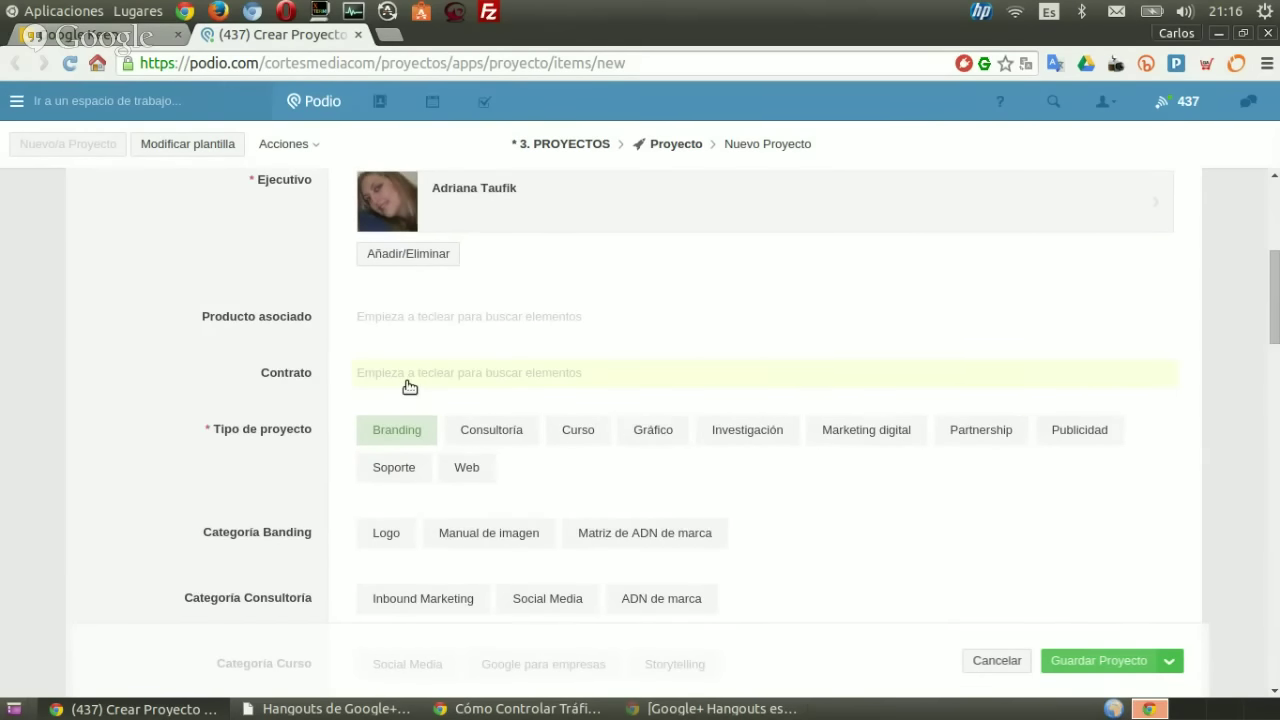
- Set the project's Tipo de proyecto to Web and its Categoría Web to WSDCD
{"action": "scroll", "coordinate": [409, 387], "scroll_direction": "down", "scroll_amount": 1}
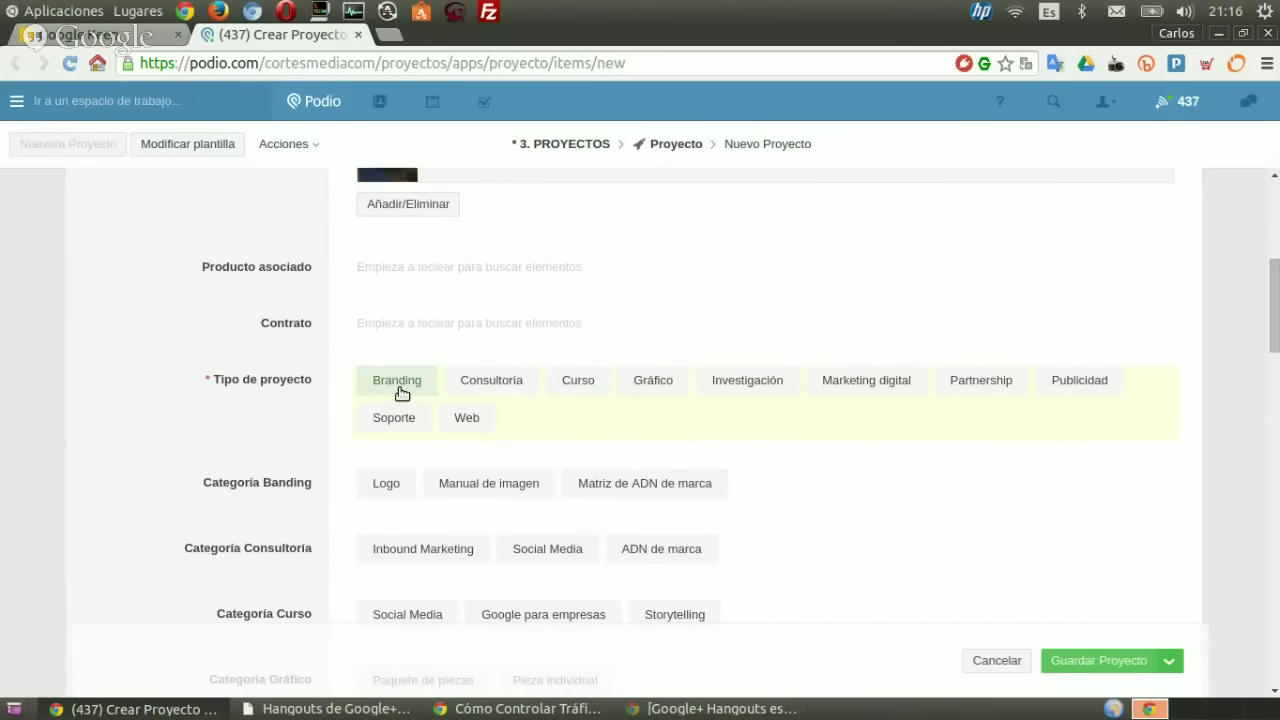
{"action": "left_click", "coordinate": [16, 101]}
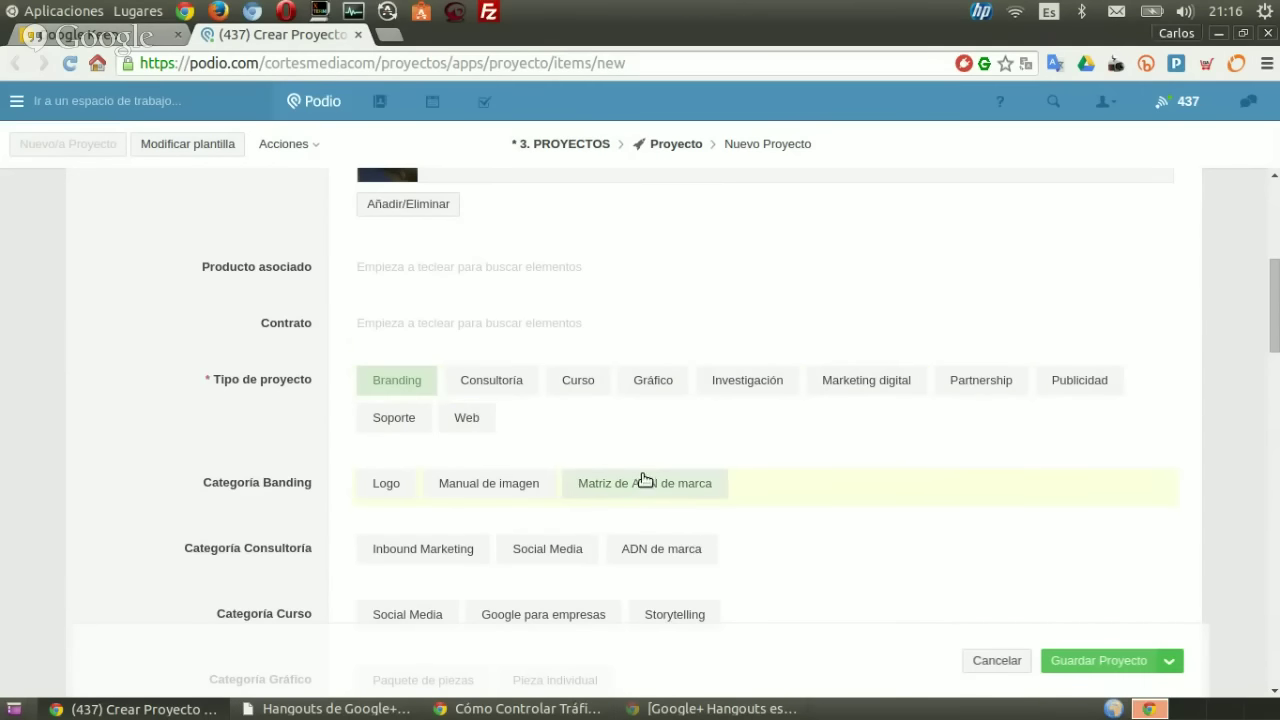
{"action": "left_click", "coordinate": [467, 419]}
{"action": "scroll", "coordinate": [521, 529], "scroll_direction": "down", "scroll_amount": 3}
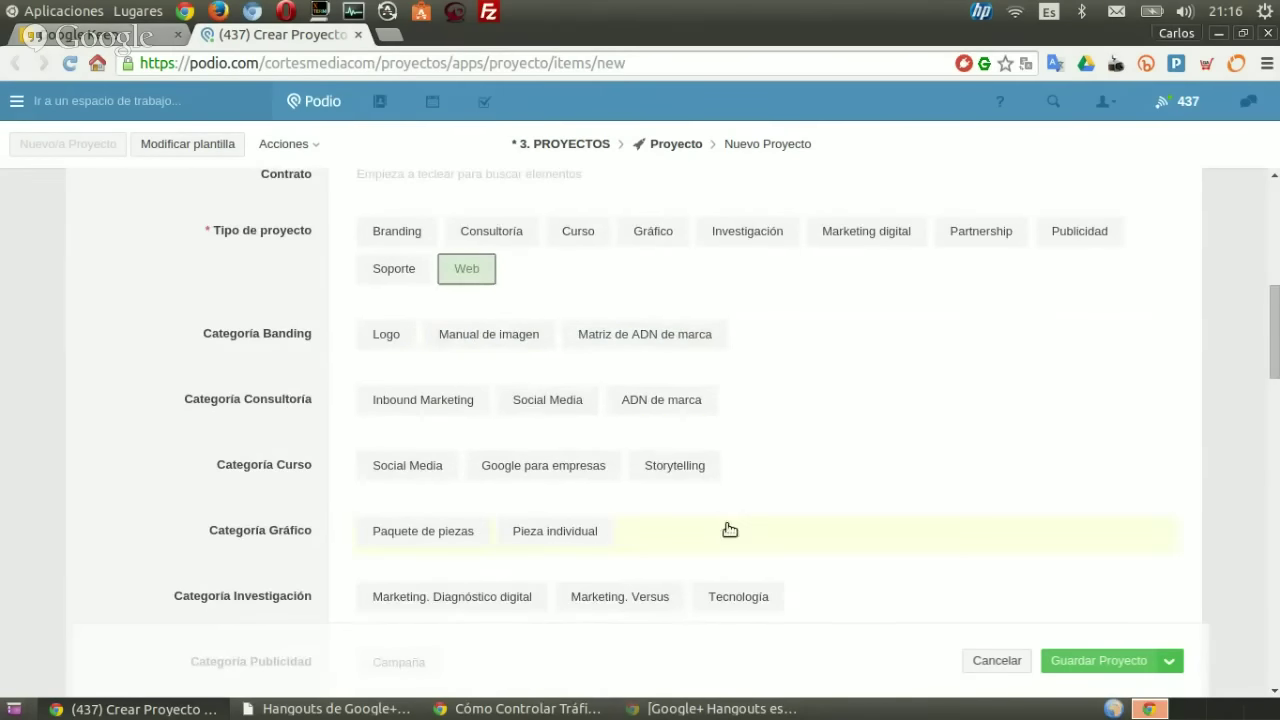
{"action": "scroll", "coordinate": [428, 465], "scroll_direction": "down", "scroll_amount": 2}
{"action": "scroll", "coordinate": [247, 378], "scroll_direction": "down", "scroll_amount": 2}
{"action": "scroll", "coordinate": [249, 391], "scroll_direction": "down", "scroll_amount": 3}
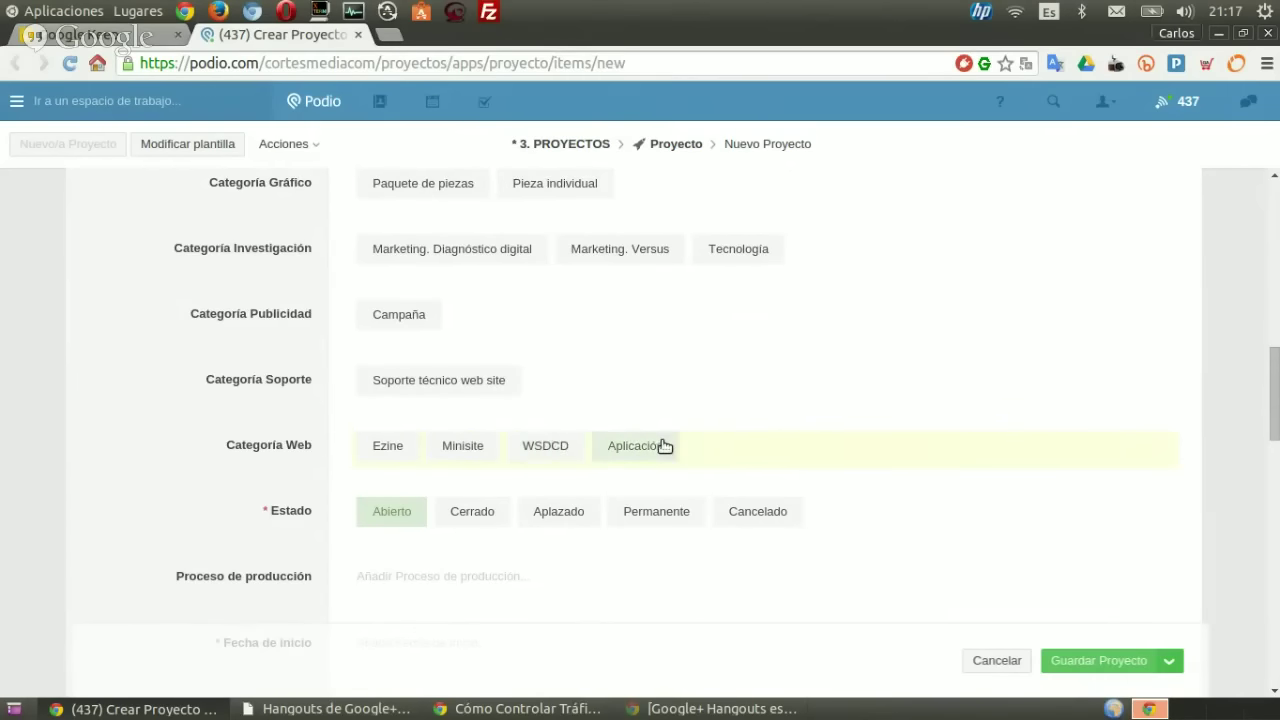
{"action": "left_click", "coordinate": [562, 448]}
- Choose Abierto as the project's Estado
{"action": "scroll", "coordinate": [663, 586], "scroll_direction": "down", "scroll_amount": 4}
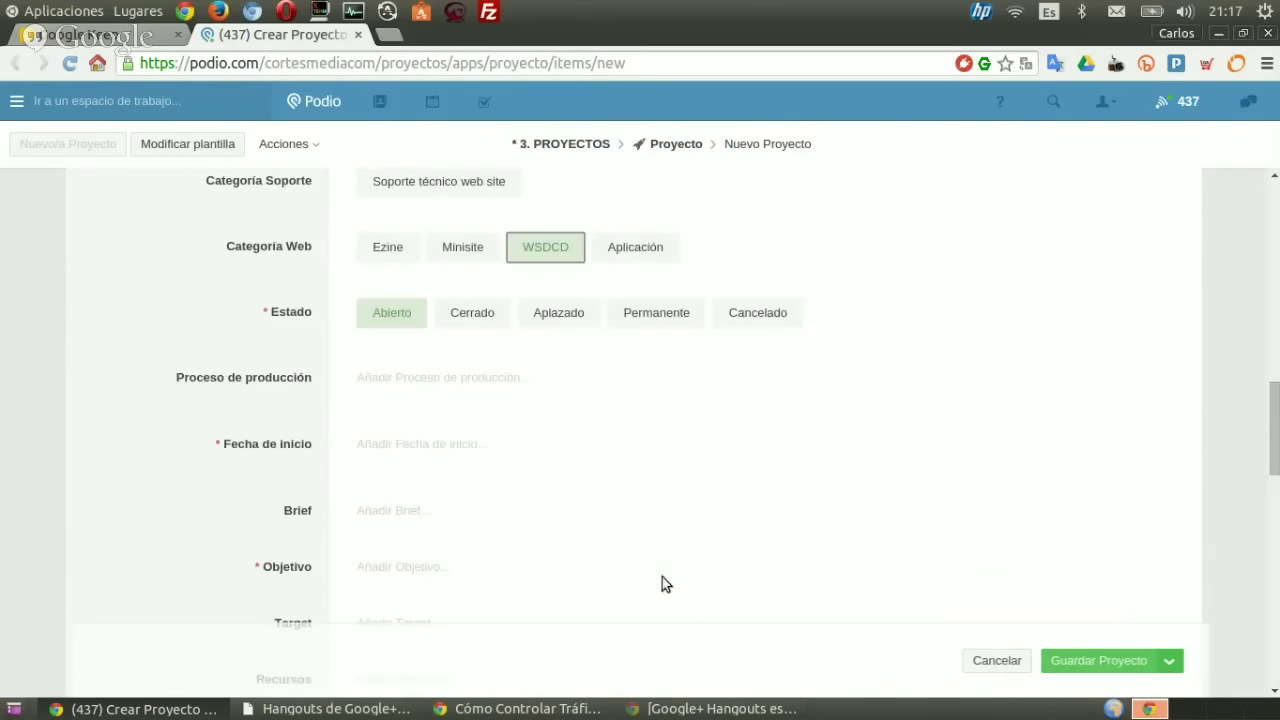
{"action": "scroll", "coordinate": [663, 580], "scroll_direction": "down", "scroll_amount": 1}
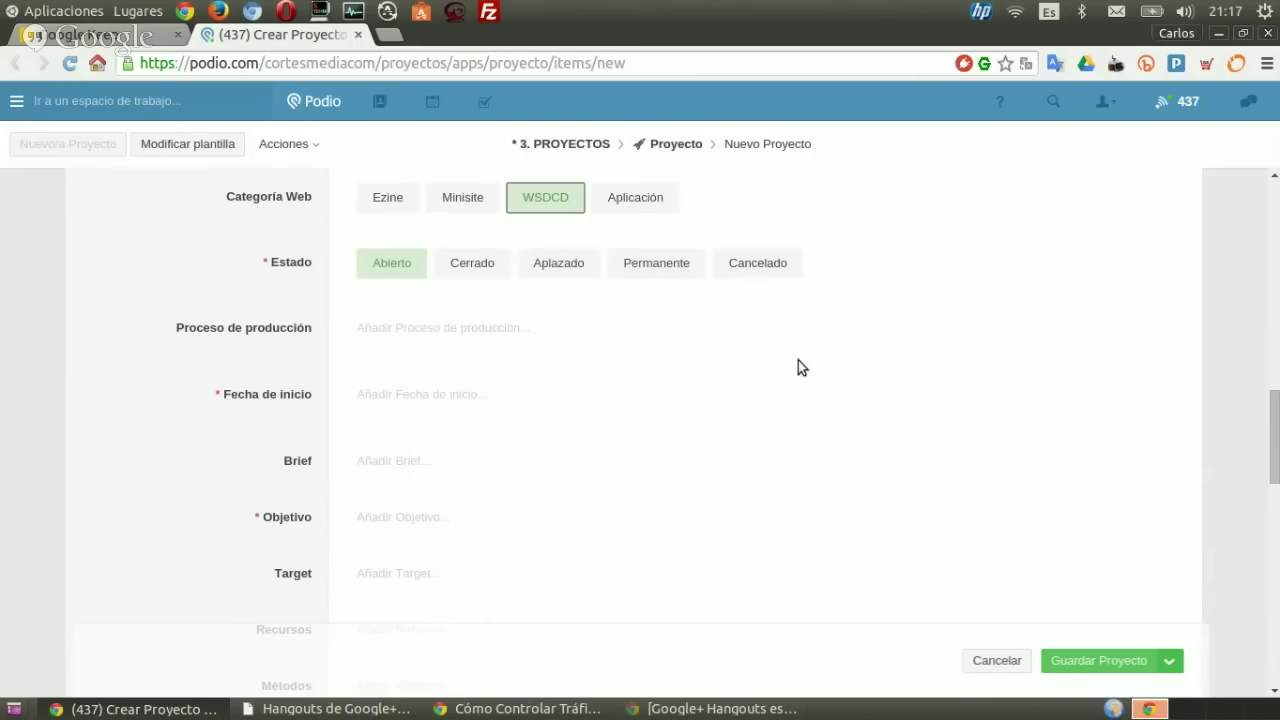
{"action": "left_click", "coordinate": [408, 263]}
- Look at the Proceso de producción text editor, leave it empty, and review the fields from Fecha de inicio through Anotaciones
{"action": "scroll", "coordinate": [510, 560], "scroll_direction": "down", "scroll_amount": 2}
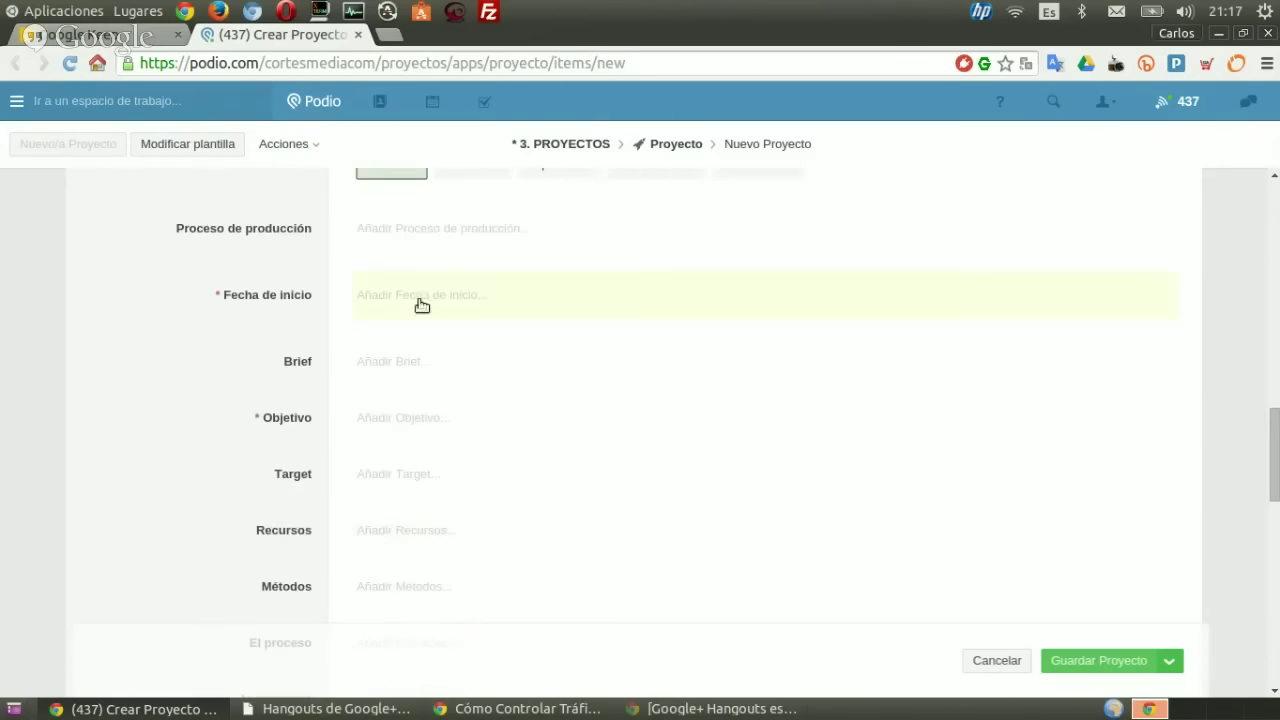
{"action": "left_click", "coordinate": [406, 238]}
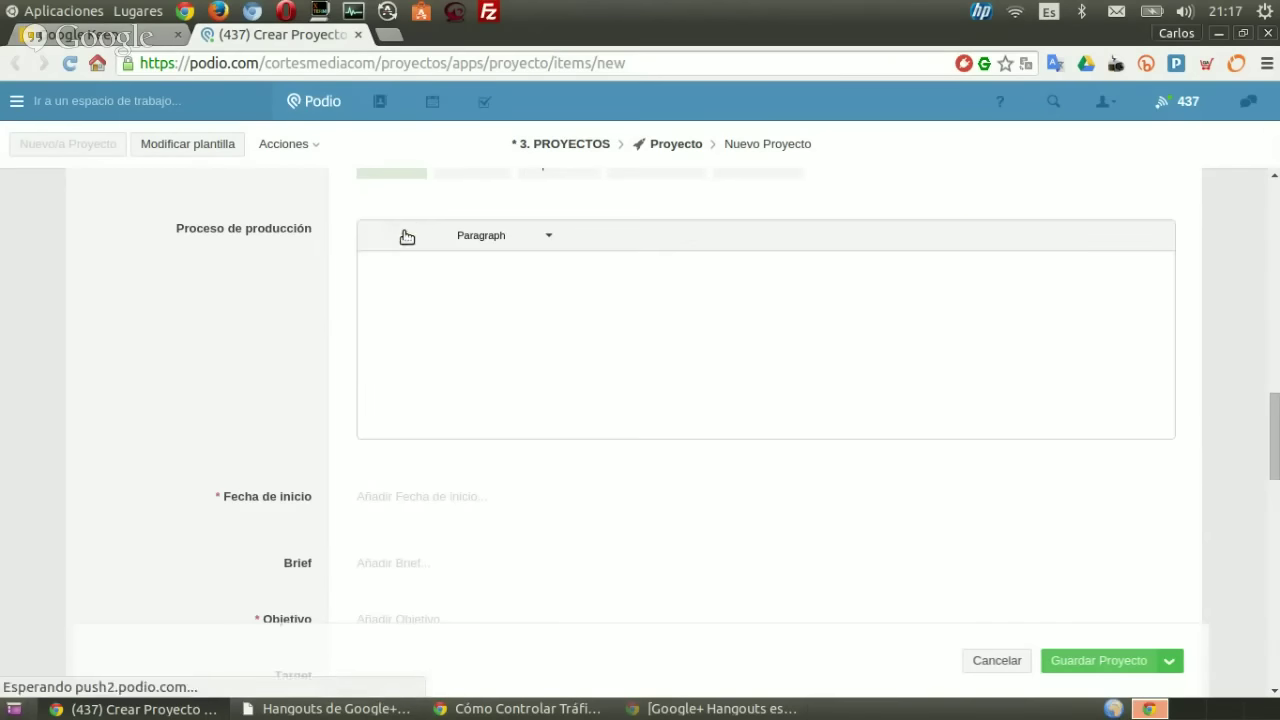
{"action": "left_click", "coordinate": [339, 273]}
{"action": "scroll", "coordinate": [339, 290], "scroll_direction": "down", "scroll_amount": 1}
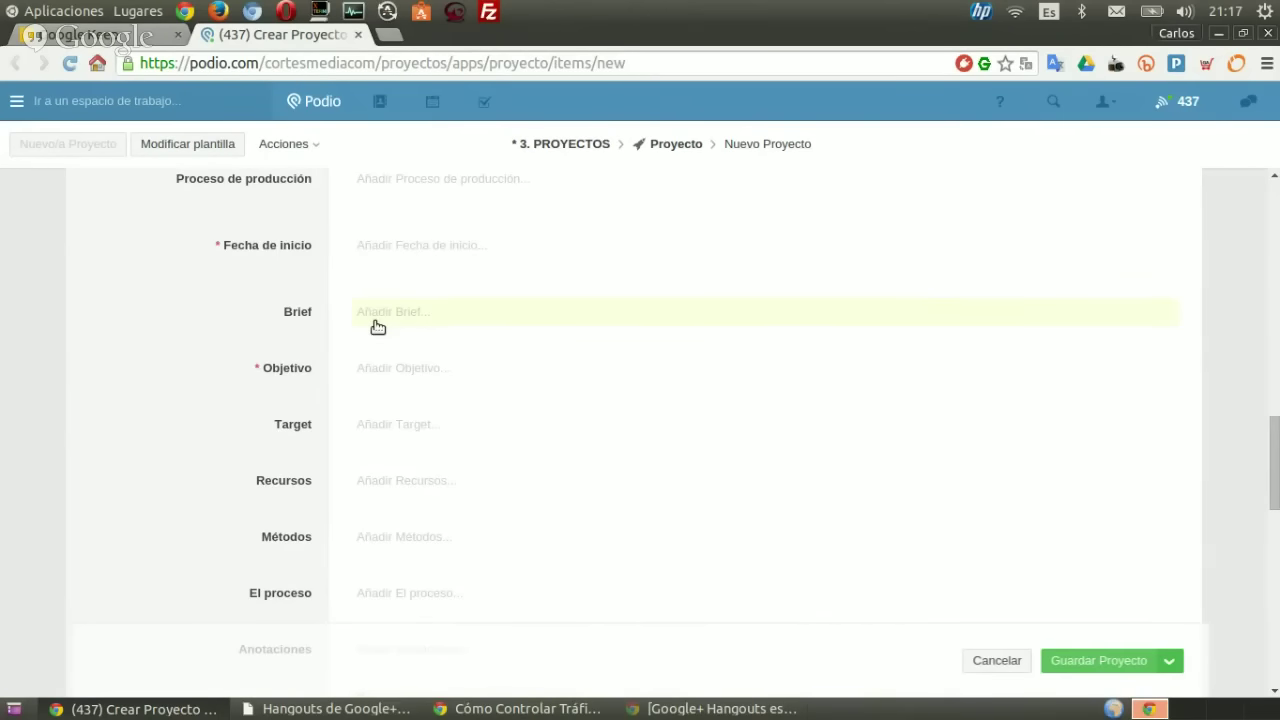
{"action": "scroll", "coordinate": [320, 455], "scroll_direction": "down", "scroll_amount": 1}
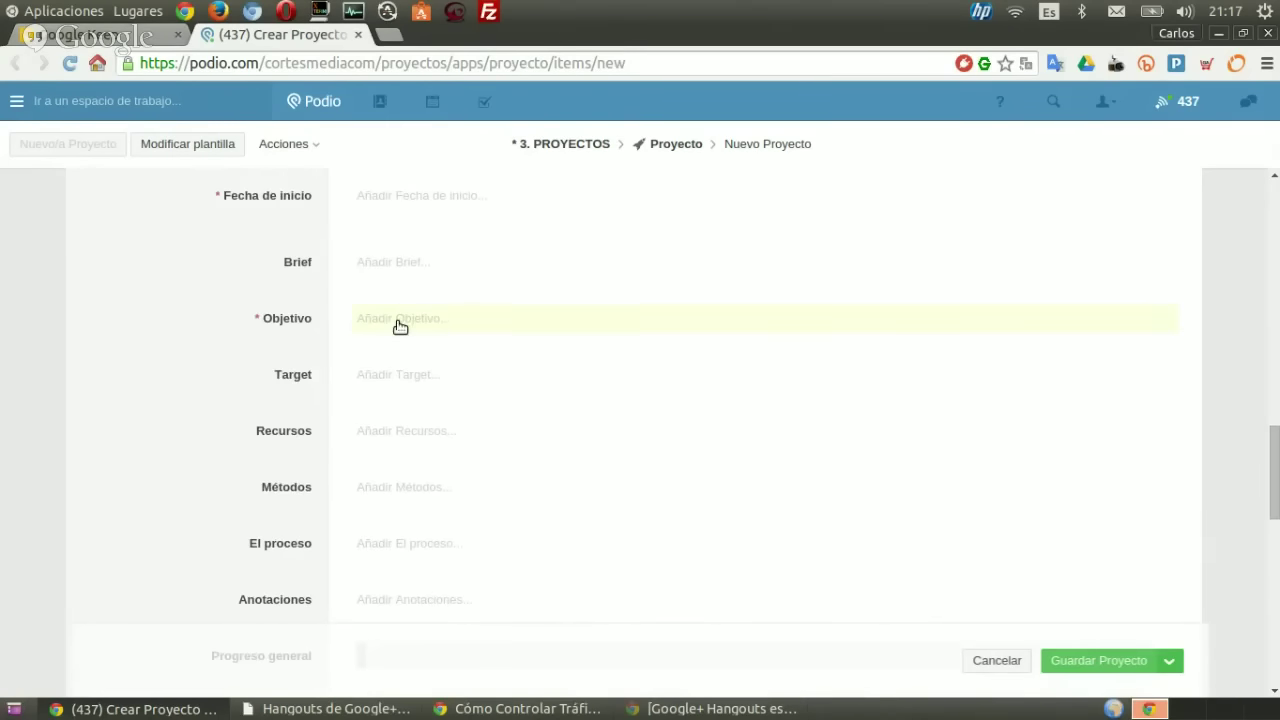
{"action": "scroll", "coordinate": [400, 365], "scroll_direction": "down", "scroll_amount": 1}
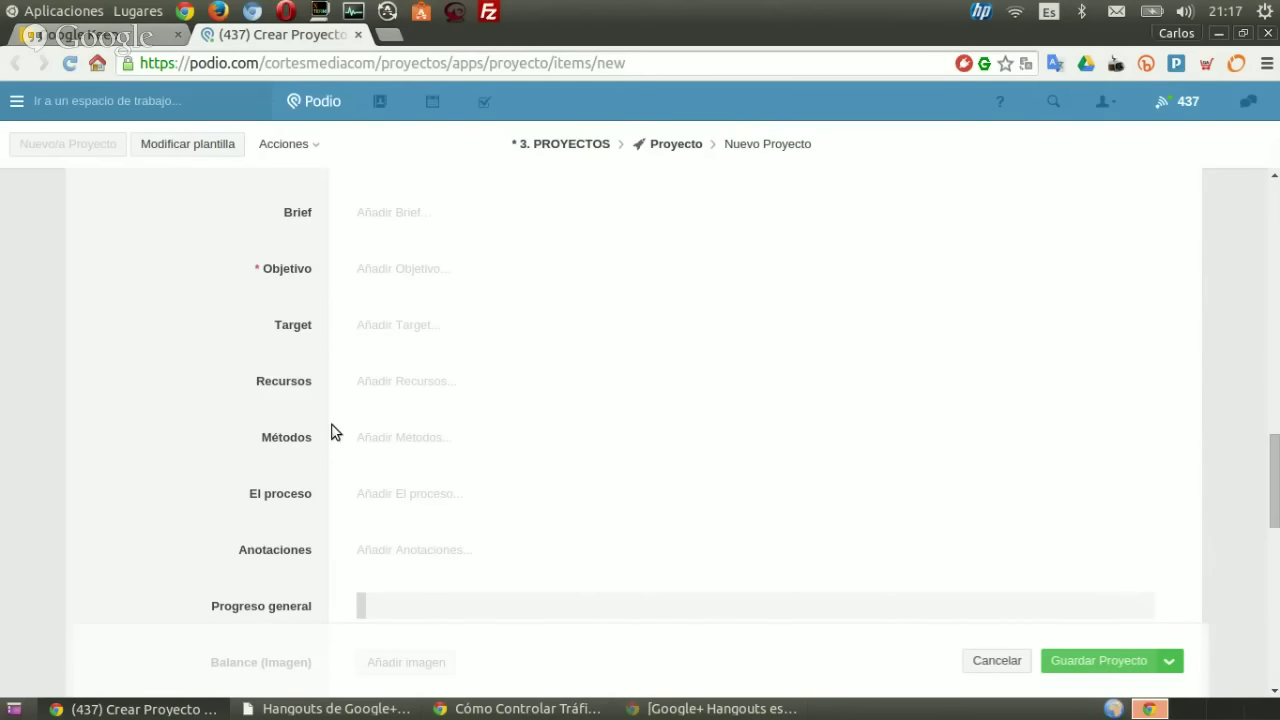
{"action": "scroll", "coordinate": [385, 421], "scroll_direction": "down", "scroll_amount": 2}
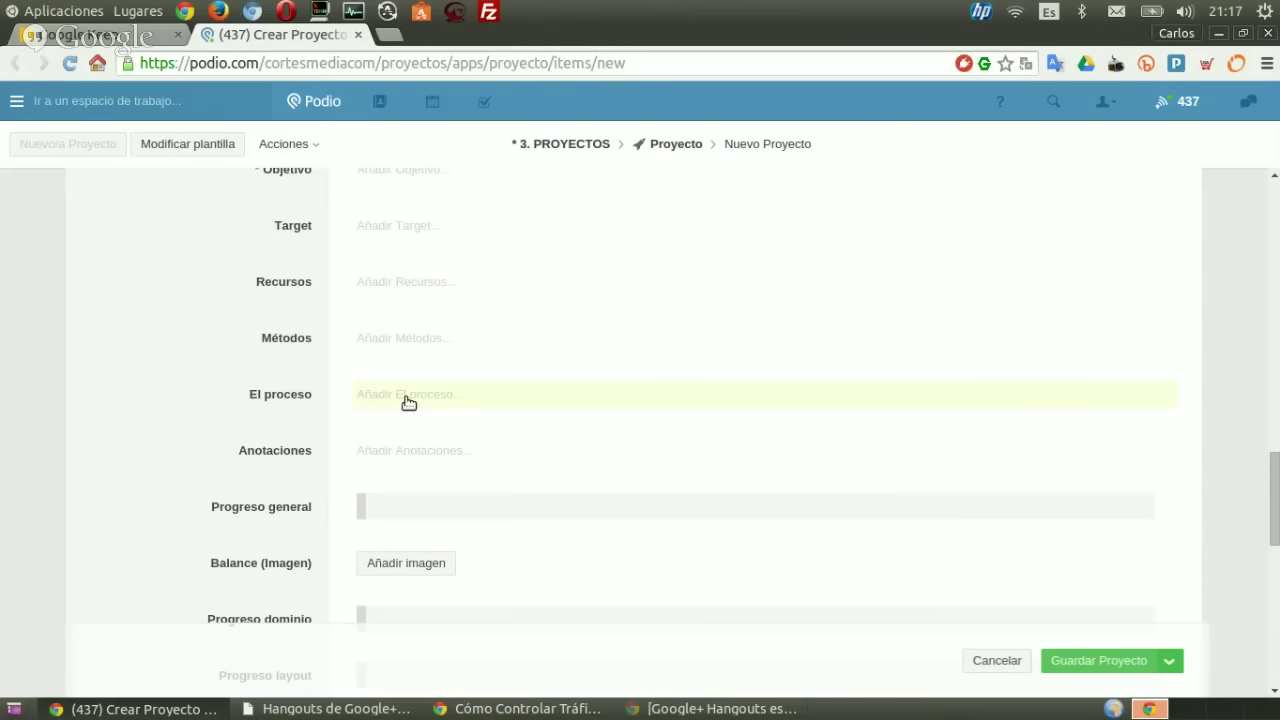
{"action": "scroll", "coordinate": [405, 405], "scroll_direction": "down", "scroll_amount": 2}
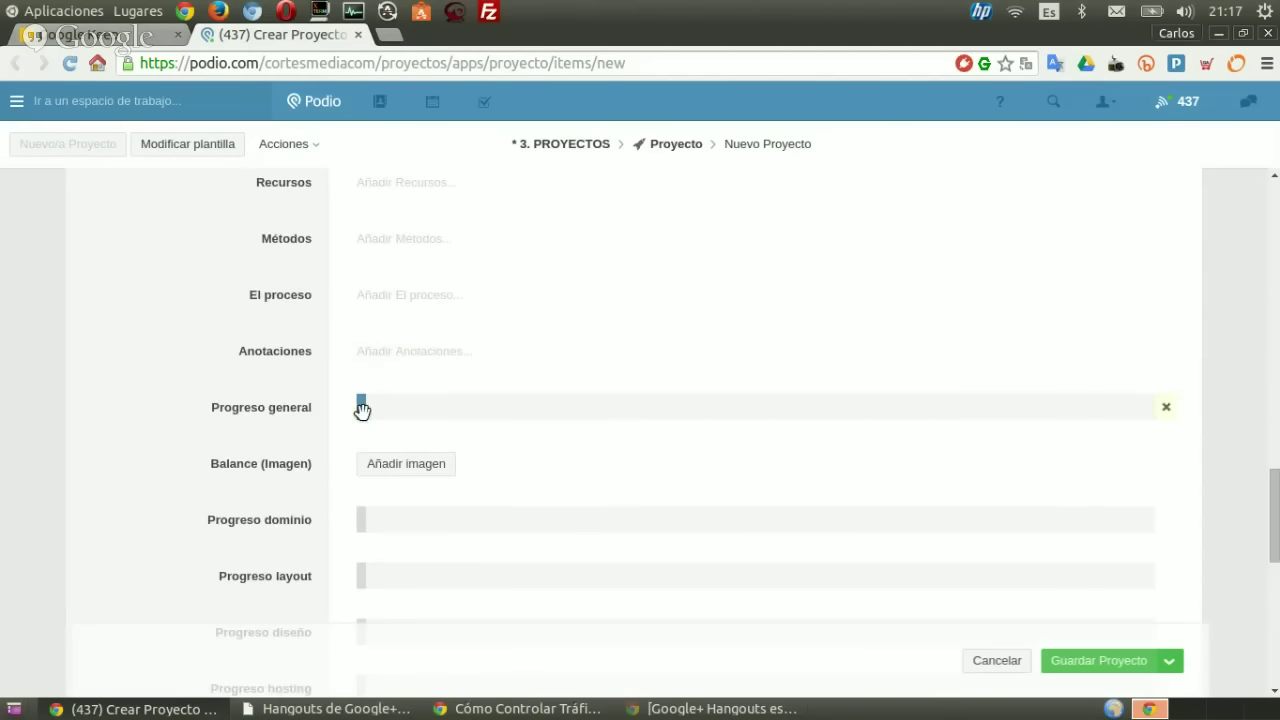
- Set the project's Progreso general to 0% and look over the individual progress fields
{"action": "mouse_move", "coordinate": [360, 404]}
{"action": "left_mouse_down"}
{"action": "mouse_move", "coordinate": [720, 406]}
{"action": "mouse_move", "coordinate": [402, 426]}
{"action": "mouse_move", "coordinate": [594, 429]}
{"action": "mouse_move", "coordinate": [666, 427]}
{"action": "mouse_move", "coordinate": [669, 411]}
{"action": "mouse_move", "coordinate": [1063, 409]}
{"action": "mouse_move", "coordinate": [358, 409]}
{"action": "left_mouse_up"}
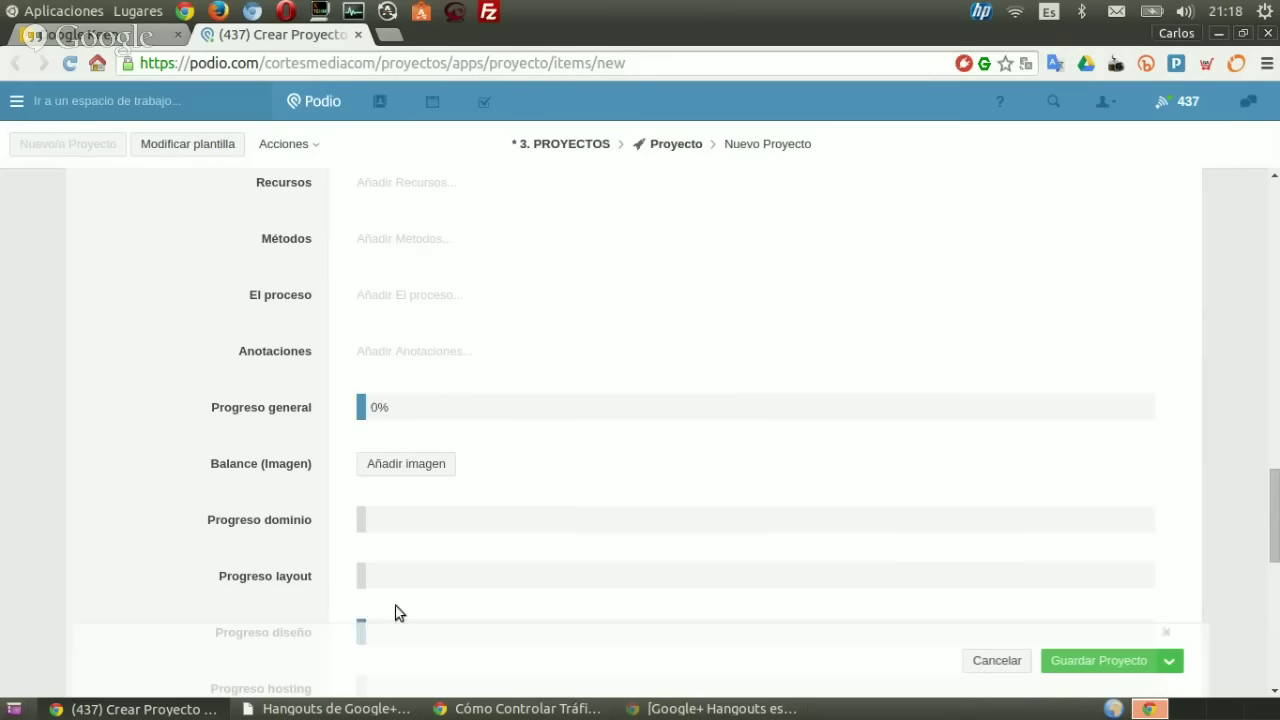
{"action": "scroll", "coordinate": [400, 611], "scroll_direction": "down", "scroll_amount": 5}
{"action": "scroll", "coordinate": [514, 420], "scroll_direction": "up", "scroll_amount": 2}
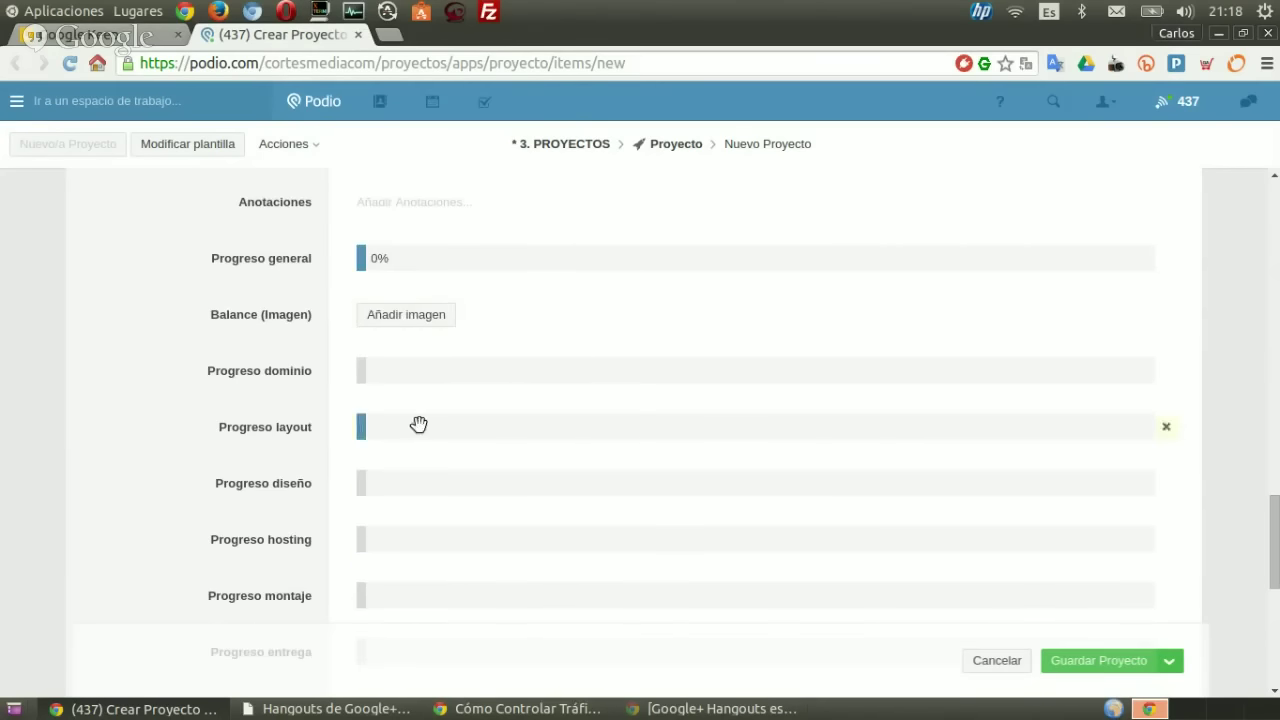
{"action": "mouse_move", "coordinate": [363, 255]}
{"action": "left_mouse_down"}
{"action": "mouse_move", "coordinate": [800, 257]}
{"action": "mouse_move", "coordinate": [360, 258]}
{"action": "left_mouse_up"}
- Review the remaining project fields, from the individual progress bars and web links to Fecha de fin, client rating, Archivos and Etiquetas
{"action": "scroll", "coordinate": [363, 449], "scroll_direction": "down", "scroll_amount": 5}
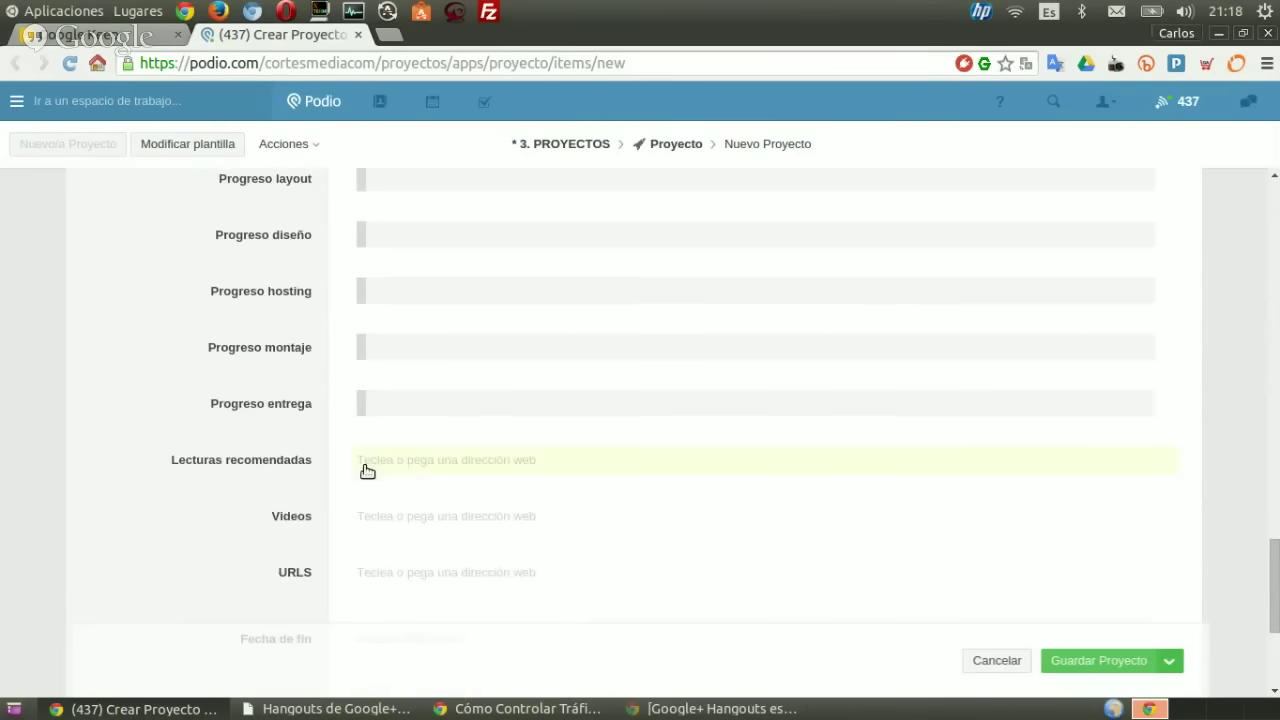
{"action": "scroll", "coordinate": [368, 473], "scroll_direction": "down", "scroll_amount": 3}
{"action": "scroll", "coordinate": [394, 486], "scroll_direction": "down", "scroll_amount": 2}
{"action": "scroll", "coordinate": [397, 489], "scroll_direction": "up", "scroll_amount": 1}
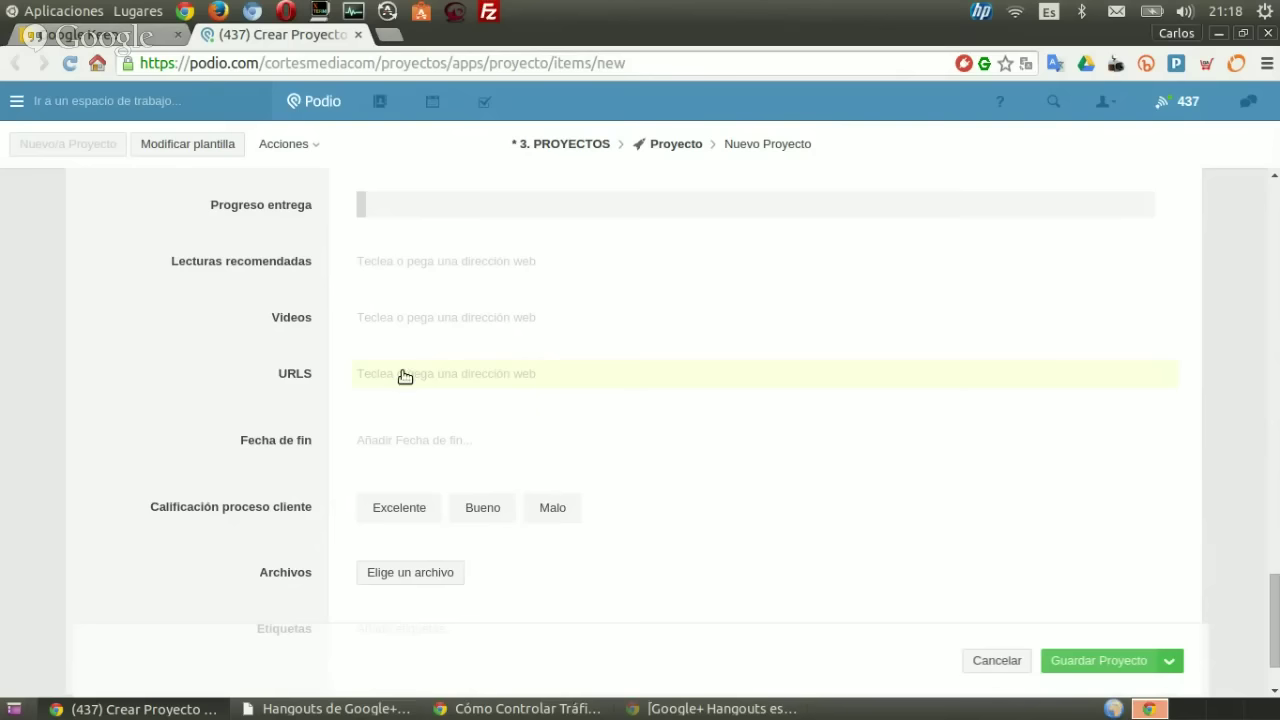
{"action": "scroll", "coordinate": [437, 385], "scroll_direction": "down", "scroll_amount": 2}
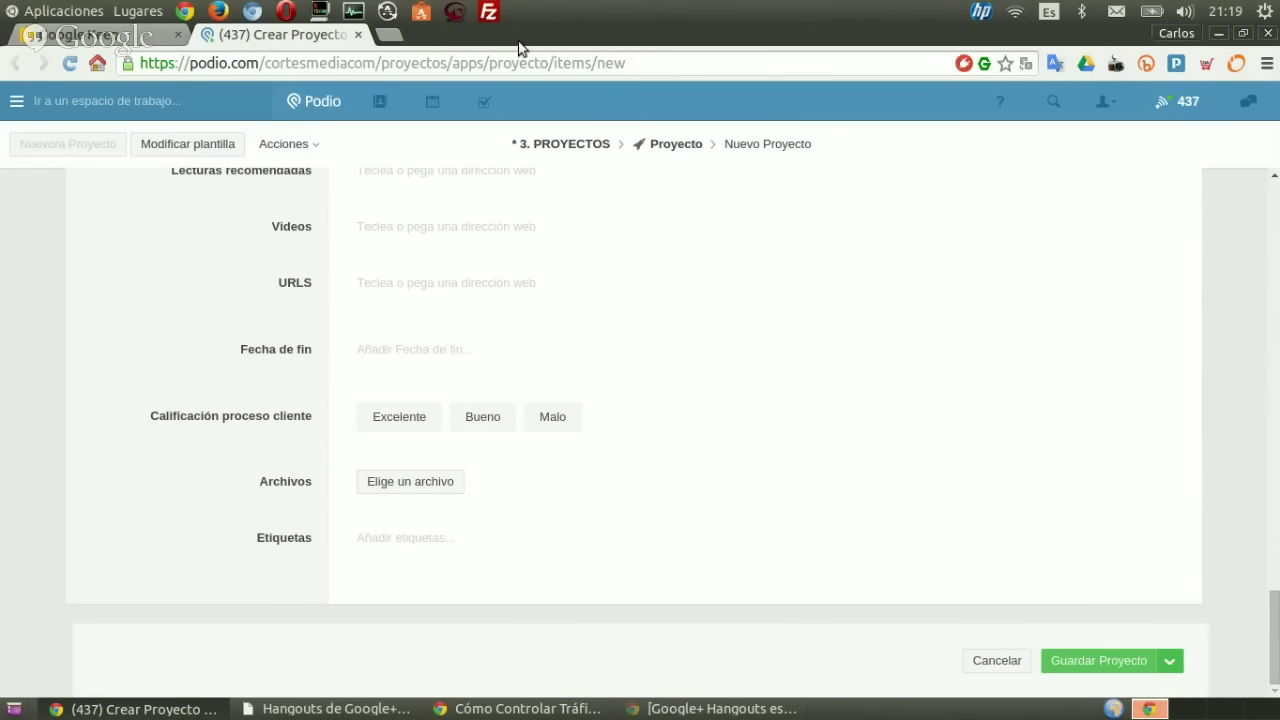
- Abandon the new project form without saving and open the Creación de una OP link from the Google Keep note
{"action": "left_click", "coordinate": [358, 35]}
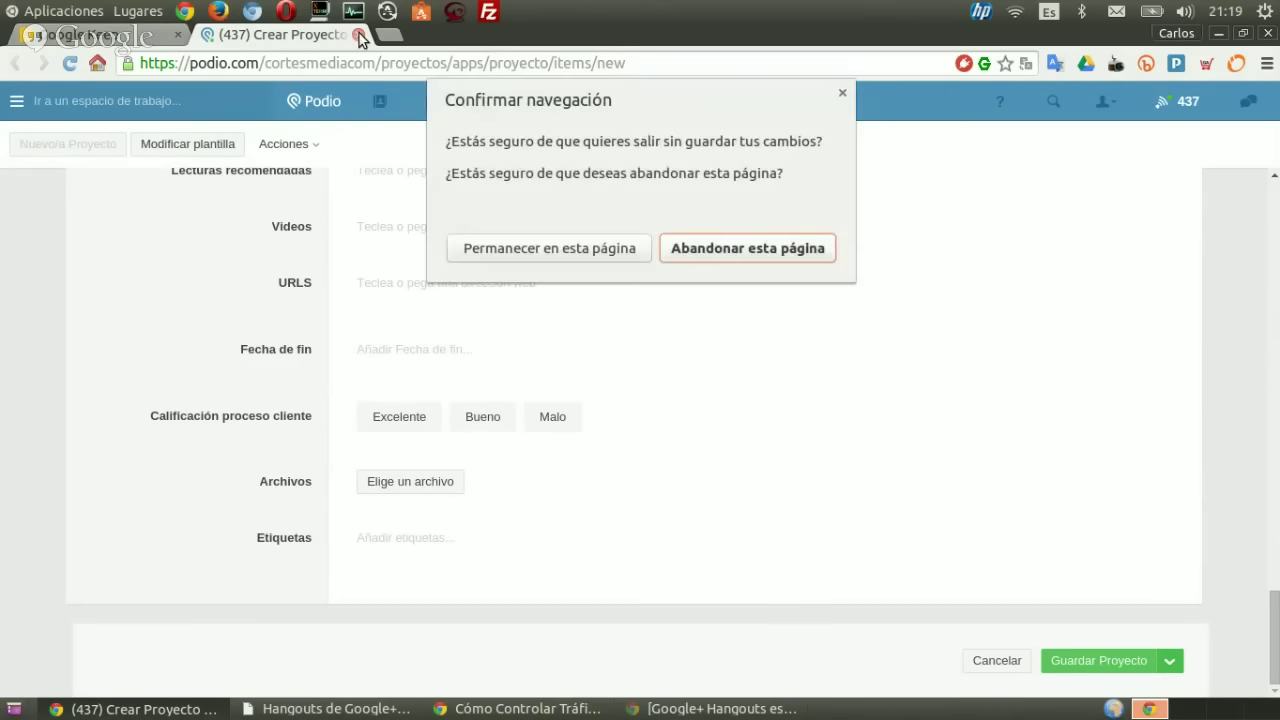
{"action": "left_click", "coordinate": [689, 246]}
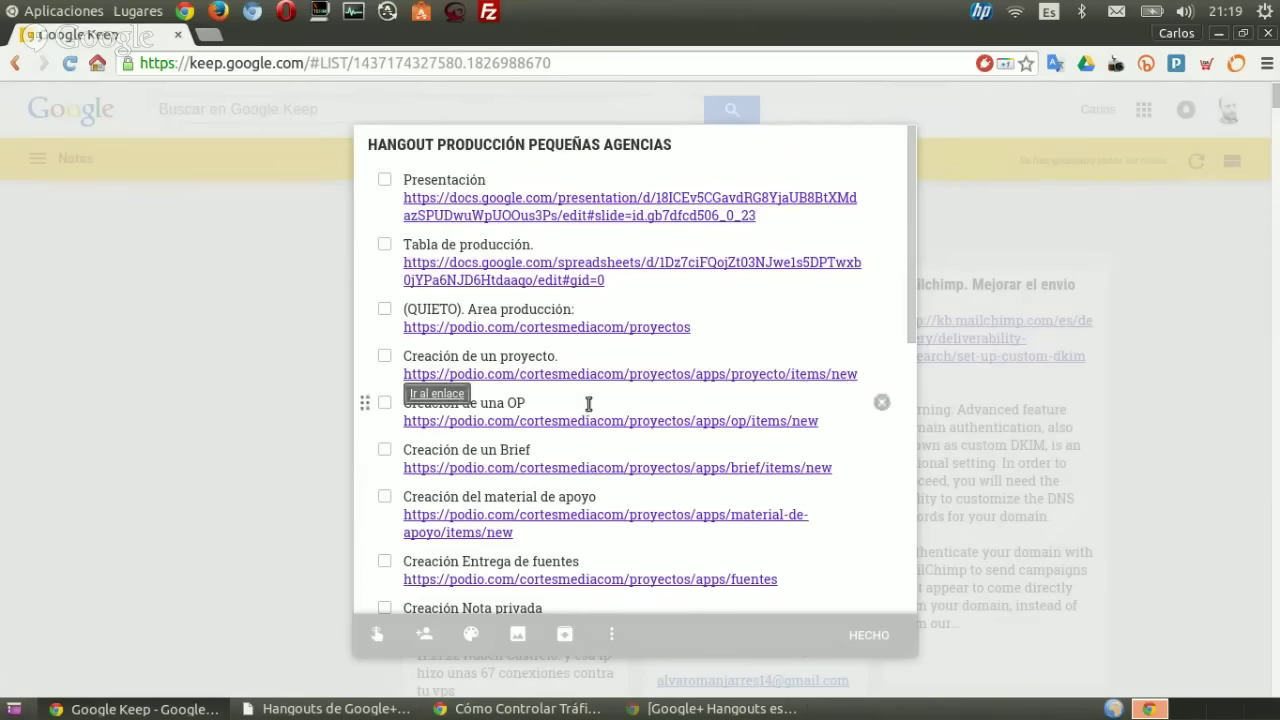
{"action": "mouse_move", "coordinate": [536, 421]}
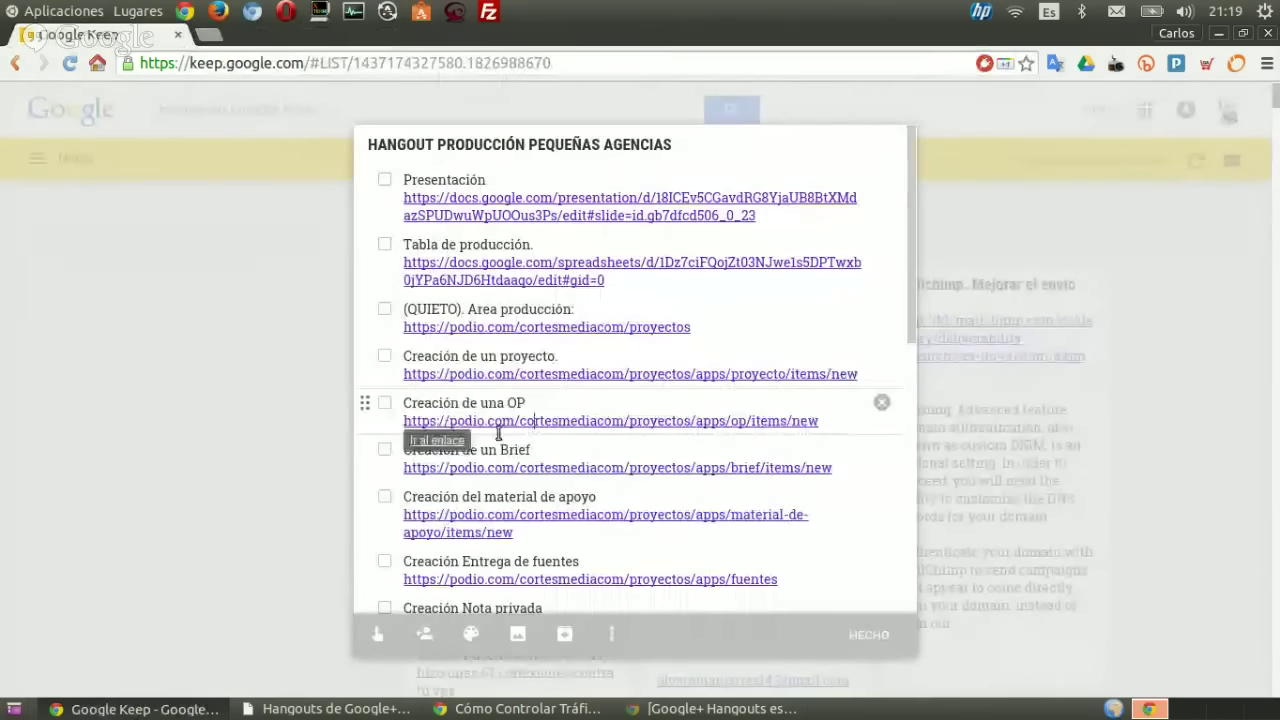
{"action": "left_click", "coordinate": [450, 442]}
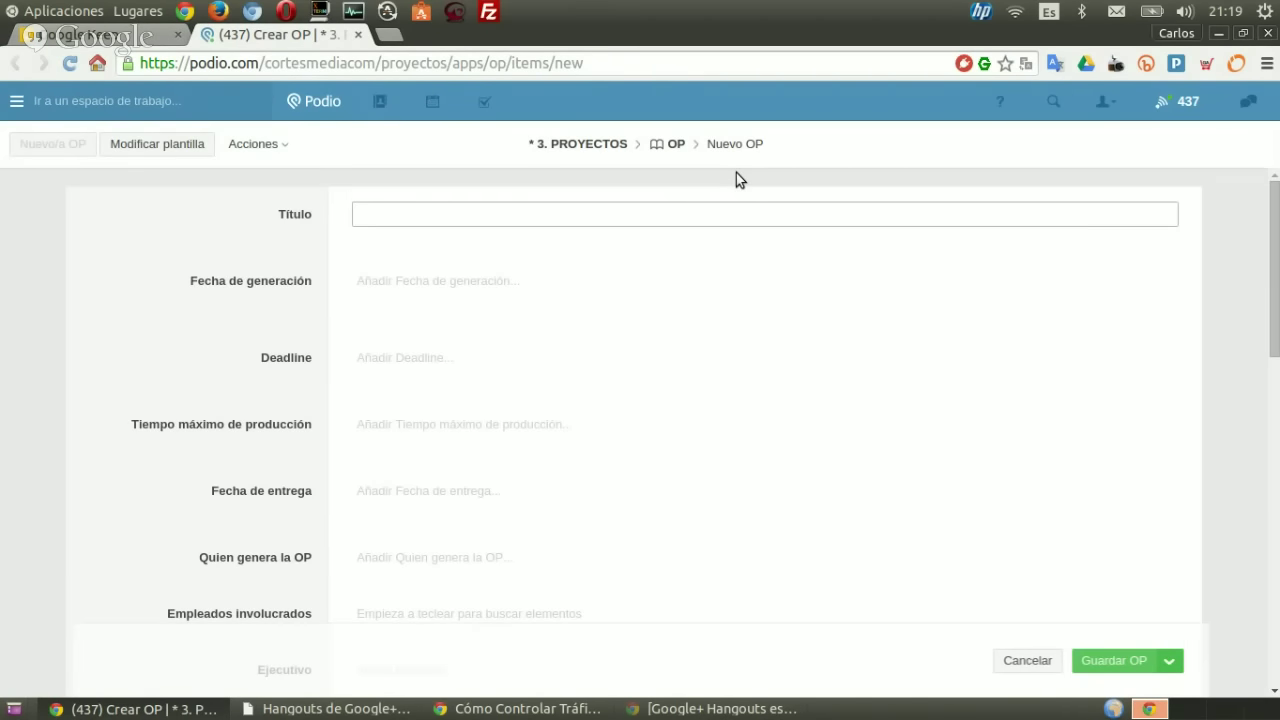
- Return to the Google Keep note's Presentación entry, and switch to the already open Cómo Controlar Tráfico presentation window
{"action": "left_click", "coordinate": [135, 35]}
{"action": "left_click", "coordinate": [484, 197]}
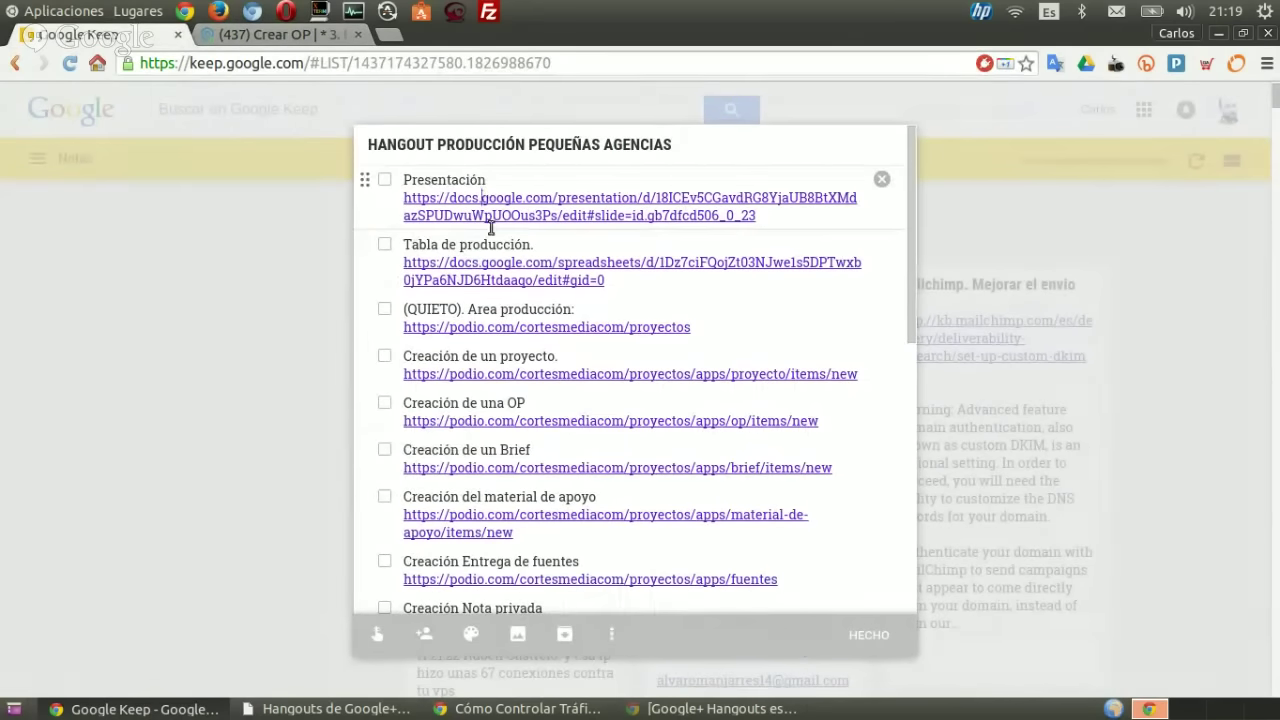
{"action": "left_click_drag", "start_coordinate": [521, 215], "coordinate": [512, 216]}
{"action": "left_click", "coordinate": [542, 215]}
{"action": "left_click", "coordinate": [483, 708]}
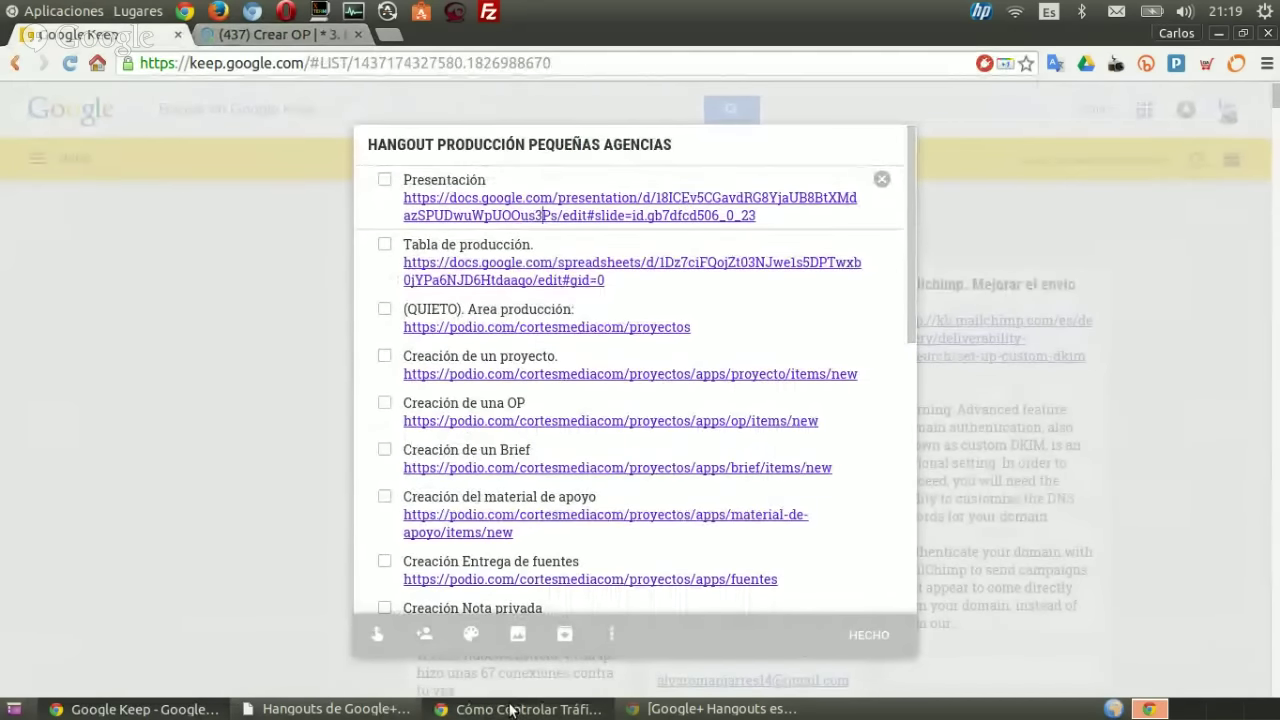
- Page back through the slides to the Modificaciones y Adiciones form, and switch back to the Google Keep window
{"action": "key", "text": "Left"}
{"action": "key", "text": "Left"}
{"action": "key", "text": "Left"}
{"action": "key", "text": "Left"}
{"action": "key", "text": "Left"}
{"action": "key", "text": "Left"}
{"action": "key", "text": "Left"}
{"action": "key", "text": "Left"}
{"action": "key", "text": "Left"}
{"action": "key", "text": "Left"}
{"action": "key", "text": "Left"}
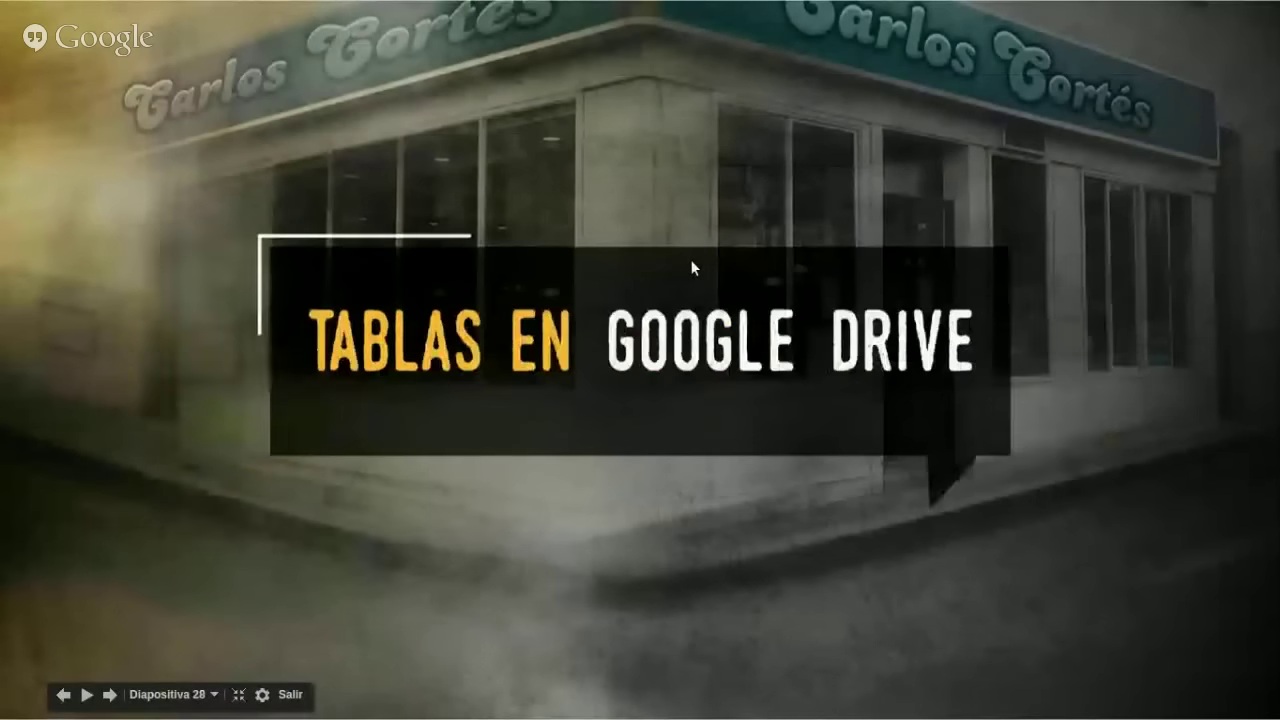
{"action": "key", "text": "Left"}
{"action": "key", "text": "Left"}
{"action": "key", "text": "Left"}
{"action": "key", "text": "Left"}
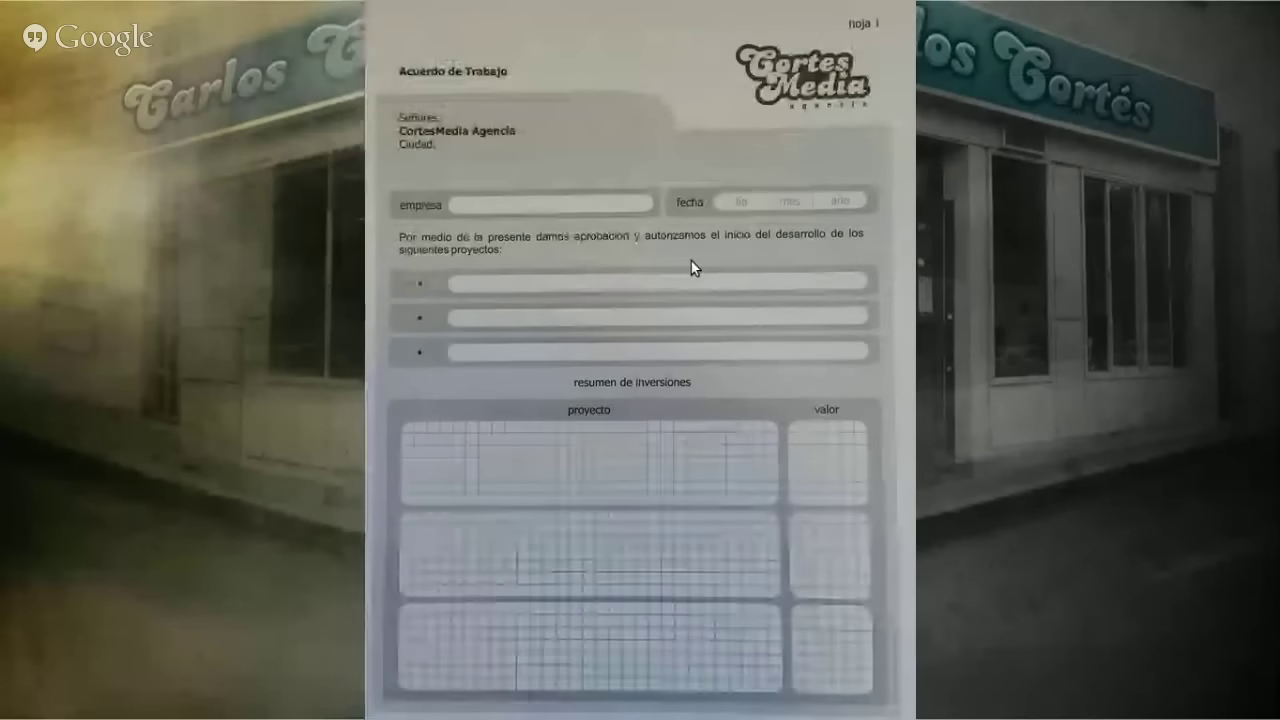
{"action": "key", "text": "Left"}
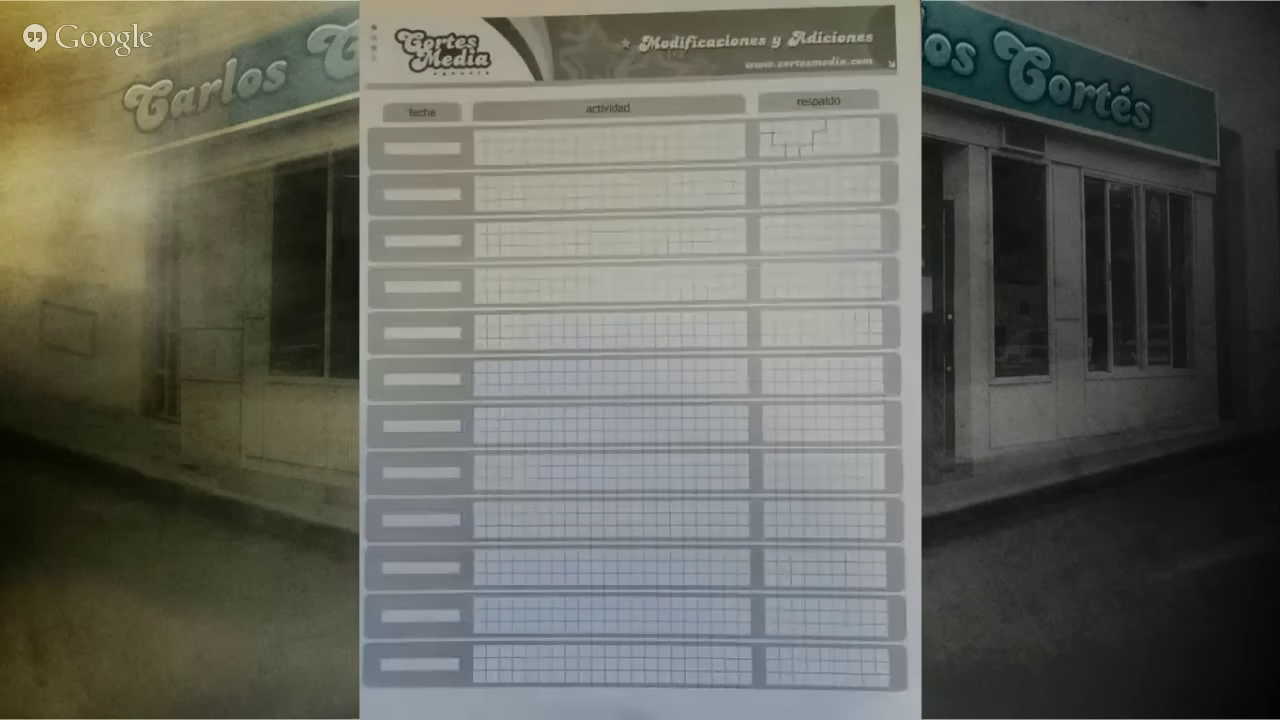
{"action": "key", "text": "alt+Tab"}
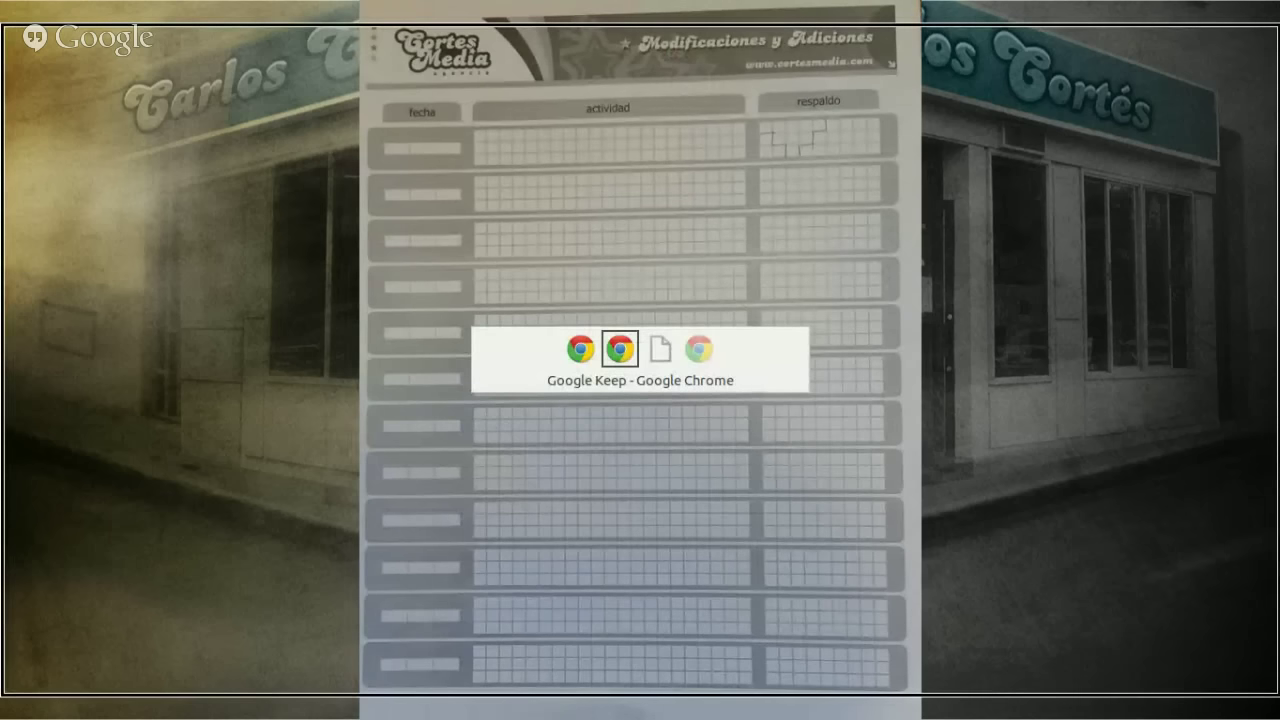
- Switch from the slides to the Google Keep browser window and bring up the already open Crear OP form
{"action": "key", "text": "alt+Tab"}
{"action": "key", "text": "alt+Tab"}
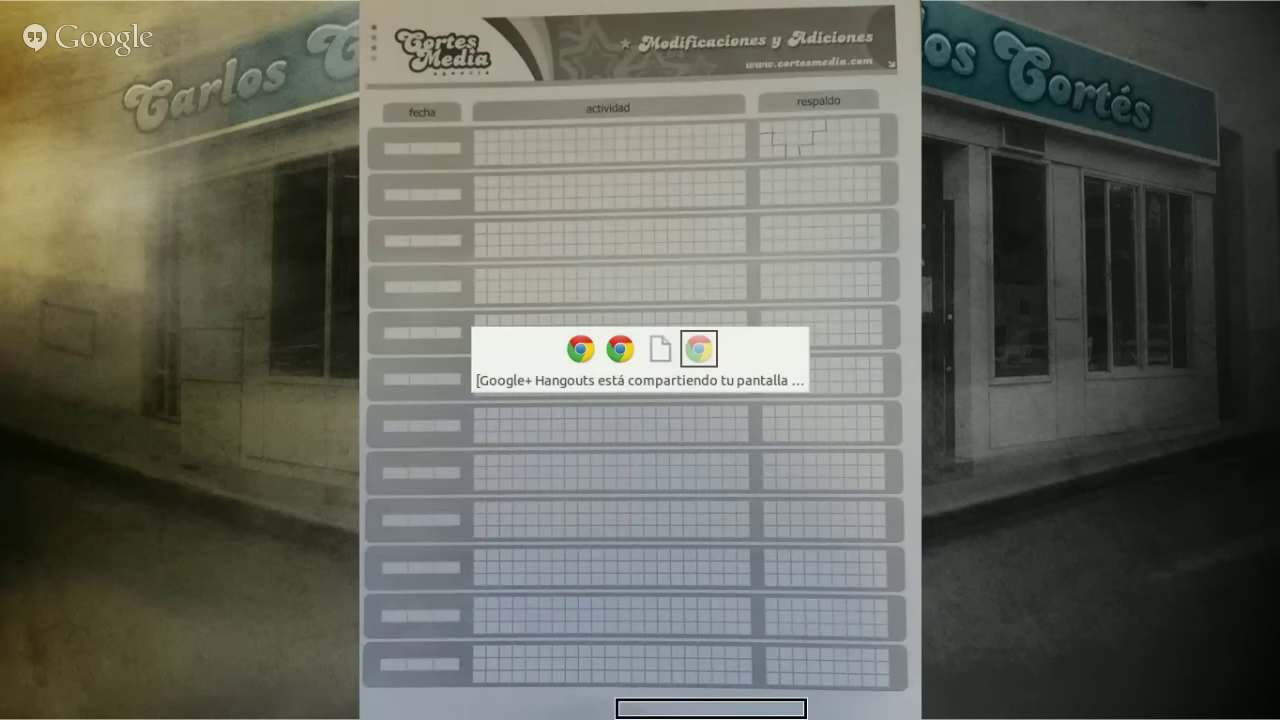
{"action": "key", "text": "alt+Tab"}
{"action": "key", "text": "alt+Tab"}
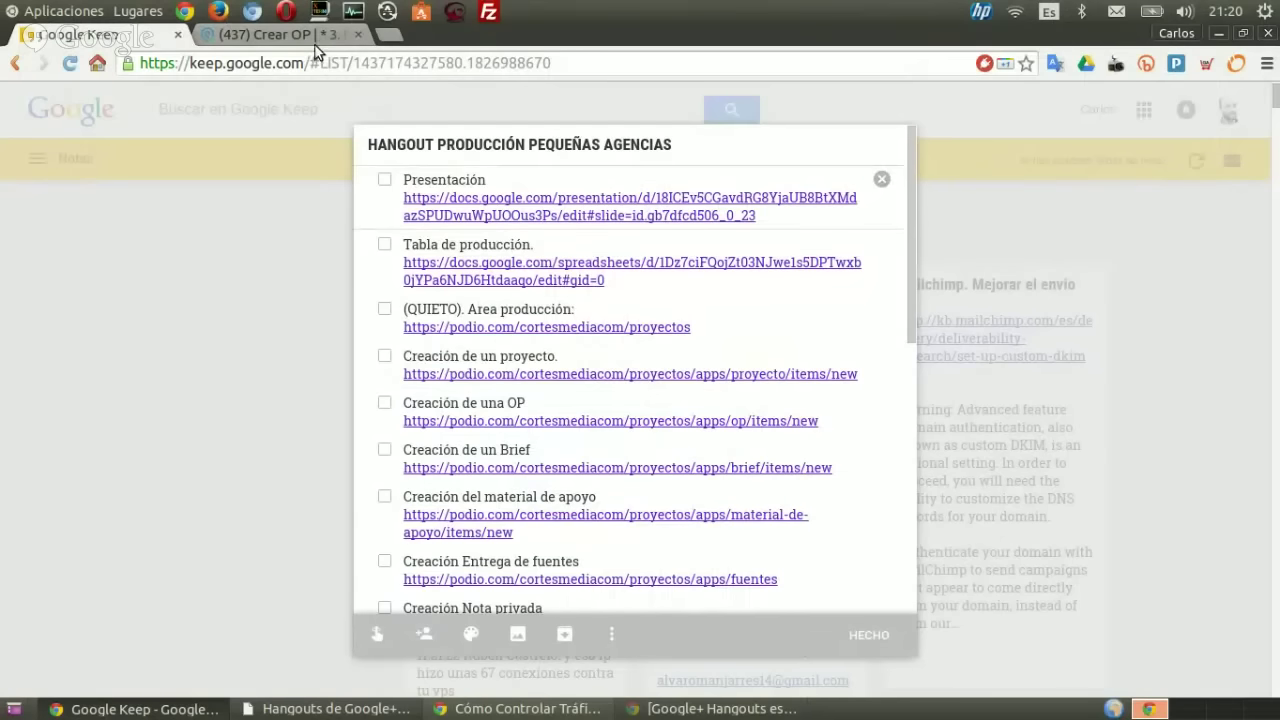
{"action": "left_click", "coordinate": [315, 42]}
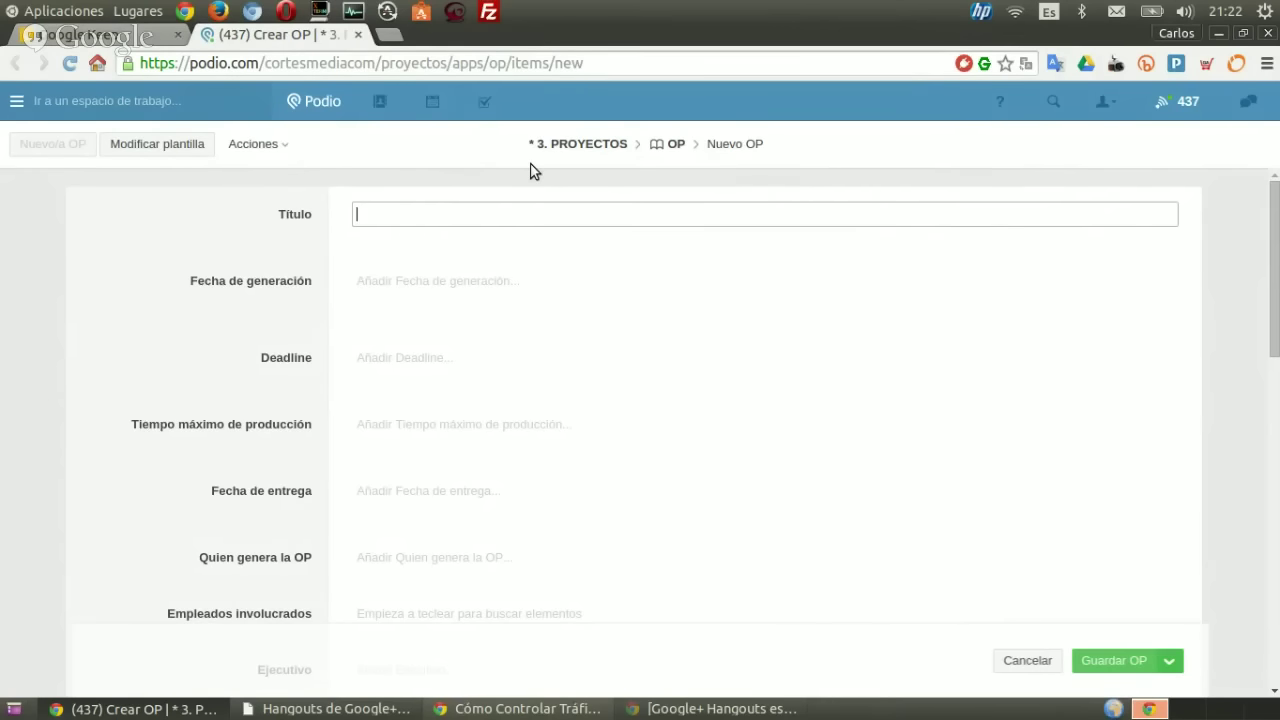
- Review the OP form's scheduling fields: Fecha de generación, Deadline, Tiempo máximo de producción and Fecha de entrega
{"action": "scroll", "coordinate": [405, 275], "scroll_direction": "down", "scroll_amount": 1}
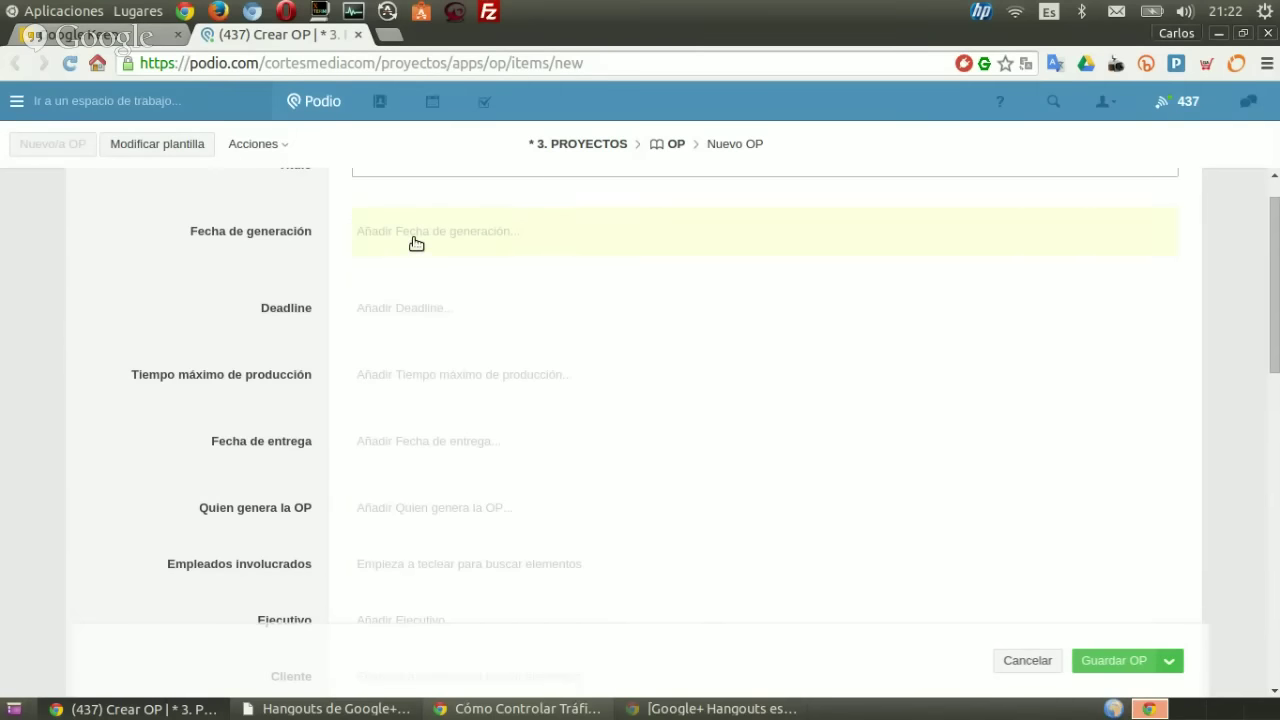
{"action": "left_click", "coordinate": [411, 233]}
{"action": "left_click", "coordinate": [337, 229]}
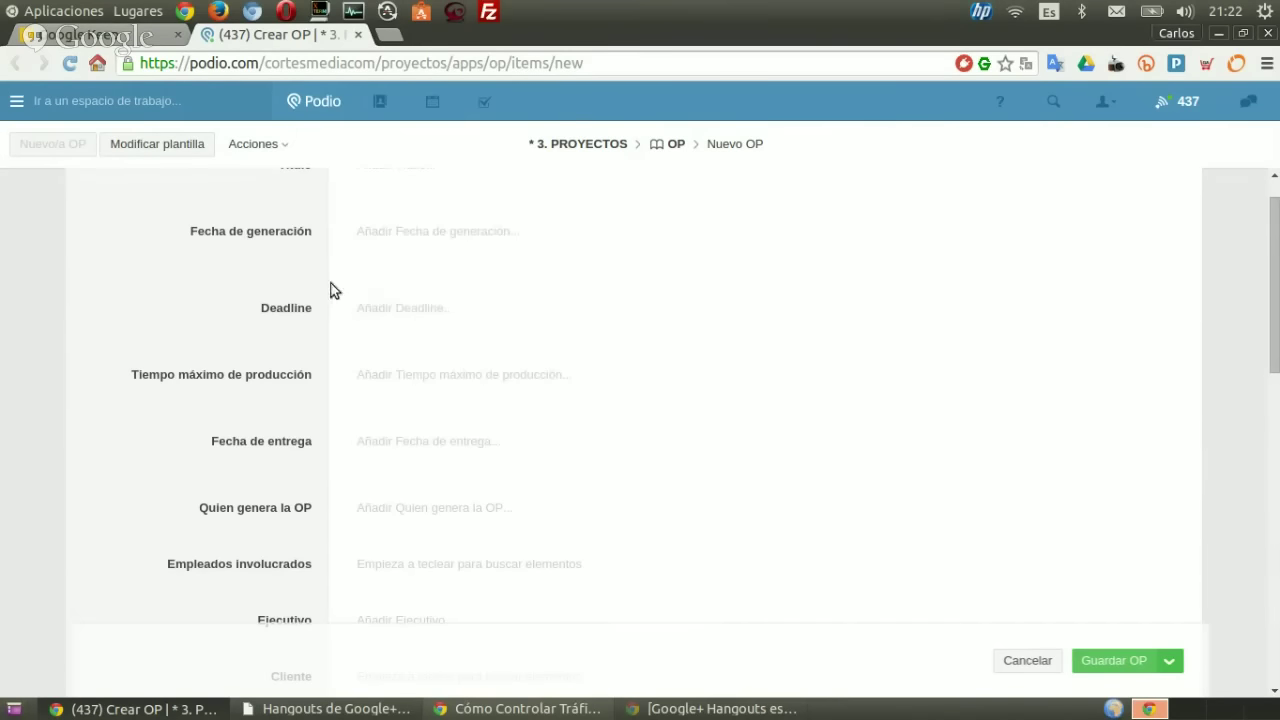
{"action": "scroll", "coordinate": [371, 331], "scroll_direction": "down", "scroll_amount": 1}
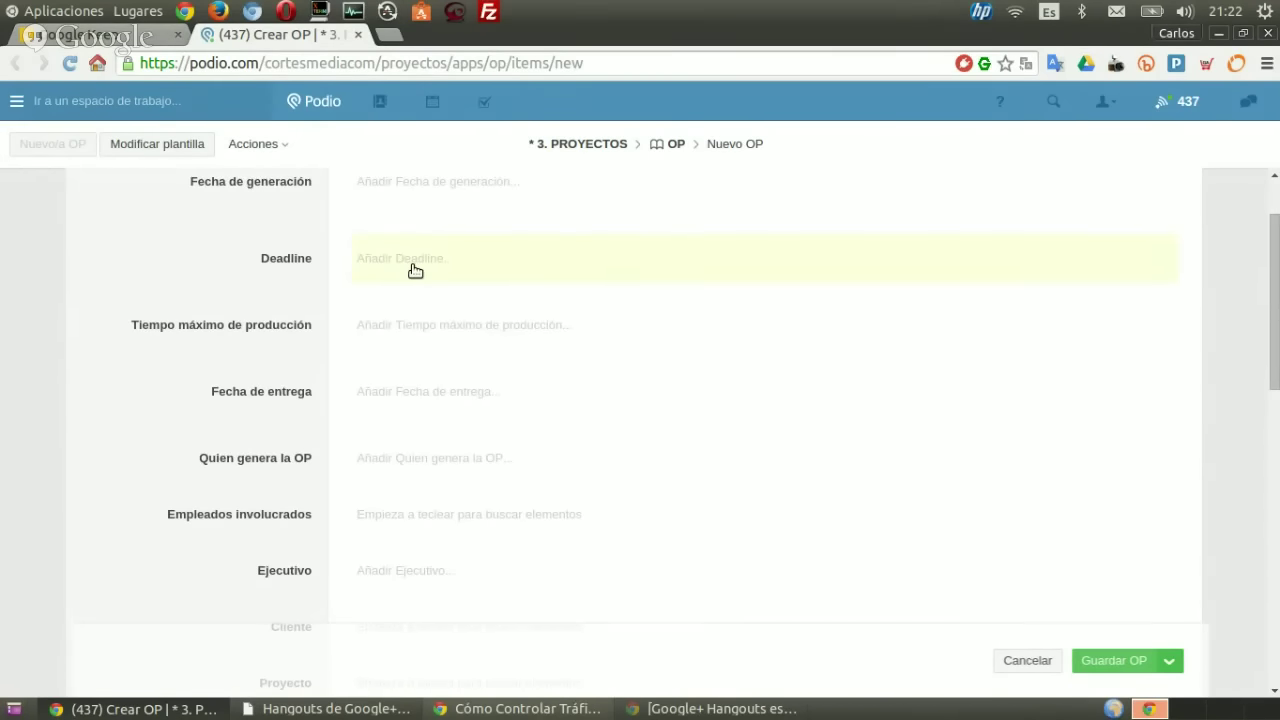
{"action": "left_click", "coordinate": [388, 326]}
{"action": "scroll", "coordinate": [384, 385], "scroll_direction": "down", "scroll_amount": 1}
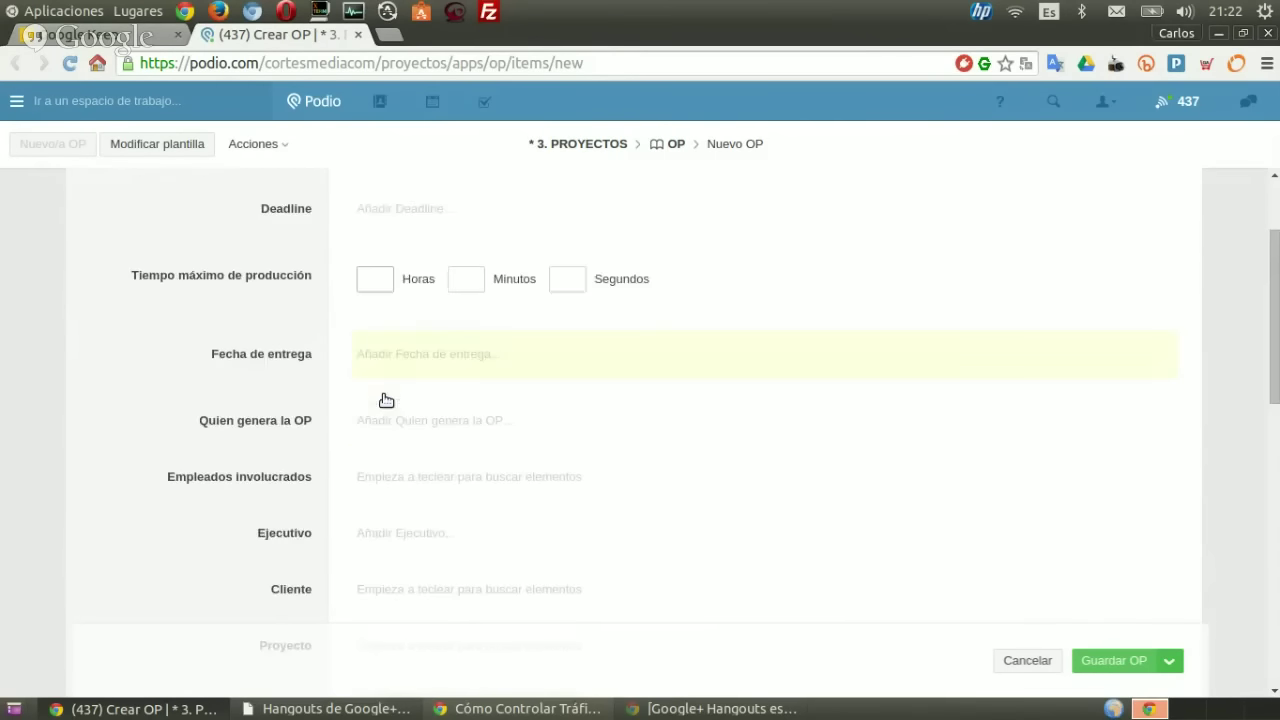
{"action": "scroll", "coordinate": [386, 400], "scroll_direction": "down", "scroll_amount": 1}
{"action": "left_click", "coordinate": [352, 304]}
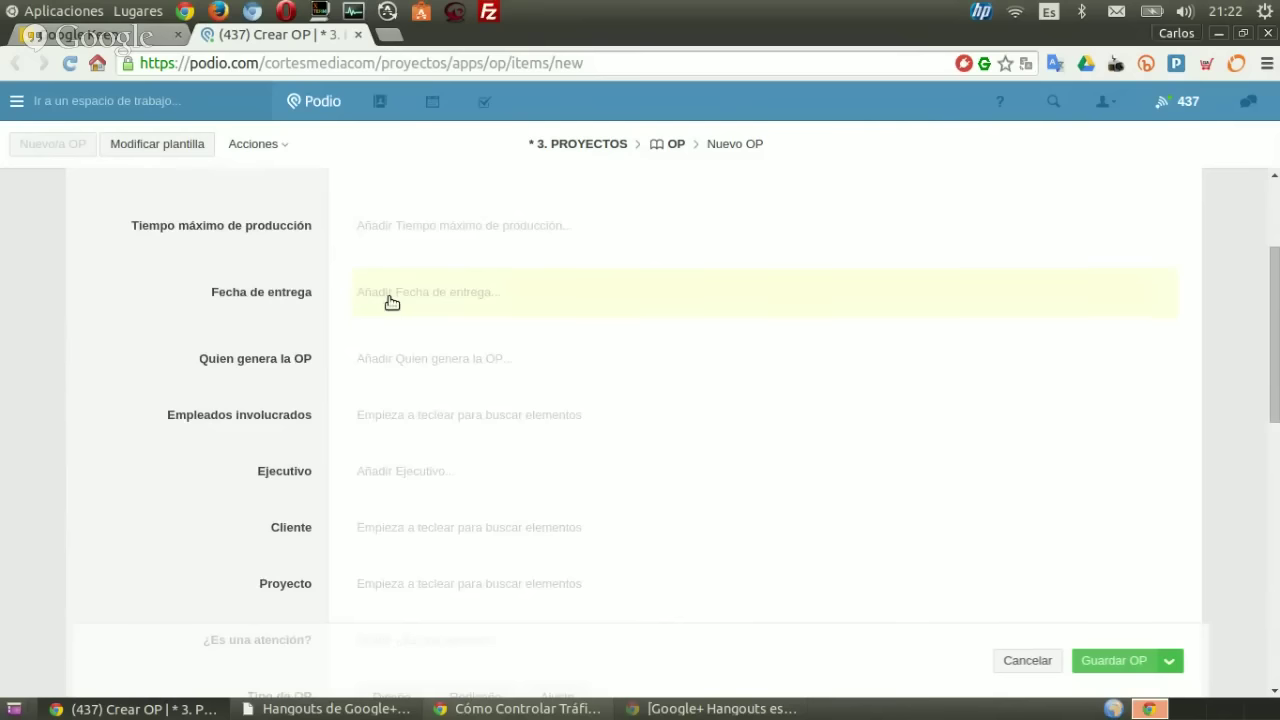
{"action": "scroll", "coordinate": [391, 302], "scroll_direction": "up", "scroll_amount": 4}
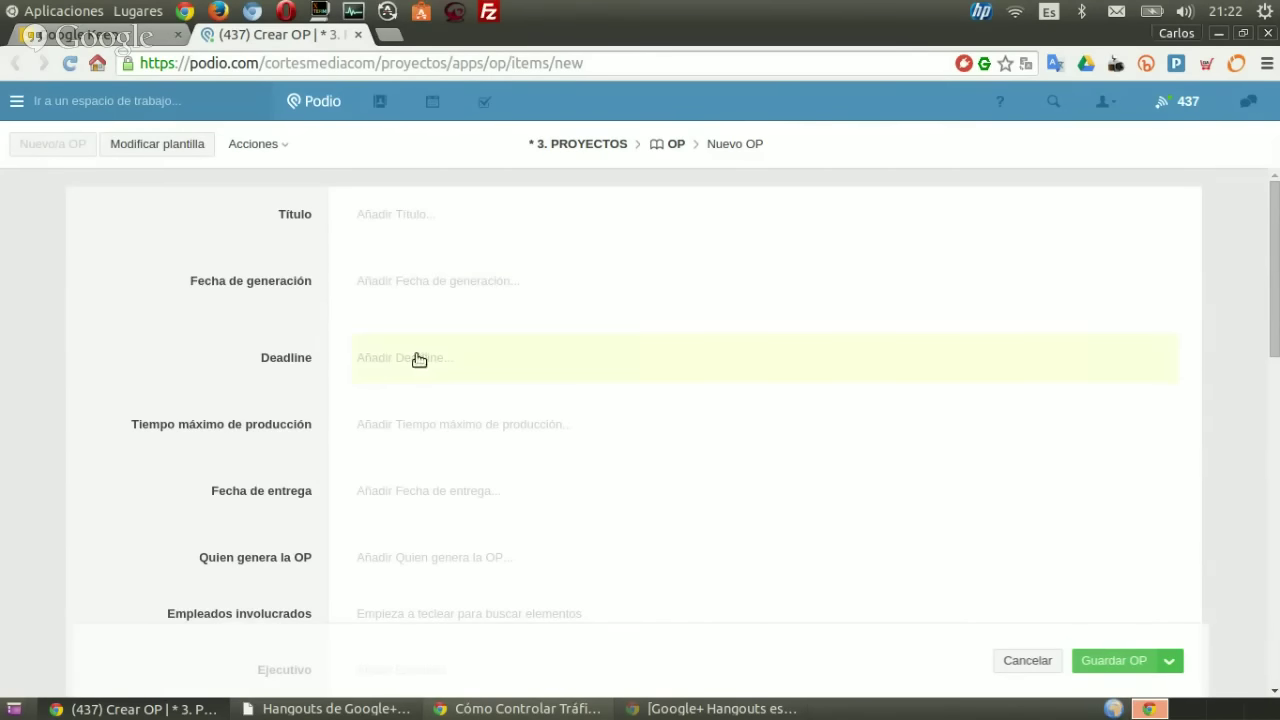
- Examine the OP fields from Quien genera la OP through Cliente, Proyecto and Tipo de OP to Estado and Tipo de proyecto
{"action": "scroll", "coordinate": [419, 359], "scroll_direction": "down", "scroll_amount": 1}
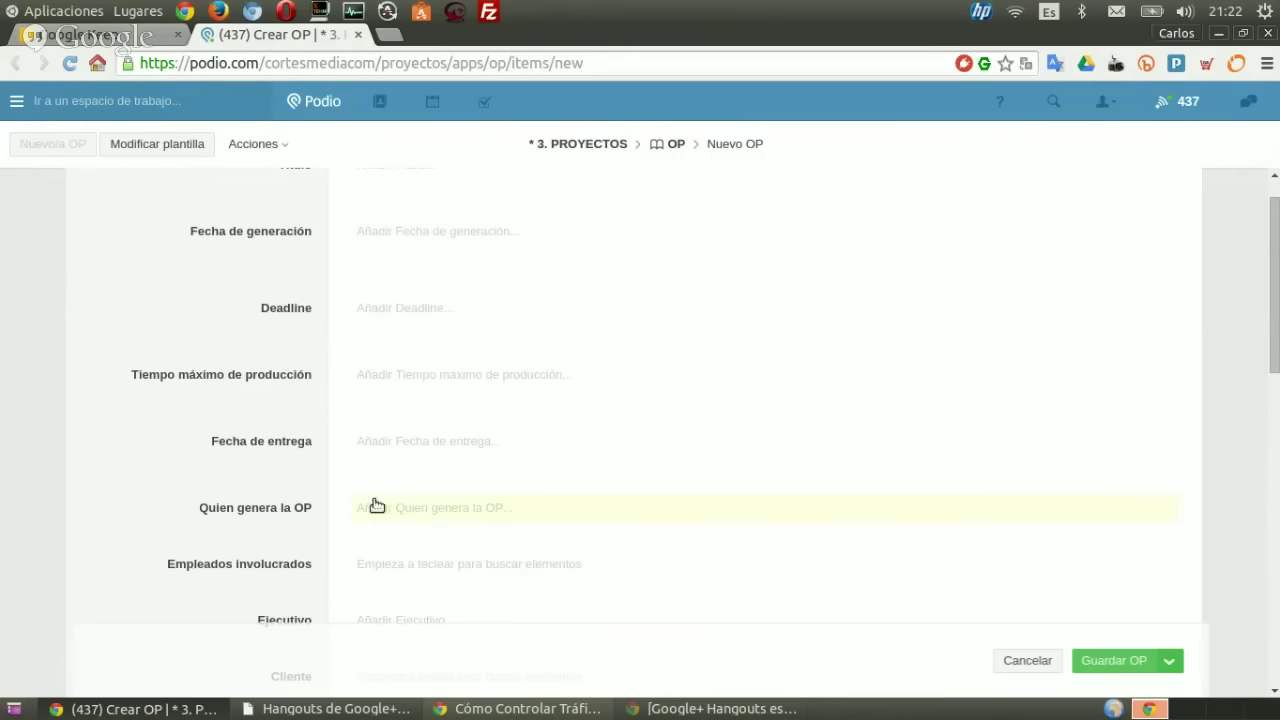
{"action": "scroll", "coordinate": [377, 501], "scroll_direction": "down", "scroll_amount": 2}
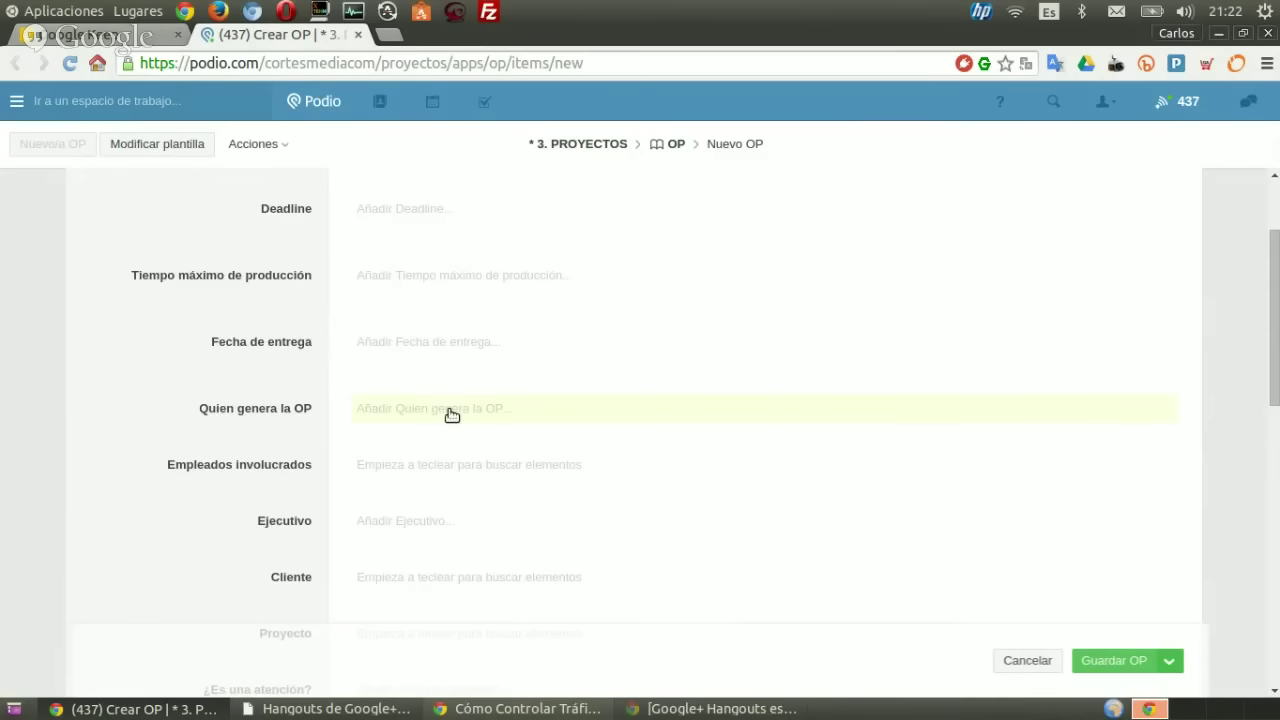
{"action": "scroll", "coordinate": [451, 415], "scroll_direction": "down", "scroll_amount": 1}
{"action": "scroll", "coordinate": [480, 431], "scroll_direction": "down", "scroll_amount": 2}
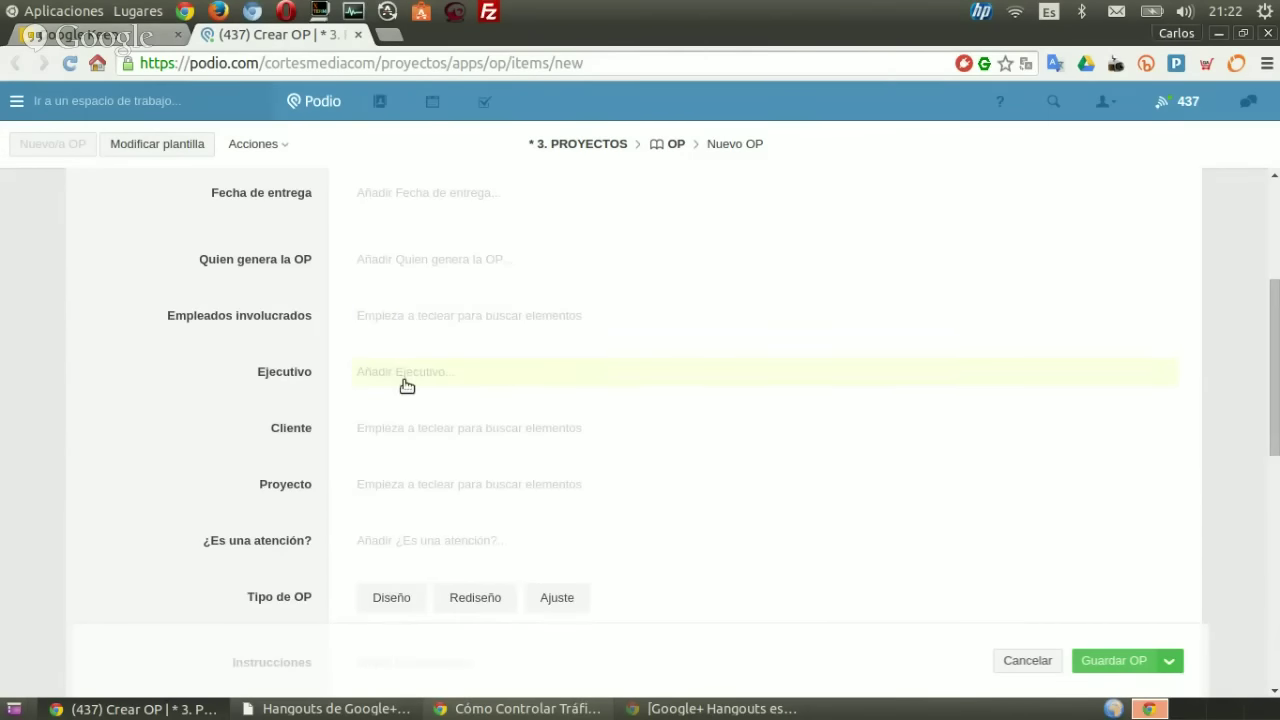
{"action": "scroll", "coordinate": [407, 386], "scroll_direction": "down", "scroll_amount": 1}
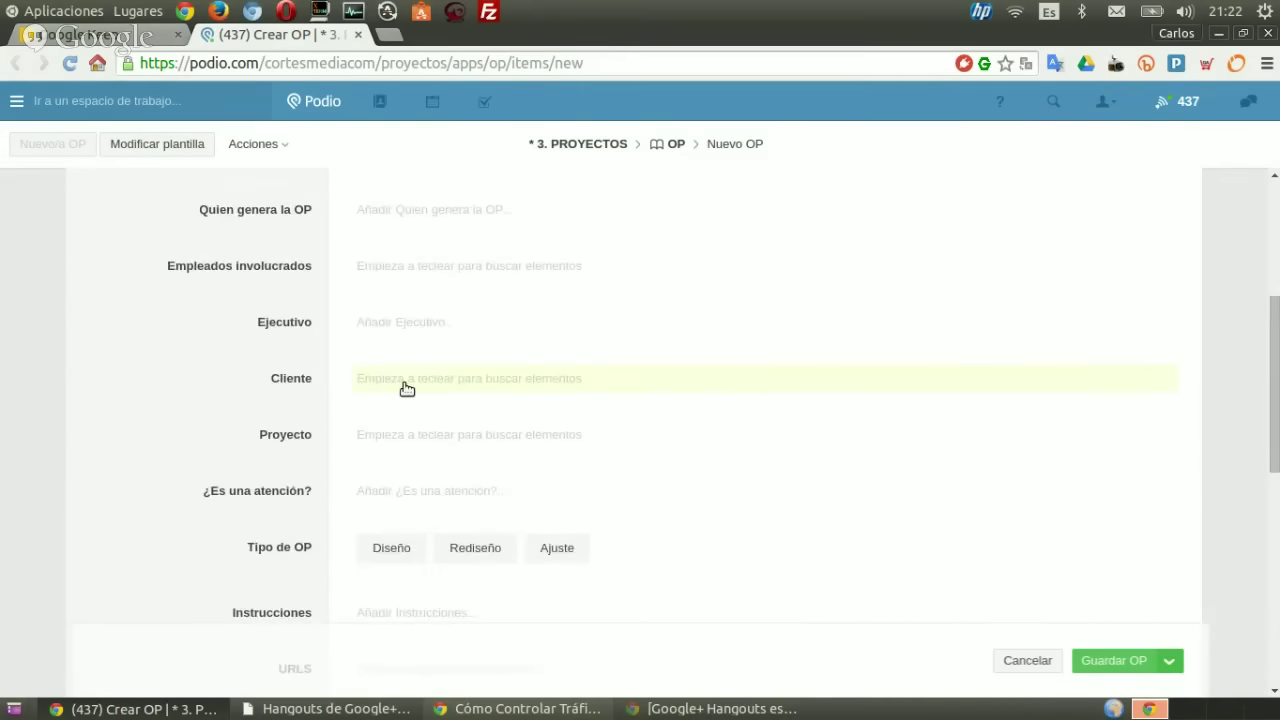
{"action": "scroll", "coordinate": [404, 390], "scroll_direction": "down", "scroll_amount": 3}
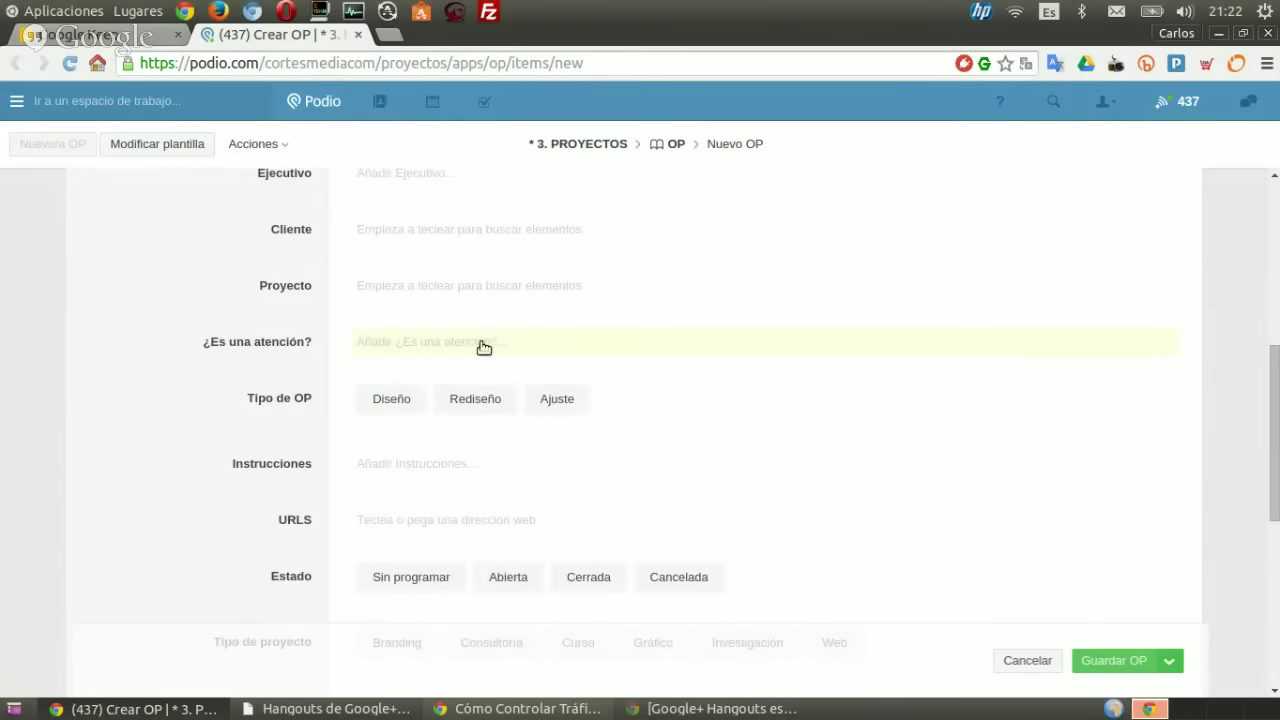
{"action": "scroll", "coordinate": [498, 472], "scroll_direction": "down", "scroll_amount": 2}
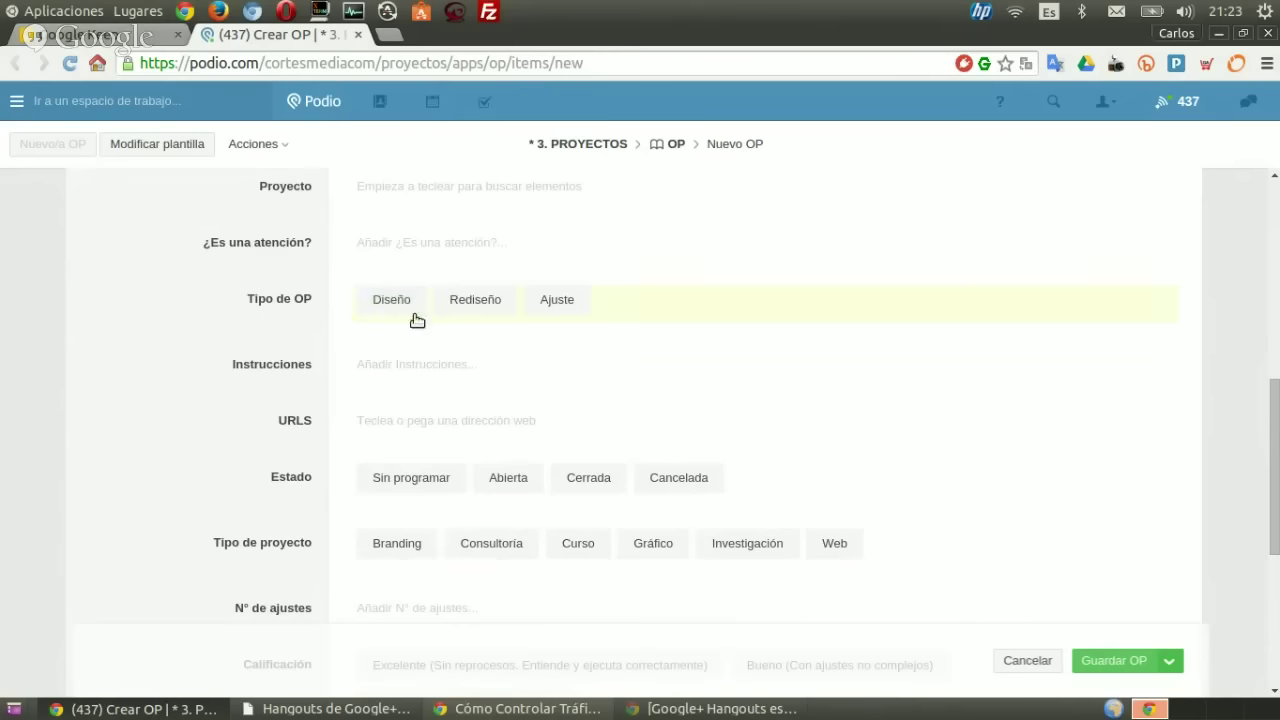
{"action": "scroll", "coordinate": [545, 360], "scroll_direction": "down", "scroll_amount": 2}
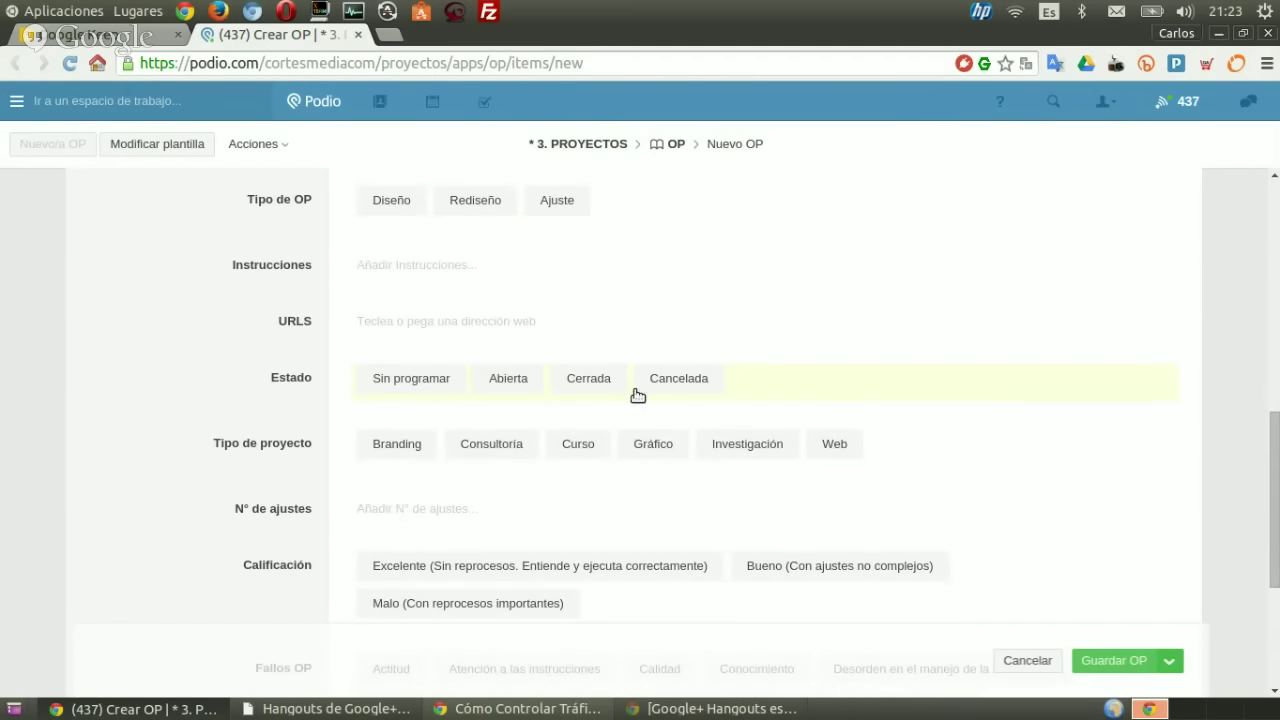
{"action": "scroll", "coordinate": [676, 417], "scroll_direction": "down", "scroll_amount": 1}
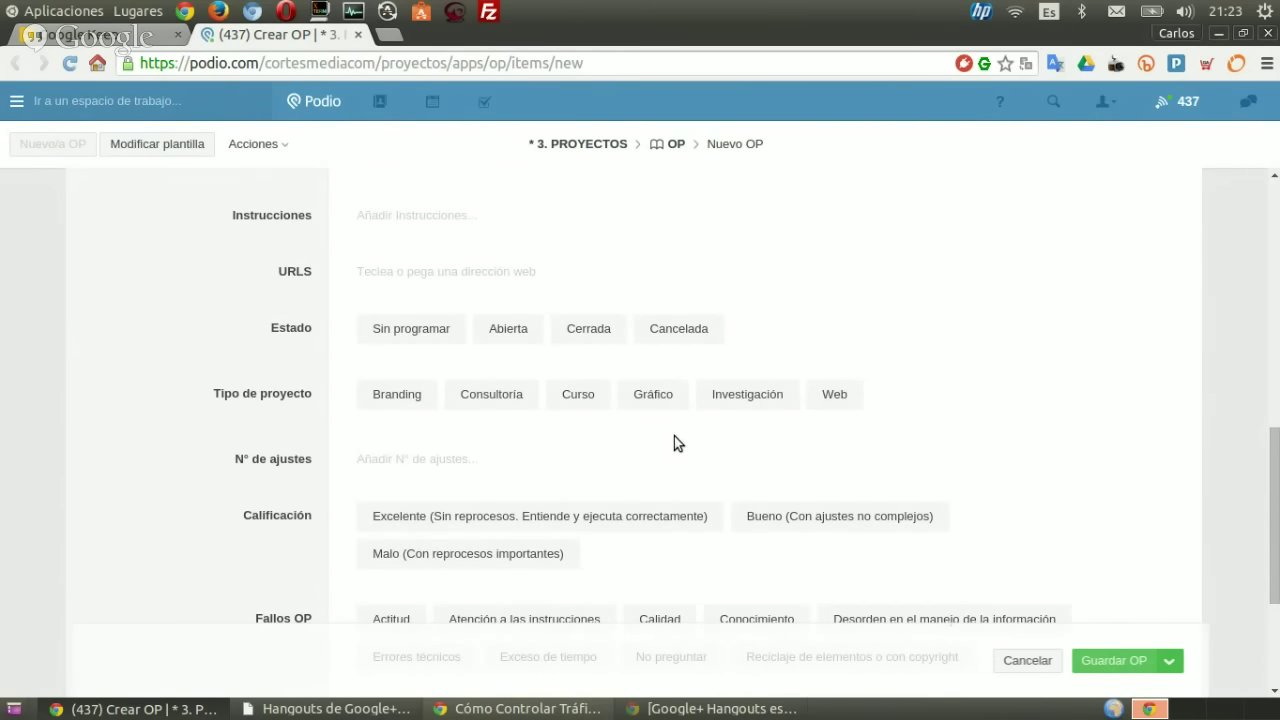
{"action": "key", "text": "alt+Tab"}
{"action": "key", "text": "alt+Tab"}
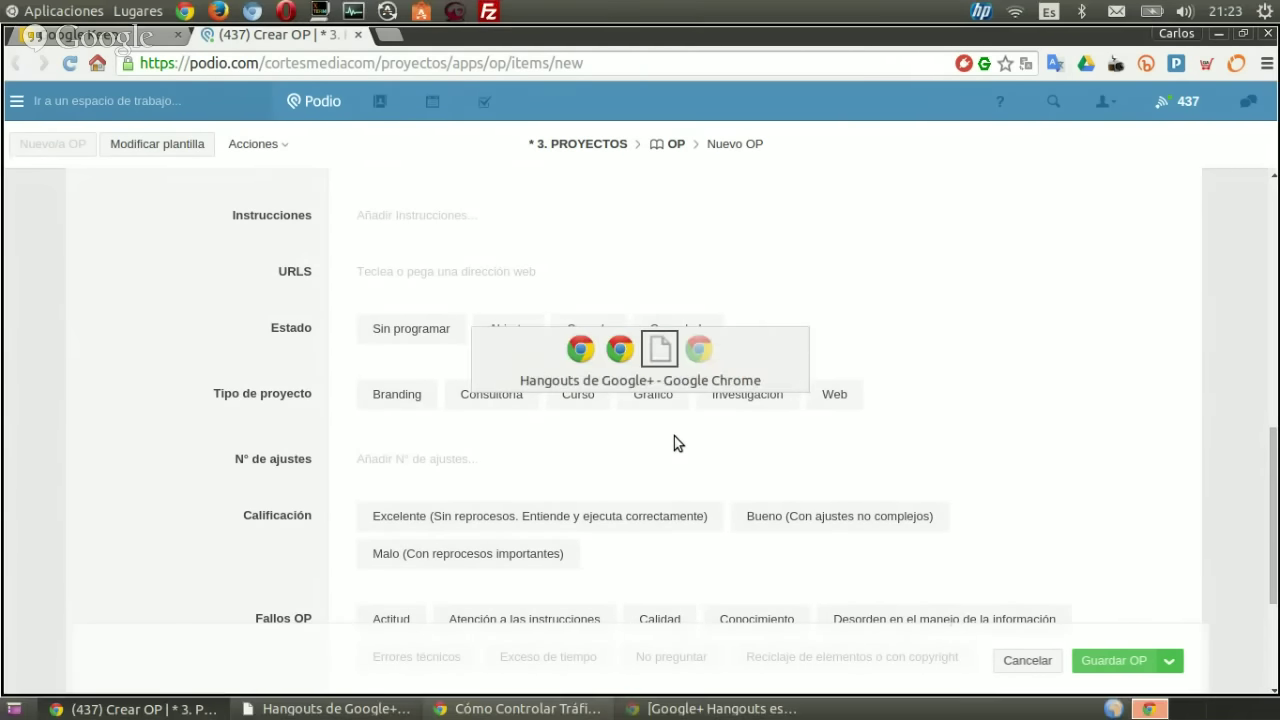
{"action": "key", "text": "alt+Tab"}
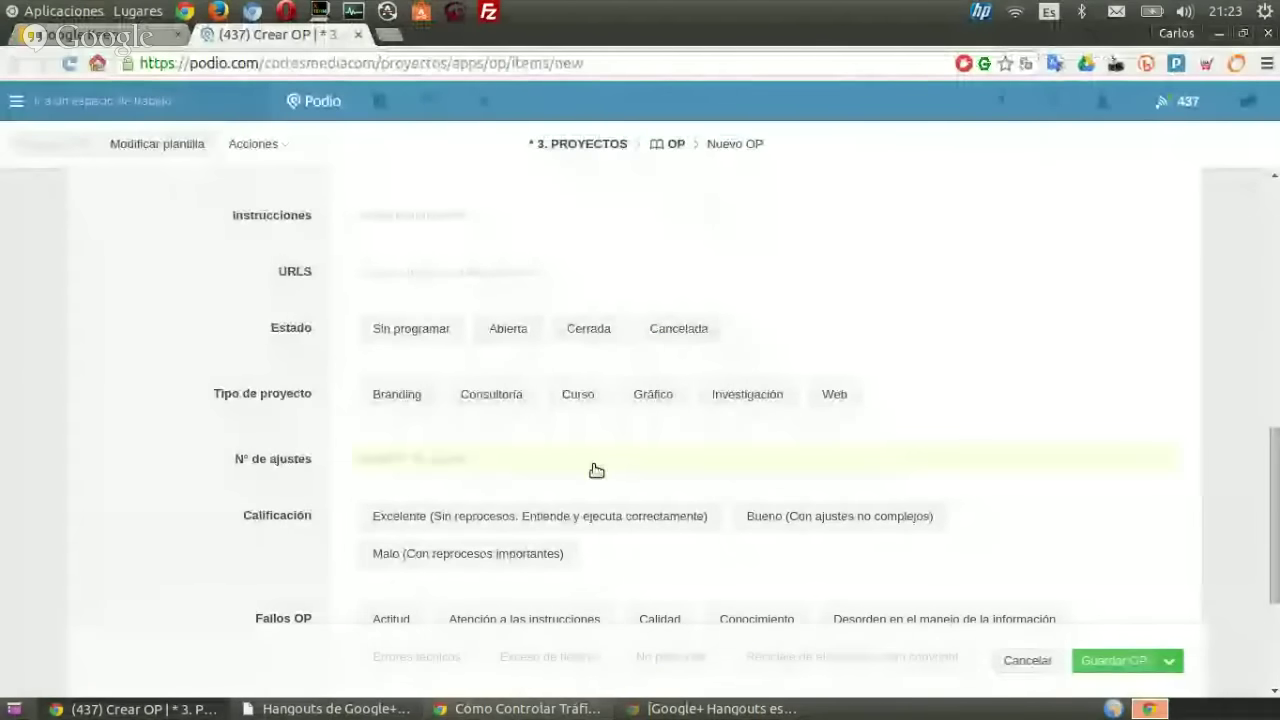
- Review the OP form's Tipo de proyecto, N° de ajustes, Calificación and Fallos OP fields, including the help note on rating points
{"action": "mouse_move", "coordinate": [506, 409]}
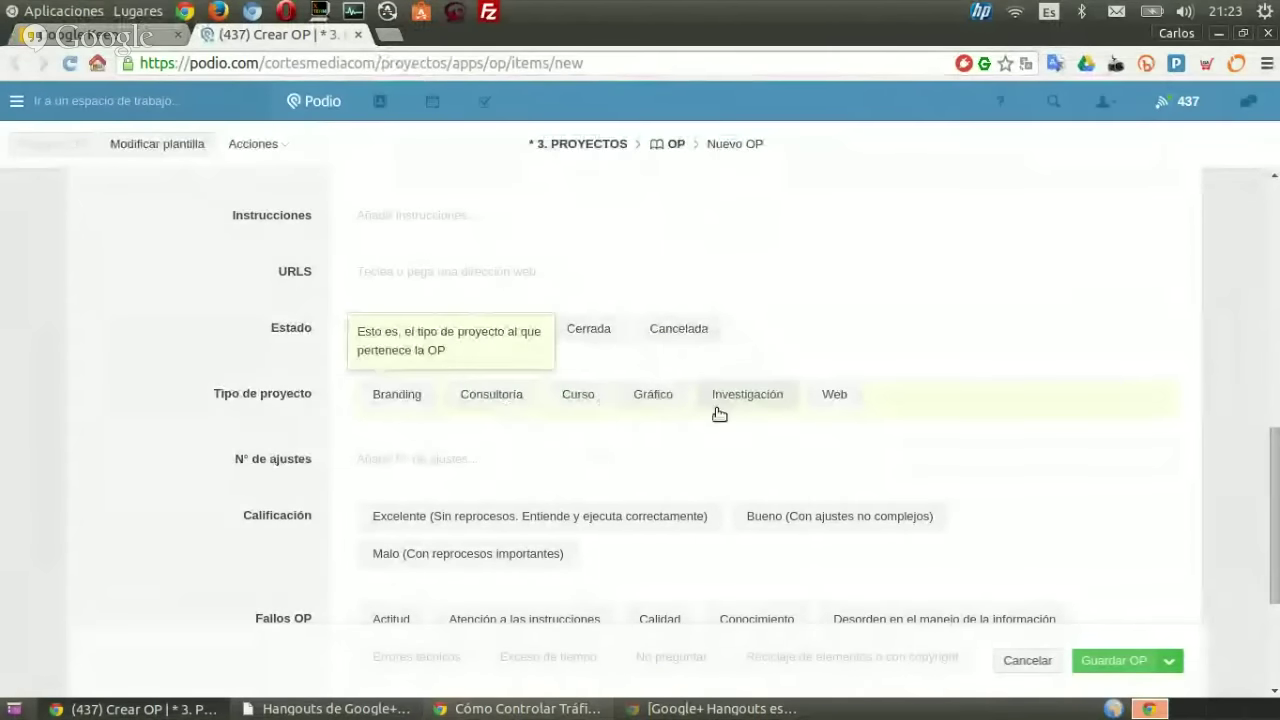
{"action": "scroll", "coordinate": [861, 488], "scroll_direction": "down", "scroll_amount": 3}
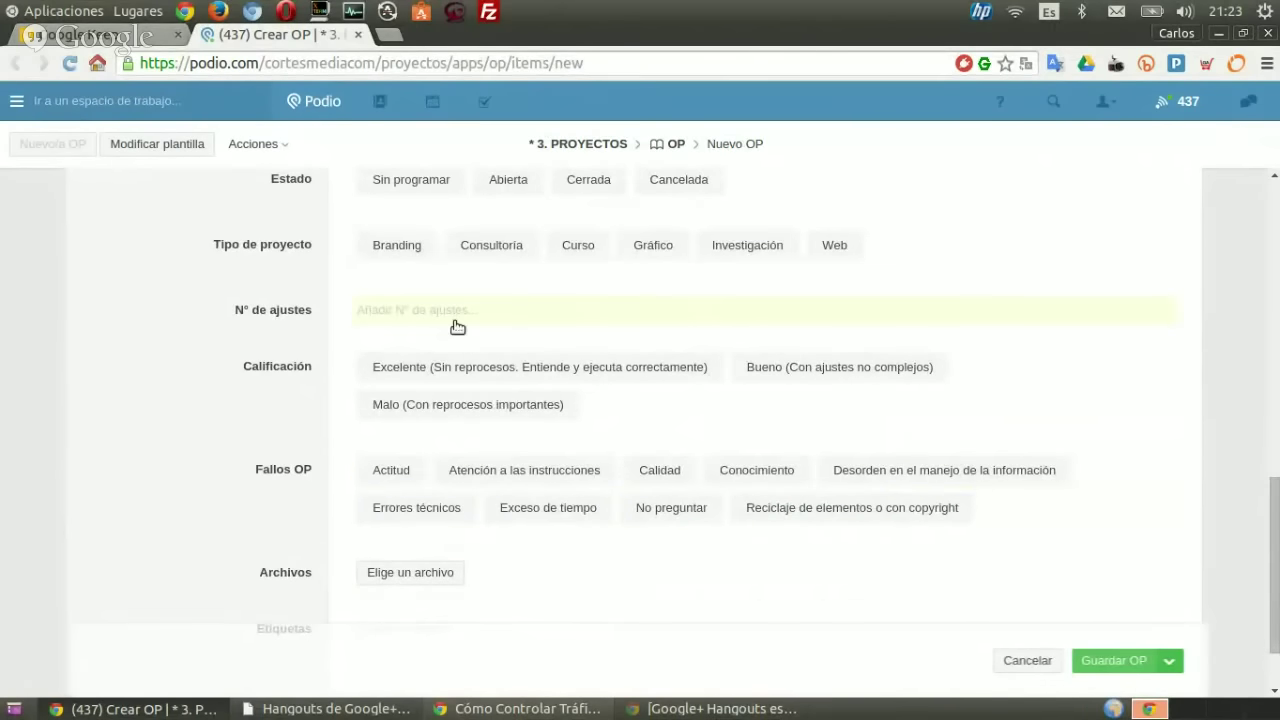
{"action": "left_click", "coordinate": [567, 404]}
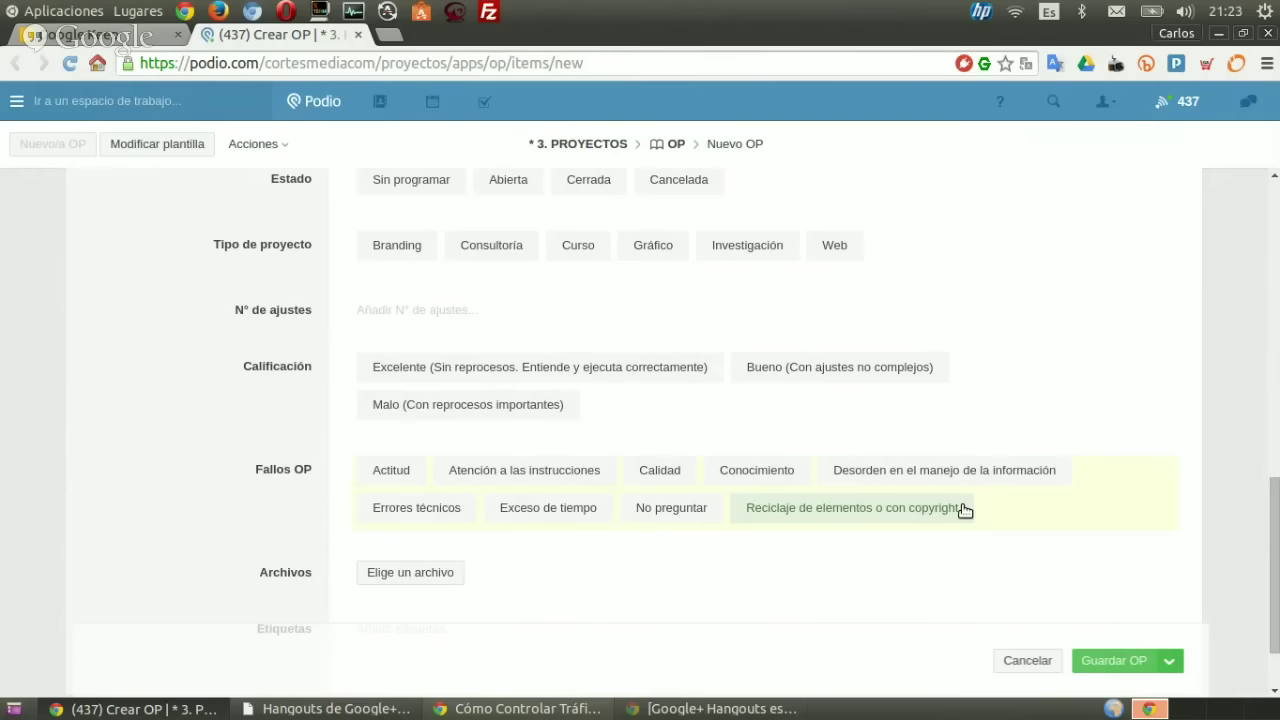
{"action": "mouse_move", "coordinate": [435, 382]}
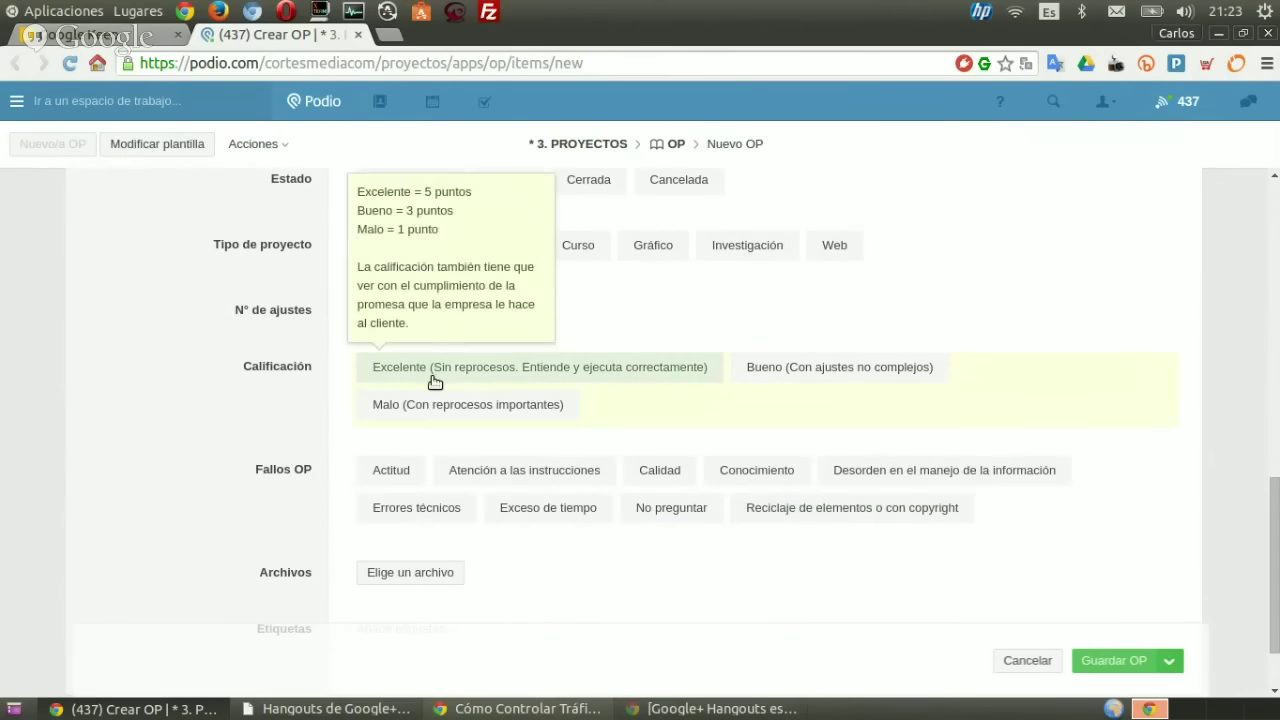
- Copy the Area producción link from the Google Keep note and open it on a new browser page
{"action": "left_click", "coordinate": [73, 40]}
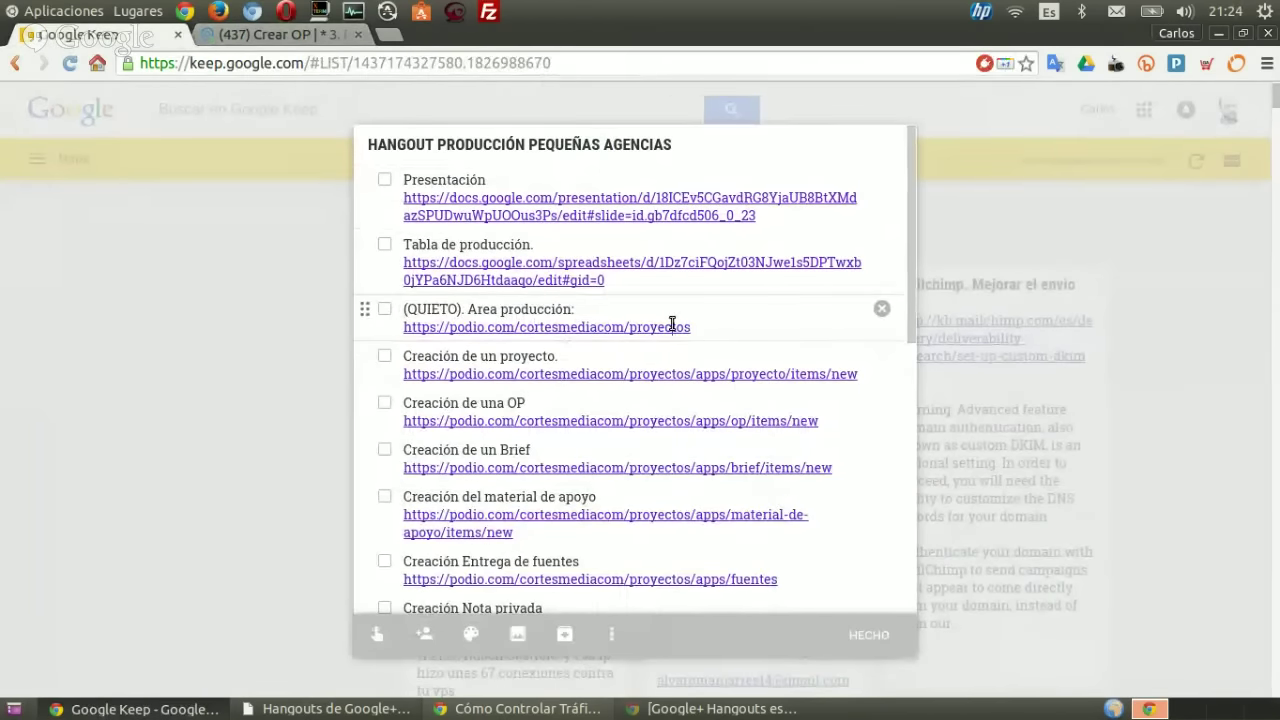
{"action": "left_click", "coordinate": [614, 327]}
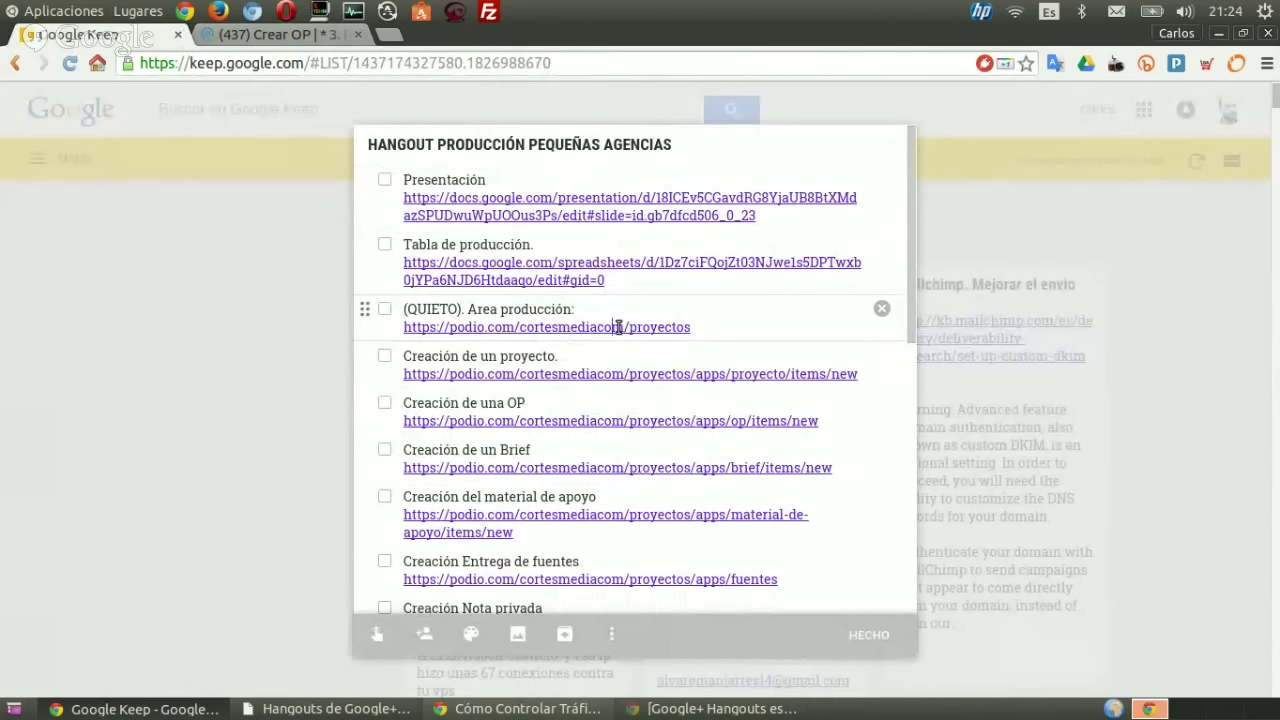
{"action": "left_click_drag", "start_coordinate": [703, 331], "coordinate": [404, 332]}
{"action": "key", "text": "ctrl+c"}
{"action": "key", "text": "ctrl+t"}
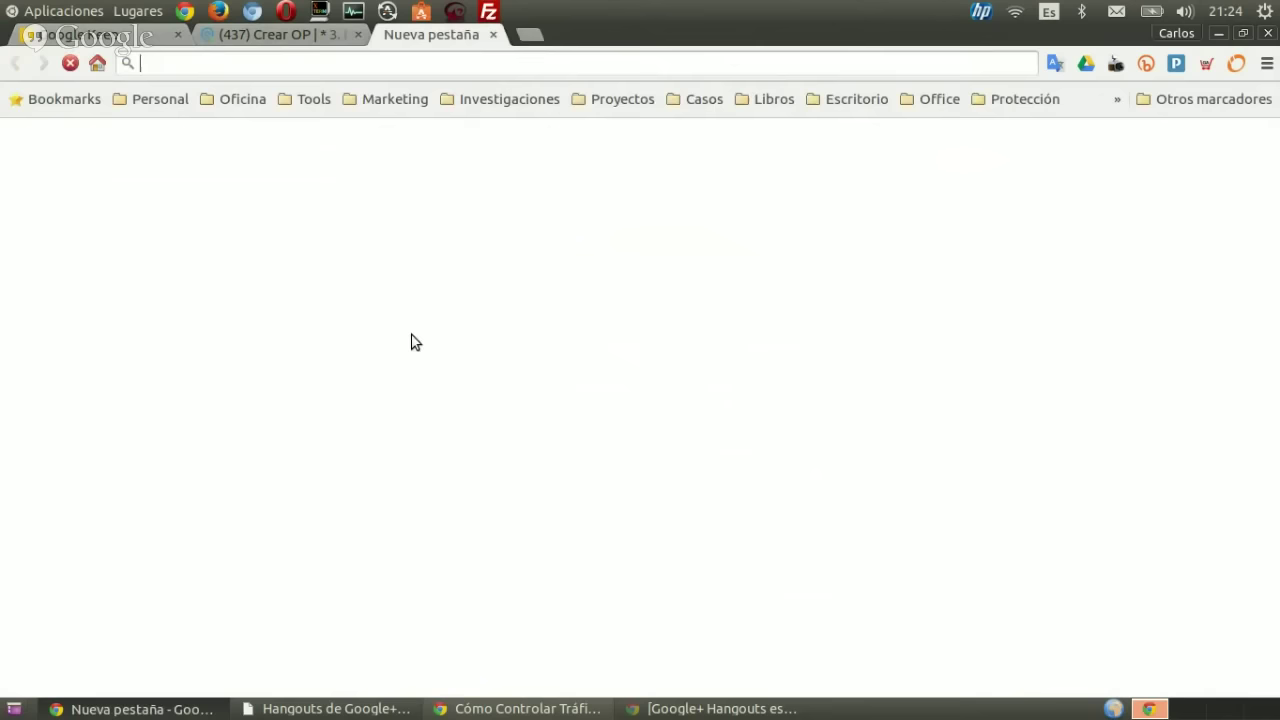
{"action": "key", "text": "ctrl+v"}
{"action": "key", "text": "Return"}
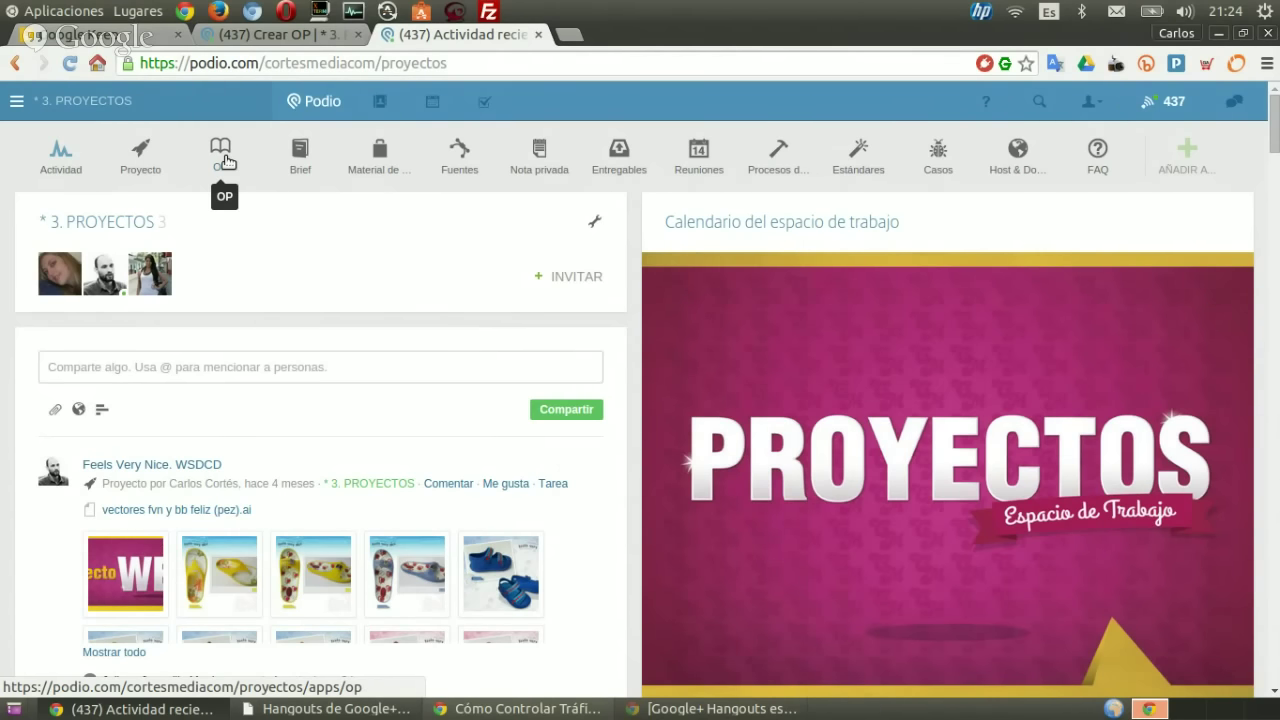
- Go back to the Crear OP form, close it, and return to the Google Keep note
{"action": "left_click", "coordinate": [300, 34]}
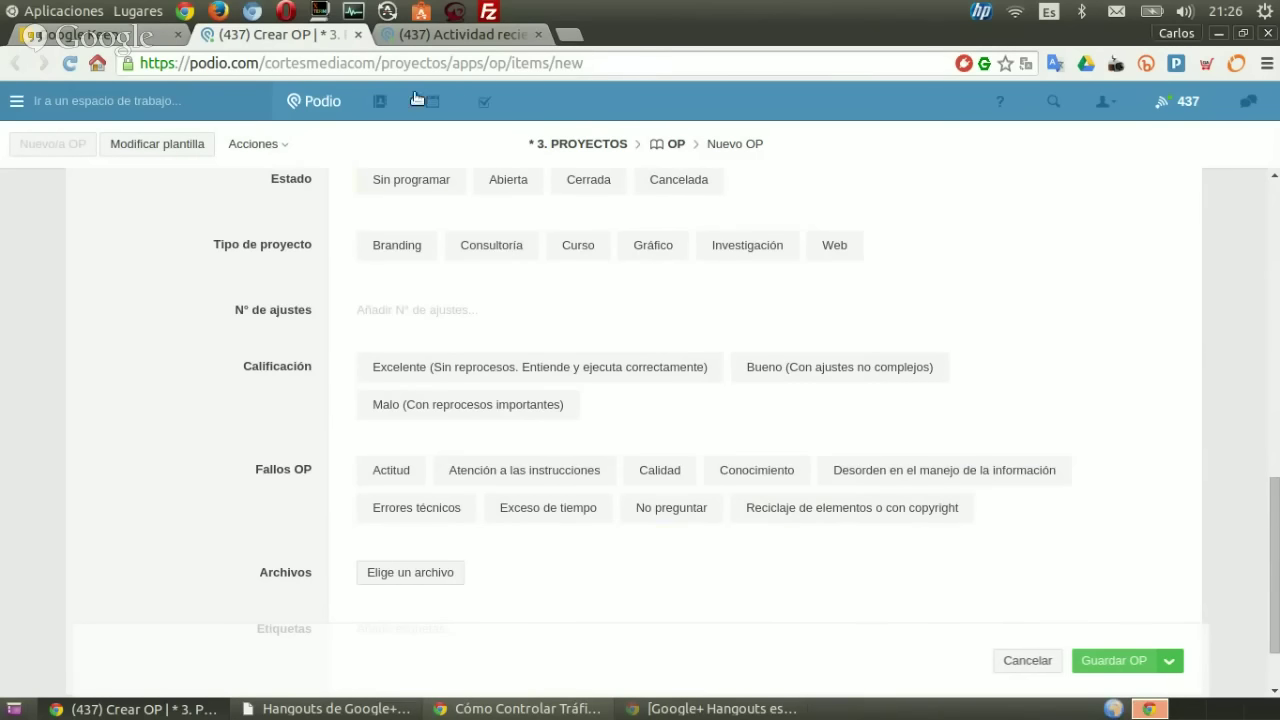
{"action": "left_click", "coordinate": [358, 35]}
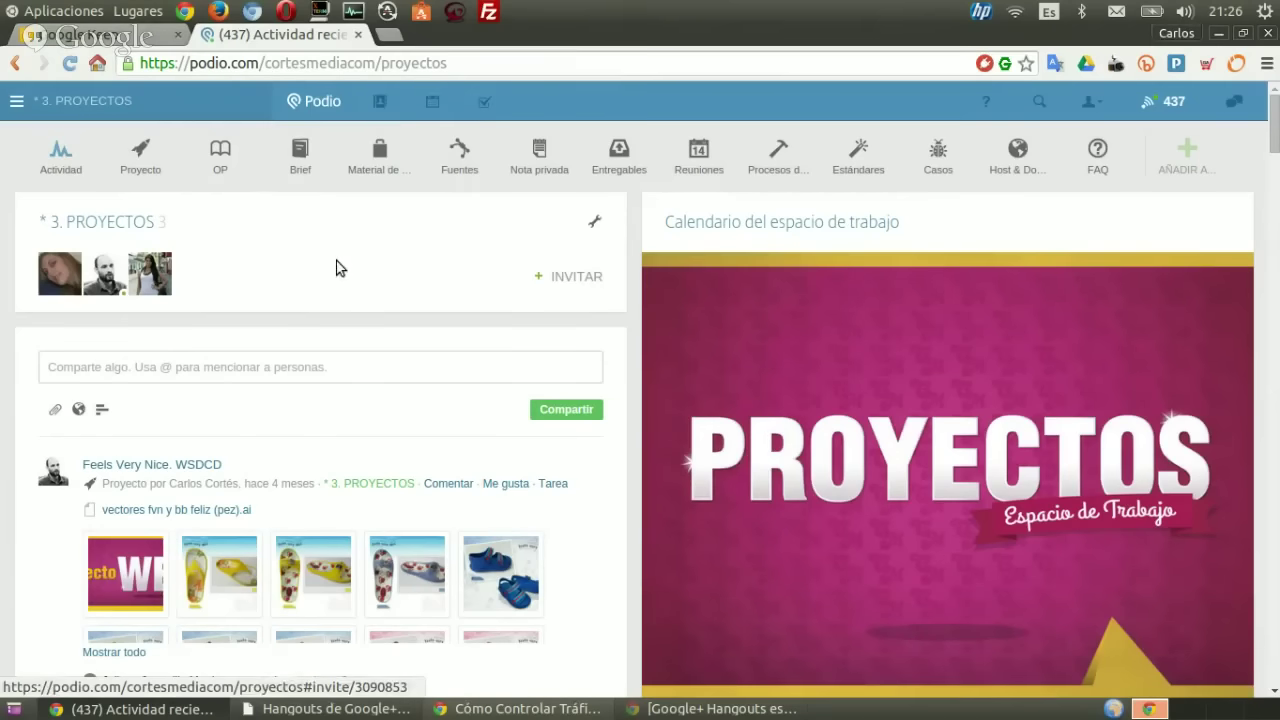
{"action": "left_click", "coordinate": [146, 40]}
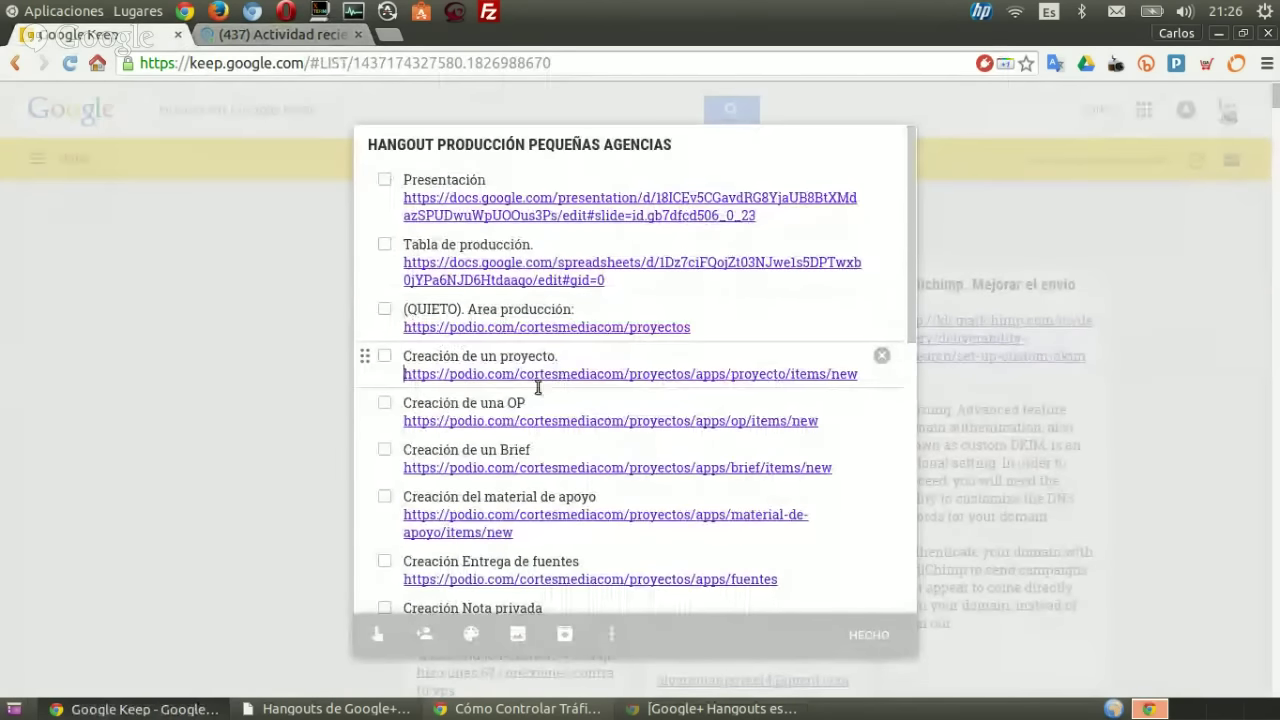
- Open the Creación de un Brief link from the note and close the Proyectos workspace activity page
{"action": "mouse_move", "coordinate": [503, 468]}
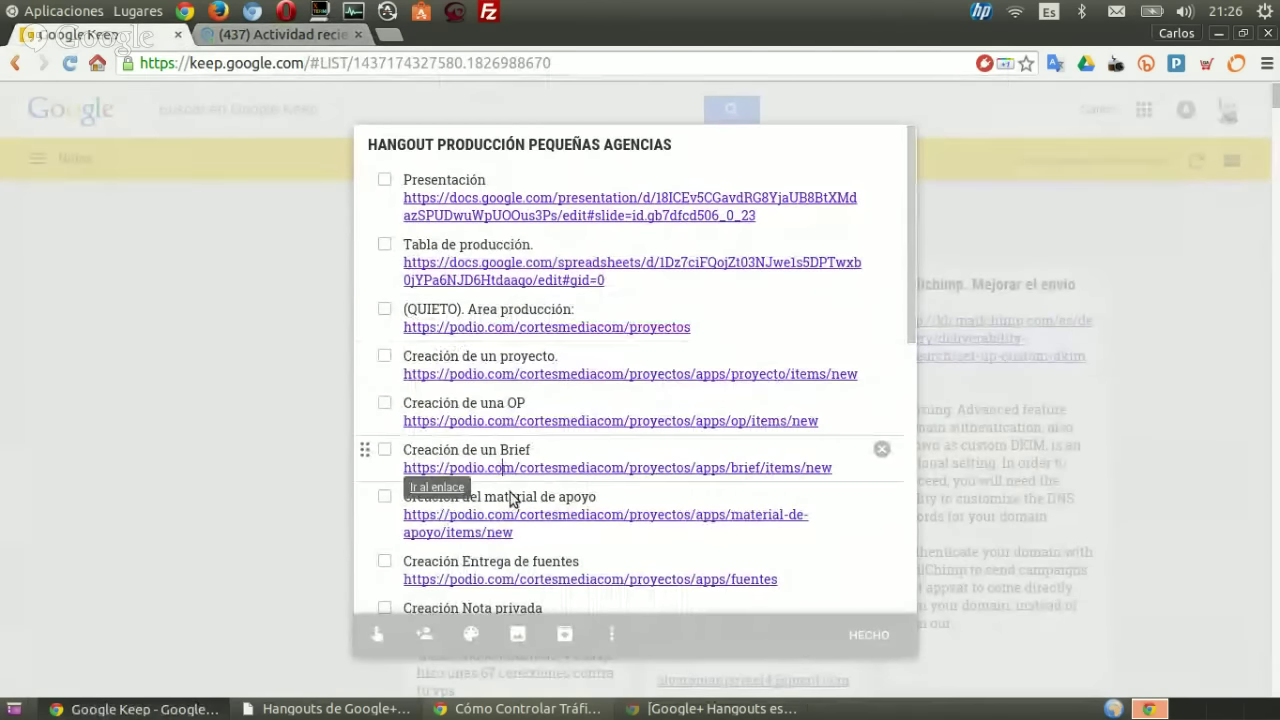
{"action": "left_click", "coordinate": [440, 491]}
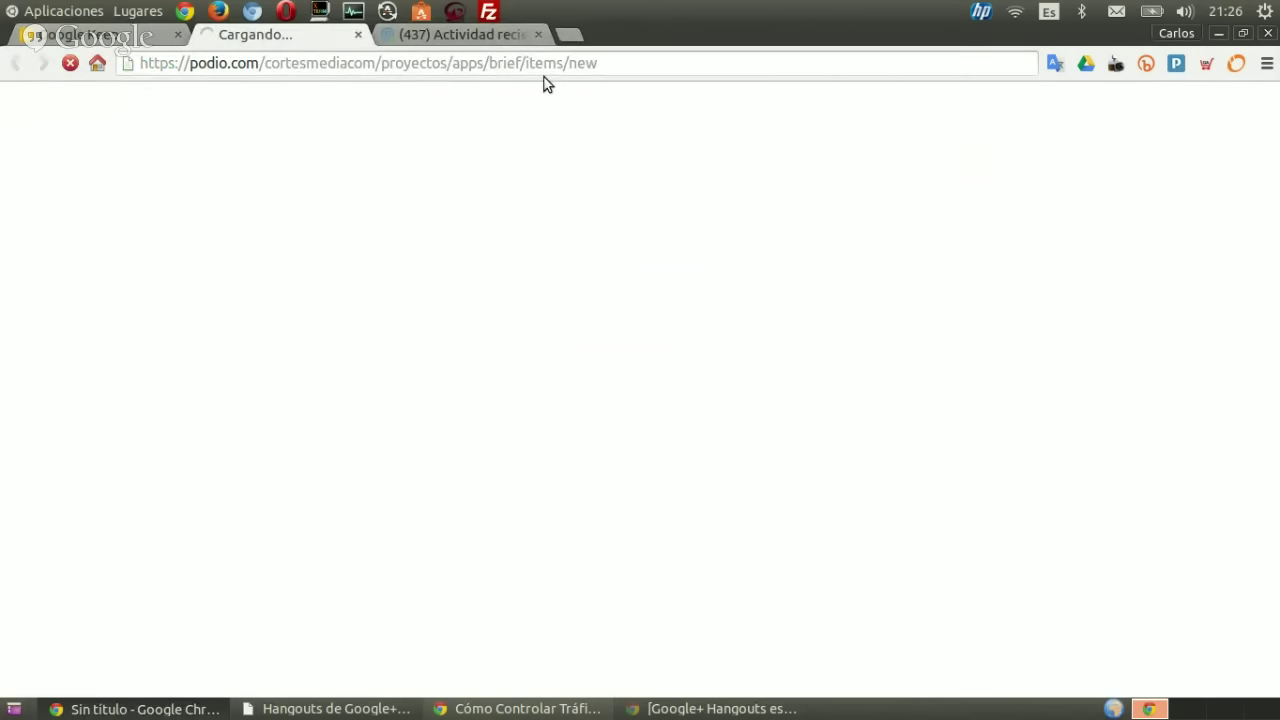
{"action": "left_click", "coordinate": [538, 34]}
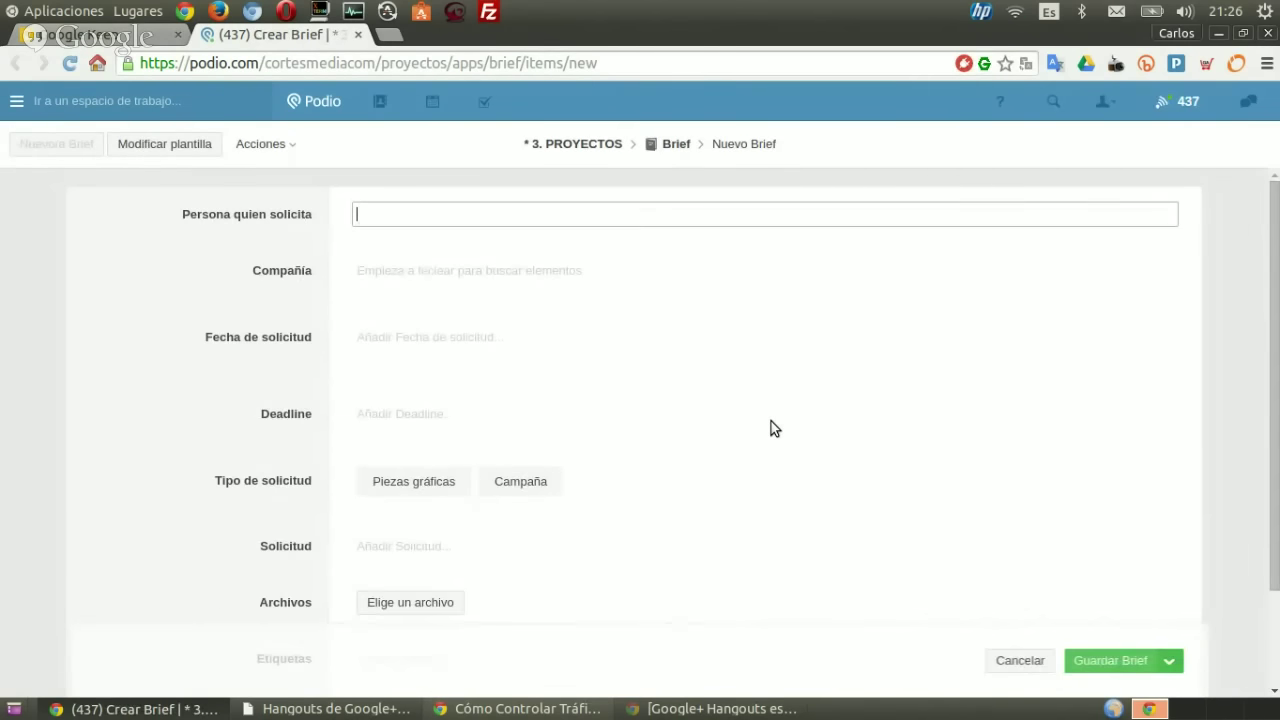
- Look through the new Brief form's fields, and abandon the form without saving
{"action": "scroll", "coordinate": [771, 428], "scroll_direction": "down", "scroll_amount": 2}
{"action": "scroll", "coordinate": [771, 428], "scroll_direction": "up", "scroll_amount": 2}
{"action": "left_click", "coordinate": [358, 34]}
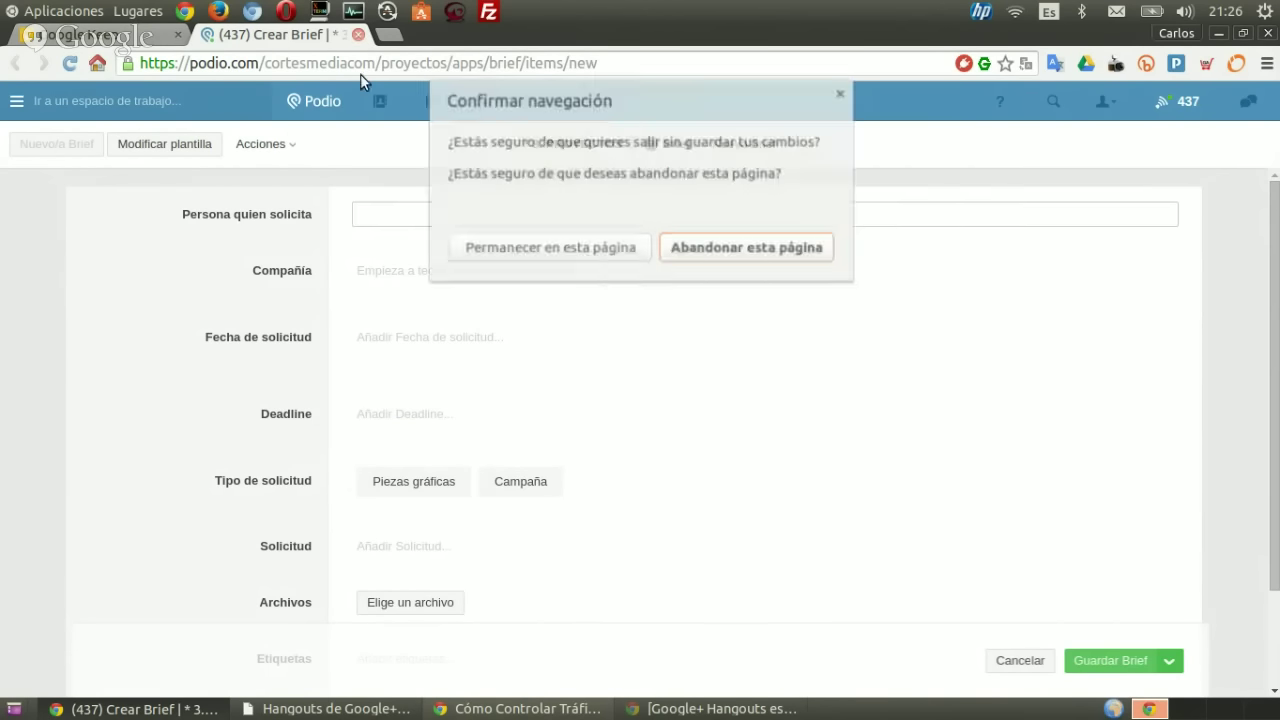
{"action": "left_click", "coordinate": [729, 250]}
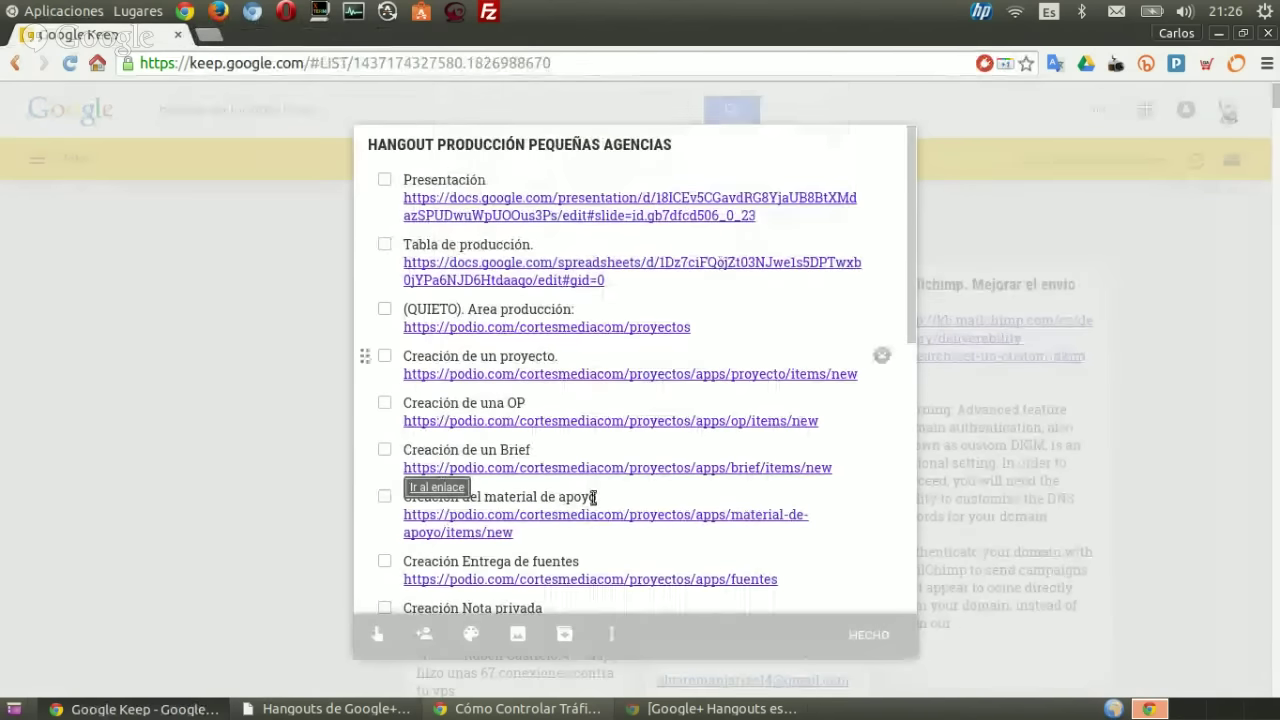
- Copy the Creación del material de apoyo link from the Google Keep note and open it on a new browser page
{"action": "left_click", "coordinate": [514, 514]}
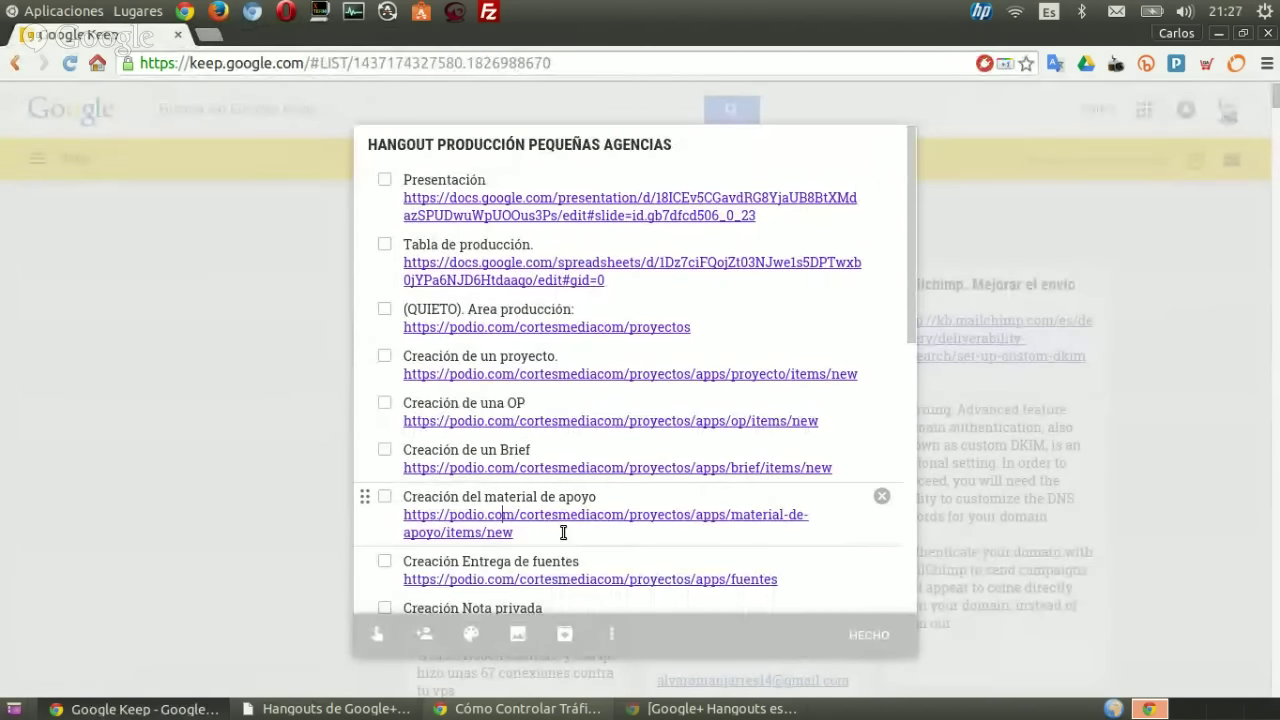
{"action": "left_click_drag", "start_coordinate": [540, 531], "coordinate": [393, 514]}
{"action": "key", "text": "ctrl+t"}
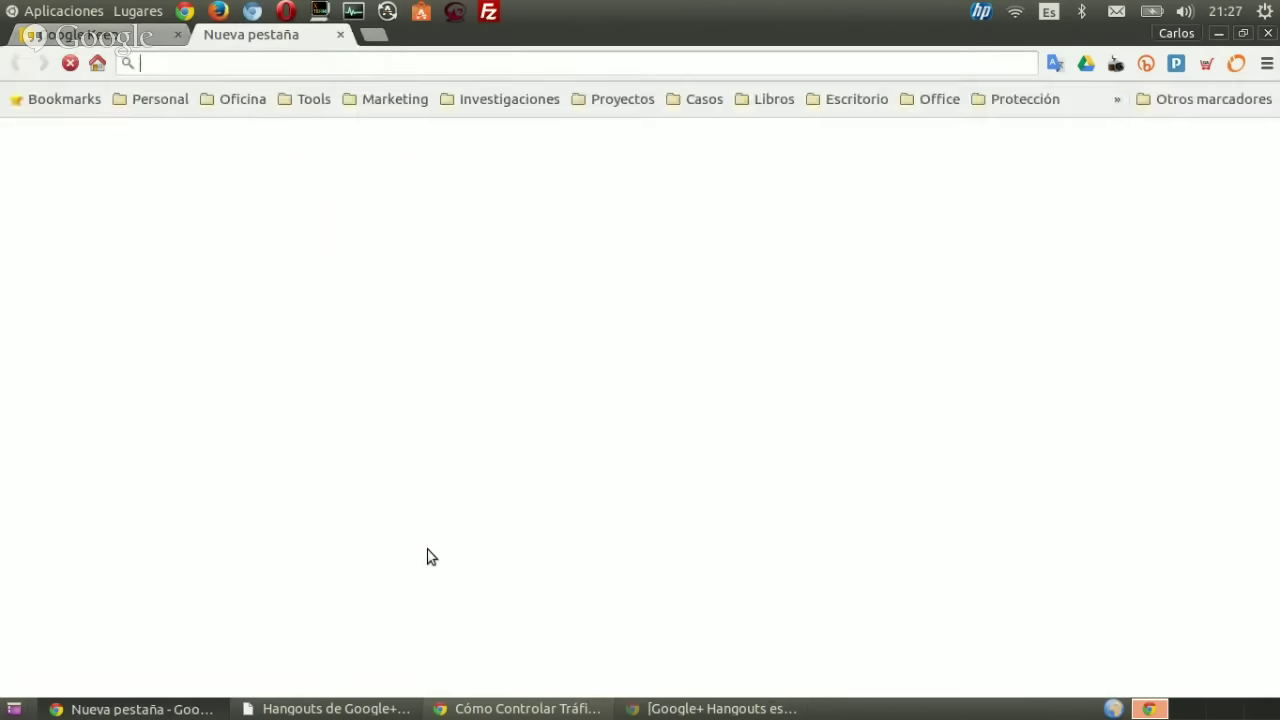
{"action": "type", "text": "https://podio.com/cortesmediacom/proyectos/apps/material-de-apoyo/items/new"}
{"action": "key", "text": "Return"}
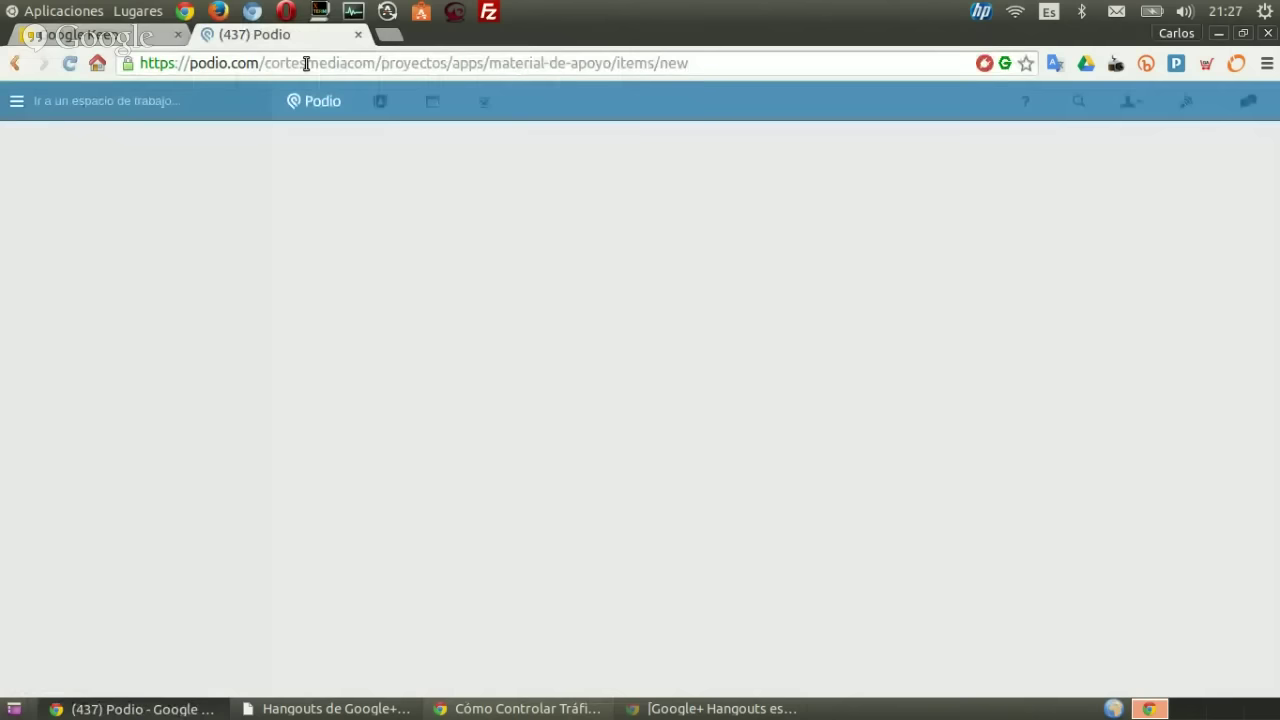
- Open the Area producción link from the note and display the Proyectos workspace activity page ahead of the Material de apoyo form
{"action": "left_click", "coordinate": [113, 41]}
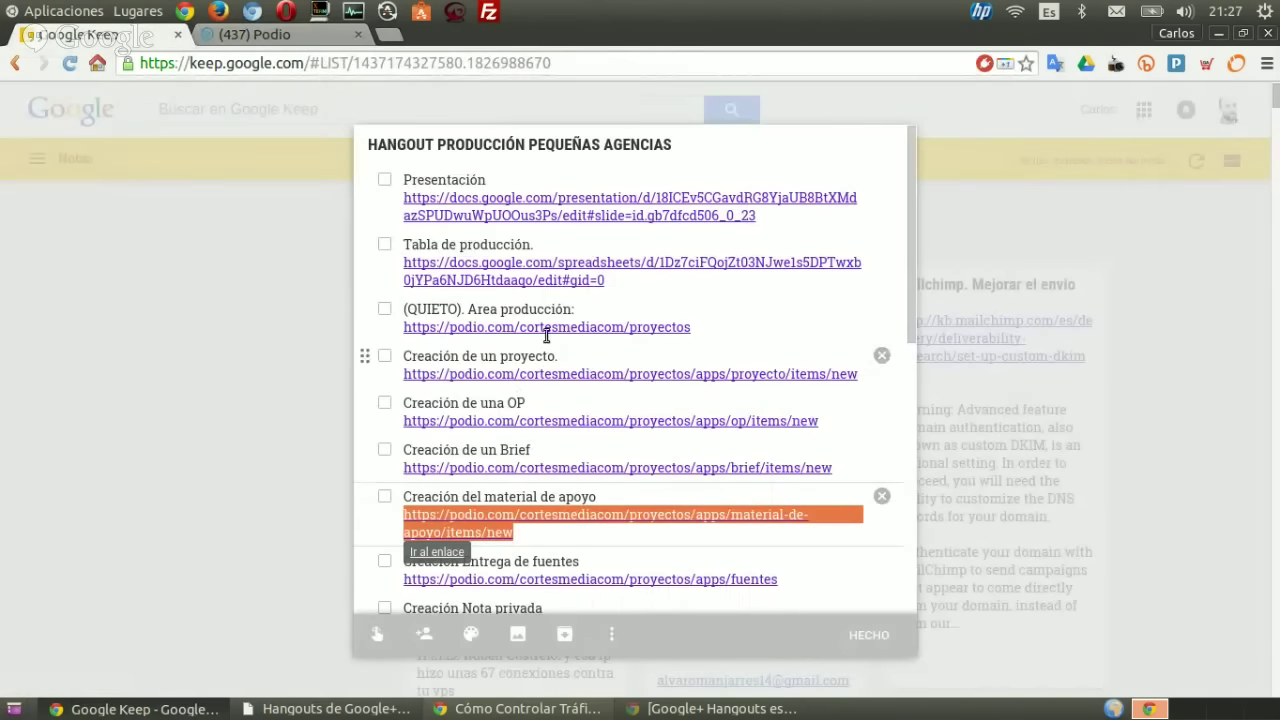
{"action": "left_click", "coordinate": [527, 267]}
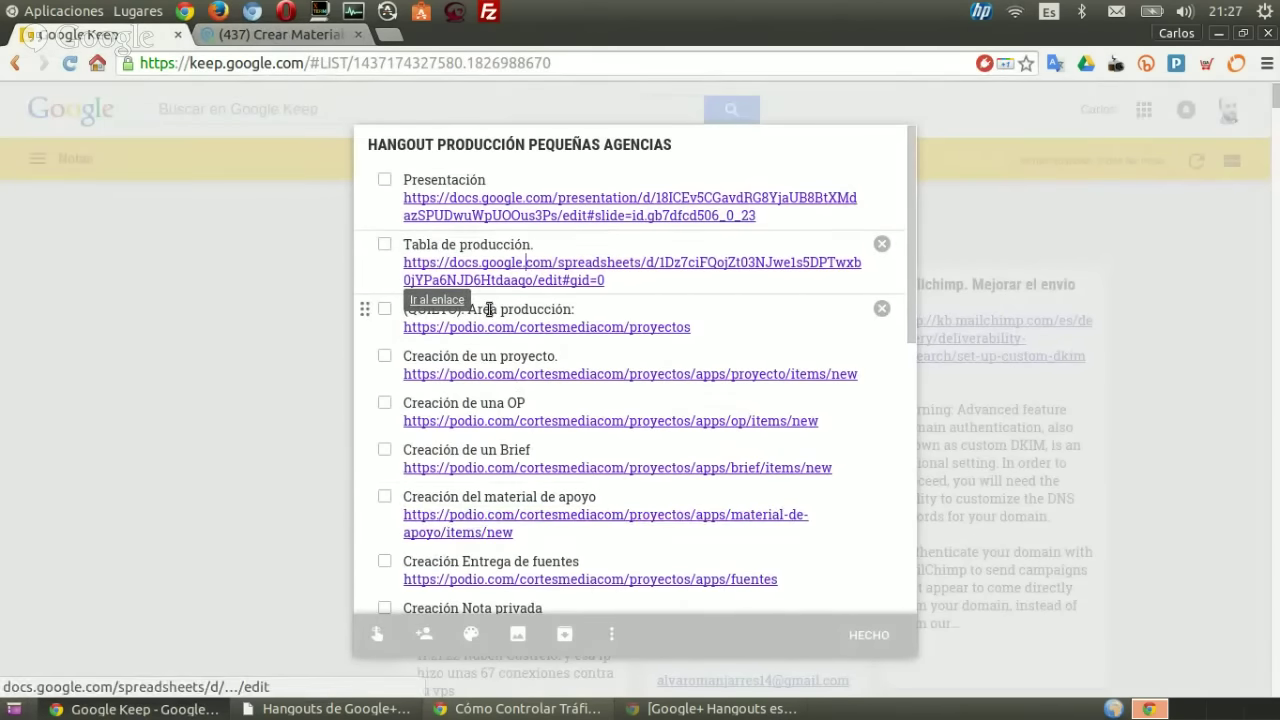
{"action": "left_click", "coordinate": [671, 342]}
{"action": "left_click", "coordinate": [672, 327]}
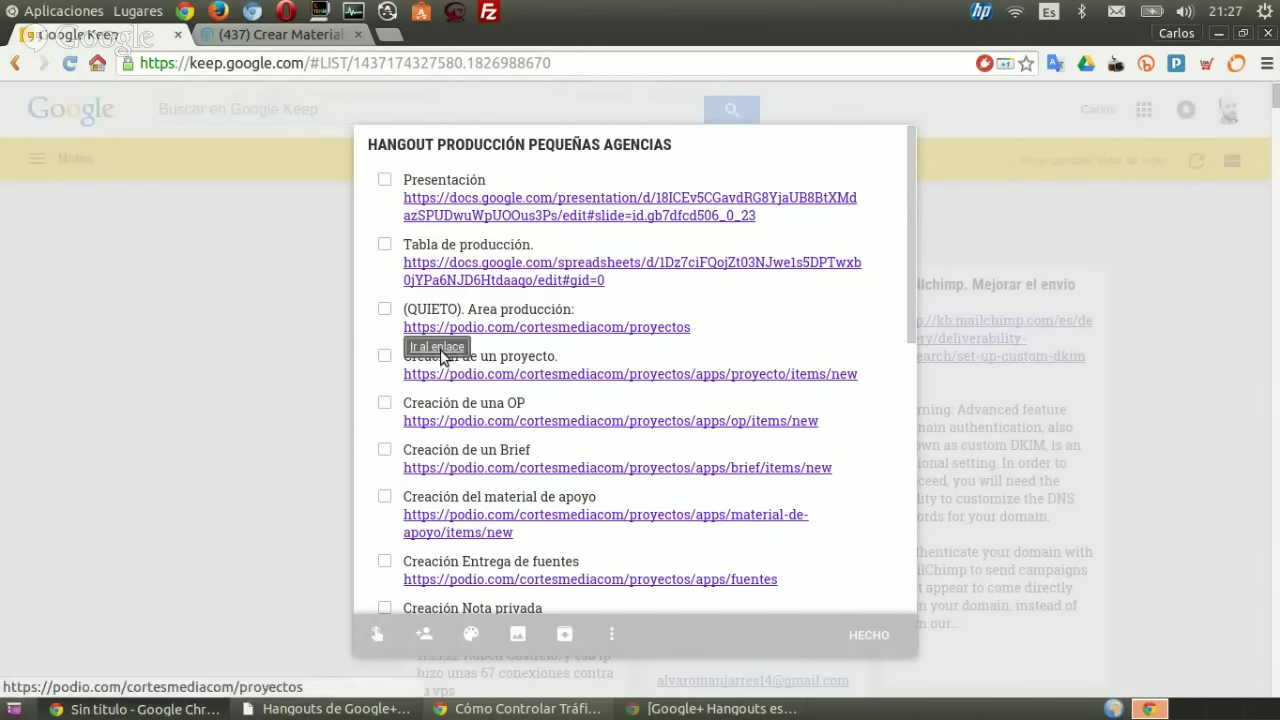
{"action": "left_click", "coordinate": [446, 356]}
{"action": "left_click", "coordinate": [388, 44]}
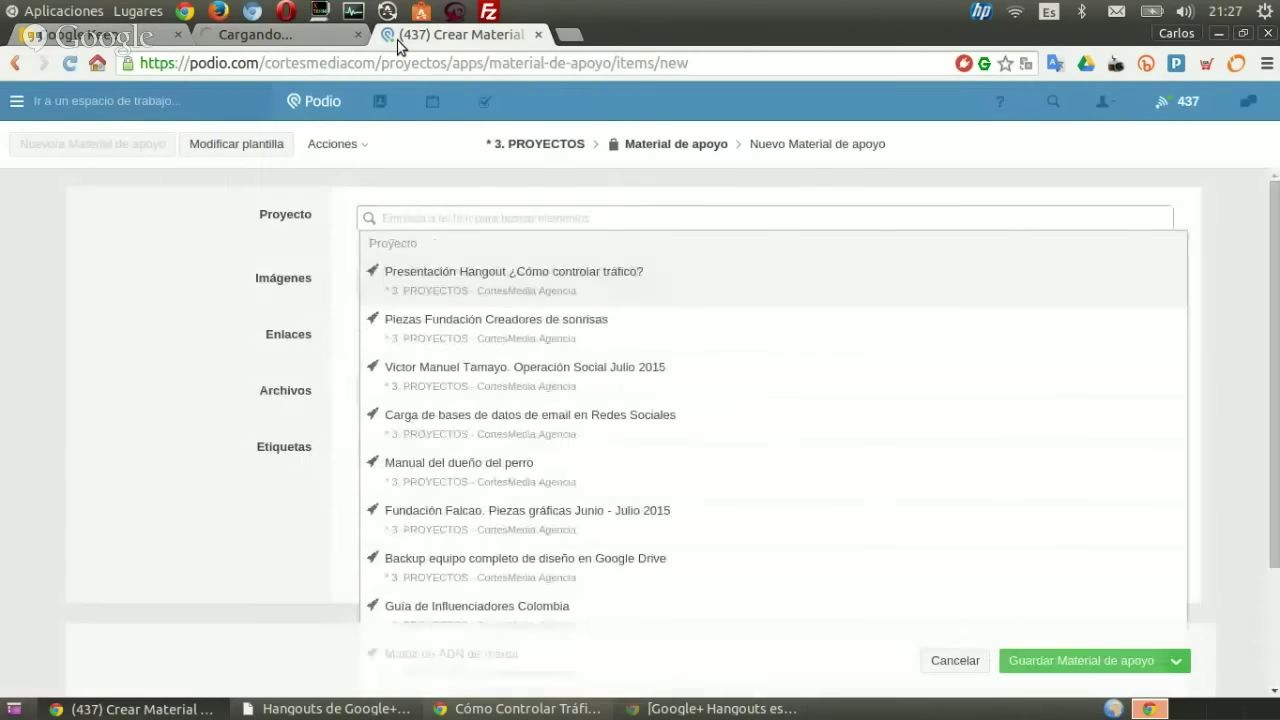
{"action": "left_click", "coordinate": [298, 35]}
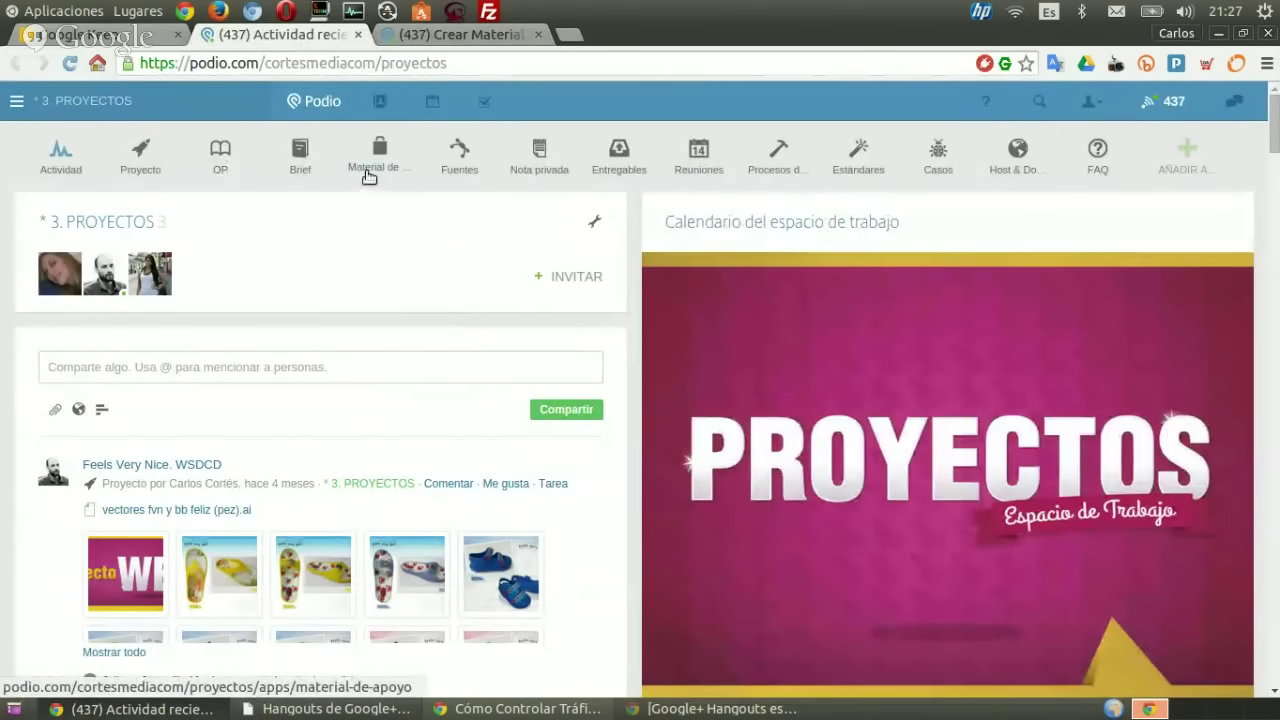
- Link the project "Fundación Falcao. Piezas gráficas Junio - Julio 2015" in the new Material de apoyo form, and close the form without saving
{"action": "left_click", "coordinate": [458, 34]}
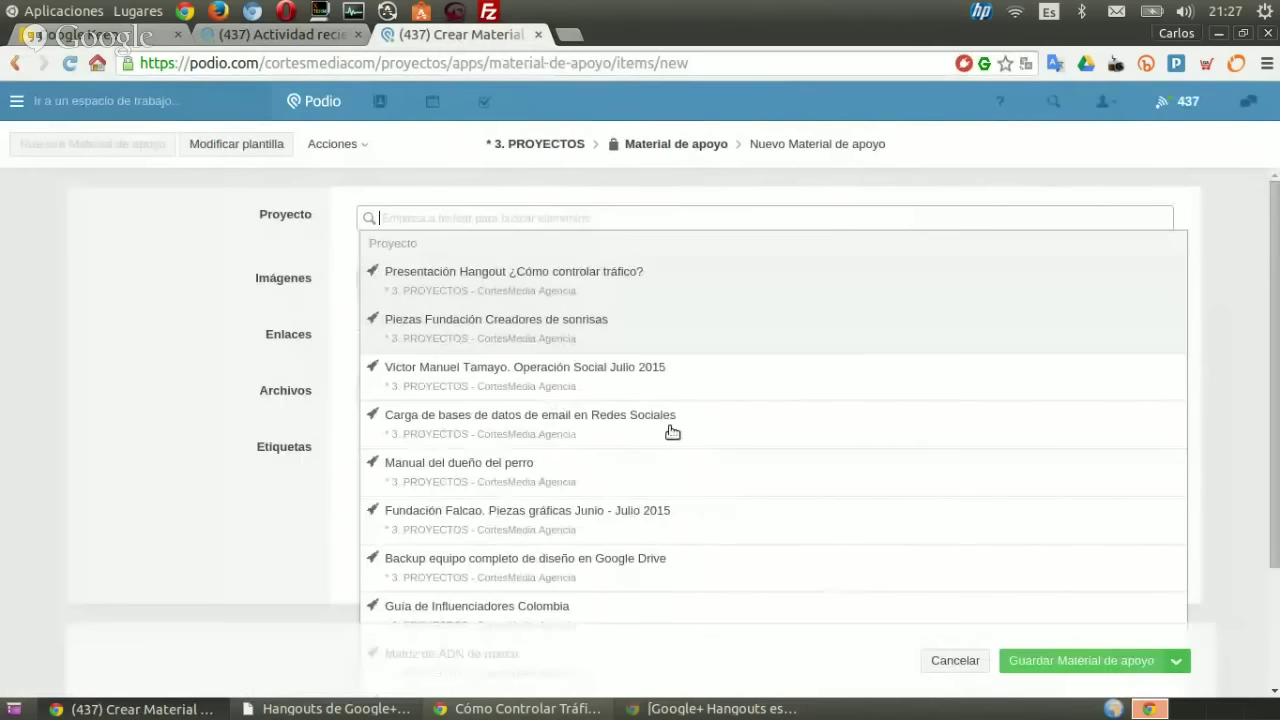
{"action": "left_click", "coordinate": [343, 215]}
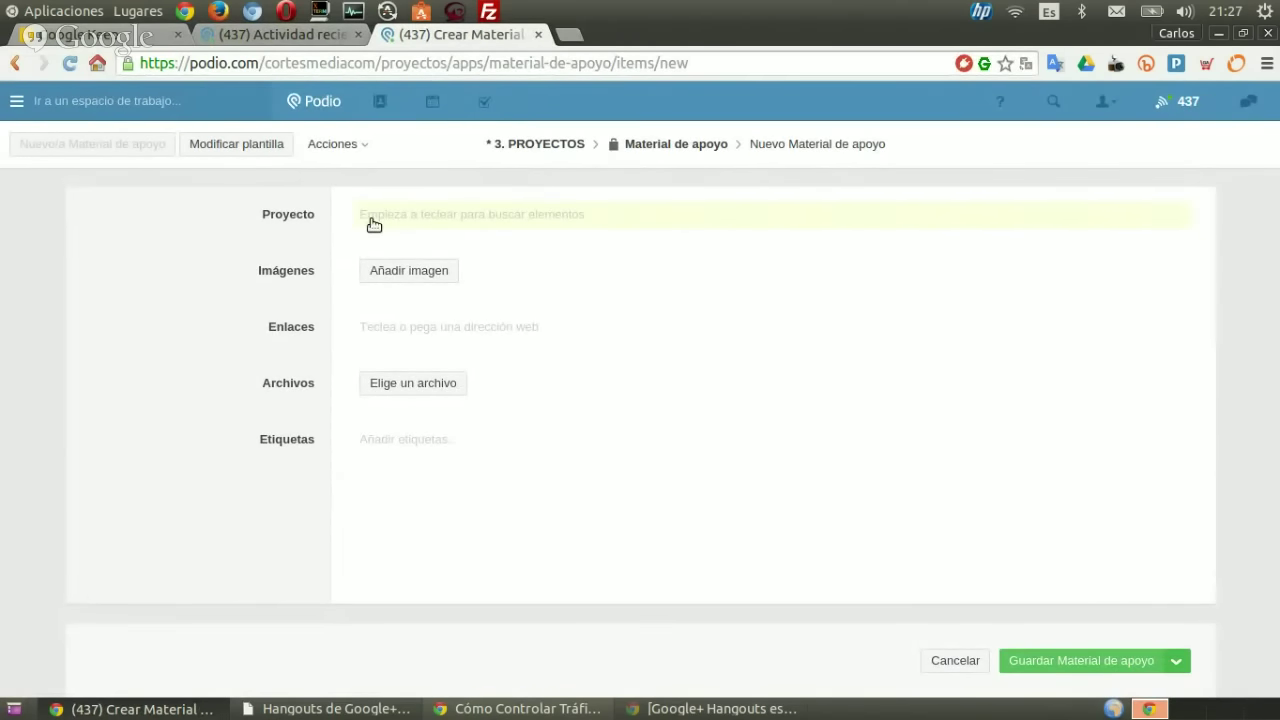
{"action": "left_click", "coordinate": [370, 222]}
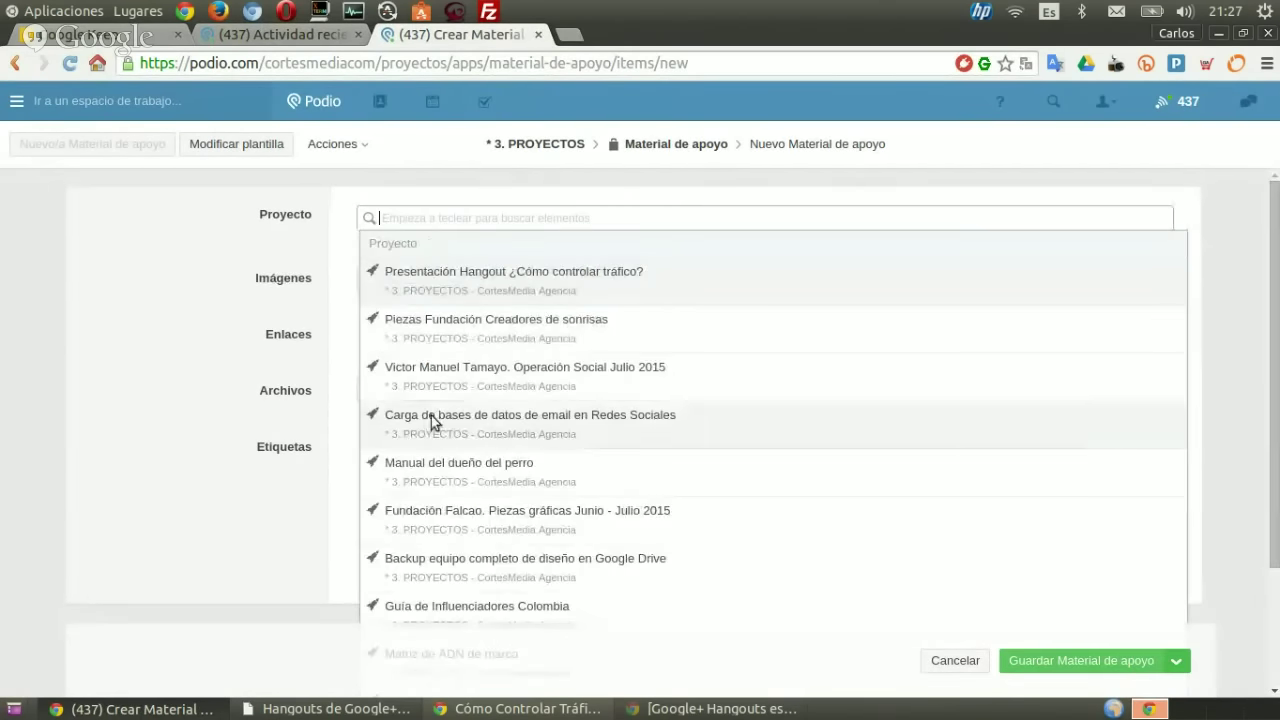
{"action": "left_click", "coordinate": [510, 527]}
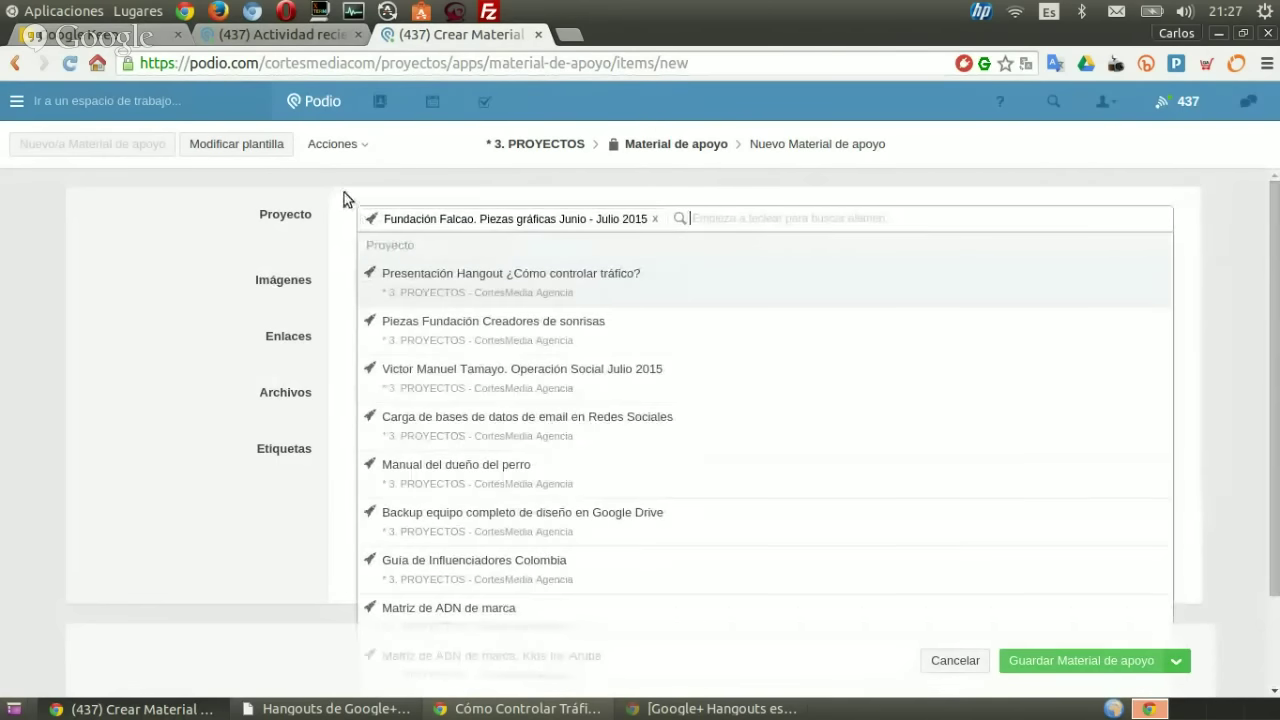
{"action": "left_click", "coordinate": [440, 366]}
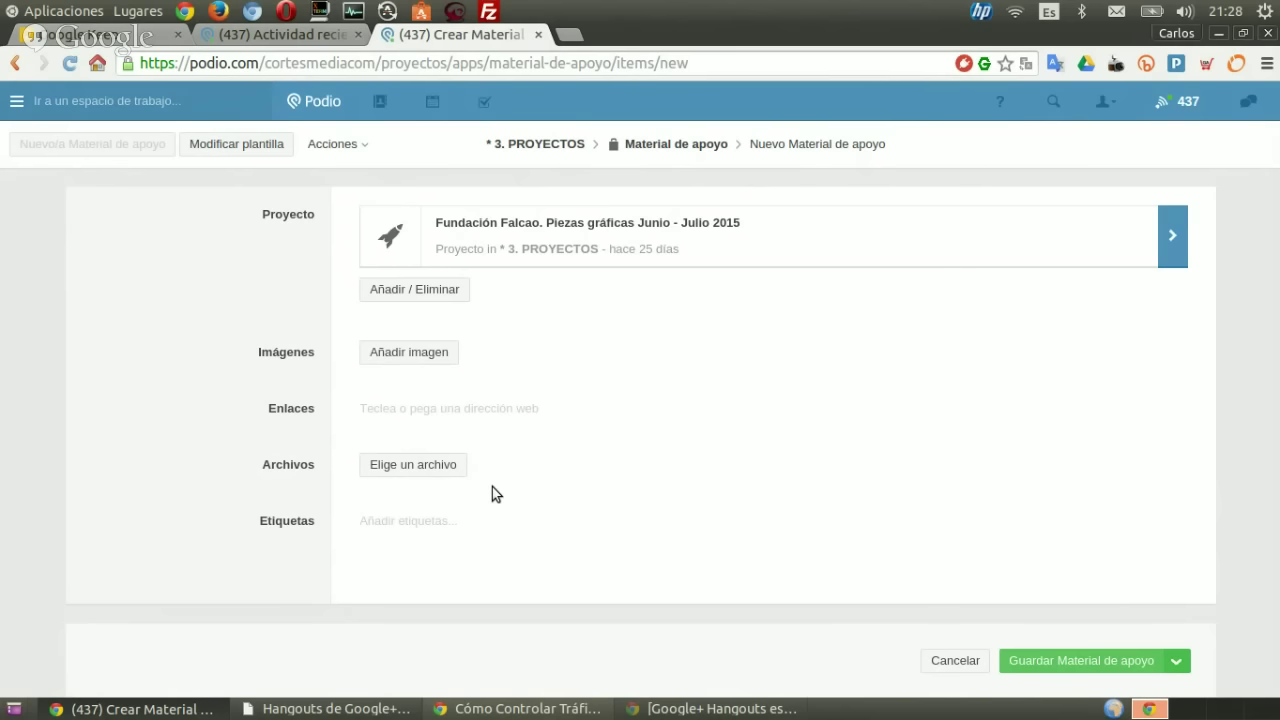
{"action": "left_click", "coordinate": [539, 35]}
{"action": "left_click", "coordinate": [714, 255]}
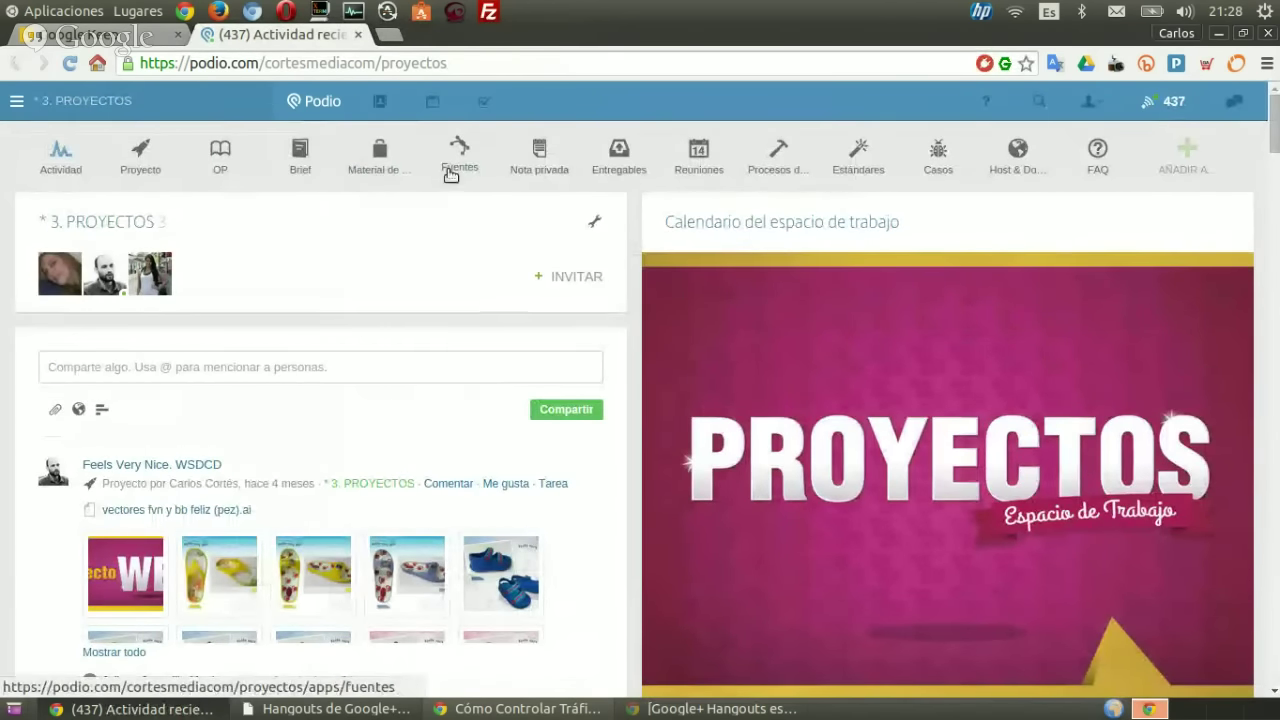
- Open the Creación Entrega de fuentes link from the note, and look over a blank Fuentes form without saving it
{"action": "left_click", "coordinate": [88, 34]}
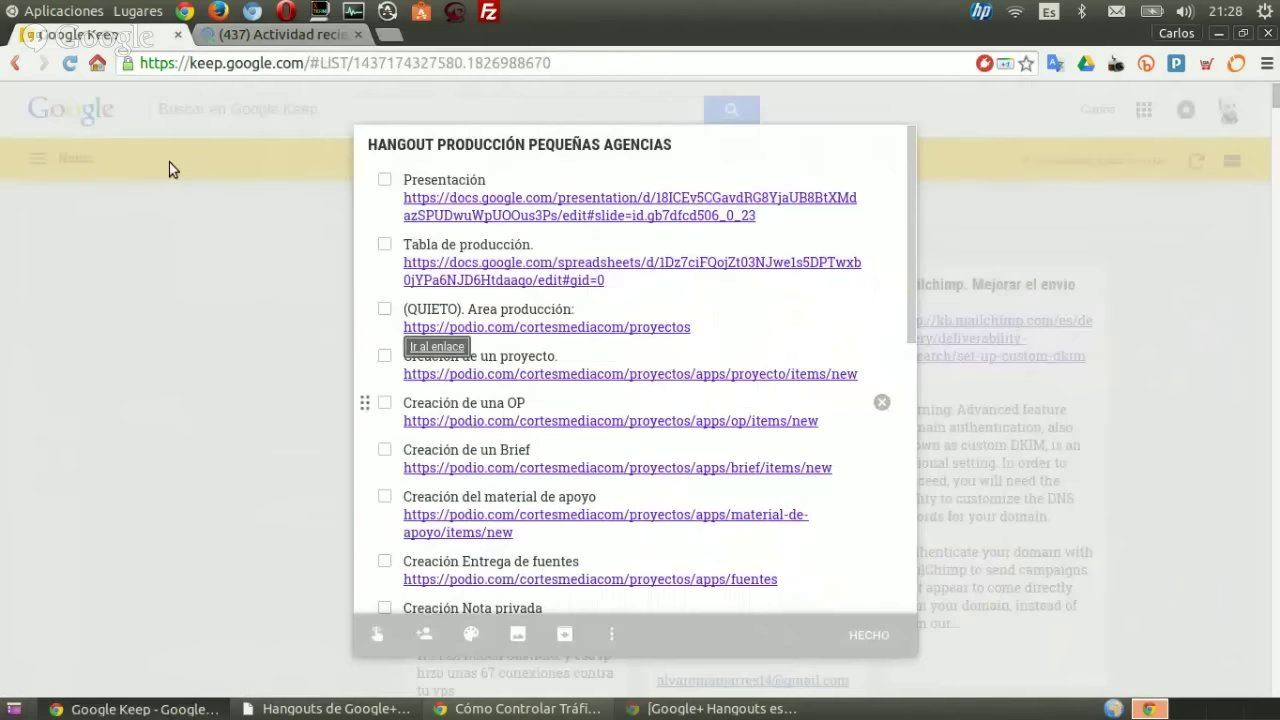
{"action": "scroll", "coordinate": [510, 512], "scroll_direction": "down", "scroll_amount": 2}
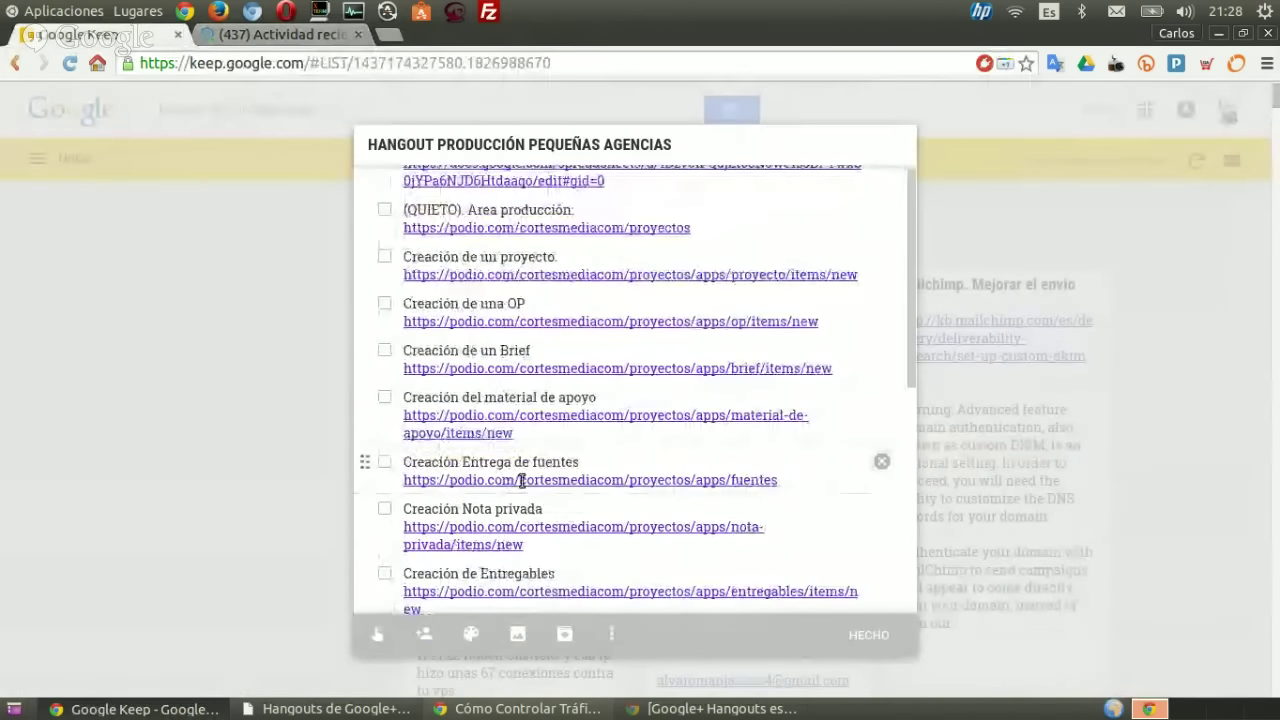
{"action": "left_click", "coordinate": [488, 480]}
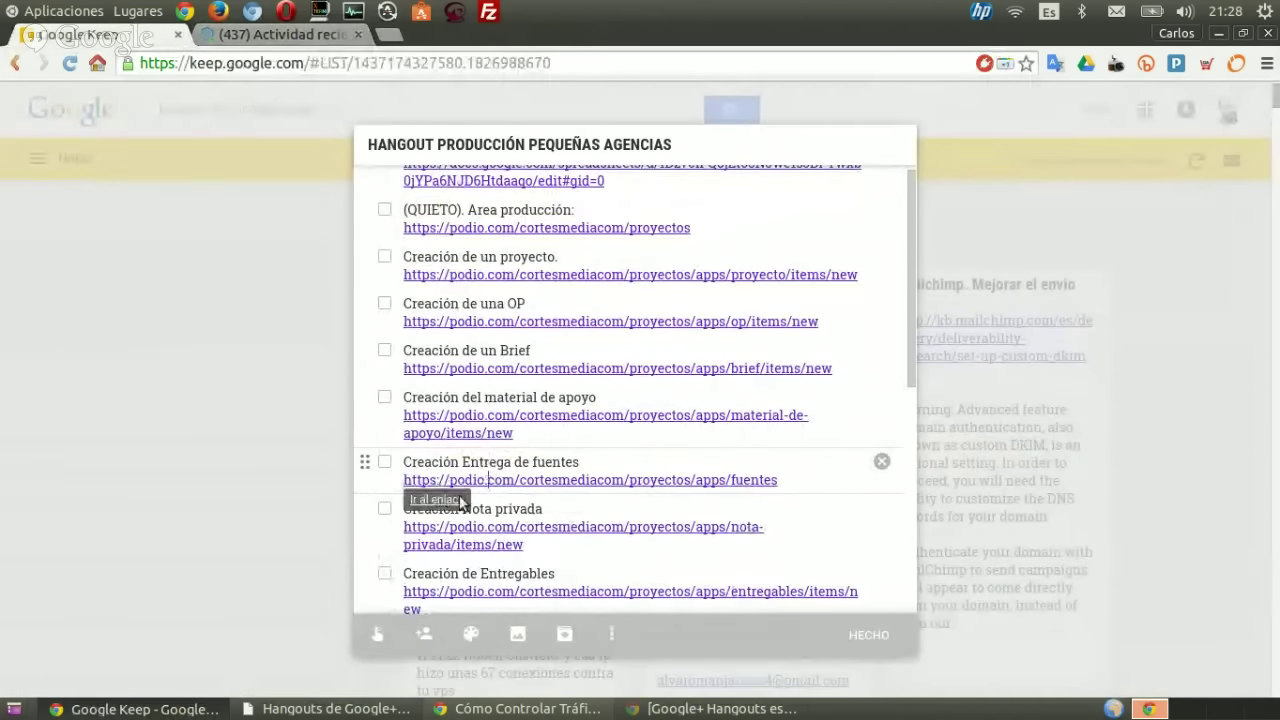
{"action": "left_click", "coordinate": [437, 499]}
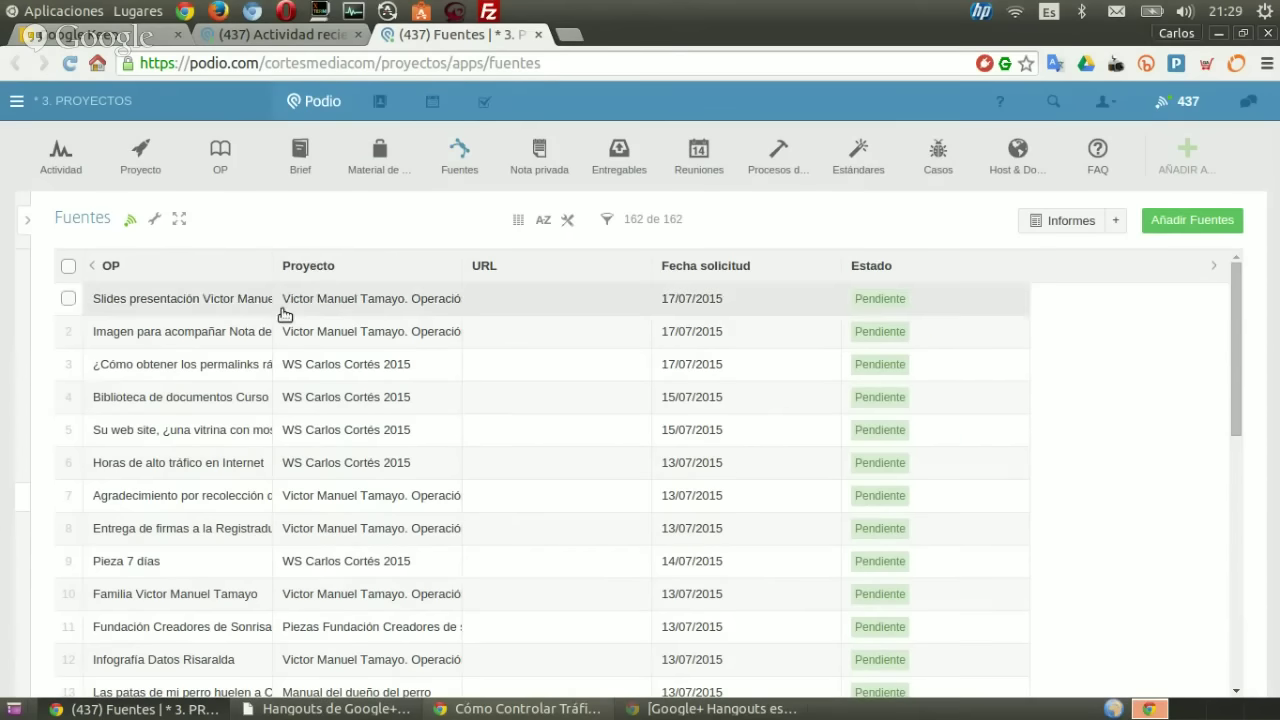
{"action": "left_click", "coordinate": [1178, 222]}
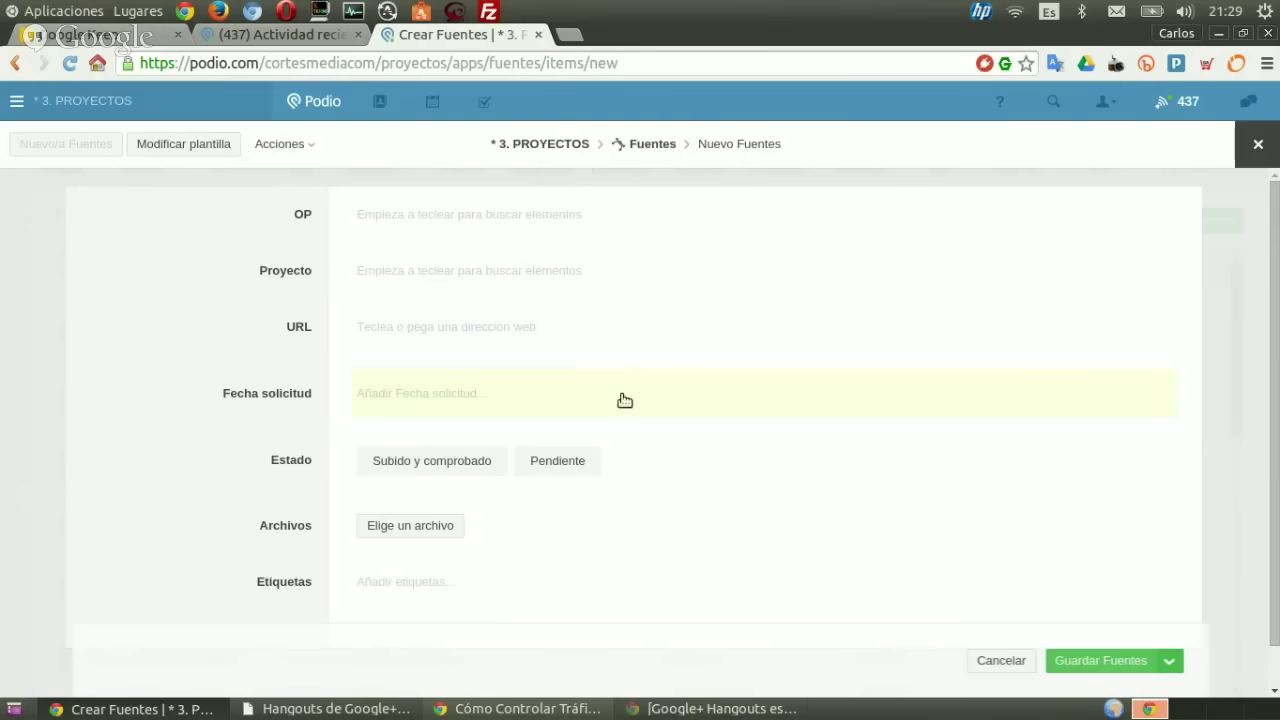
{"action": "left_click", "coordinate": [540, 37]}
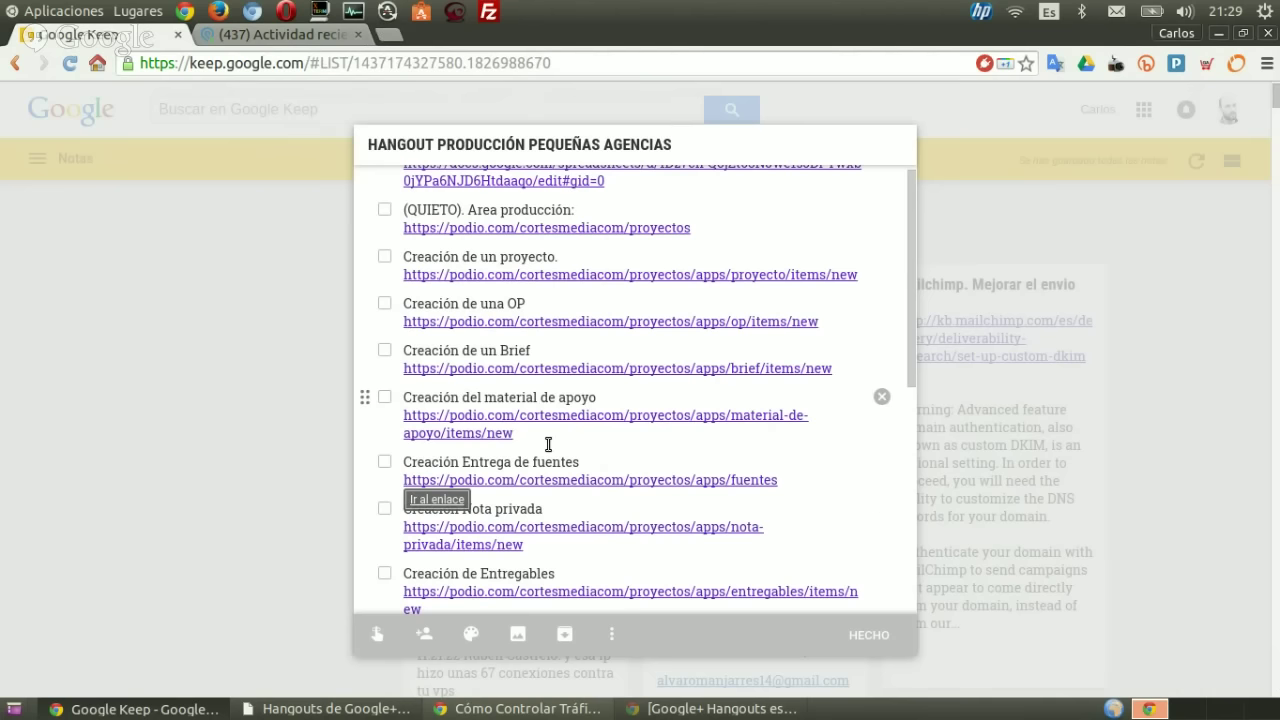
- Open the Creación Nota privada link from the note, and locate the Nota privada app in the Proyectos workspace before returning to the form
{"action": "scroll", "coordinate": [549, 444], "scroll_direction": "down", "scroll_amount": 2}
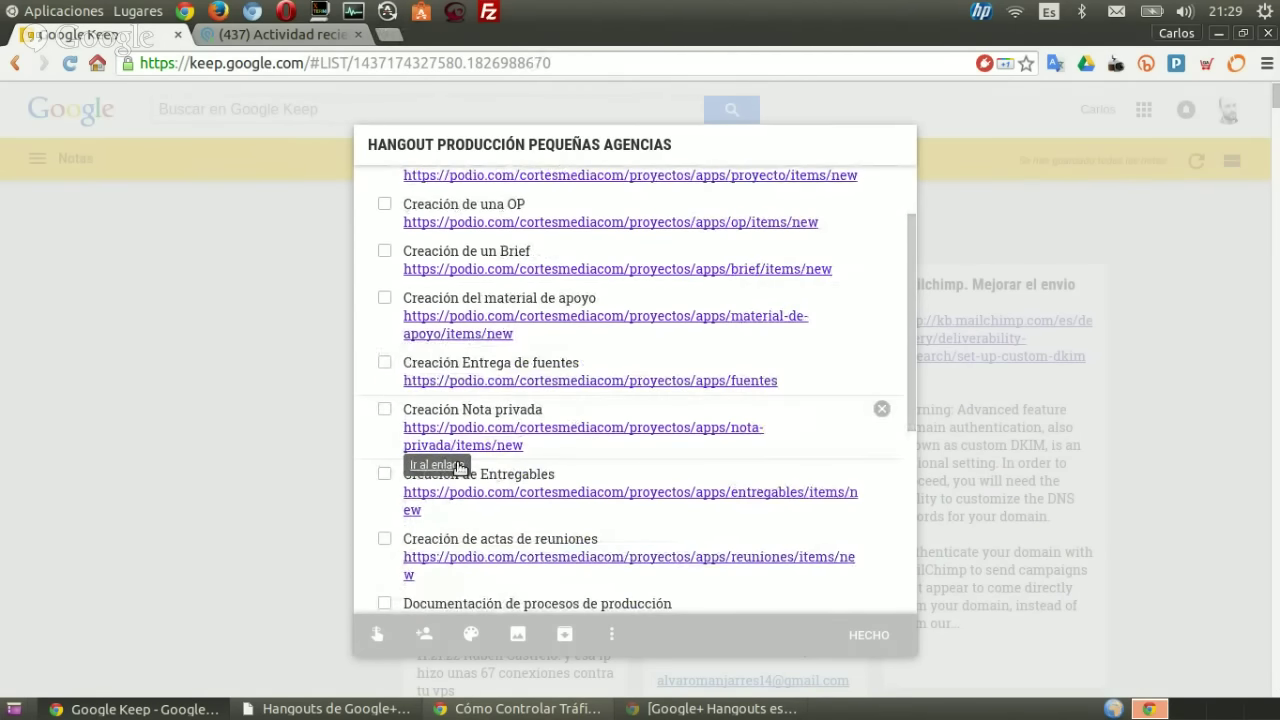
{"action": "left_click", "coordinate": [424, 464]}
{"action": "left_click_drag", "start_coordinate": [455, 36], "coordinate": [280, 36]}
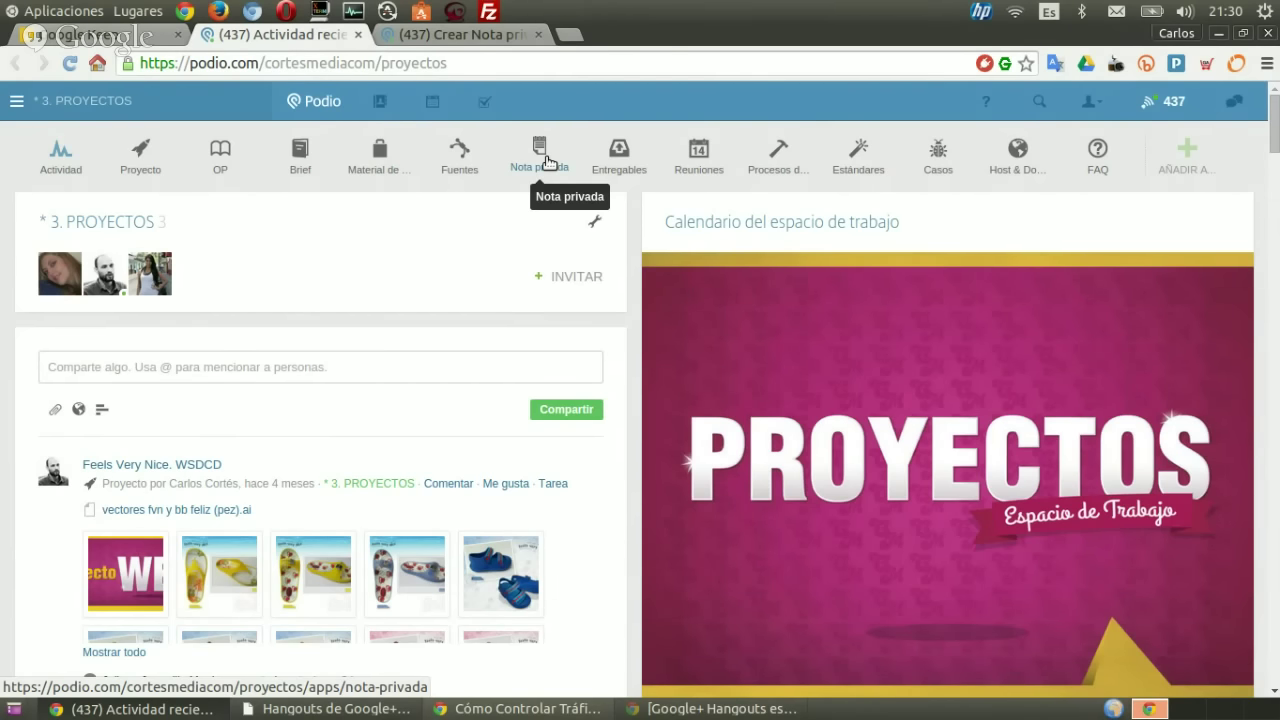
{"action": "left_click", "coordinate": [455, 37]}
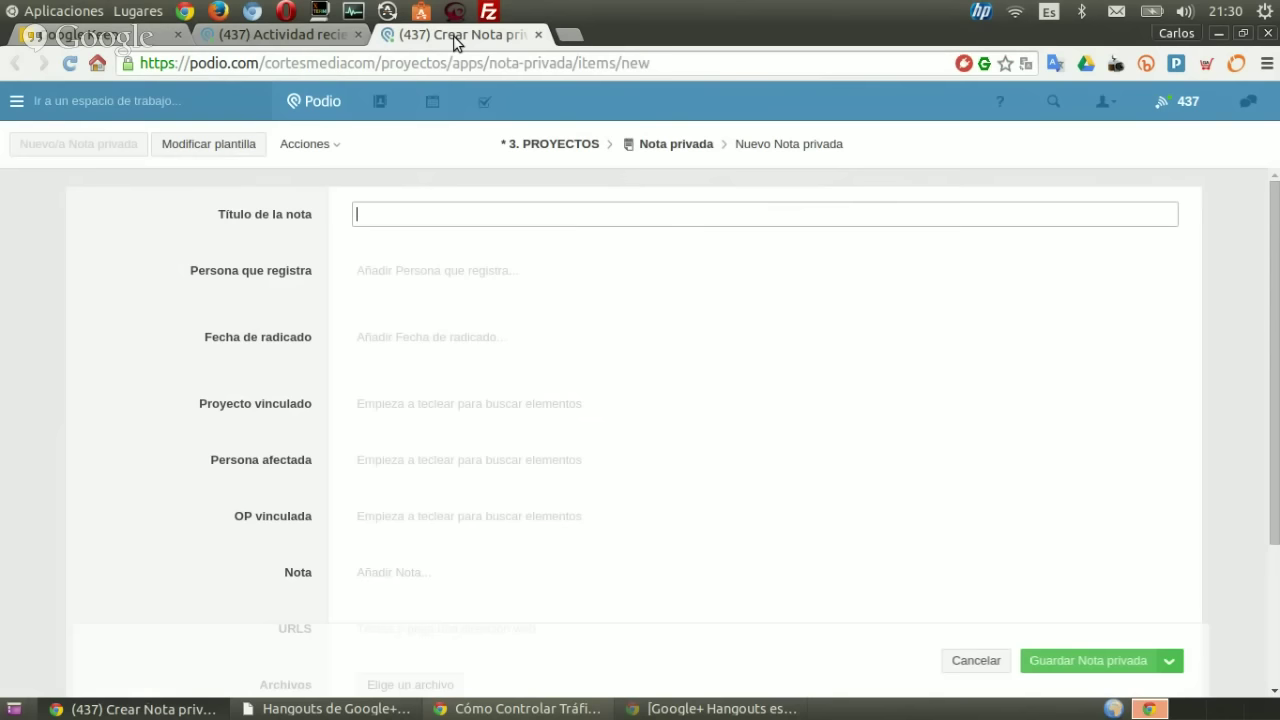
- Look through the new Nota privada form's fields down to Etiquetas, and close the form without saving
{"action": "left_click", "coordinate": [345, 200]}
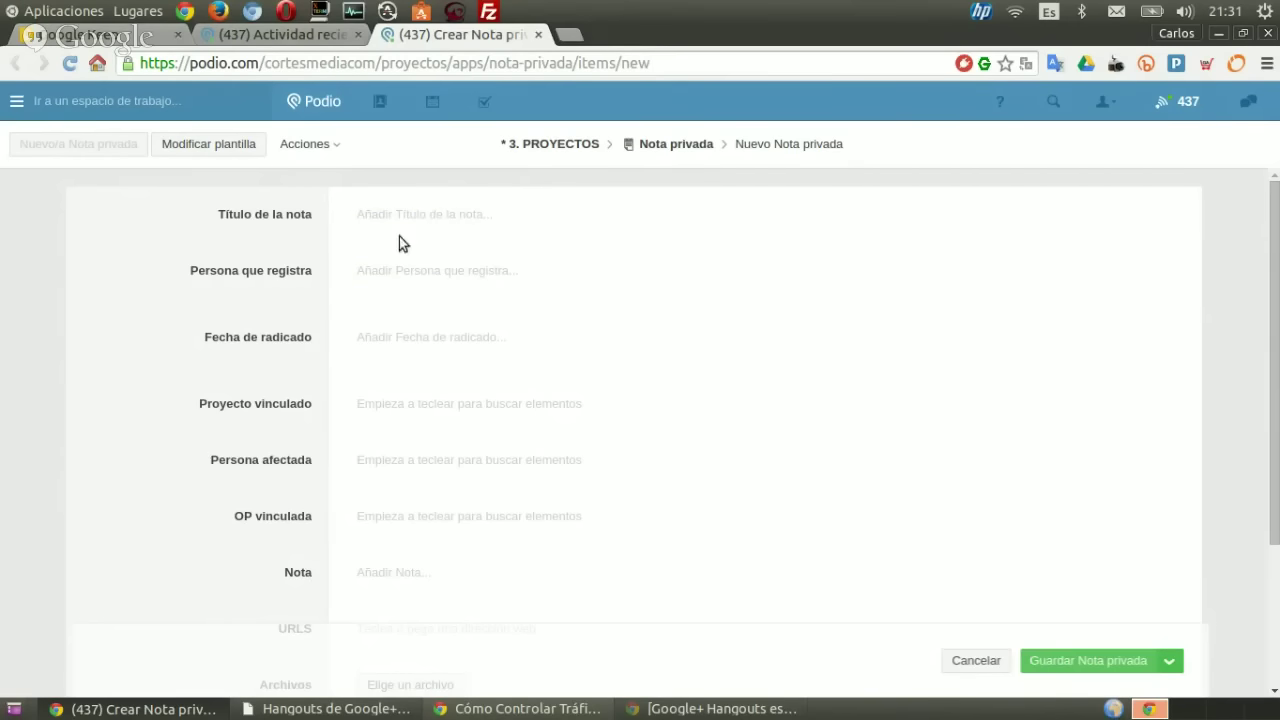
{"action": "scroll", "coordinate": [380, 310], "scroll_direction": "down", "scroll_amount": 1}
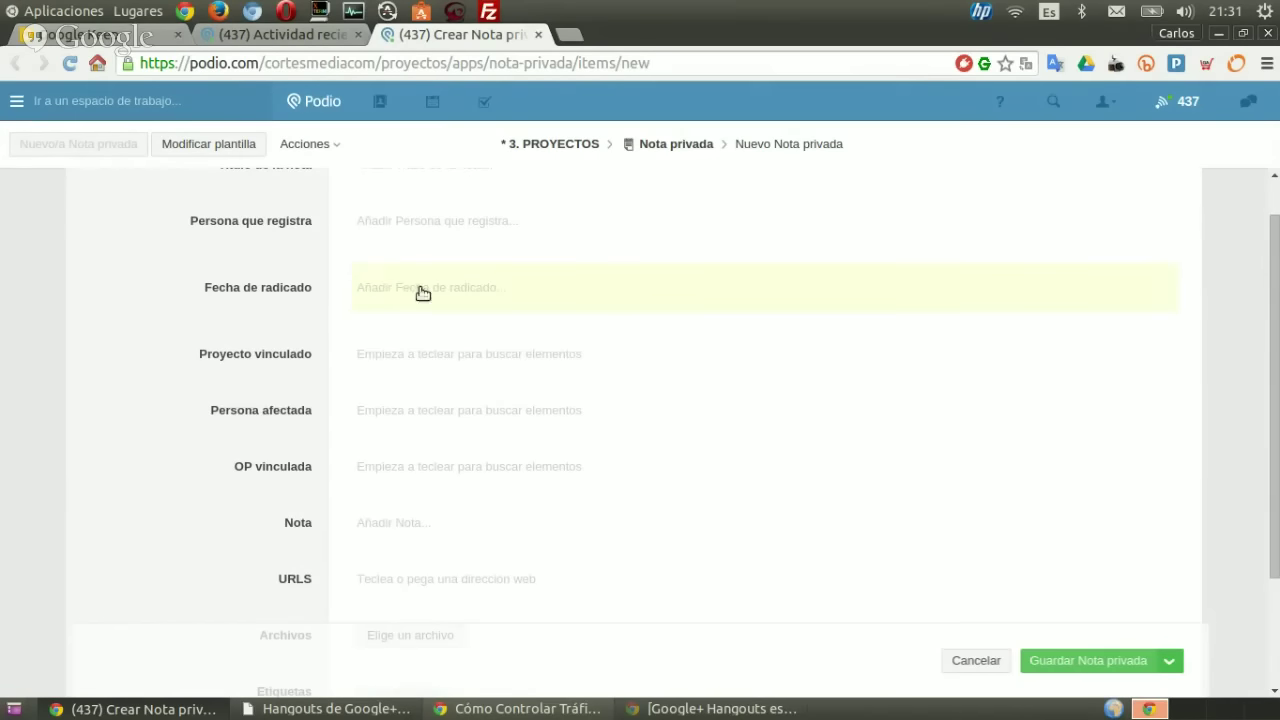
{"action": "scroll", "coordinate": [406, 389], "scroll_direction": "down", "scroll_amount": 1}
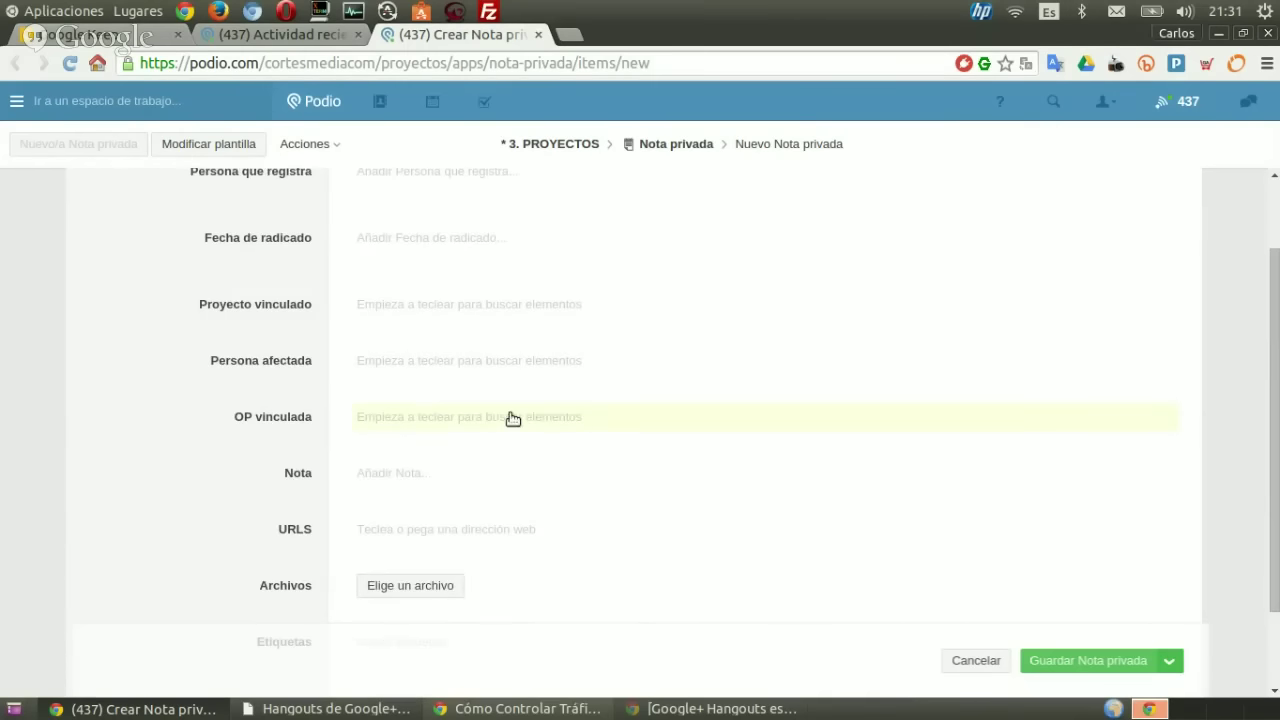
{"action": "scroll", "coordinate": [512, 418], "scroll_direction": "down", "scroll_amount": 2}
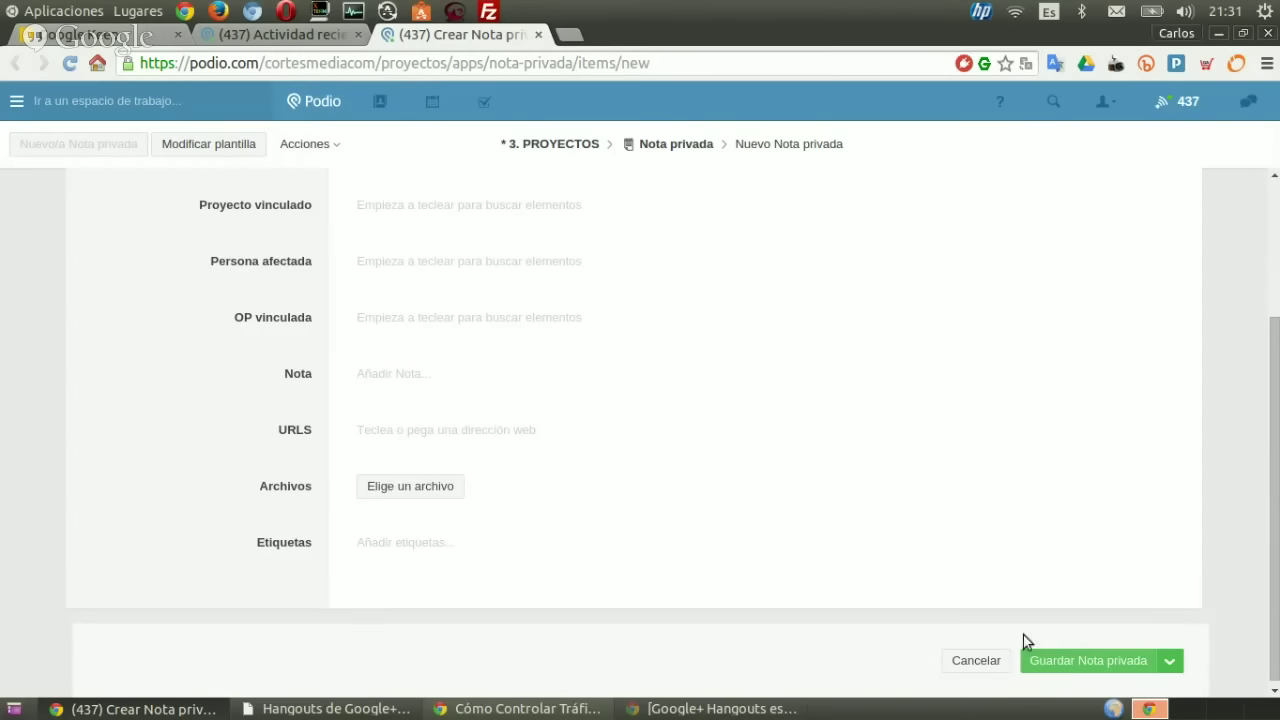
{"action": "left_click", "coordinate": [540, 39]}
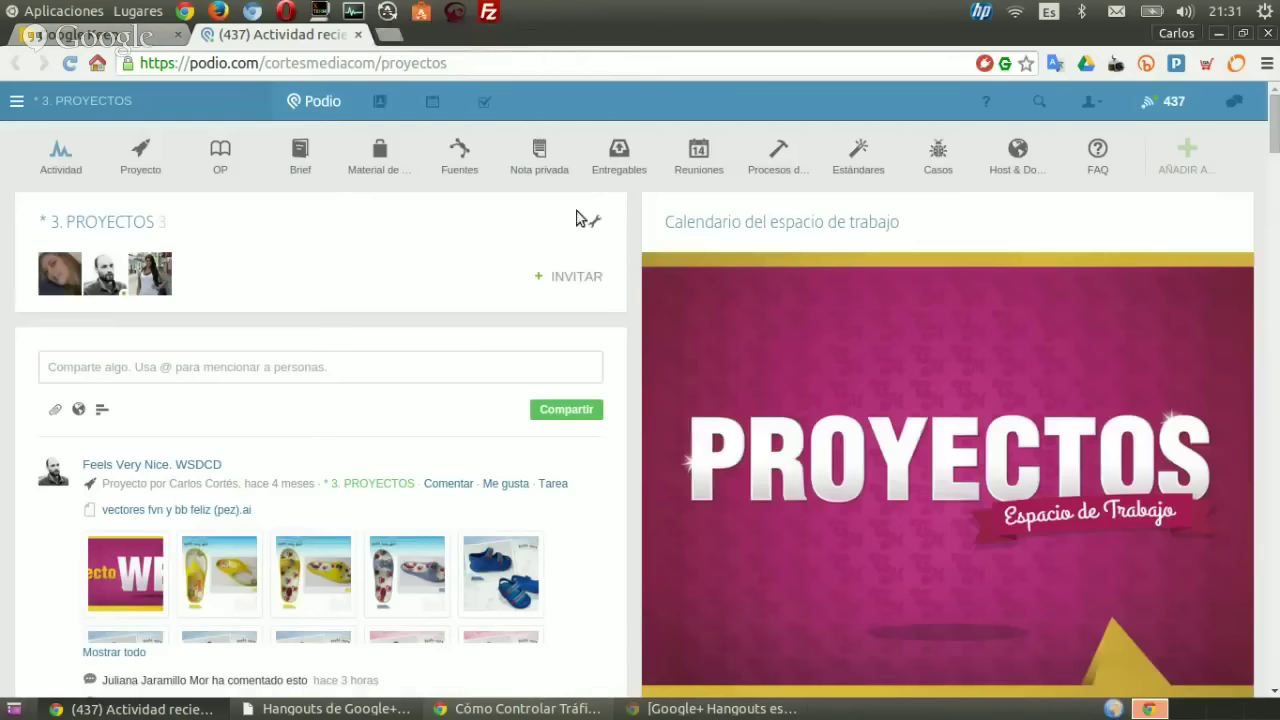
- Return to the Google Keep note and copy the Creación de actas de reuniones link
{"action": "left_click", "coordinate": [142, 42]}
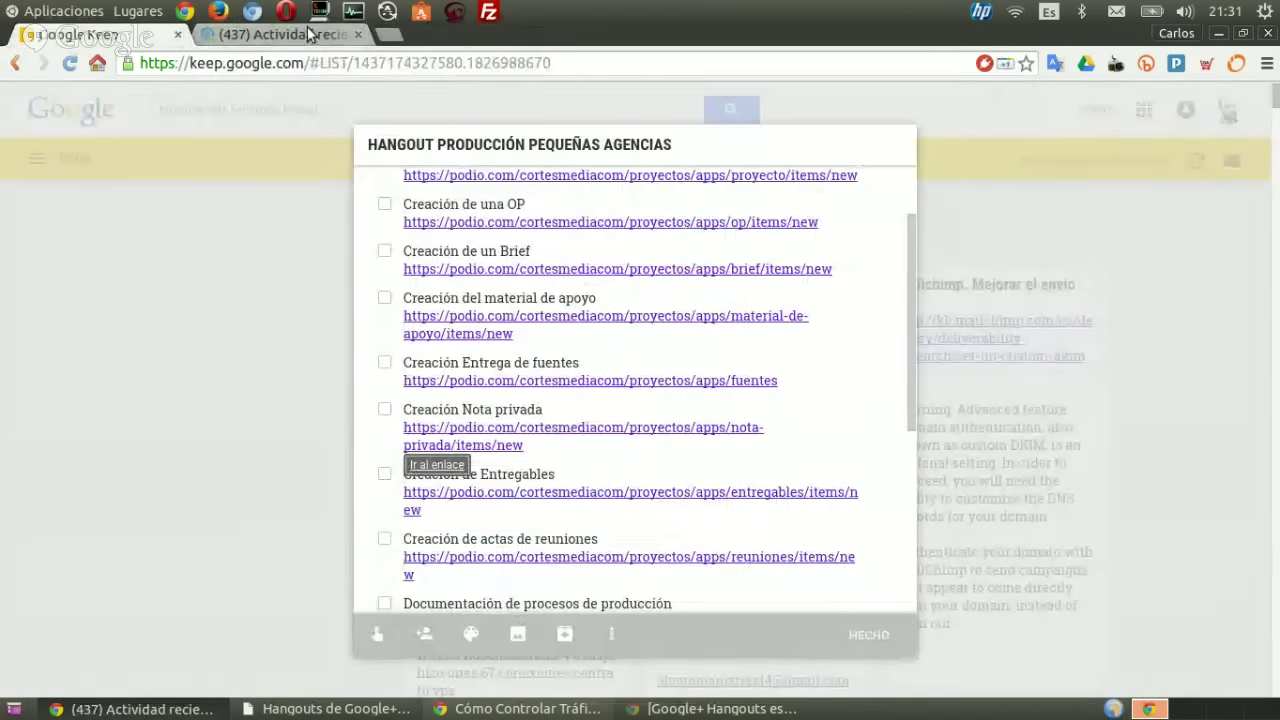
{"action": "left_click", "coordinate": [275, 34]}
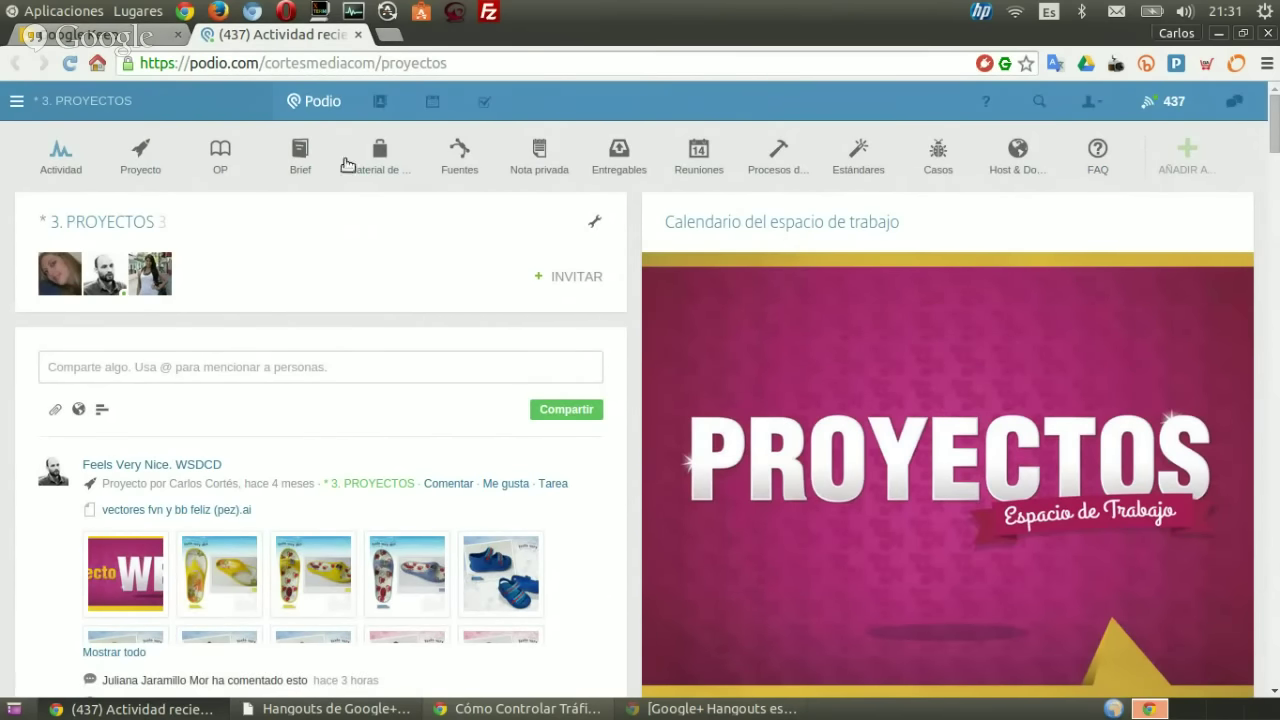
{"action": "left_click", "coordinate": [150, 40]}
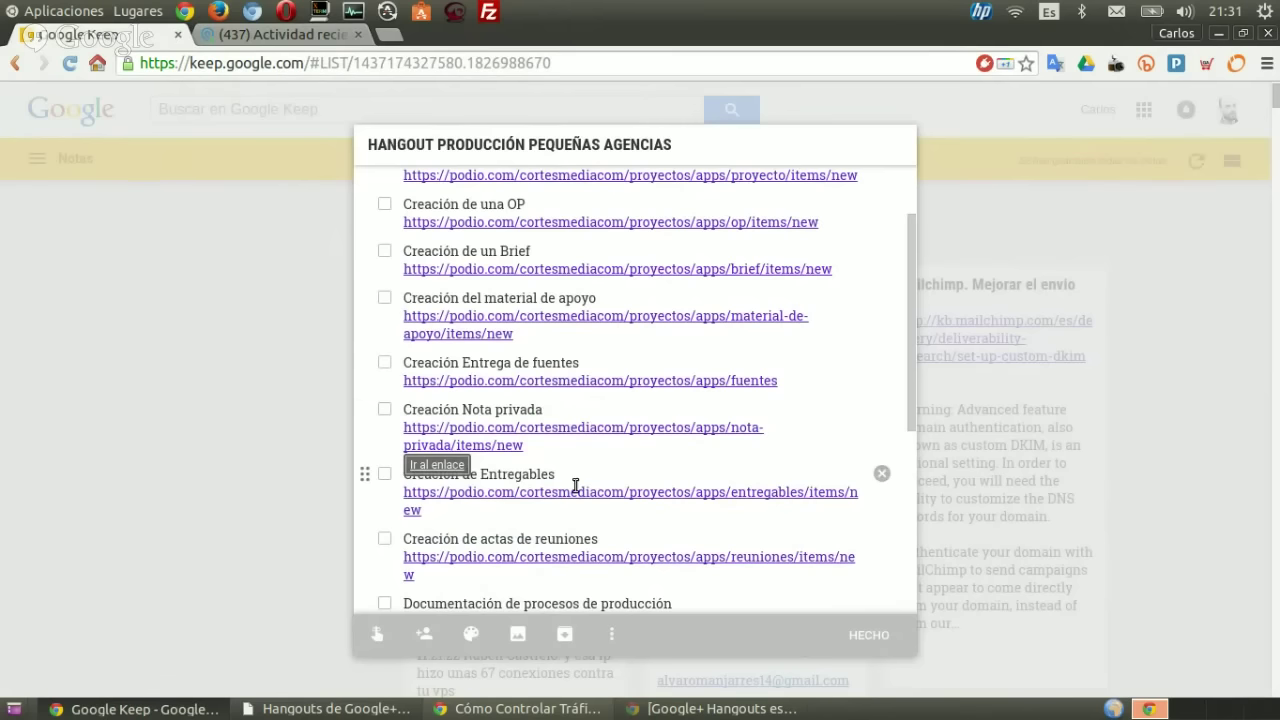
{"action": "scroll", "coordinate": [575, 486], "scroll_direction": "down", "scroll_amount": 1}
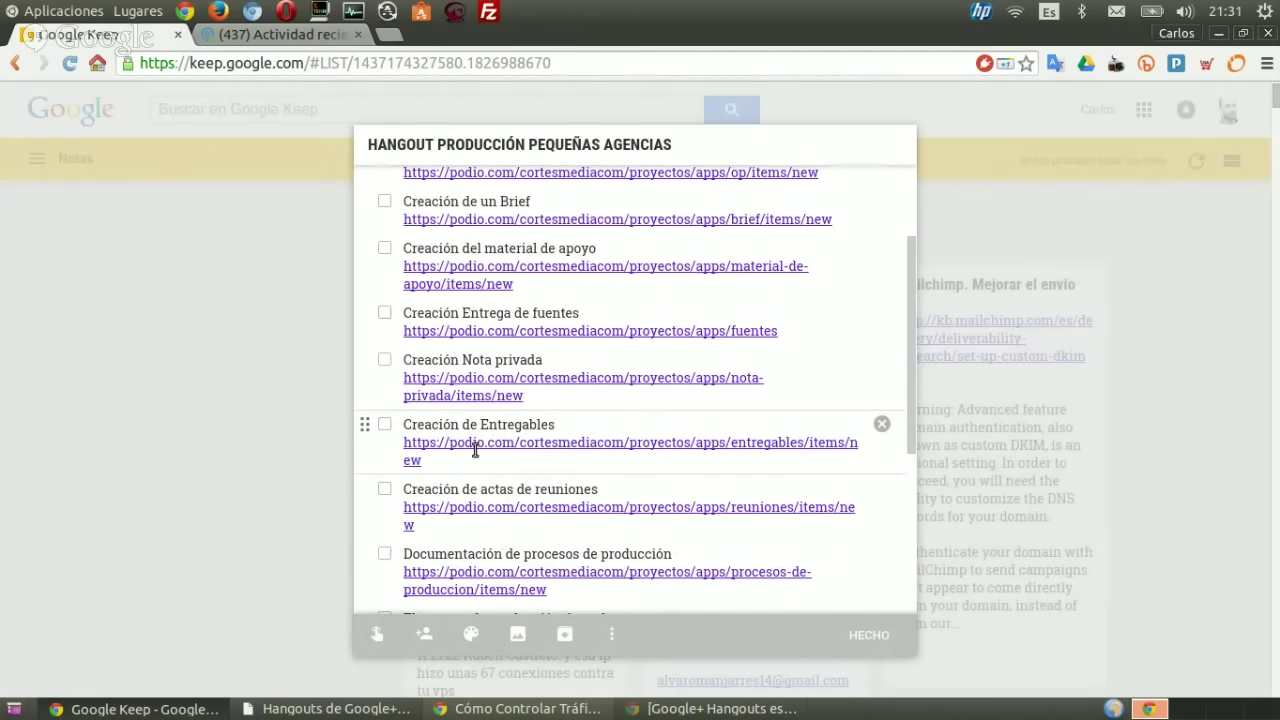
{"action": "scroll", "coordinate": [475, 450], "scroll_direction": "down", "scroll_amount": 2}
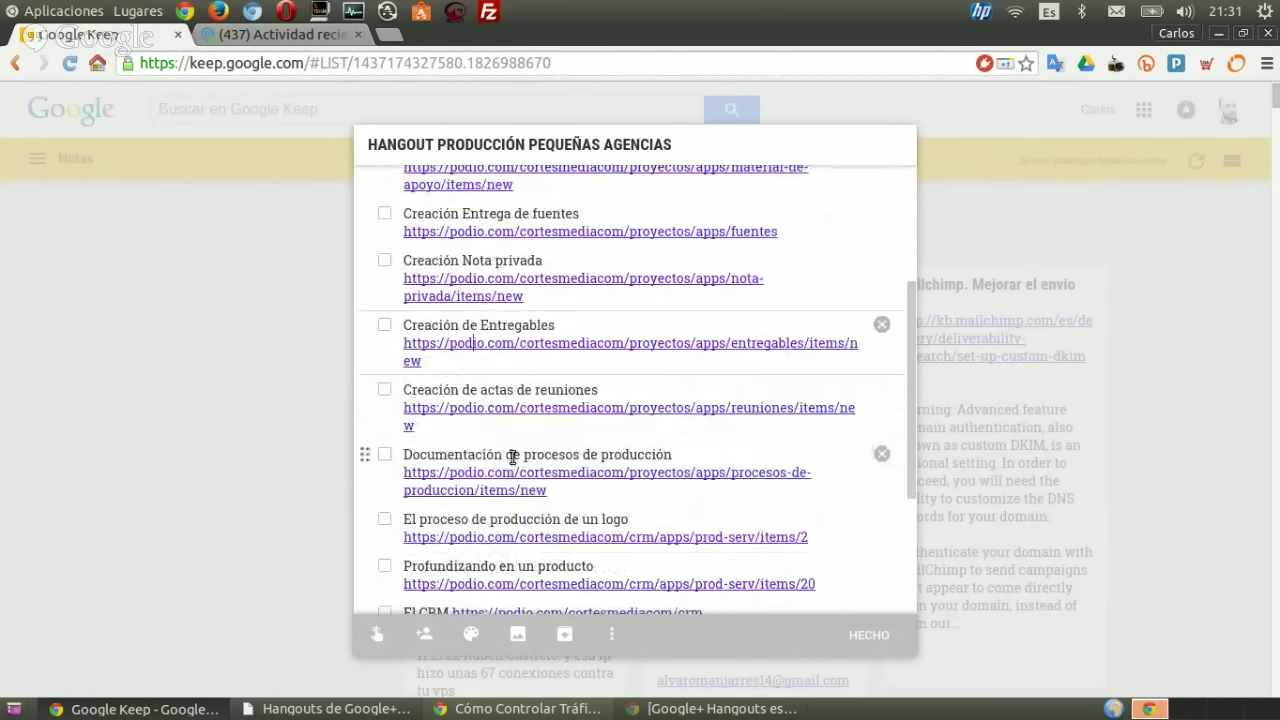
{"action": "left_click", "coordinate": [503, 410]}
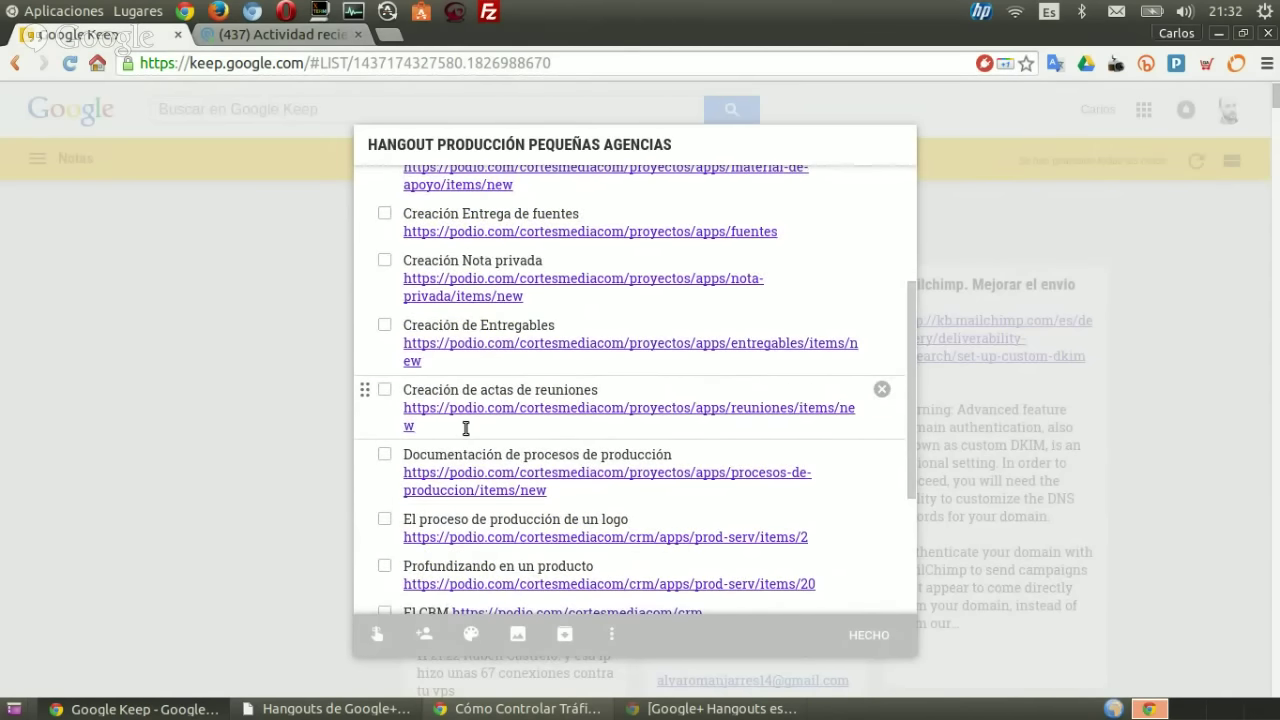
{"action": "left_click_drag", "start_coordinate": [465, 428], "coordinate": [394, 408]}
{"action": "key", "text": "ctrl+c"}
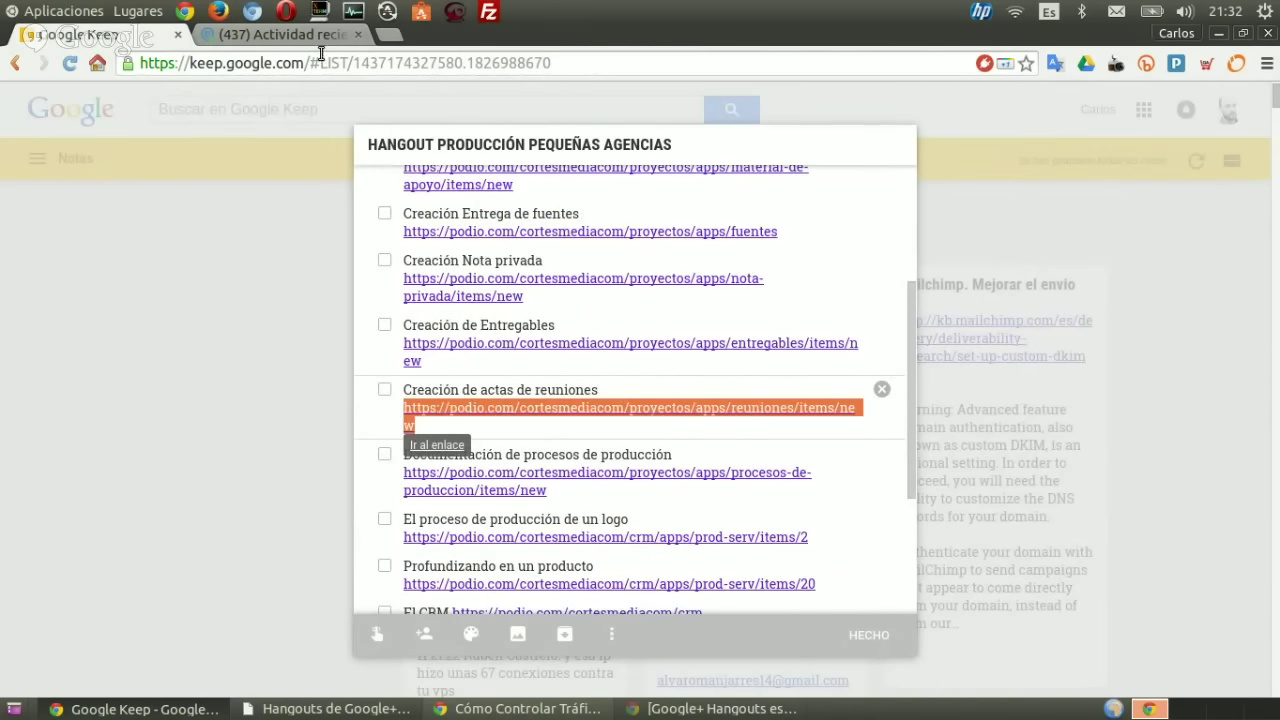
- Open the copied meeting minutes link in a new tab, and check the Proyectos workspace's apps before returning to the Reuniones form
{"action": "left_click", "coordinate": [389, 36]}
{"action": "key", "text": "ctrl+t"}
{"action": "key", "text": "ctrl+v"}
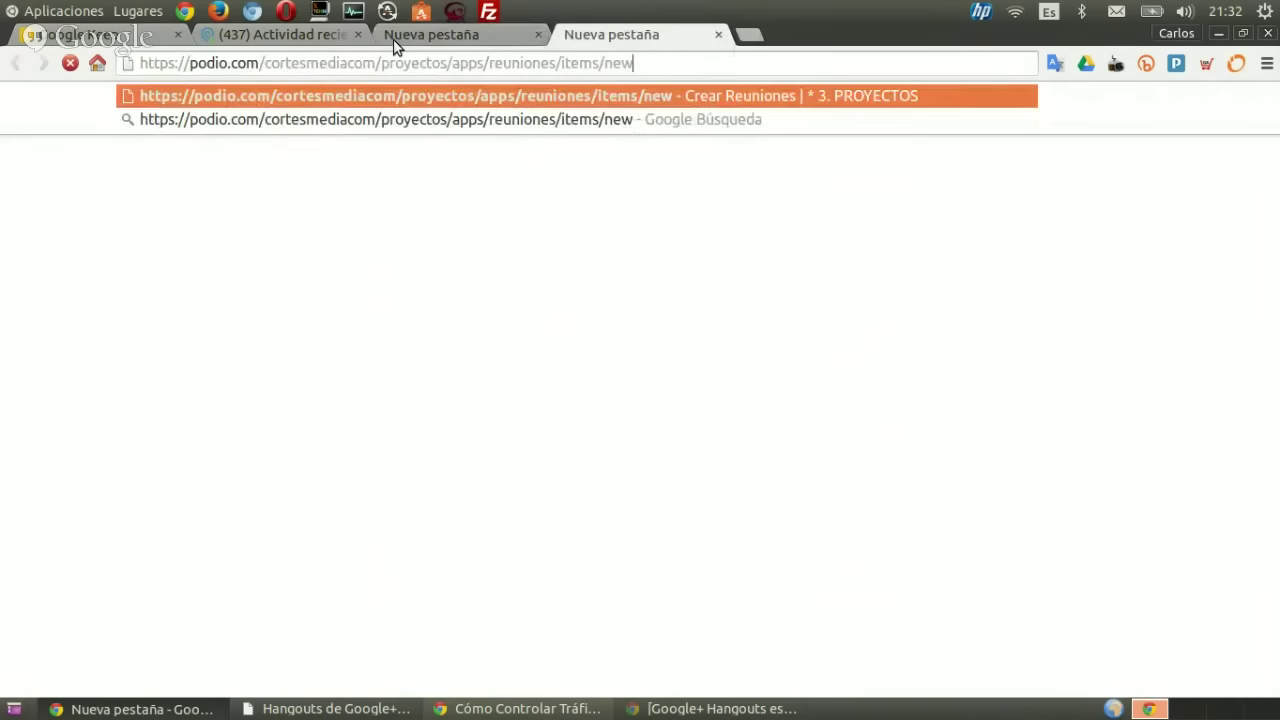
{"action": "key", "text": "Return"}
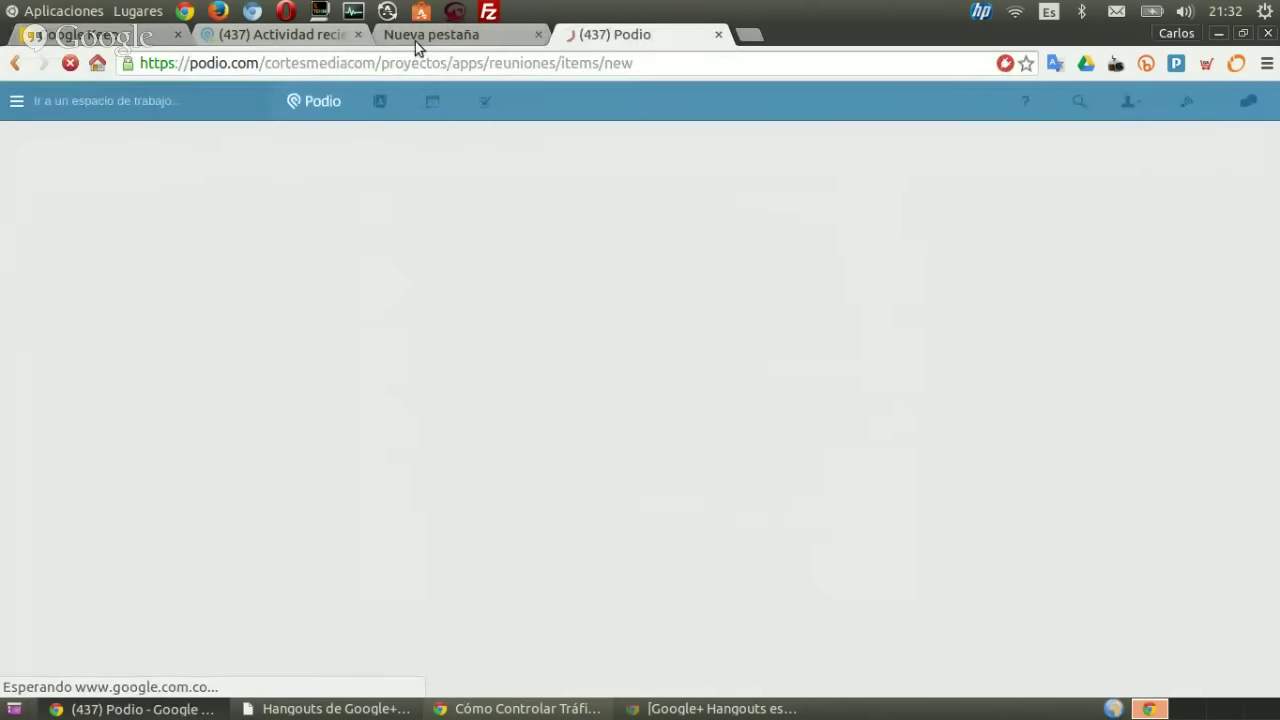
{"action": "left_click", "coordinate": [415, 41]}
{"action": "left_click", "coordinate": [537, 34]}
{"action": "left_click", "coordinate": [334, 40]}
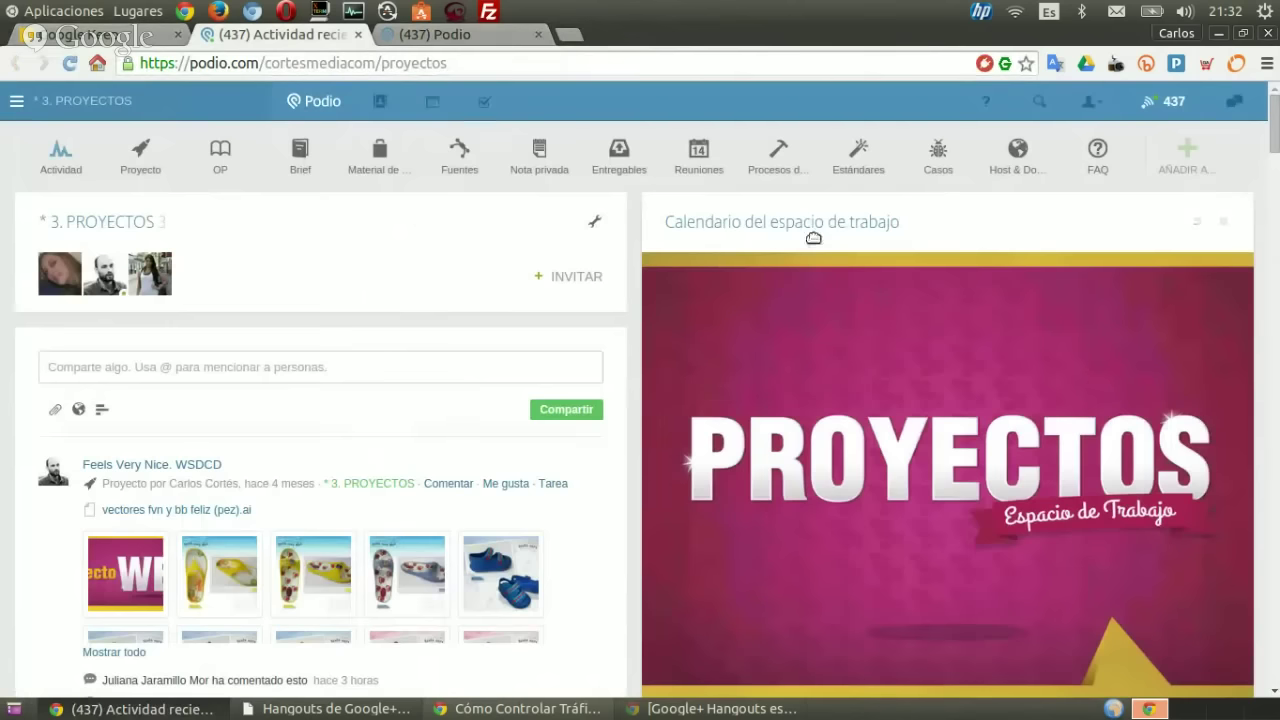
{"action": "left_click", "coordinate": [480, 35]}
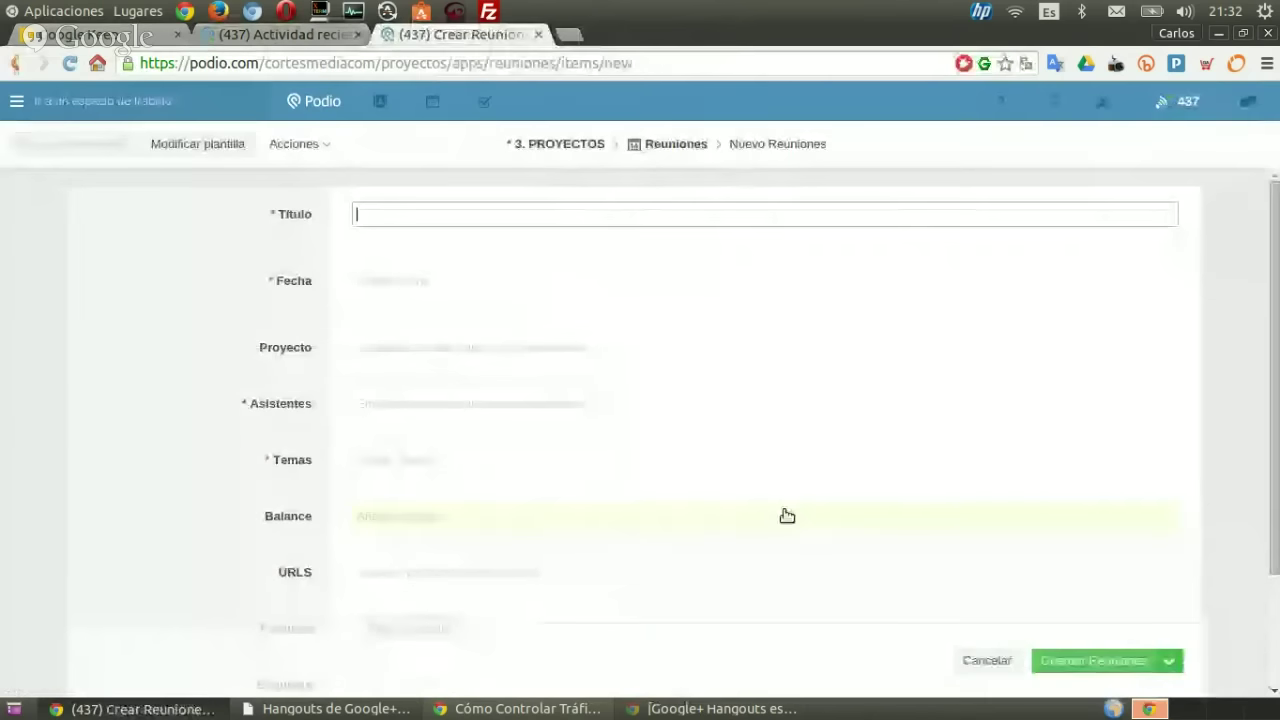
- Look through the new Reuniones form's fields down to Etiquetas, and close the form without saving
{"action": "left_click", "coordinate": [486, 218]}
{"action": "scroll", "coordinate": [392, 285], "scroll_direction": "down", "scroll_amount": 1}
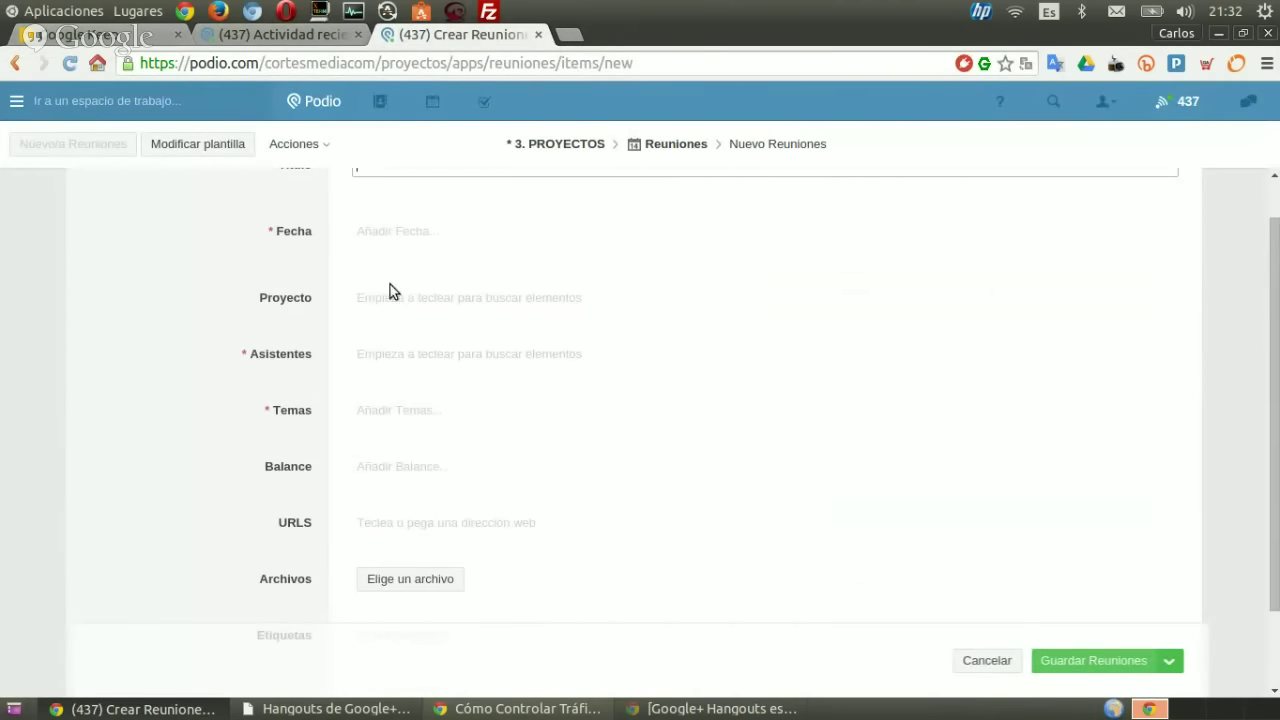
{"action": "scroll", "coordinate": [390, 305], "scroll_direction": "down", "scroll_amount": 1}
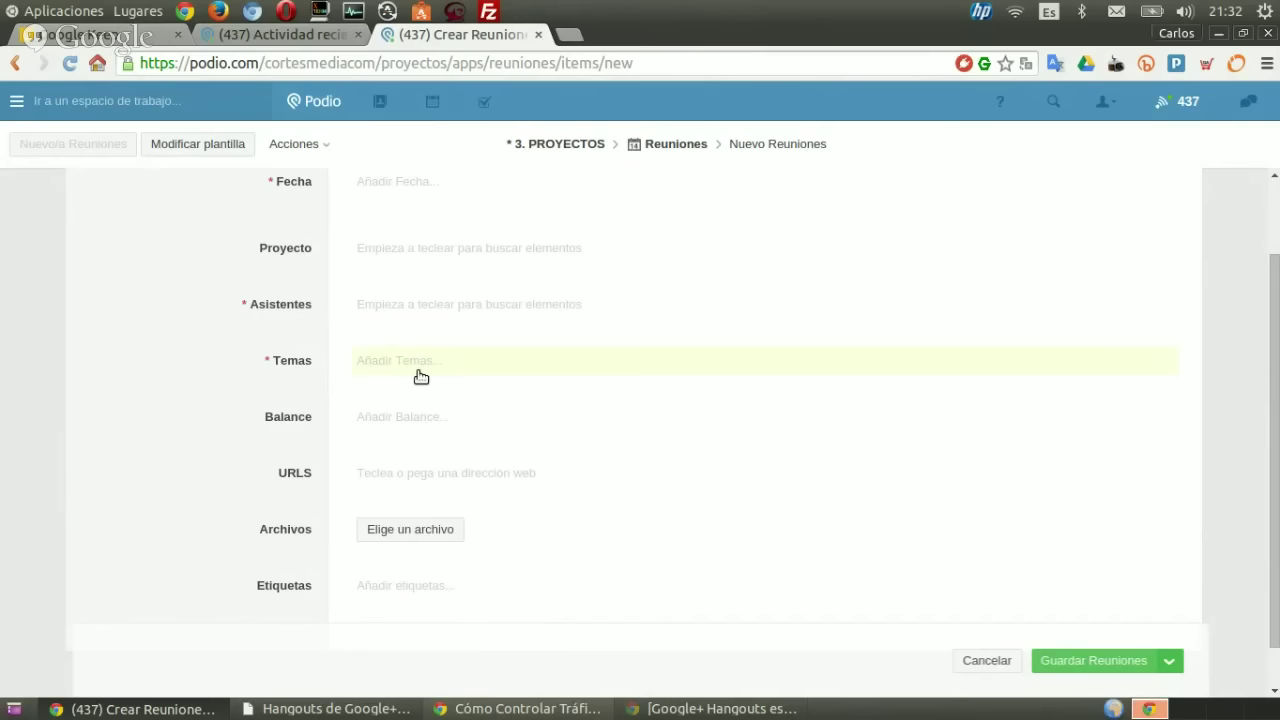
{"action": "scroll", "coordinate": [420, 360], "scroll_direction": "down", "scroll_amount": 1}
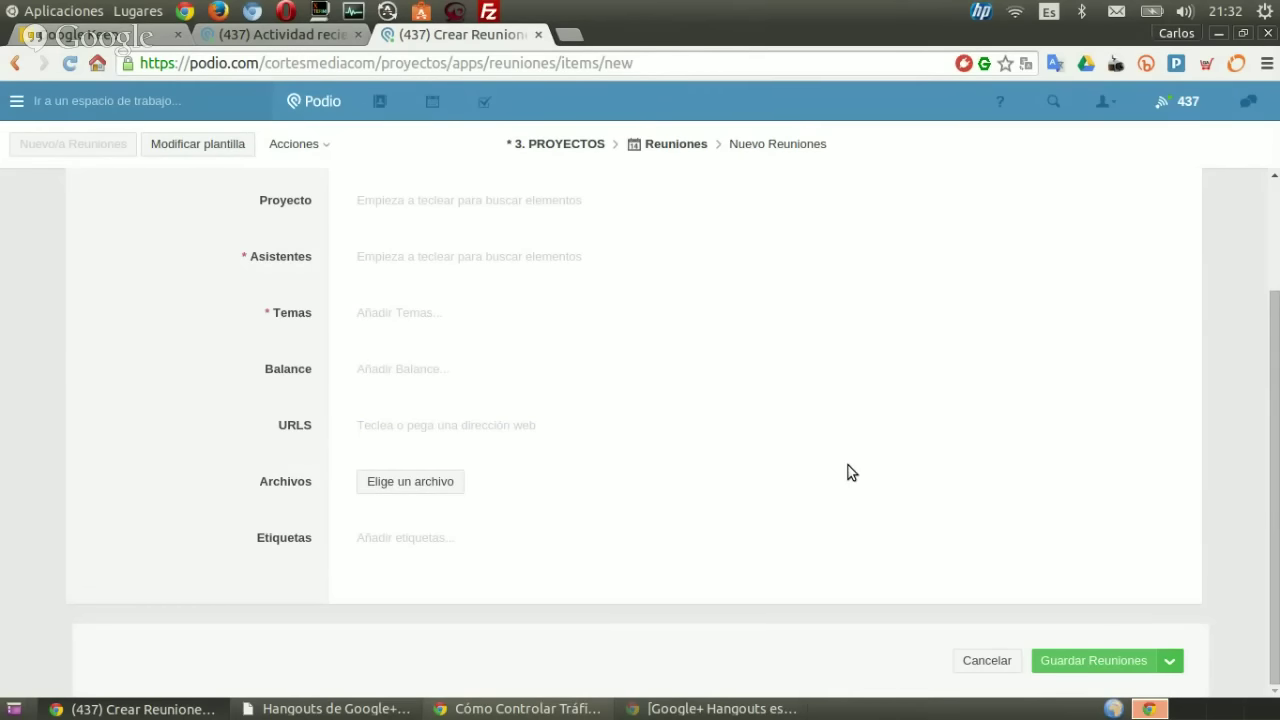
{"action": "left_click", "coordinate": [539, 36]}
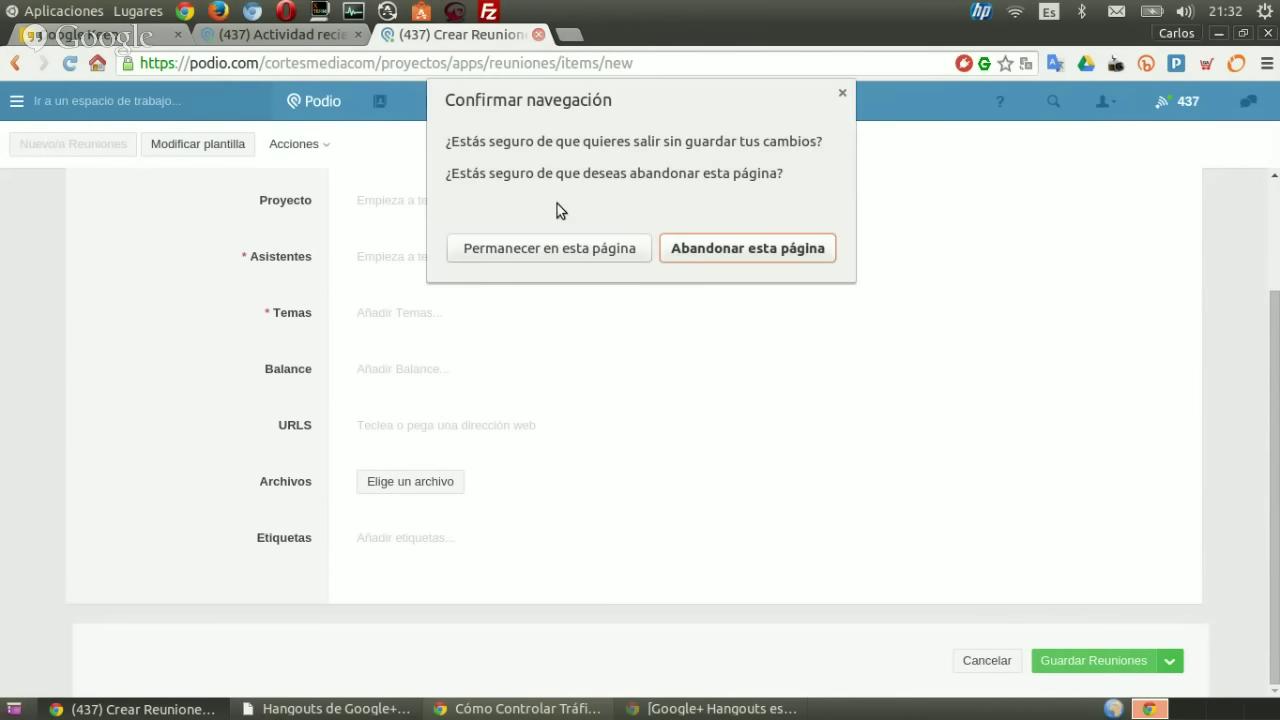
{"action": "left_click", "coordinate": [714, 247]}
- Open the Documentación de procesos de producción link from the Google Keep note, and place its tab after the Proyectos workspace tab
{"action": "left_click", "coordinate": [156, 38]}
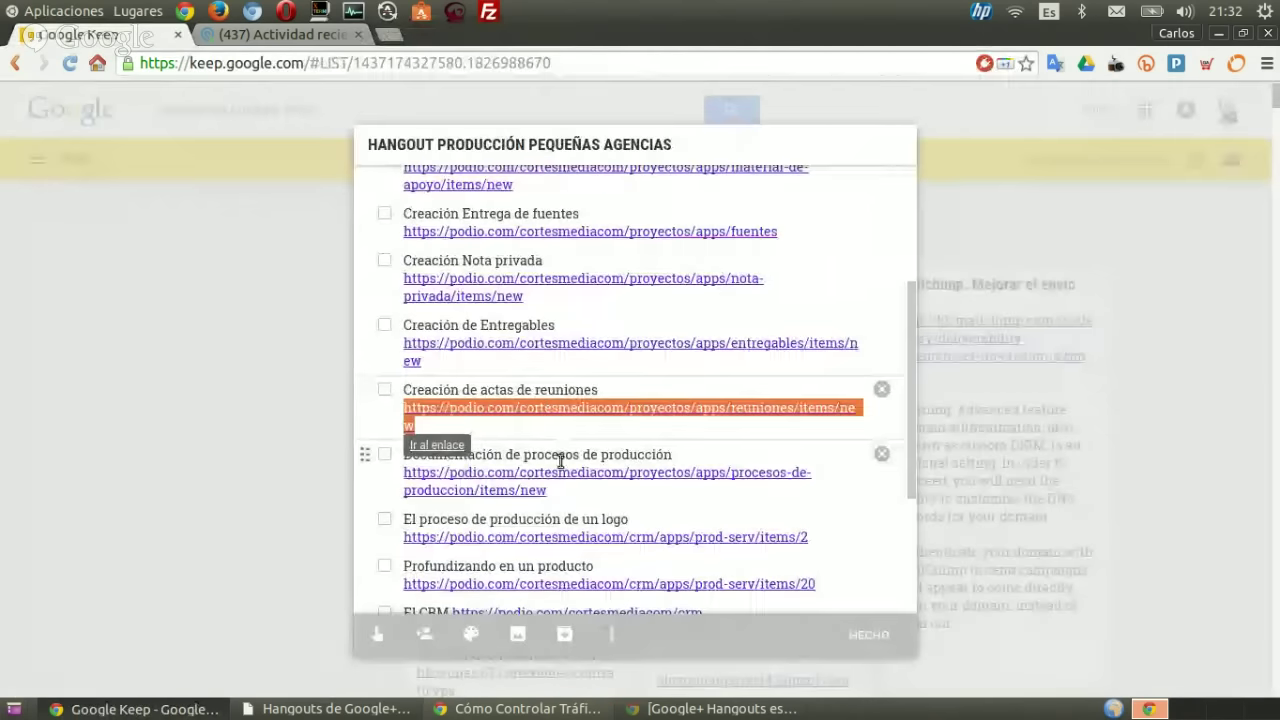
{"action": "scroll", "coordinate": [547, 453], "scroll_direction": "down", "scroll_amount": 1}
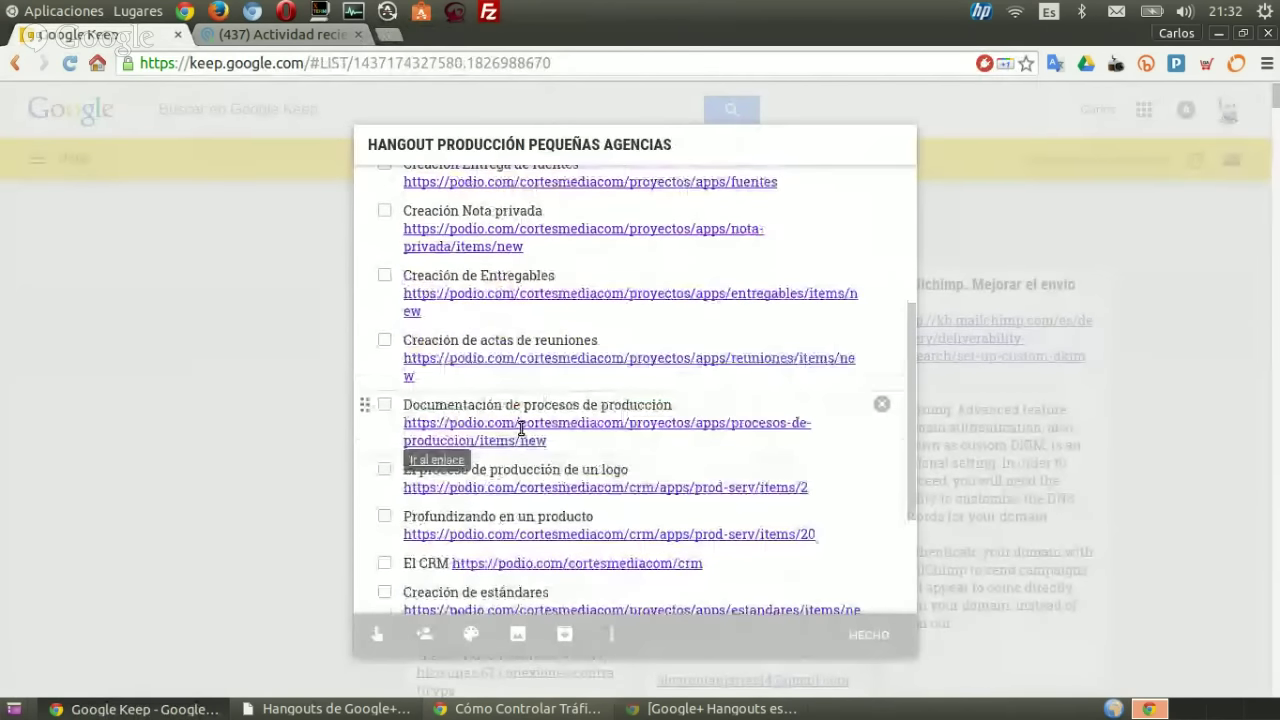
{"action": "left_click", "coordinate": [440, 460]}
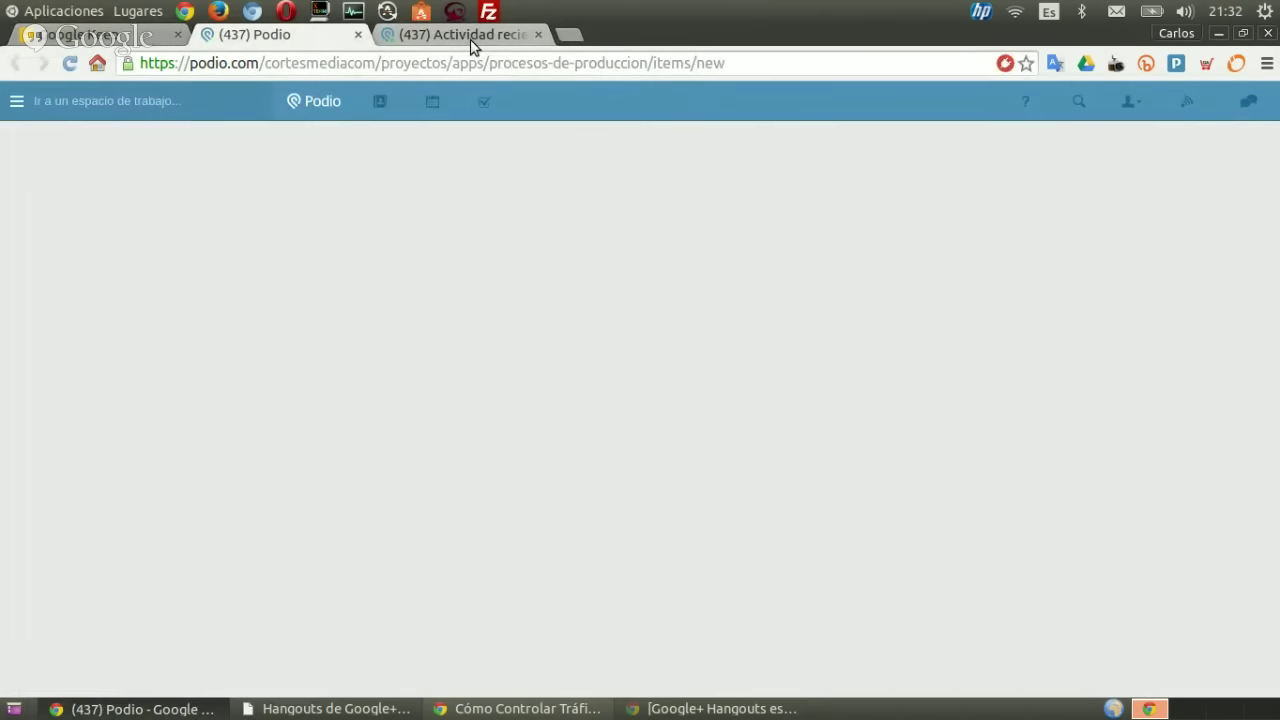
{"action": "left_click_drag", "start_coordinate": [329, 37], "coordinate": [460, 37]}
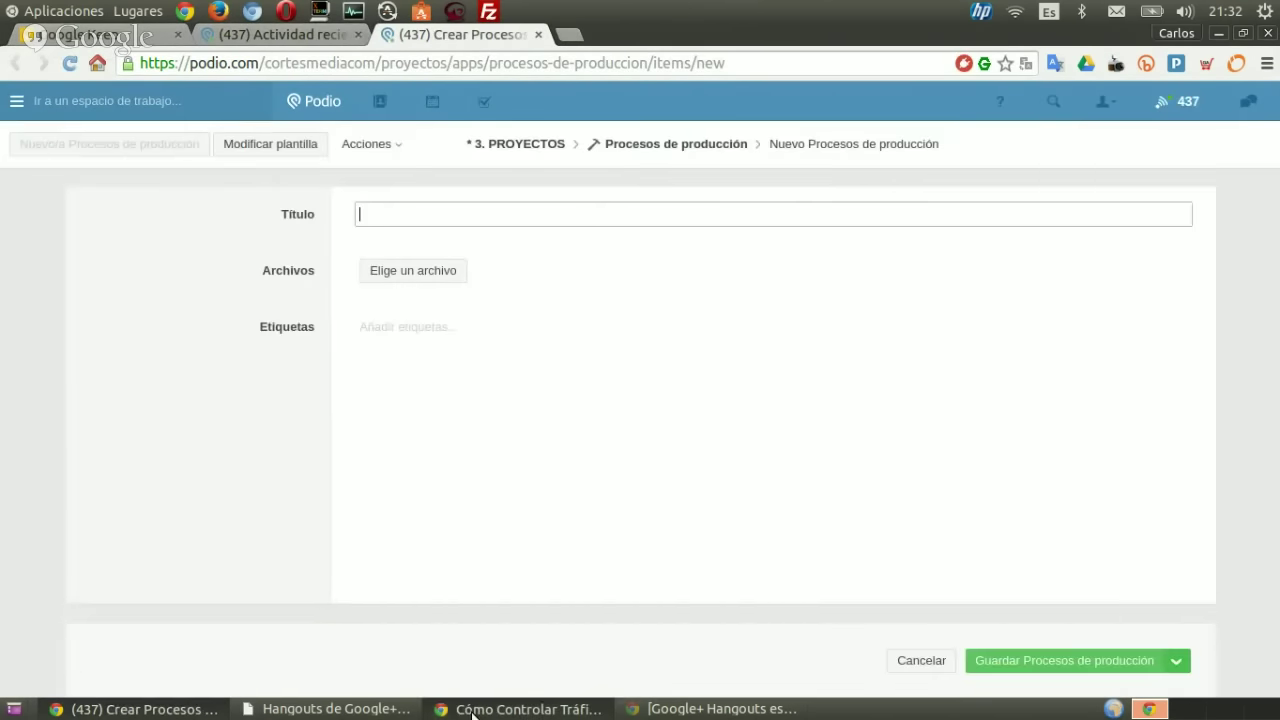
- Switch to the slideshow and advance it to the slide "Darle el poder al cliente. Podio"
{"action": "left_click", "coordinate": [472, 713]}
{"action": "key", "text": "Right"}
{"action": "key", "text": "Right"}
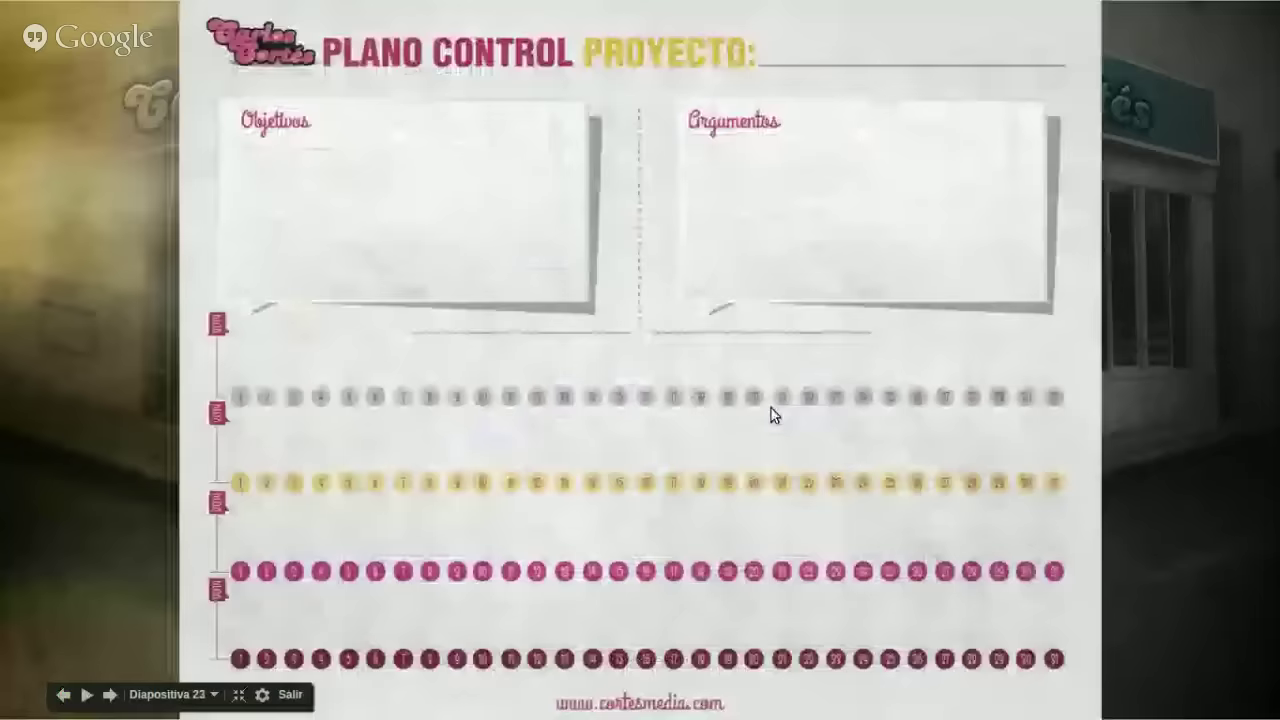
{"action": "key", "text": "Right"}
{"action": "key", "text": "Right"}
{"action": "key", "text": "Right"}
{"action": "key", "text": "Right"}
{"action": "key", "text": "Right"}
{"action": "key", "text": "Right"}
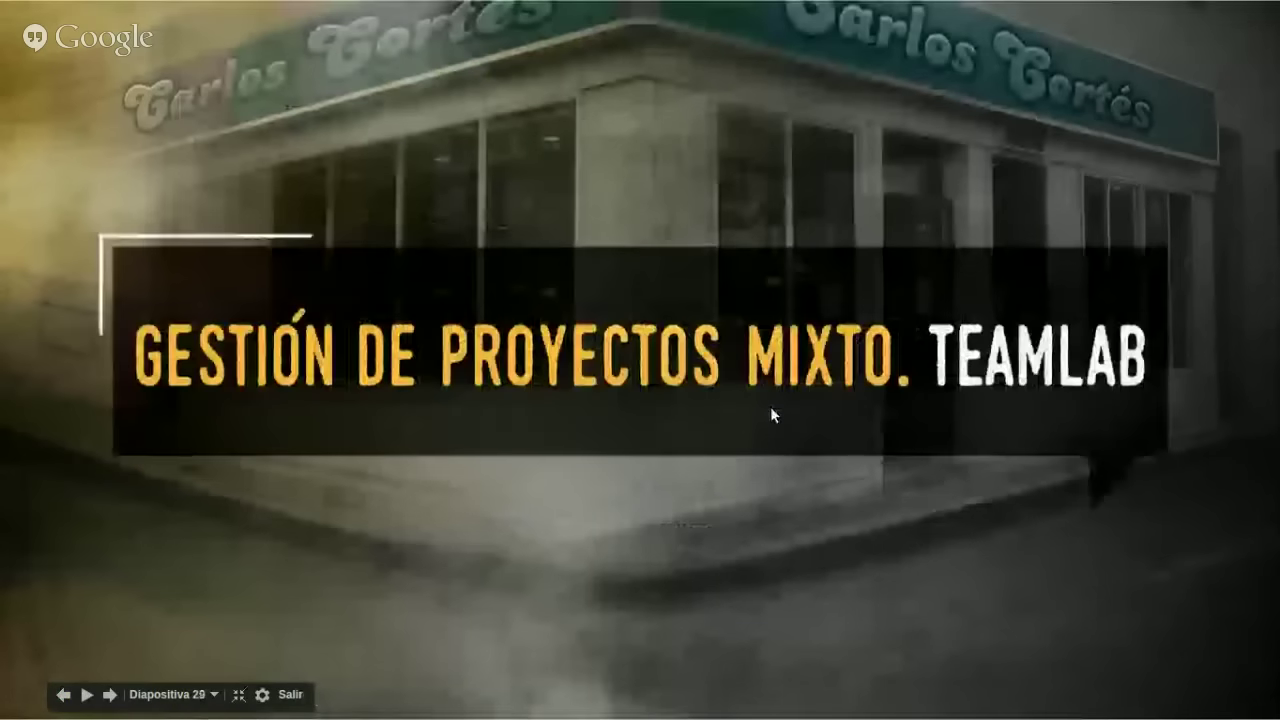
{"action": "key", "text": "Right"}
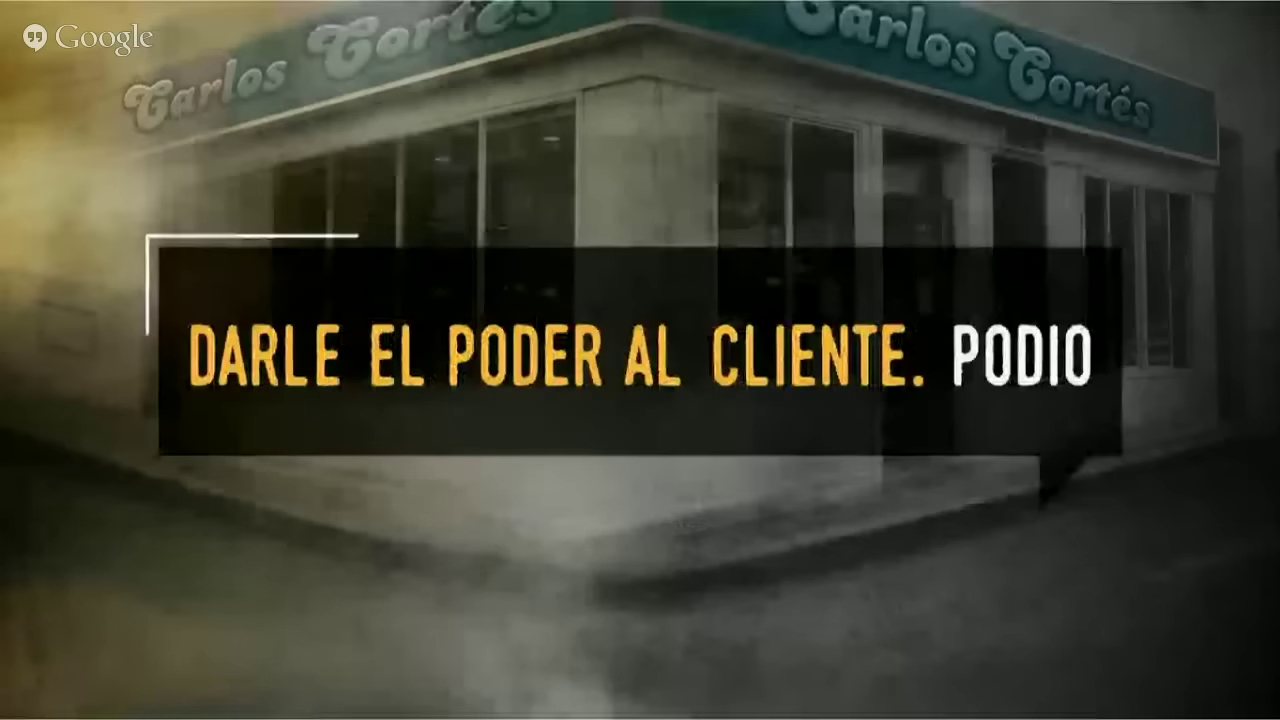
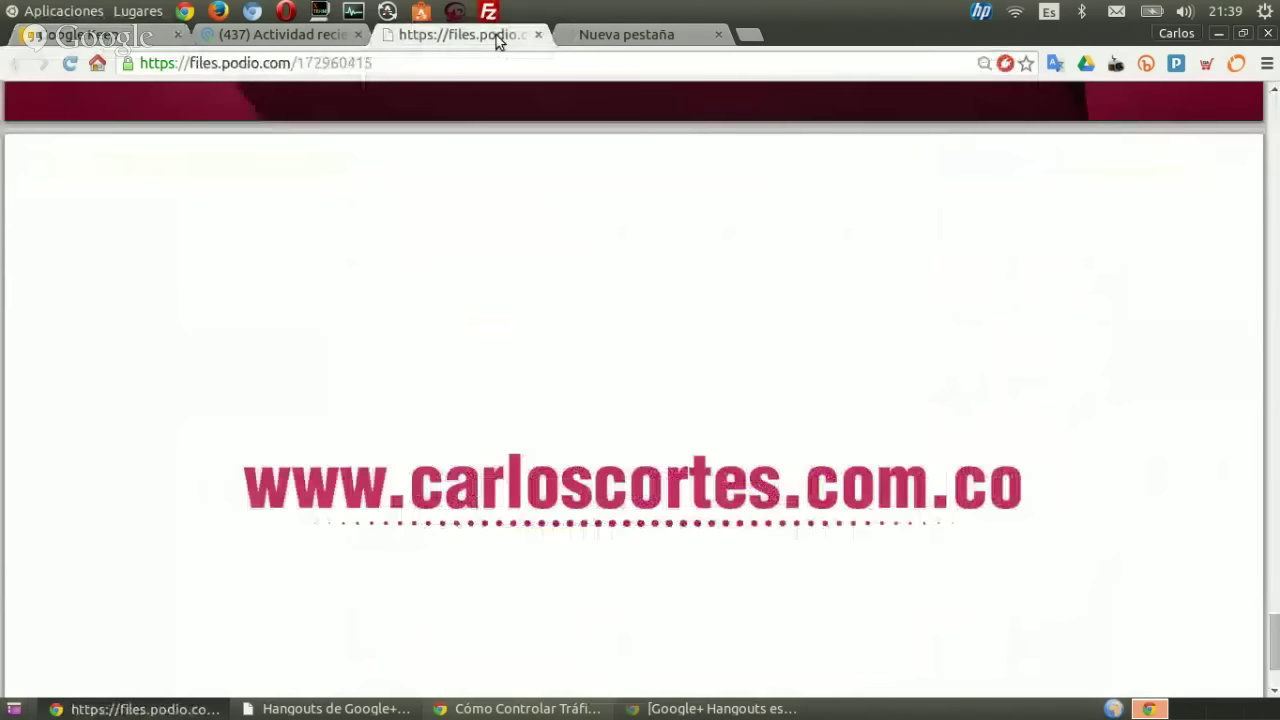
- Close the PDF from files.podio.com, and return to the El CRM entry in the Google Keep note
{"action": "left_click", "coordinate": [486, 34]}
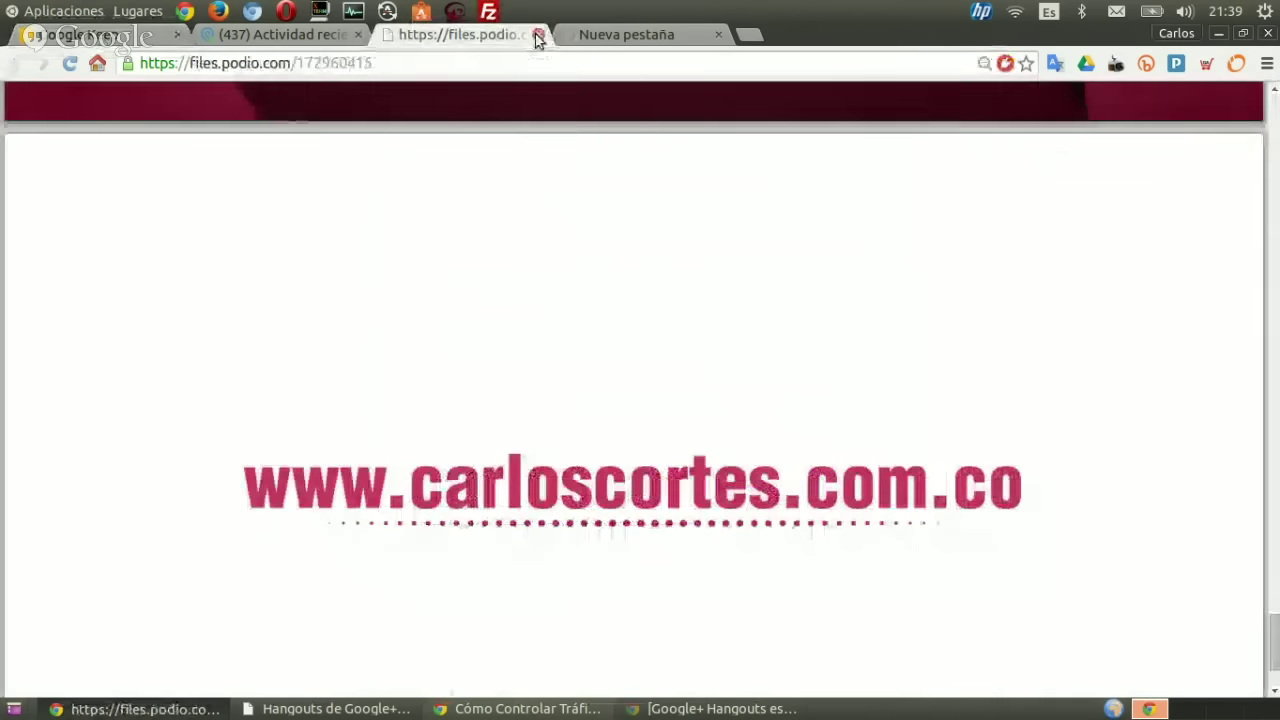
{"action": "left_click", "coordinate": [537, 34]}
{"action": "left_click", "coordinate": [200, 36]}
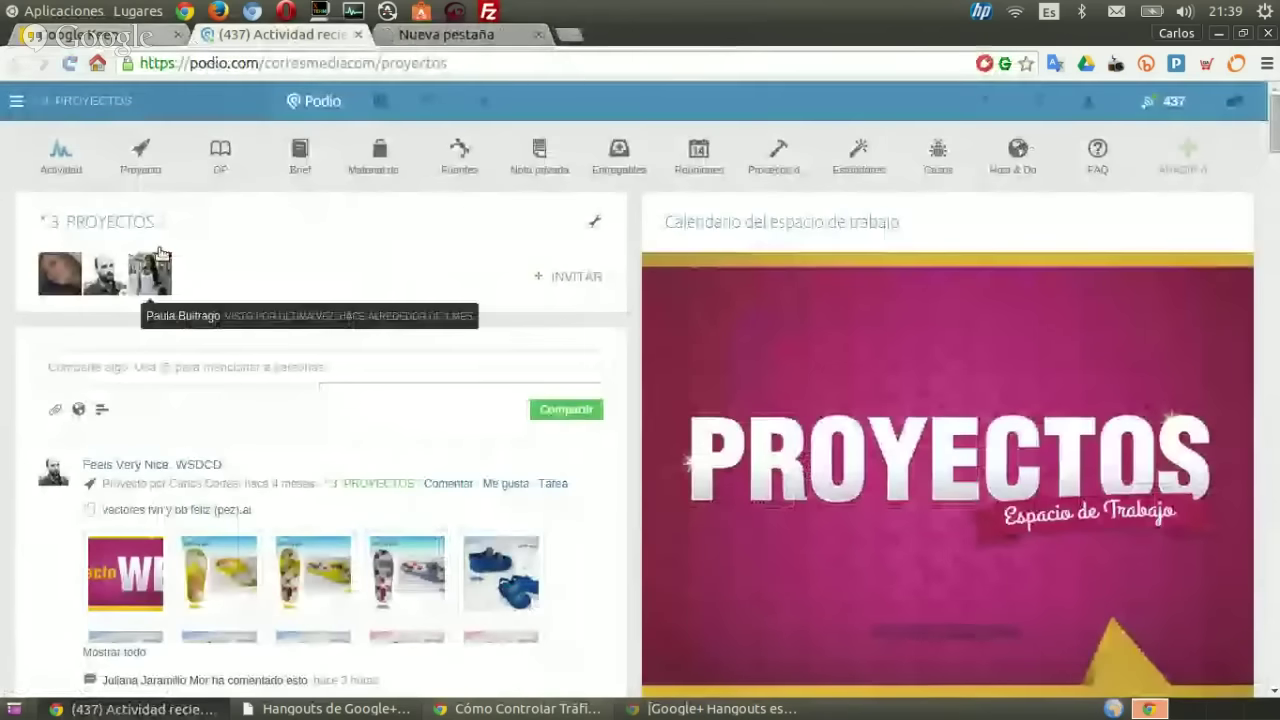
{"action": "left_click", "coordinate": [100, 34]}
{"action": "scroll", "coordinate": [645, 505], "scroll_direction": "down", "scroll_amount": 3}
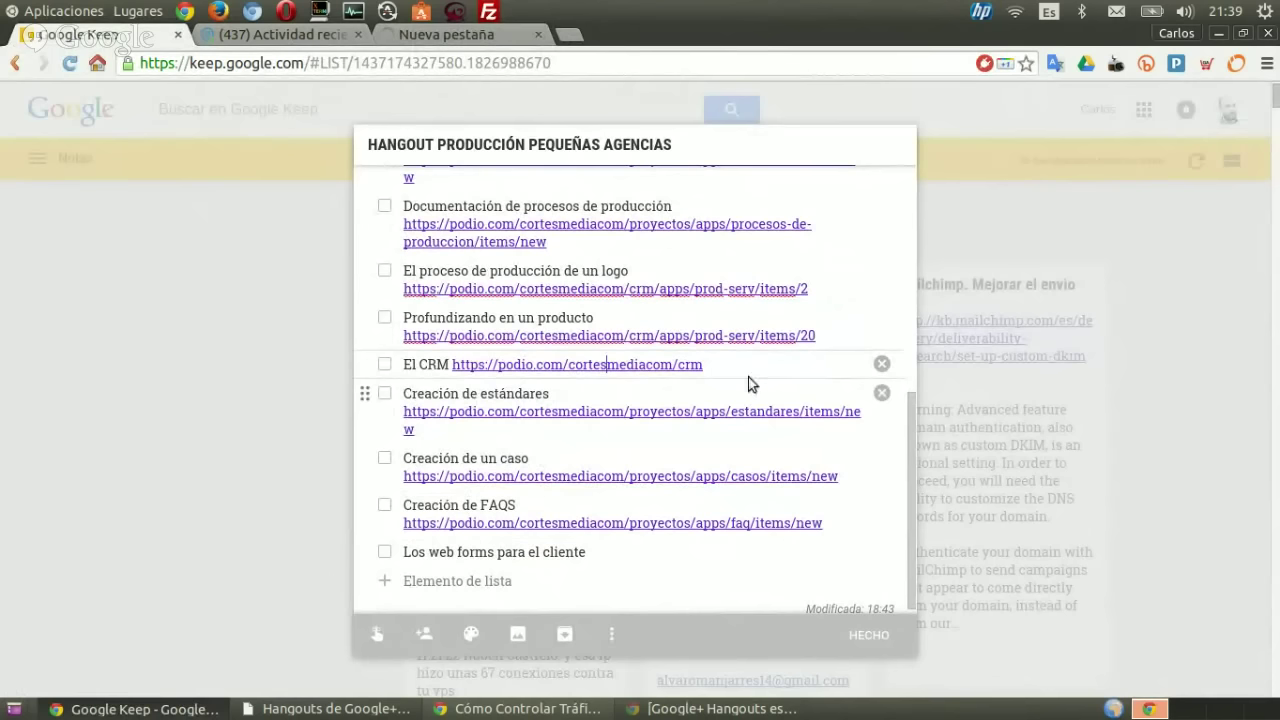
- Open the El CRM link in a new tab, expand the CRM workspace's full app list, and close the tab
{"action": "left_click_drag", "start_coordinate": [734, 366], "coordinate": [457, 371]}
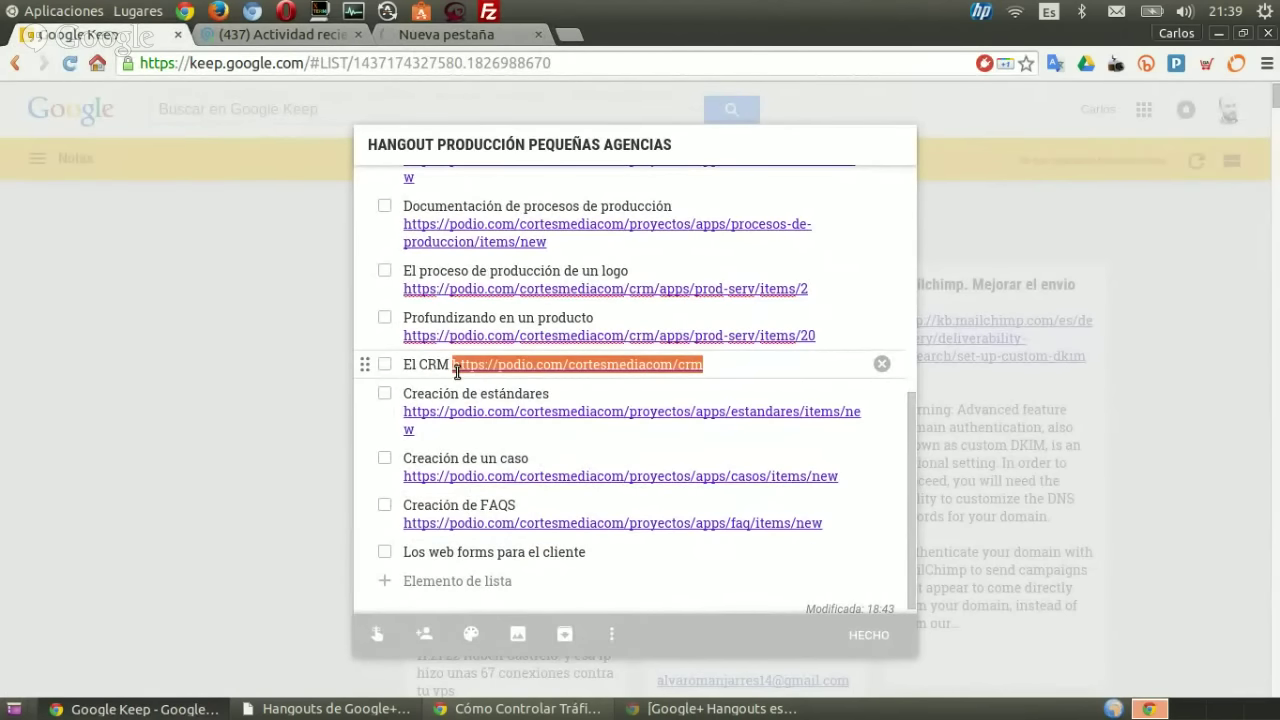
{"action": "key", "text": "ctrl+c"}
{"action": "key", "text": "ctrl+t"}
{"action": "key", "text": "ctrl+v"}
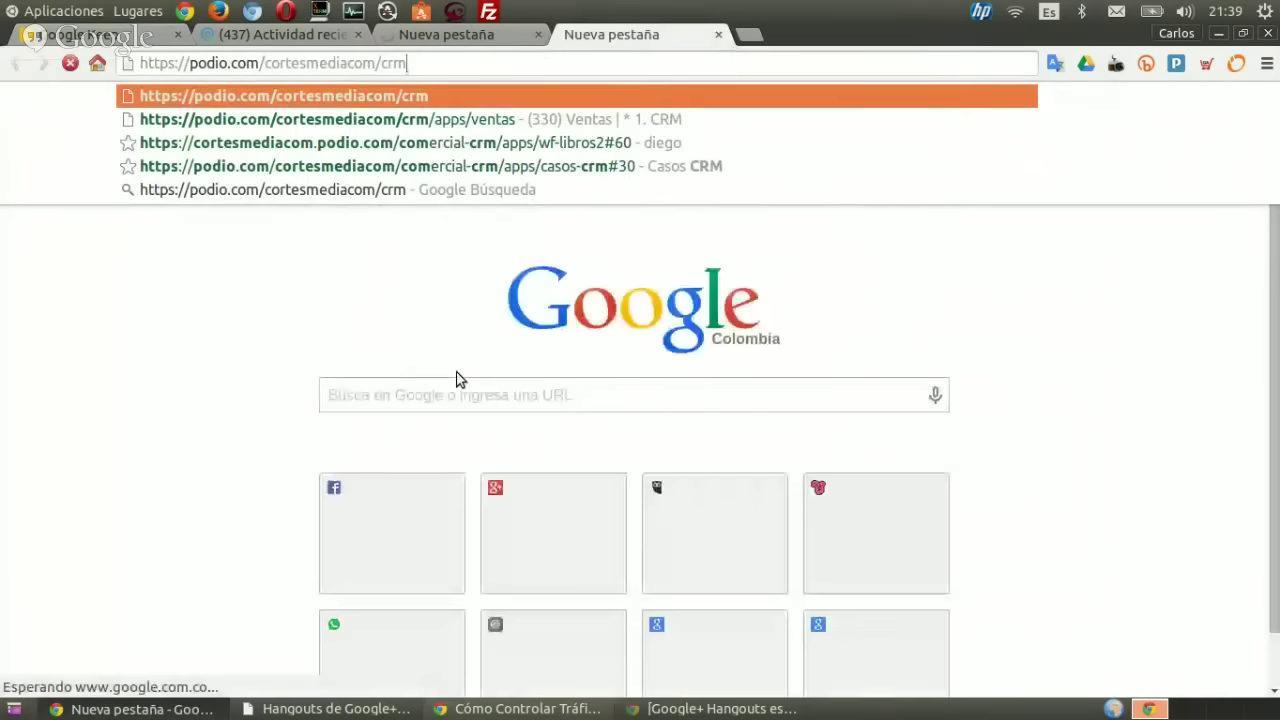
{"action": "key", "text": "Return"}
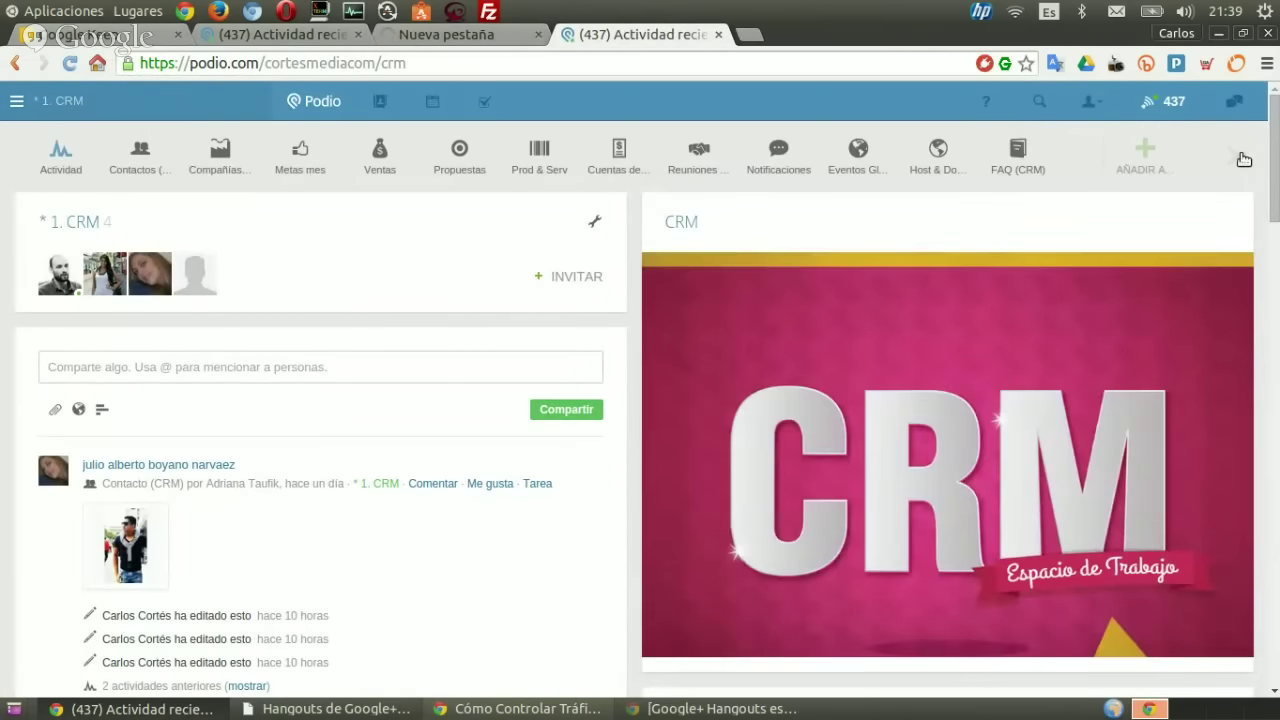
{"action": "left_click", "coordinate": [1238, 158]}
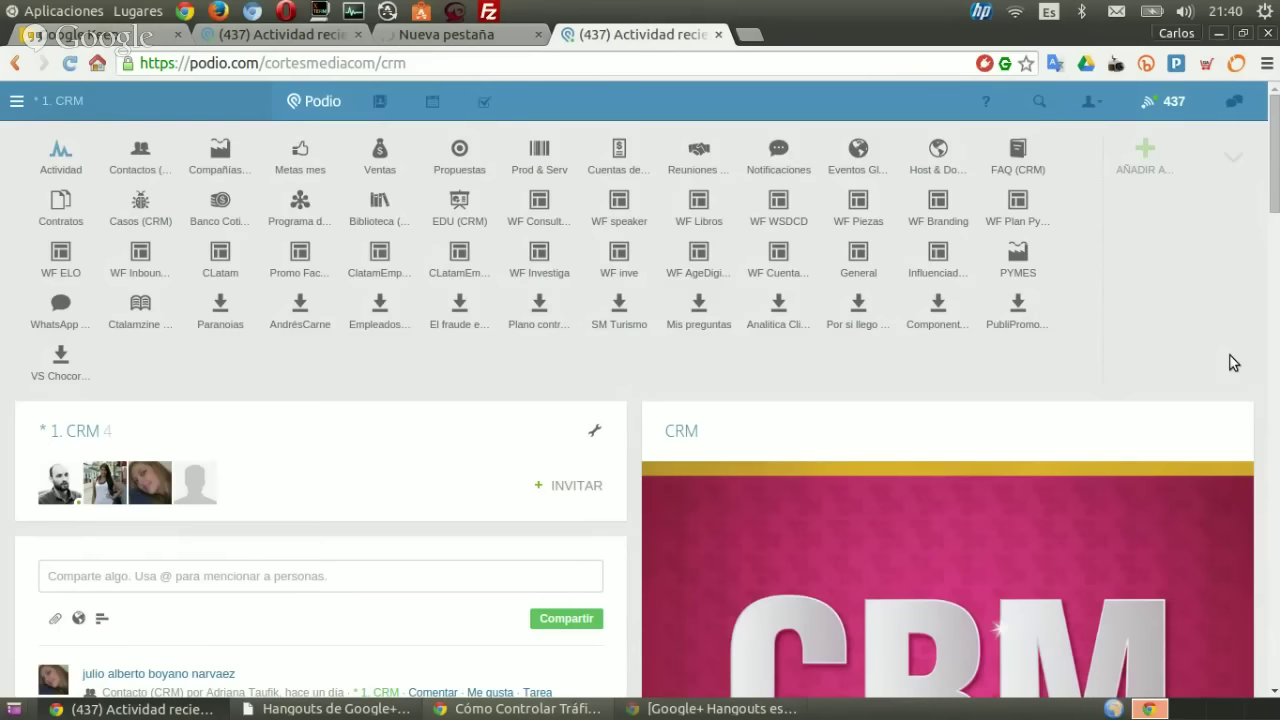
{"action": "left_click", "coordinate": [718, 35]}
- Open the Creación de estándares link from the note, look over the blank Estándares form, and close it without saving
{"action": "left_click", "coordinate": [677, 393]}
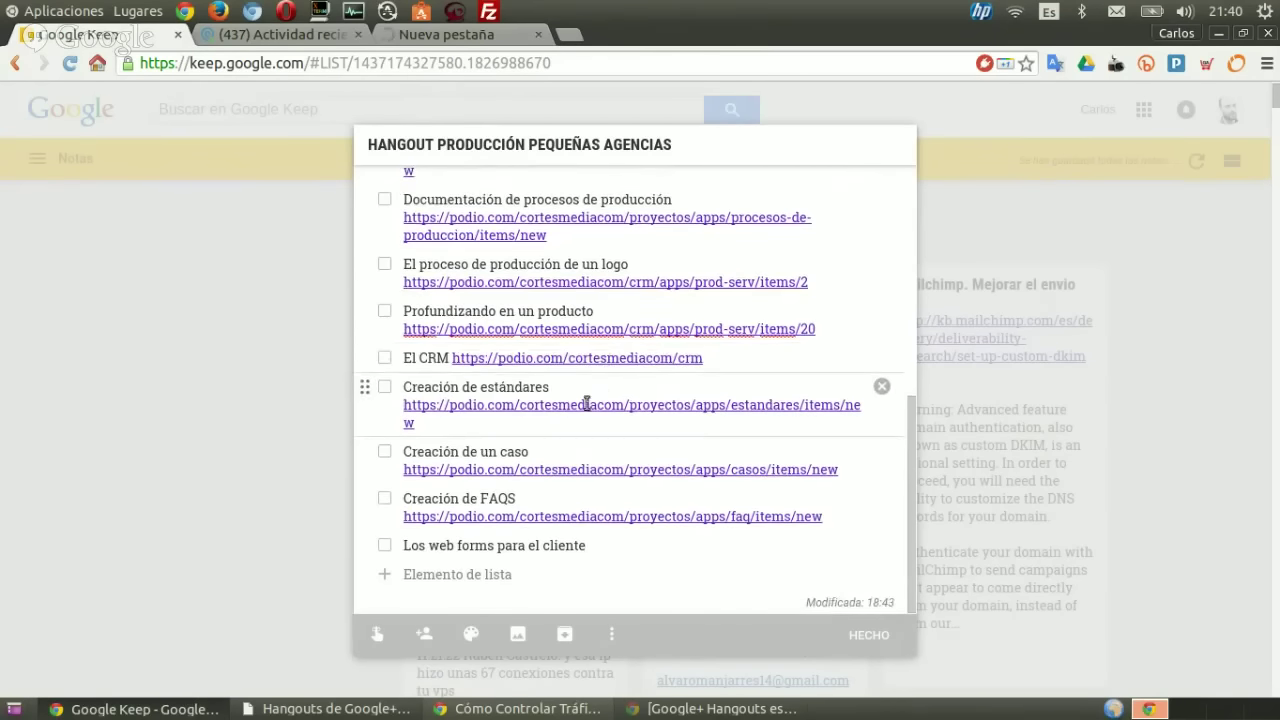
{"action": "left_click", "coordinate": [455, 443]}
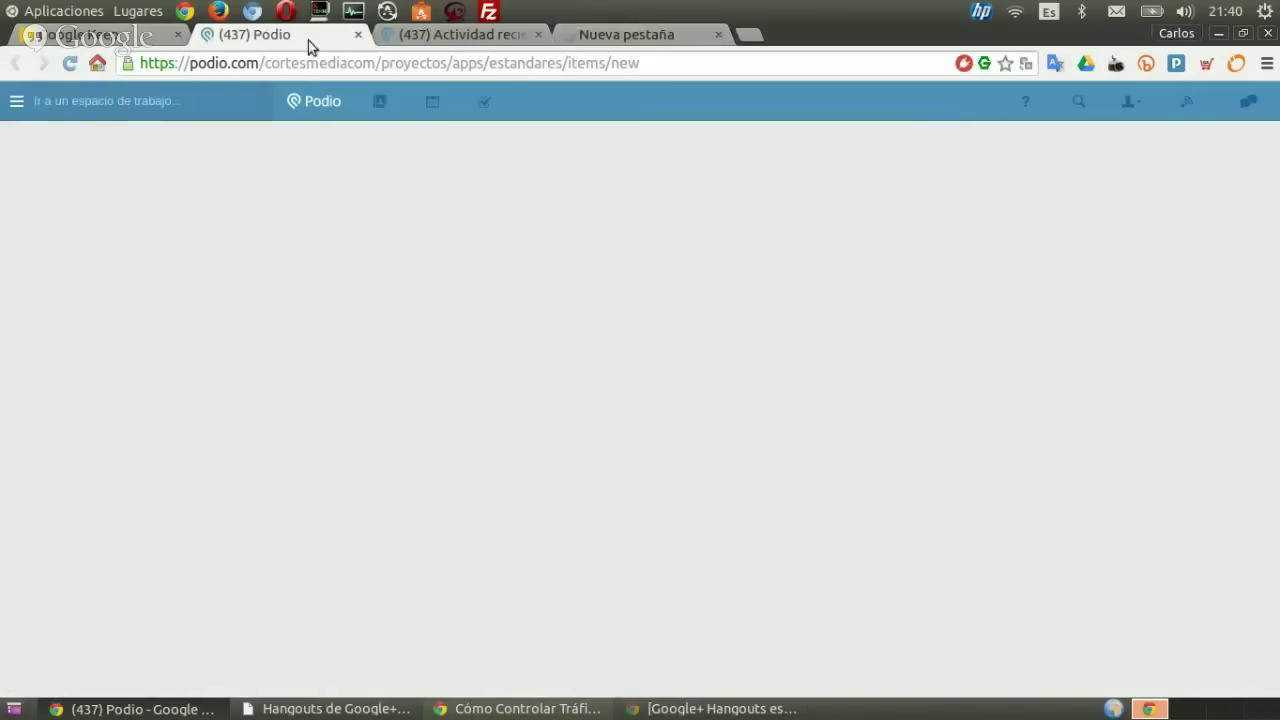
{"action": "left_click_drag", "start_coordinate": [308, 40], "coordinate": [474, 46]}
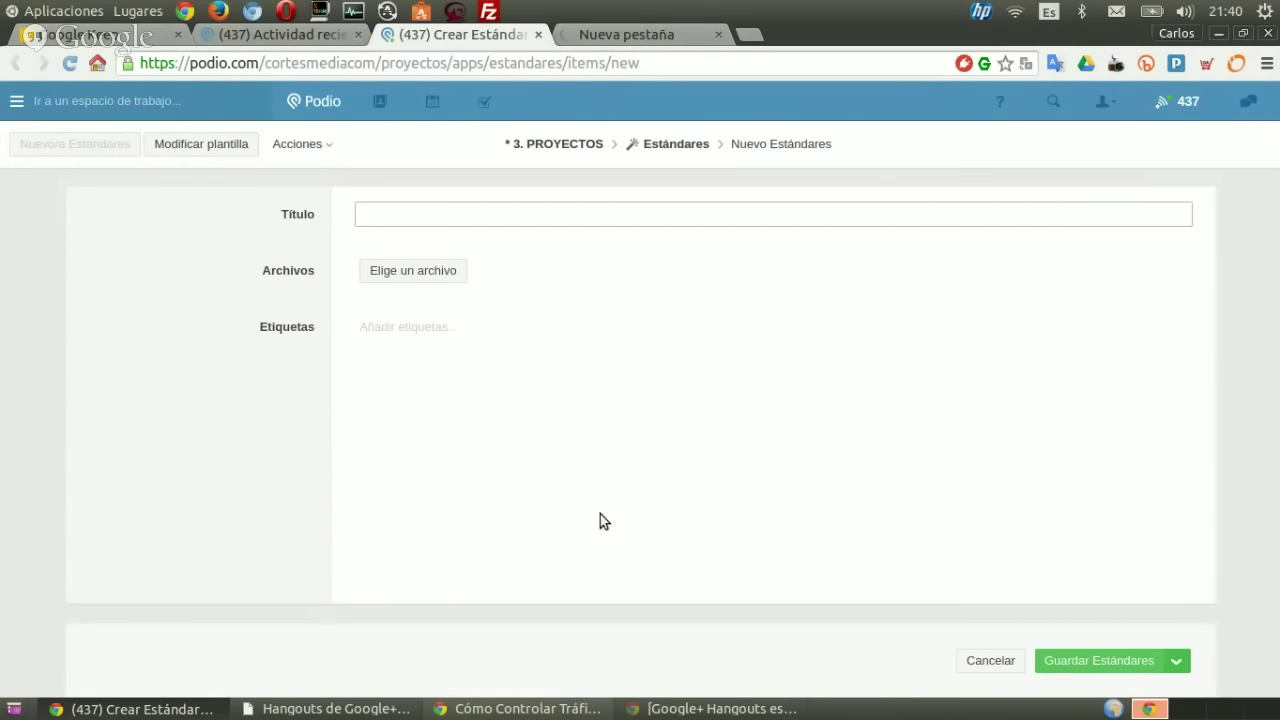
{"action": "left_click", "coordinate": [539, 35]}
{"action": "left_click", "coordinate": [708, 257]}
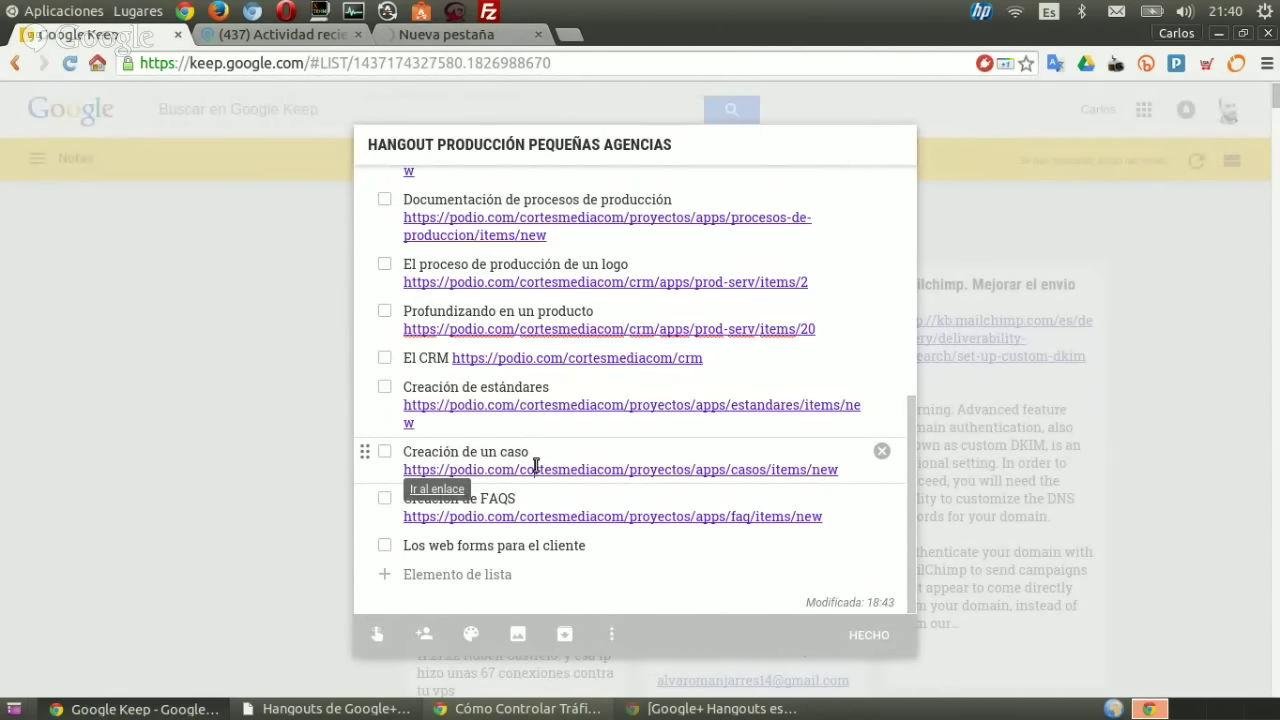
- Open the Creación de un caso link from the note, and locate the Casos app in the Proyectos workspace before returning to the form
{"action": "left_click", "coordinate": [437, 489]}
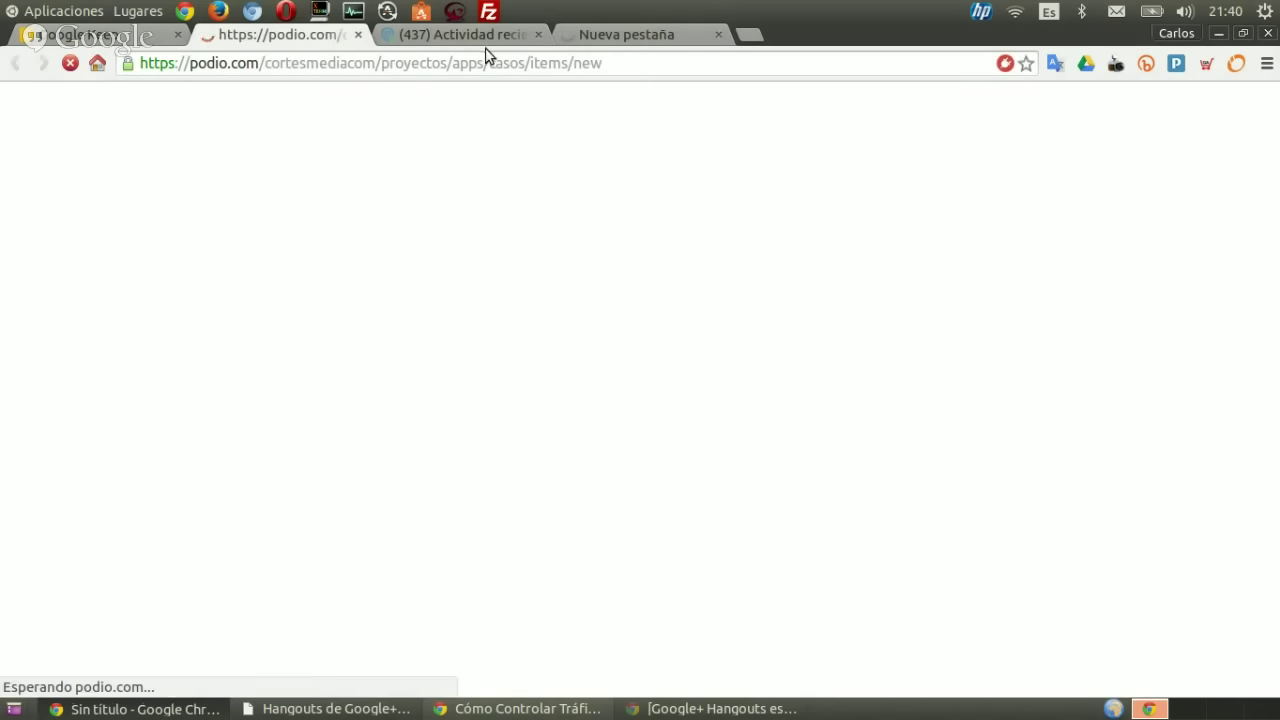
{"action": "key", "text": "ctrl+Tab"}
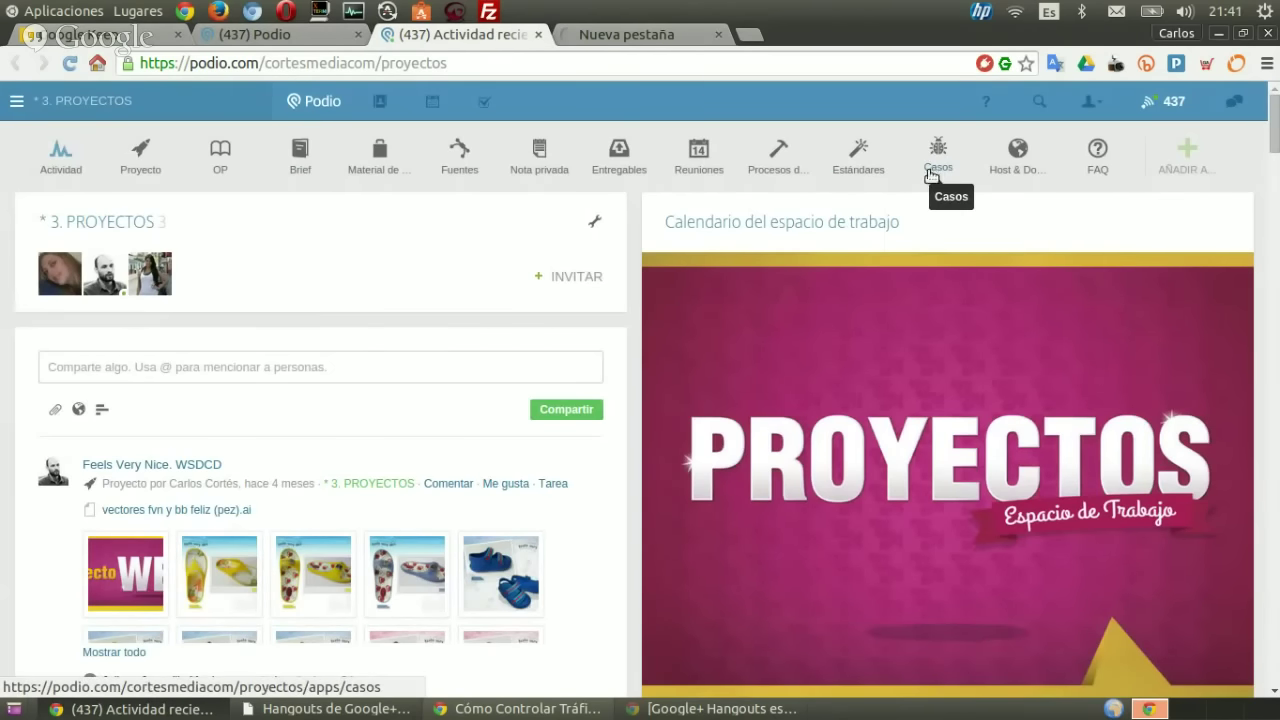
{"action": "left_click", "coordinate": [334, 38]}
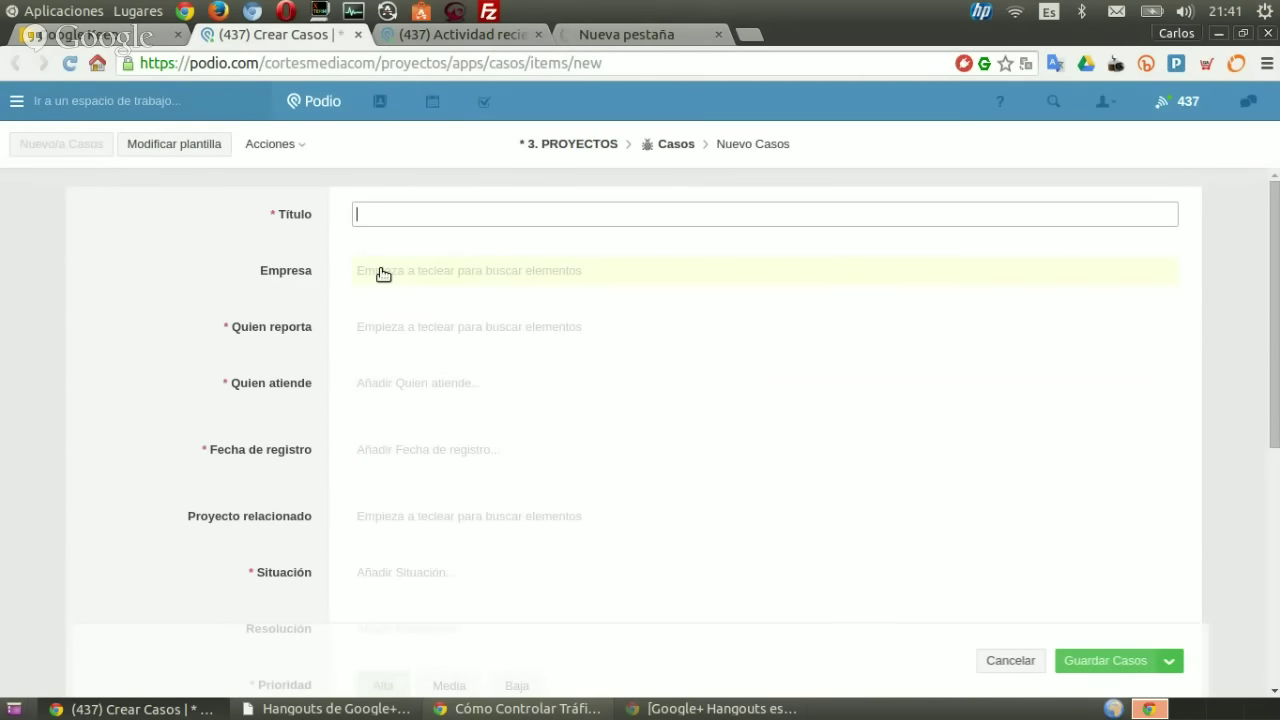
- Examine the blank Casos form's fields from Título through Prioridad, Estado and Fecha de solución down to Etiquetas
{"action": "scroll", "coordinate": [380, 340], "scroll_direction": "down", "scroll_amount": 3}
{"action": "scroll", "coordinate": [381, 349], "scroll_direction": "up", "scroll_amount": 3}
{"action": "scroll", "coordinate": [380, 345], "scroll_direction": "down", "scroll_amount": 1}
{"action": "scroll", "coordinate": [370, 372], "scroll_direction": "down", "scroll_amount": 1}
{"action": "scroll", "coordinate": [366, 374], "scroll_direction": "up", "scroll_amount": 1}
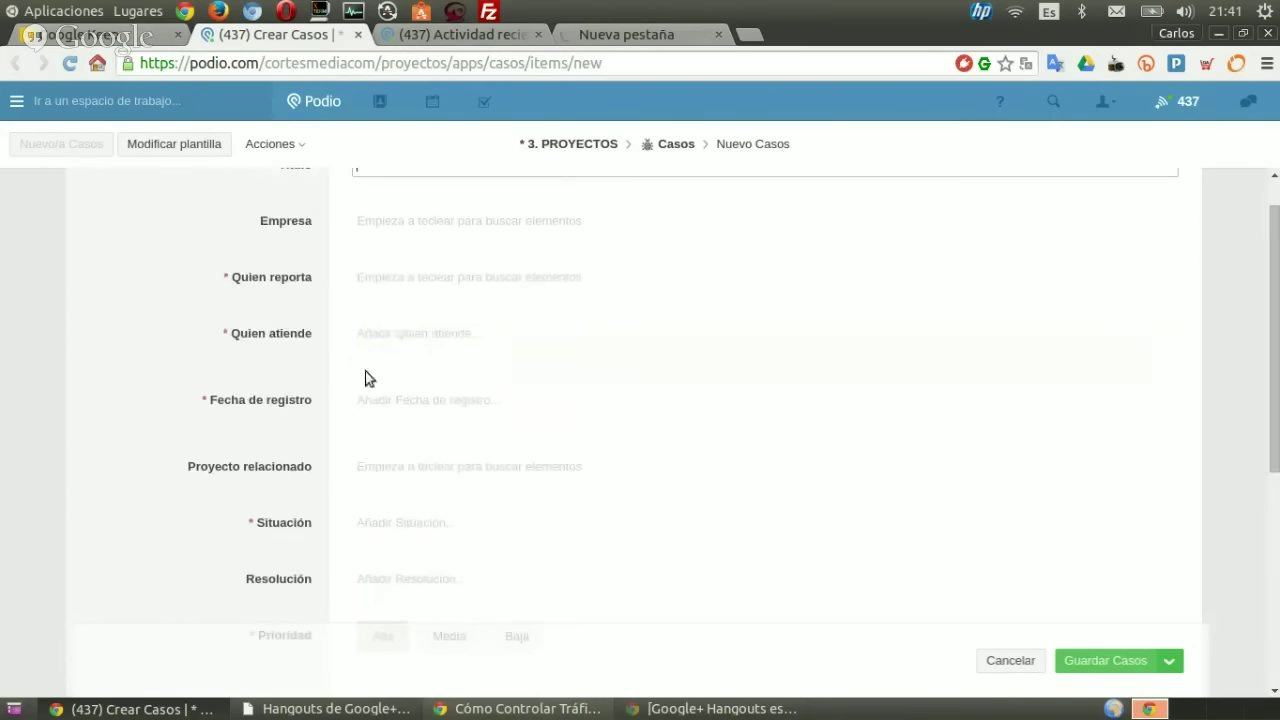
{"action": "scroll", "coordinate": [380, 408], "scroll_direction": "down", "scroll_amount": 1}
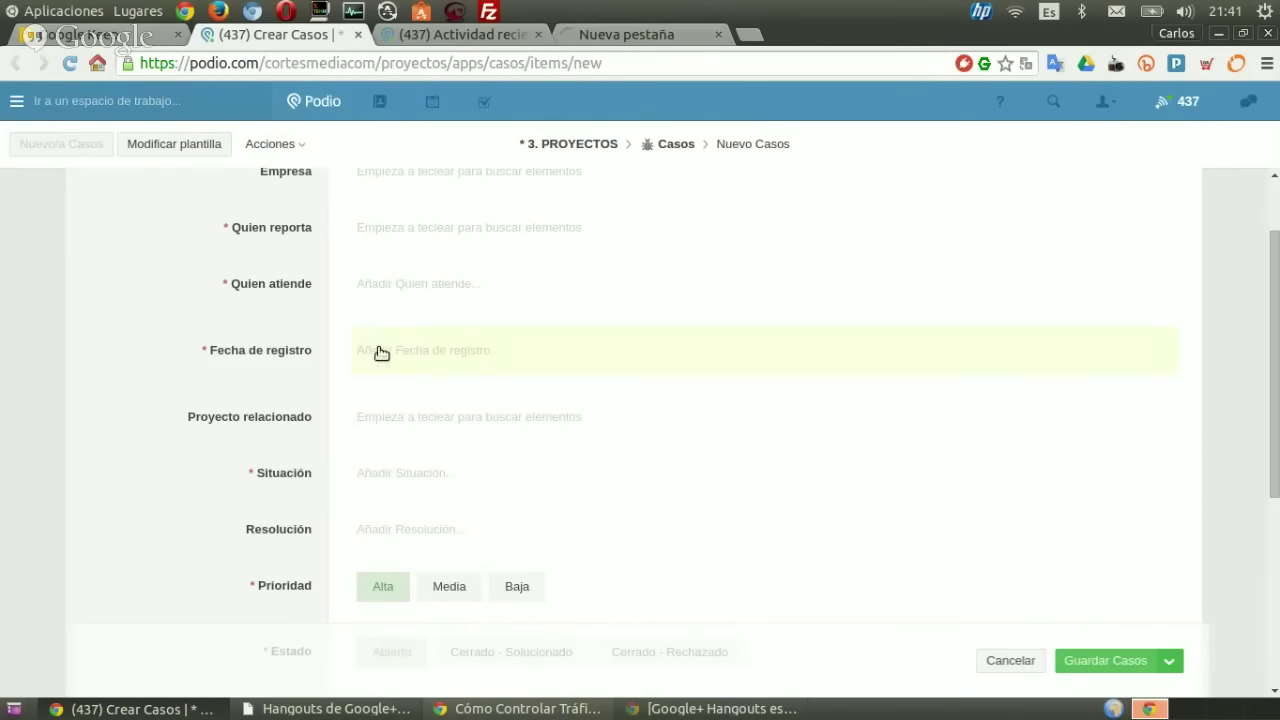
{"action": "scroll", "coordinate": [375, 428], "scroll_direction": "down", "scroll_amount": 2}
{"action": "scroll", "coordinate": [378, 425], "scroll_direction": "down", "scroll_amount": 1}
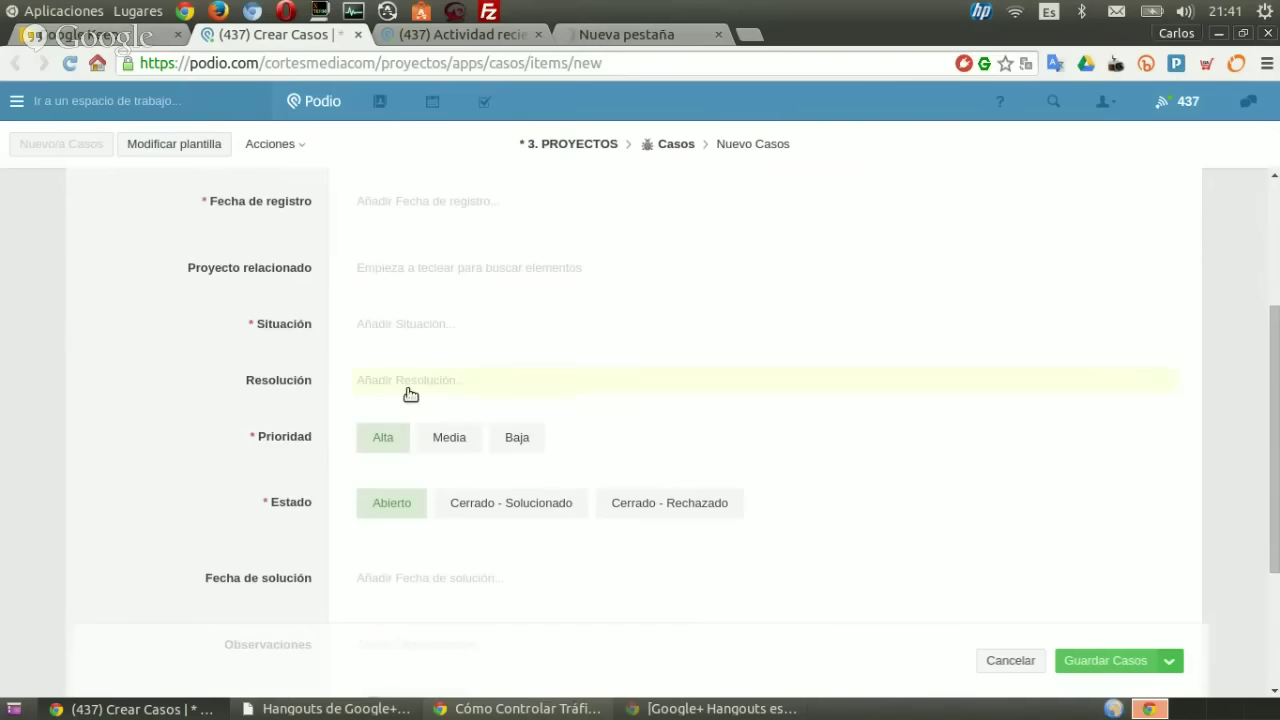
{"action": "scroll", "coordinate": [409, 395], "scroll_direction": "down", "scroll_amount": 1}
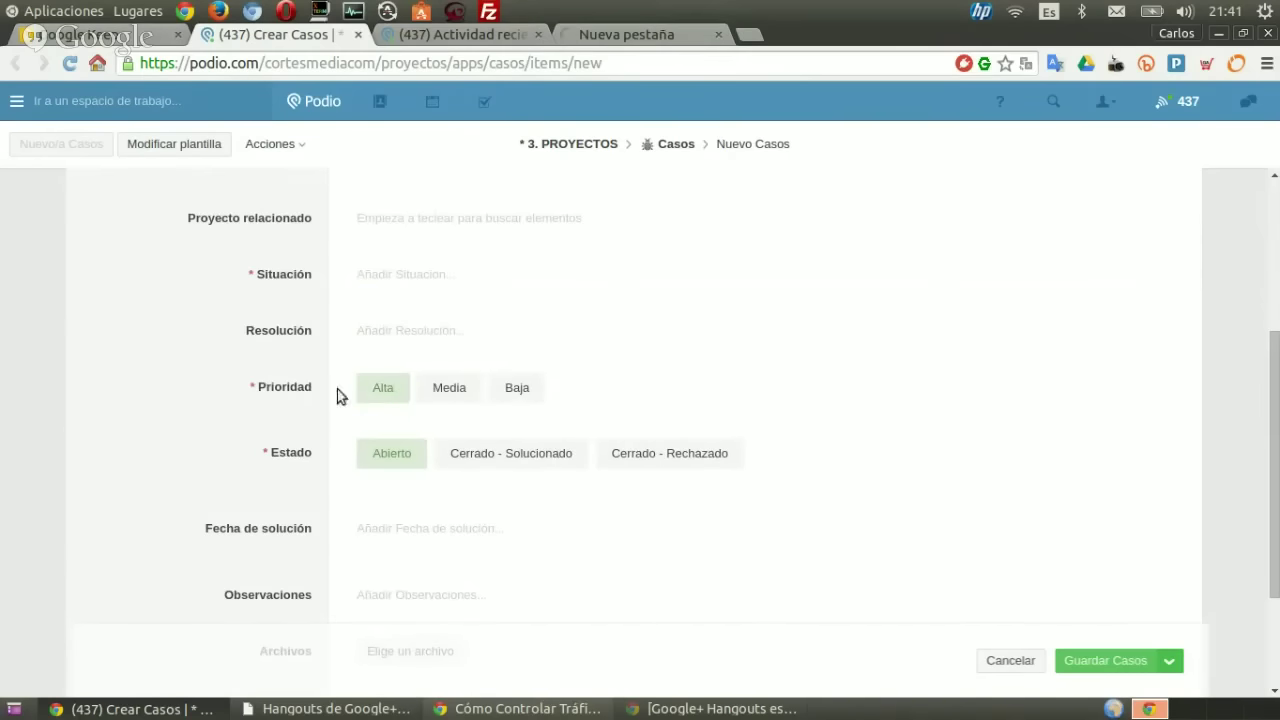
{"action": "scroll", "coordinate": [476, 518], "scroll_direction": "down", "scroll_amount": 1}
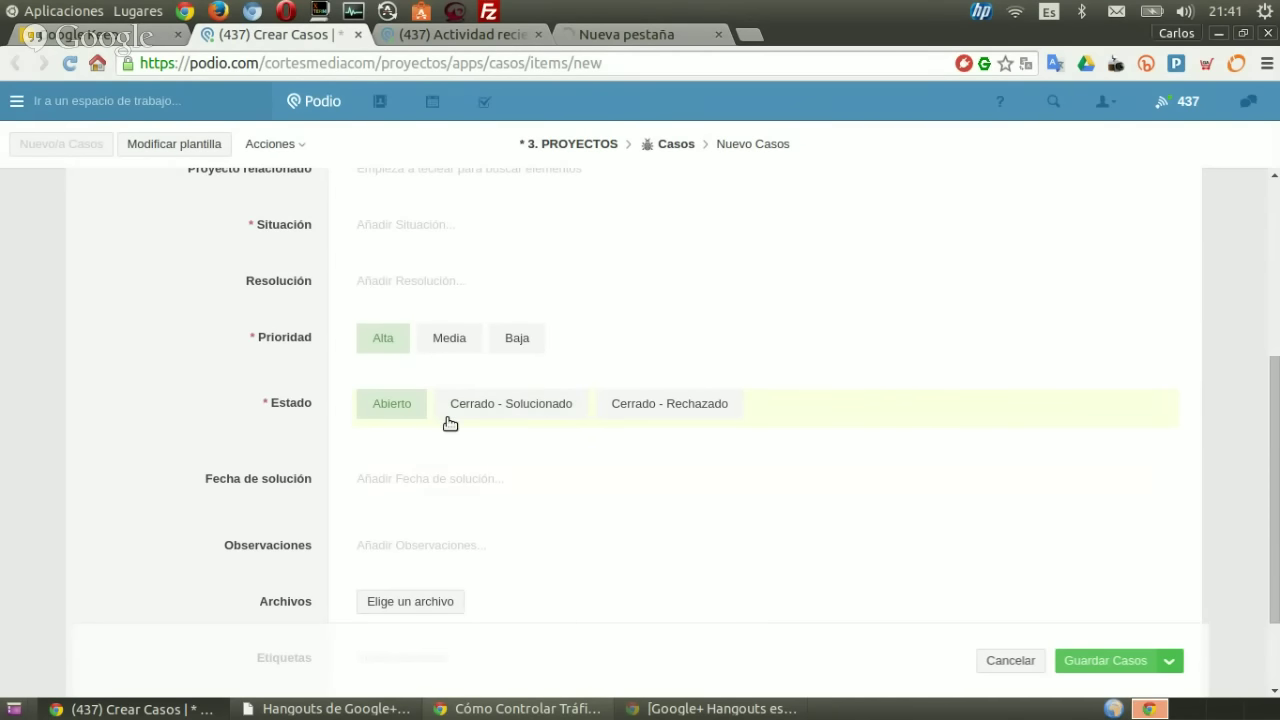
{"action": "scroll", "coordinate": [732, 471], "scroll_direction": "down", "scroll_amount": 2}
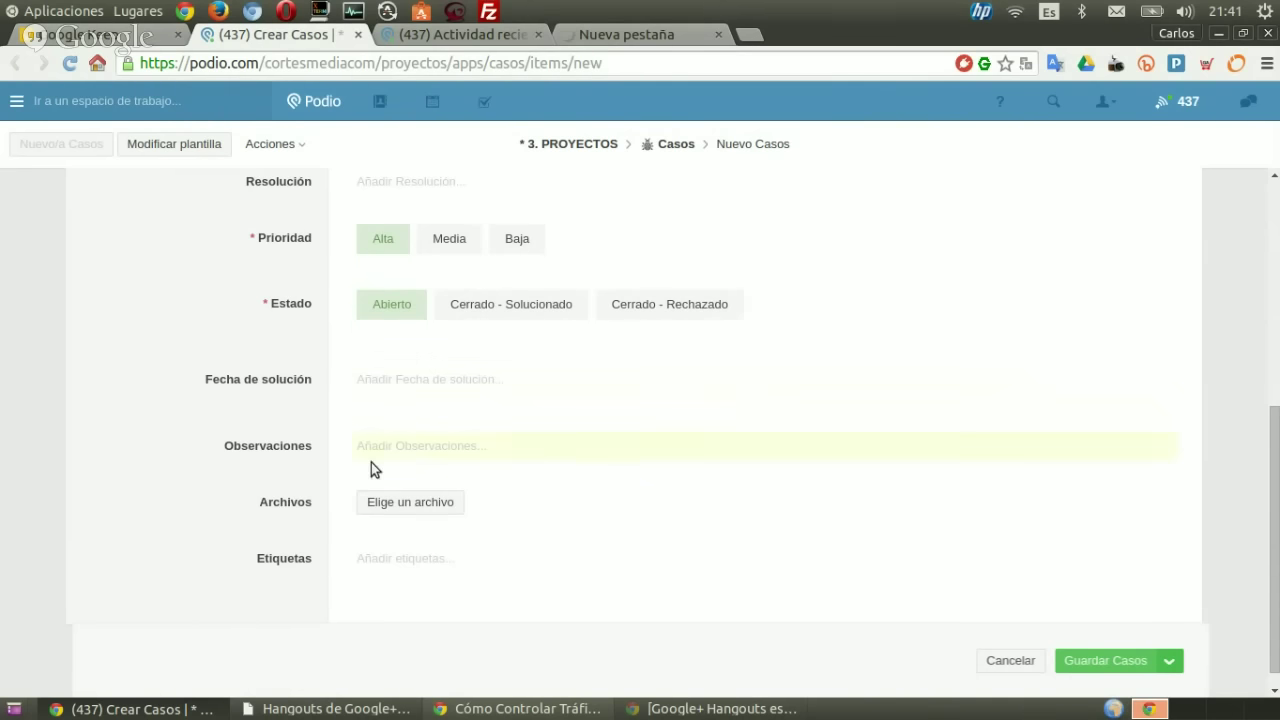
- Close the Casos form without saving, and return to the Google Keep note
{"action": "left_click", "coordinate": [359, 36]}
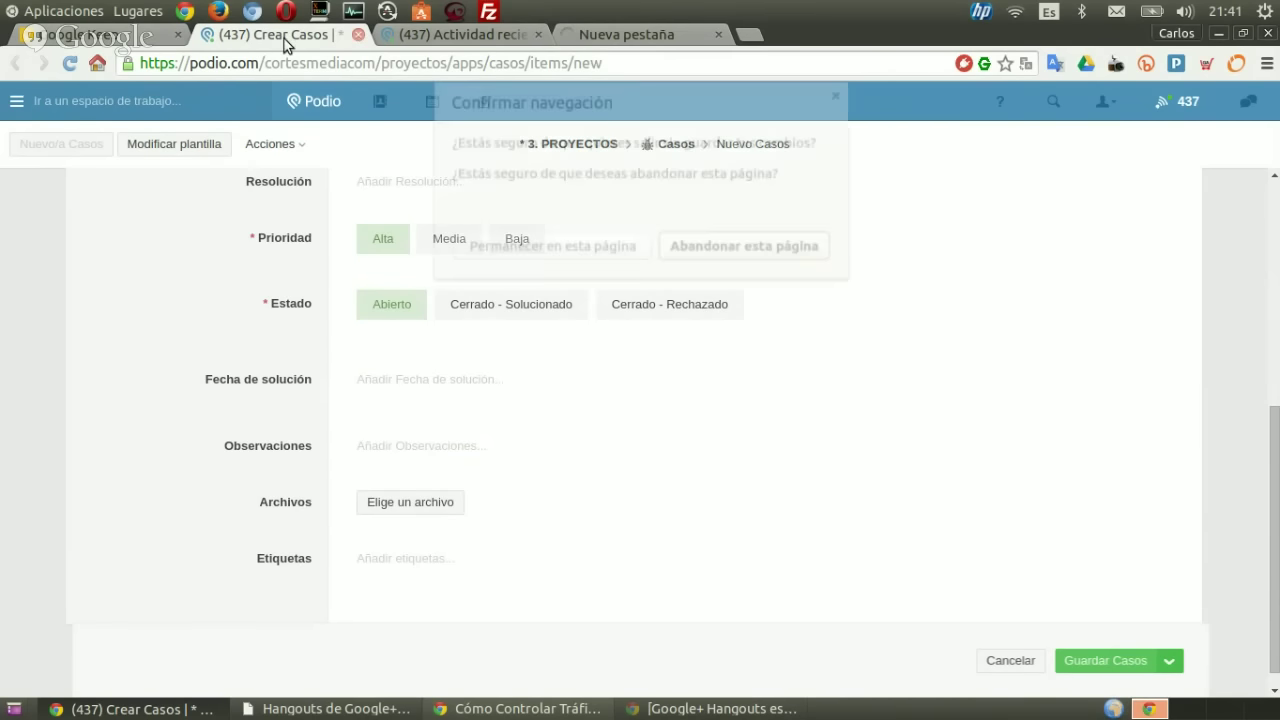
{"action": "left_click", "coordinate": [707, 259]}
{"action": "left_click", "coordinate": [141, 40]}
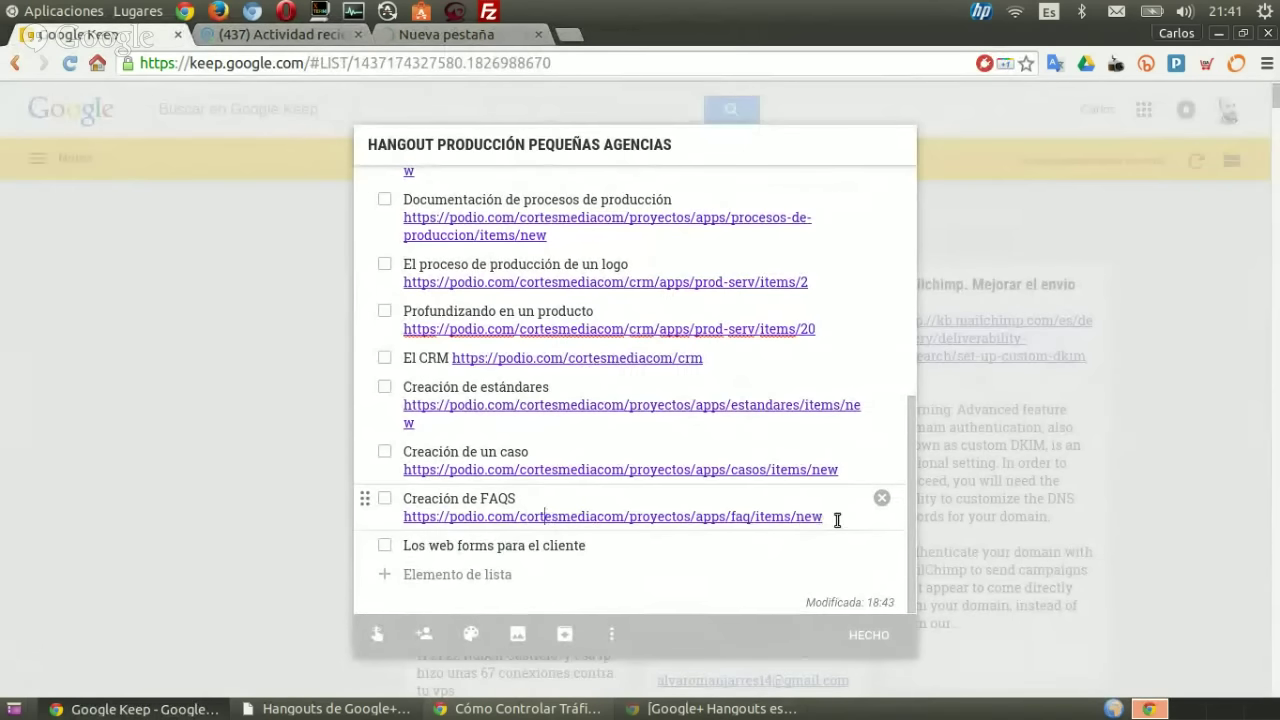
- Open the Creación de FAQS link from the note in a new tab
{"action": "left_click_drag", "start_coordinate": [837, 519], "coordinate": [400, 514]}
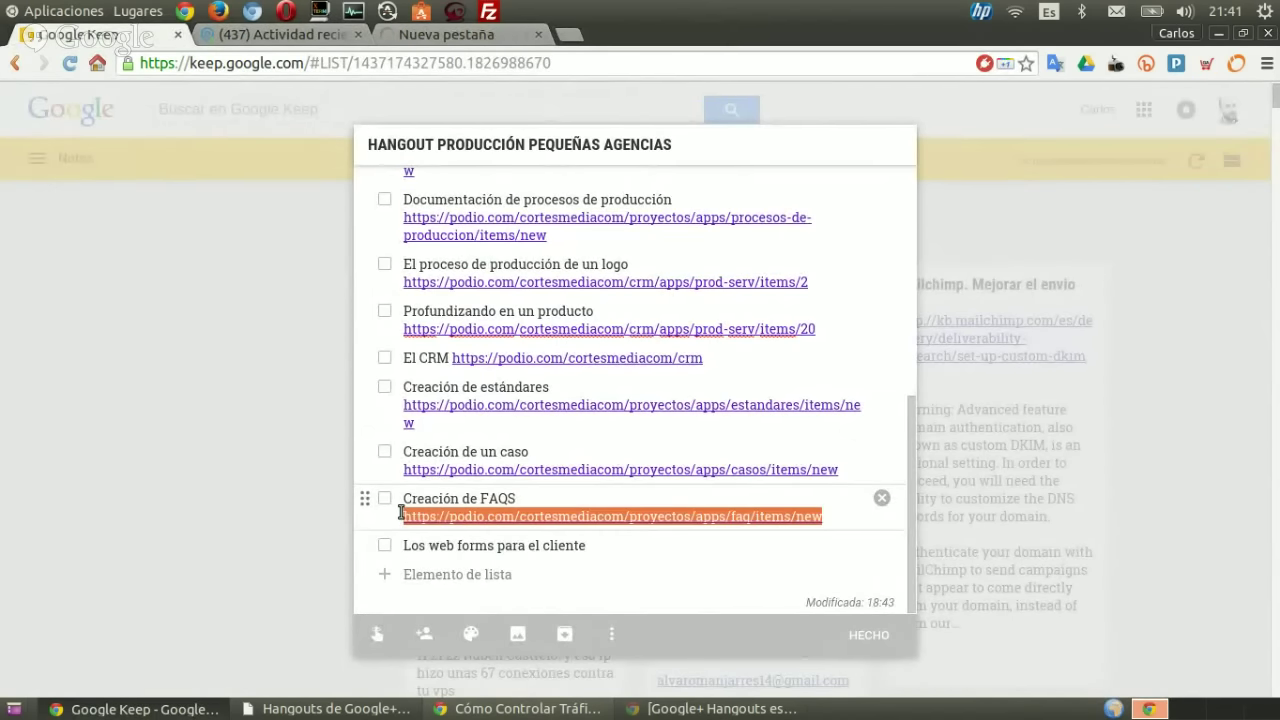
{"action": "key", "text": "ctrl+c"}
{"action": "key", "text": "ctrl+t"}
{"action": "key", "text": "ctrl+v"}
{"action": "key", "text": "Return"}
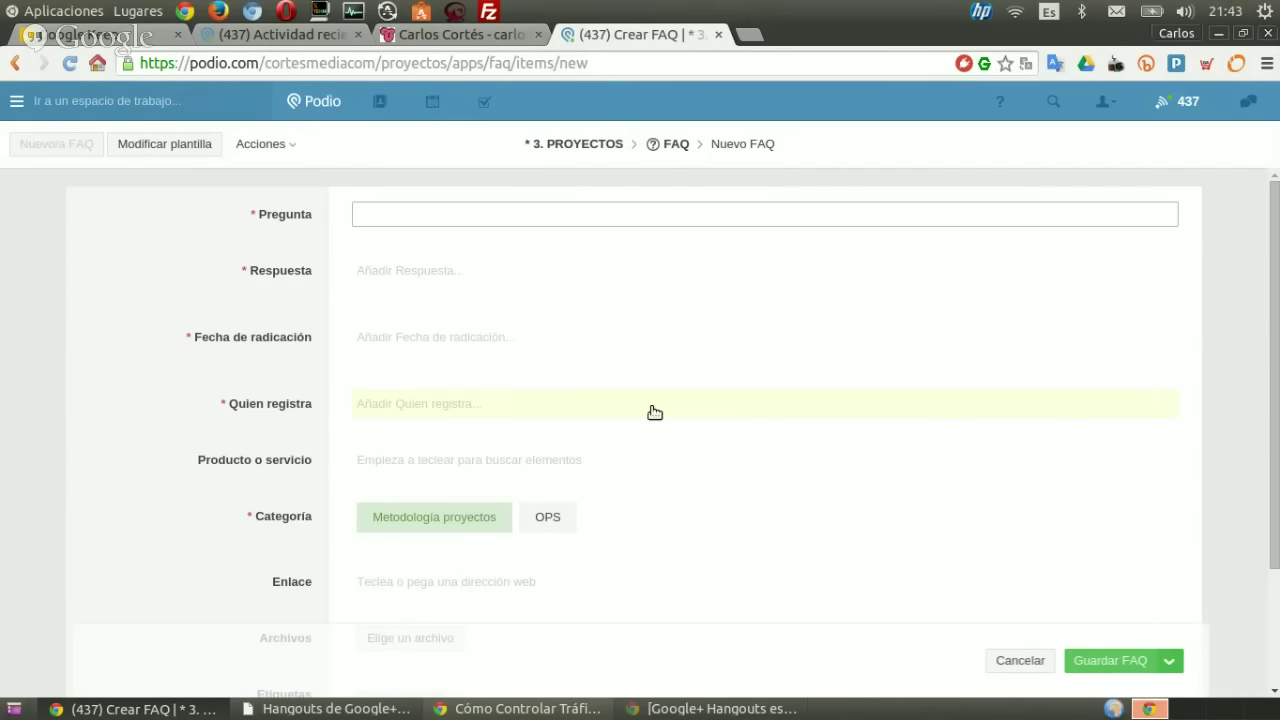
- Look over the blank FAQ form from Pregunta to Etiquetas, and close it without saving
{"action": "left_click", "coordinate": [419, 210]}
{"action": "scroll", "coordinate": [388, 416], "scroll_direction": "down", "scroll_amount": 1}
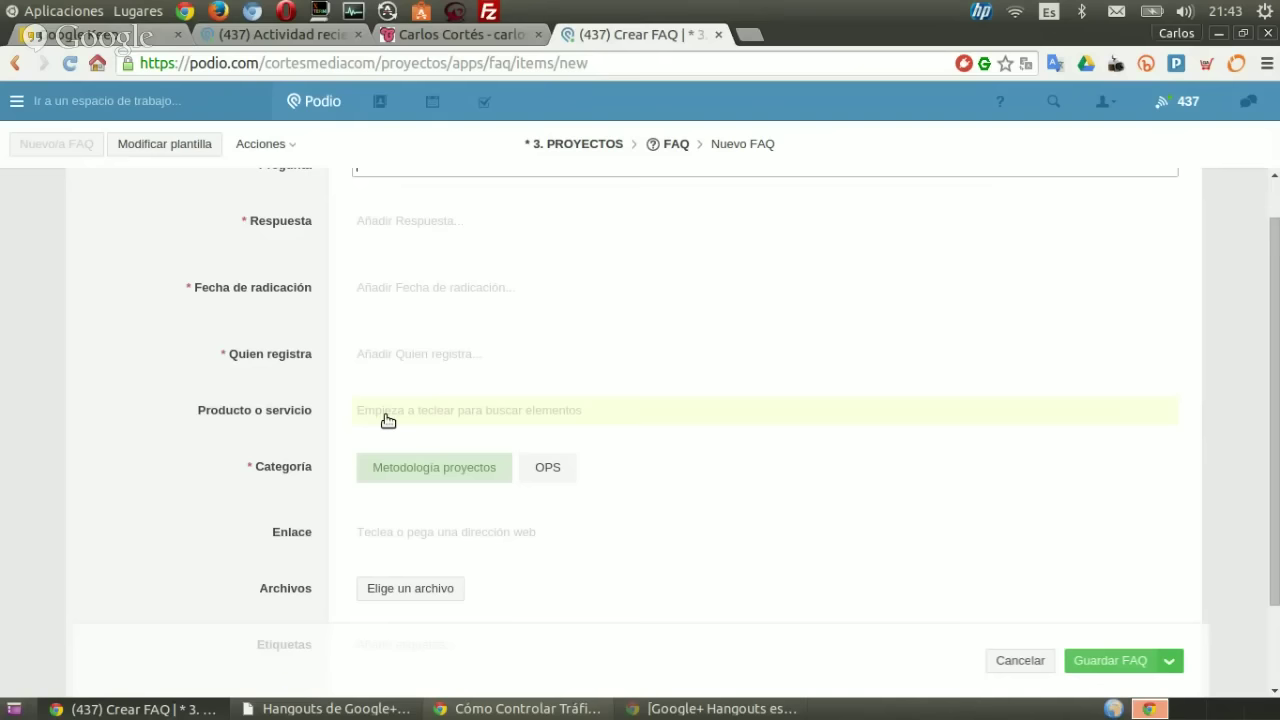
{"action": "scroll", "coordinate": [296, 437], "scroll_direction": "down", "scroll_amount": 2}
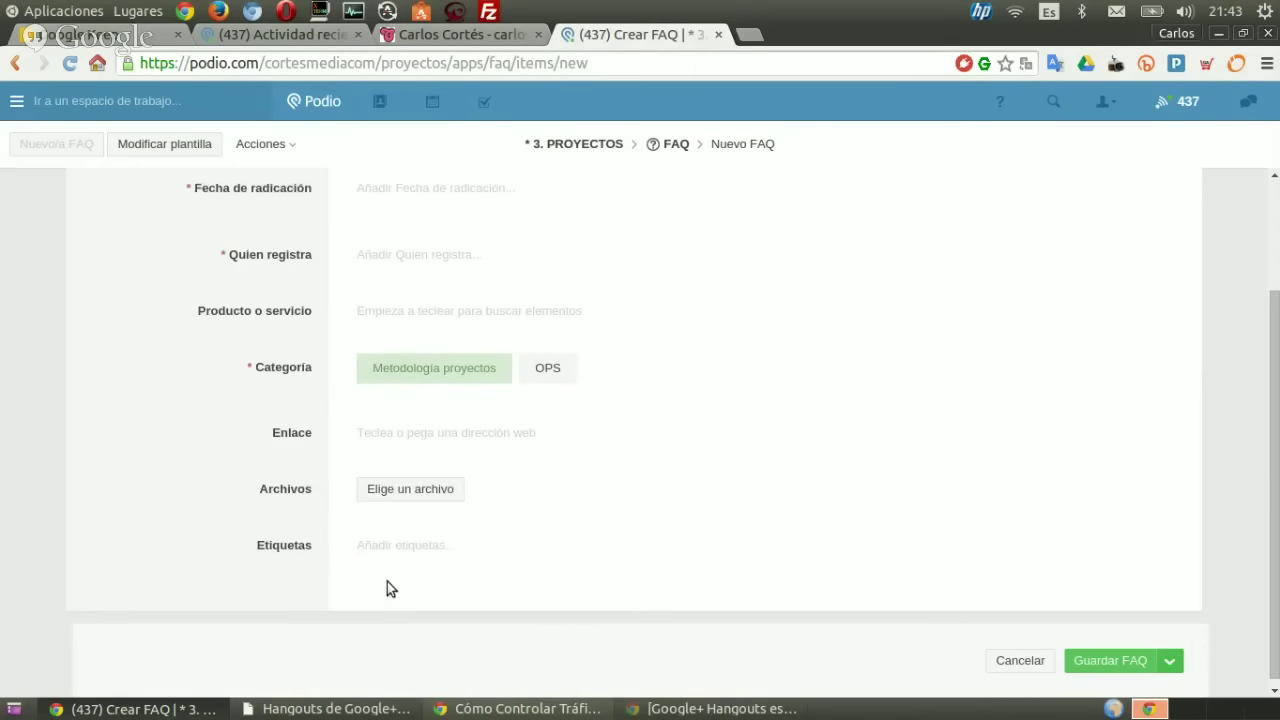
{"action": "scroll", "coordinate": [392, 585], "scroll_direction": "up", "scroll_amount": 3}
{"action": "scroll", "coordinate": [394, 582], "scroll_direction": "down", "scroll_amount": 3}
{"action": "left_click", "coordinate": [719, 35]}
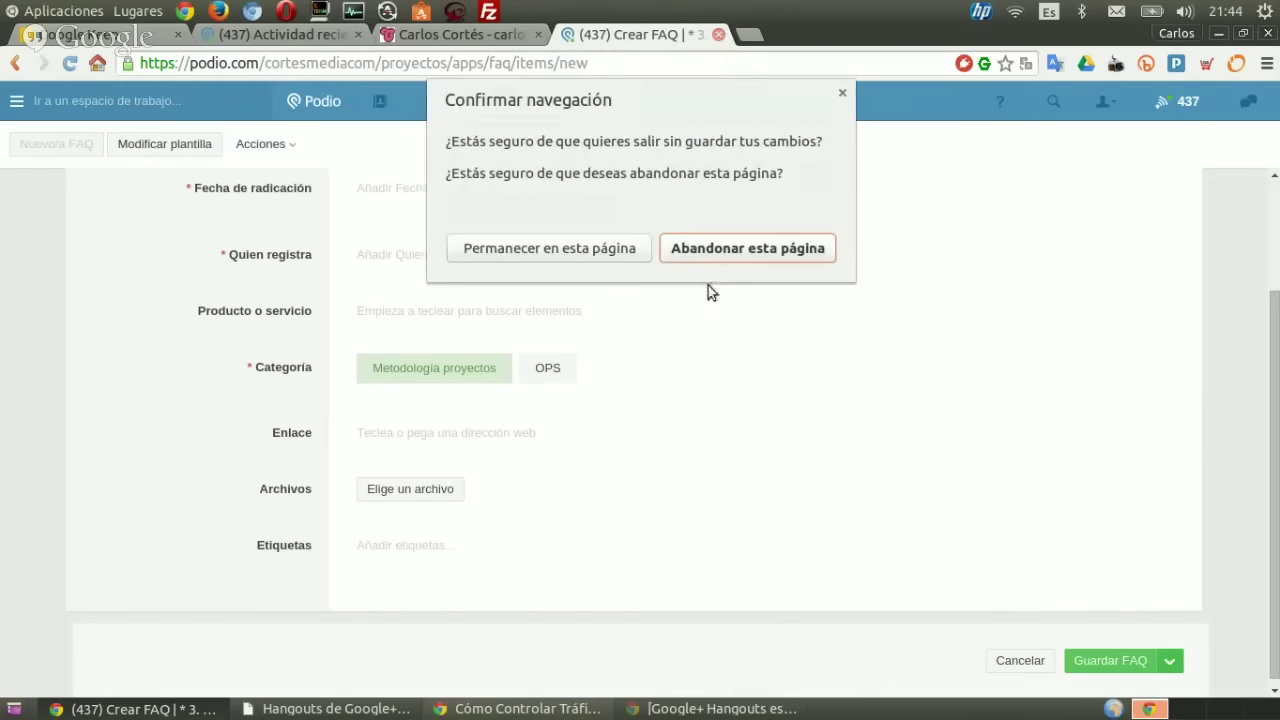
{"action": "left_click", "coordinate": [663, 250]}
- Highlight the note's Los web forms para el cliente entry, and switch back to the slide presentation window
{"action": "left_click", "coordinate": [524, 545]}
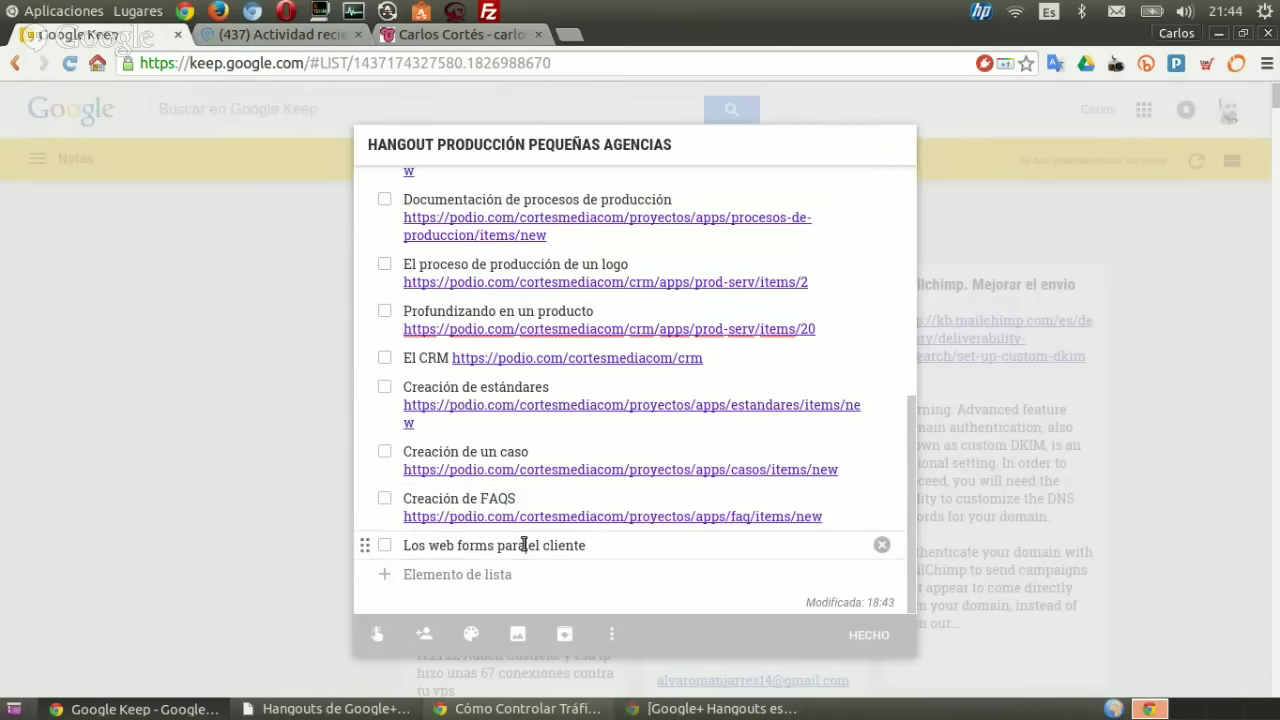
{"action": "left_click_drag", "start_coordinate": [617, 545], "coordinate": [405, 548]}
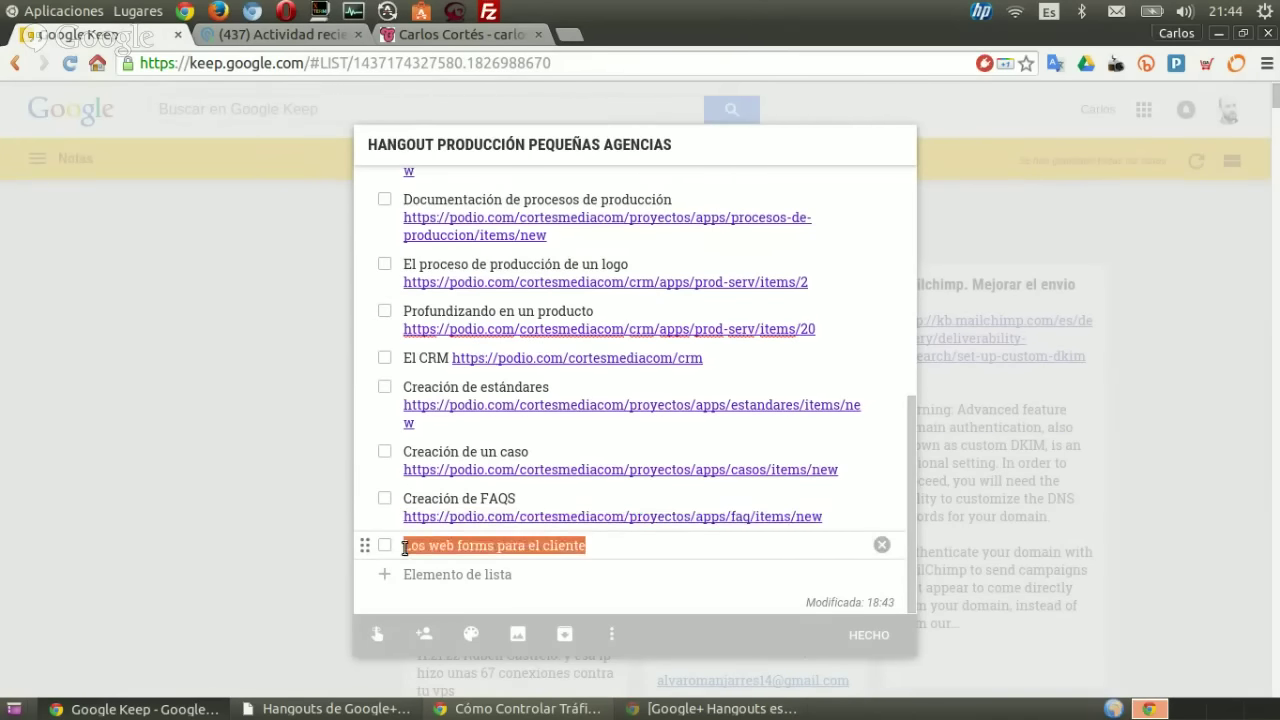
{"action": "left_click", "coordinate": [443, 550]}
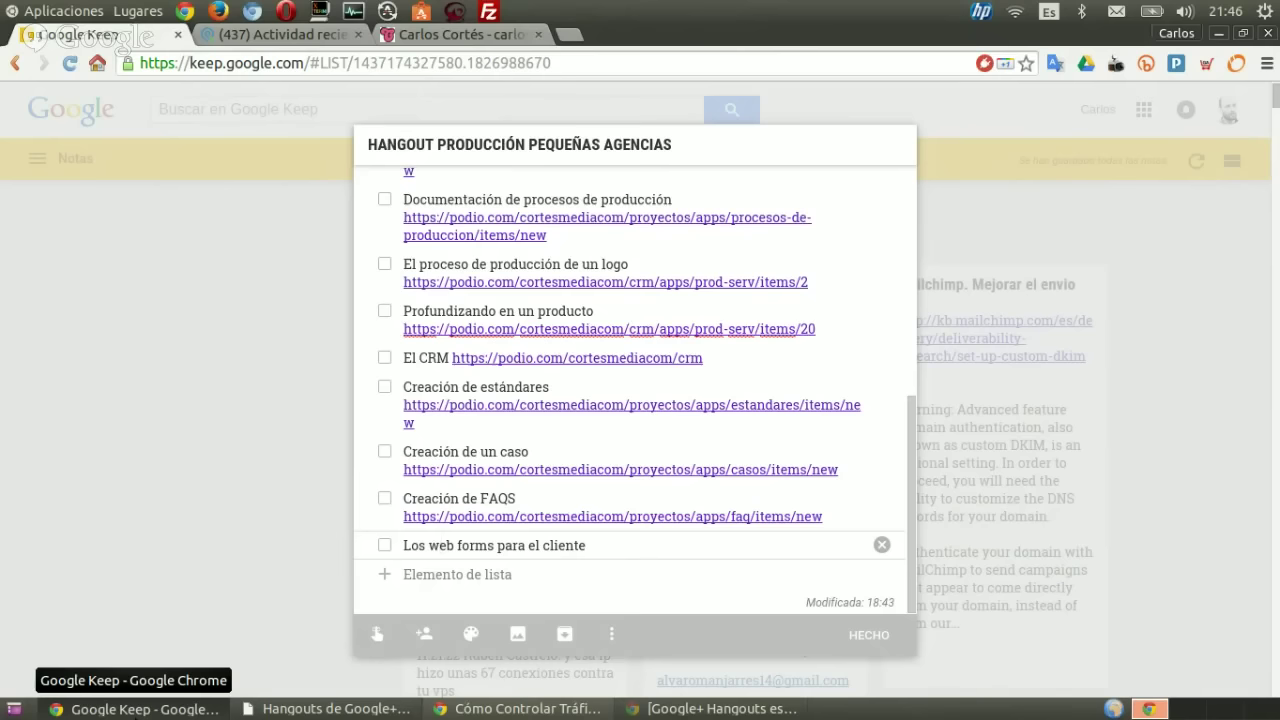
{"action": "left_click", "coordinate": [565, 709]}
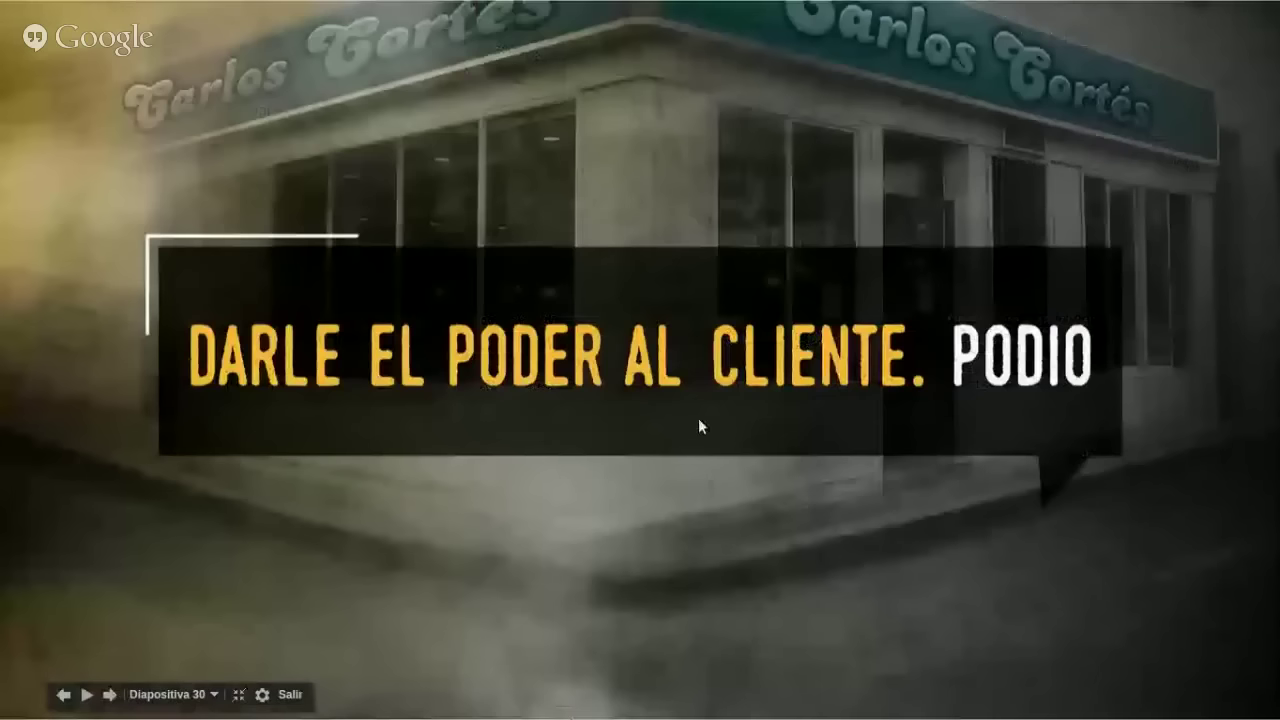